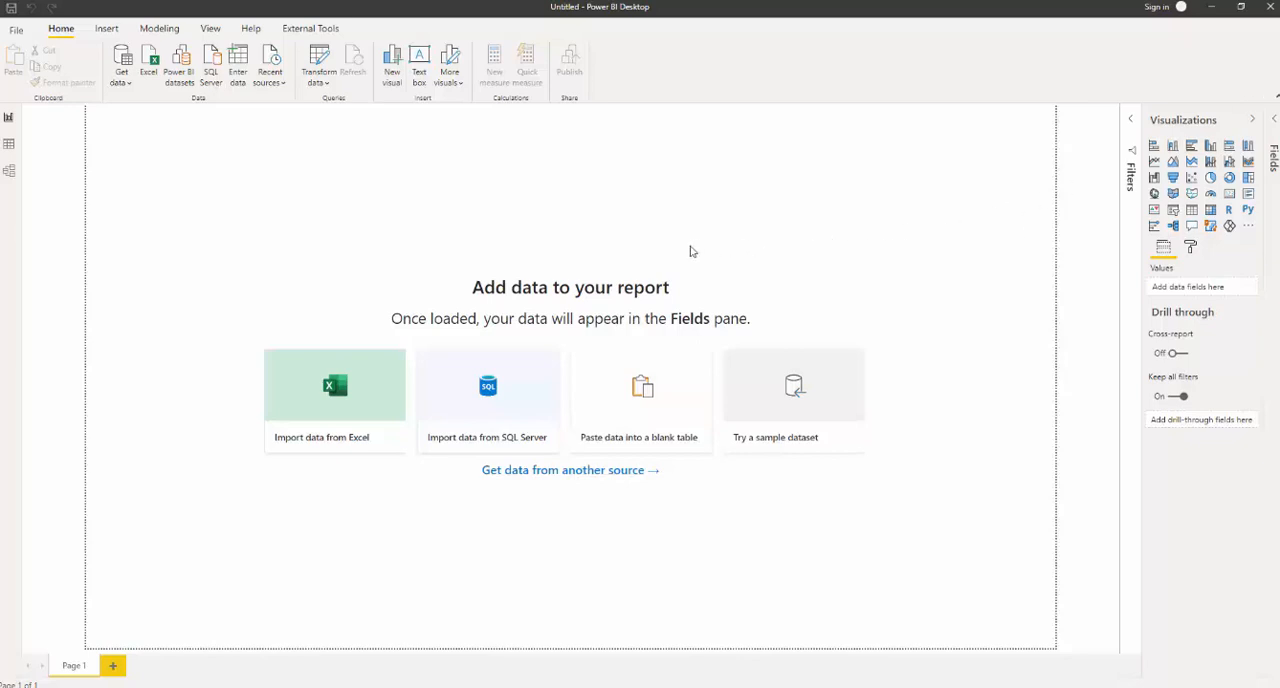
# - Load the 50_startups.csv file from the Data folder as the report's data source
pyautogui.click(121, 80)
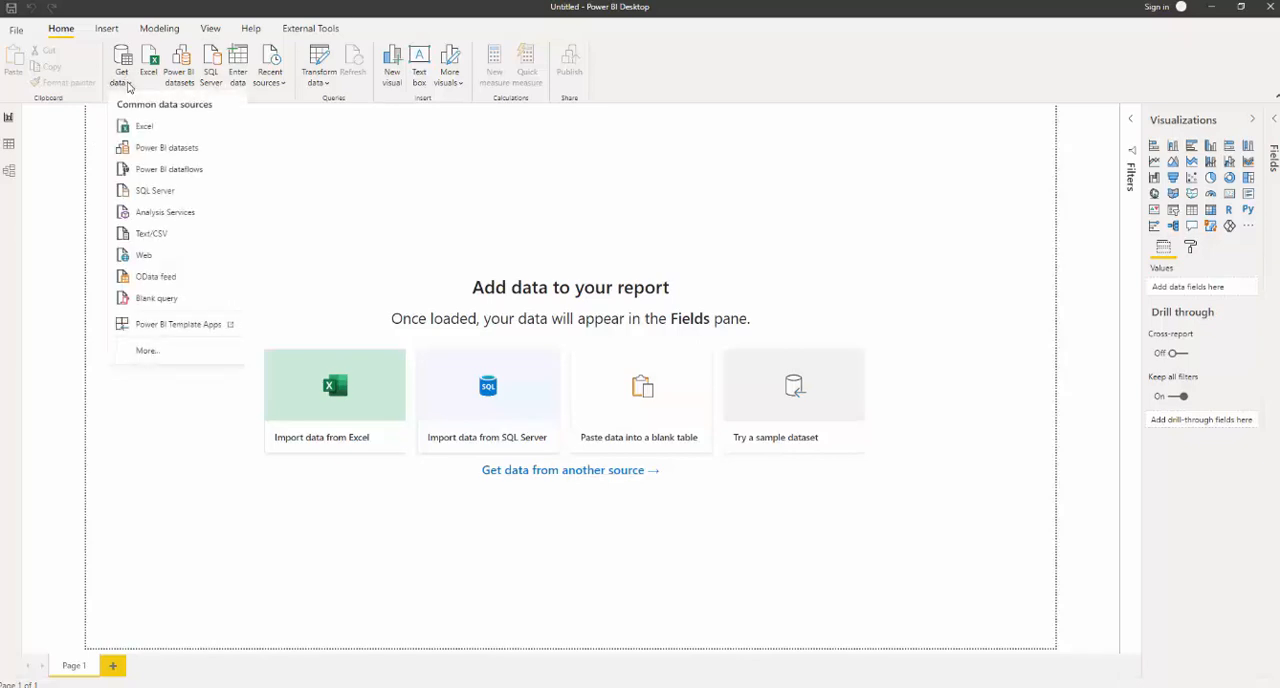
pyautogui.click(200, 236)
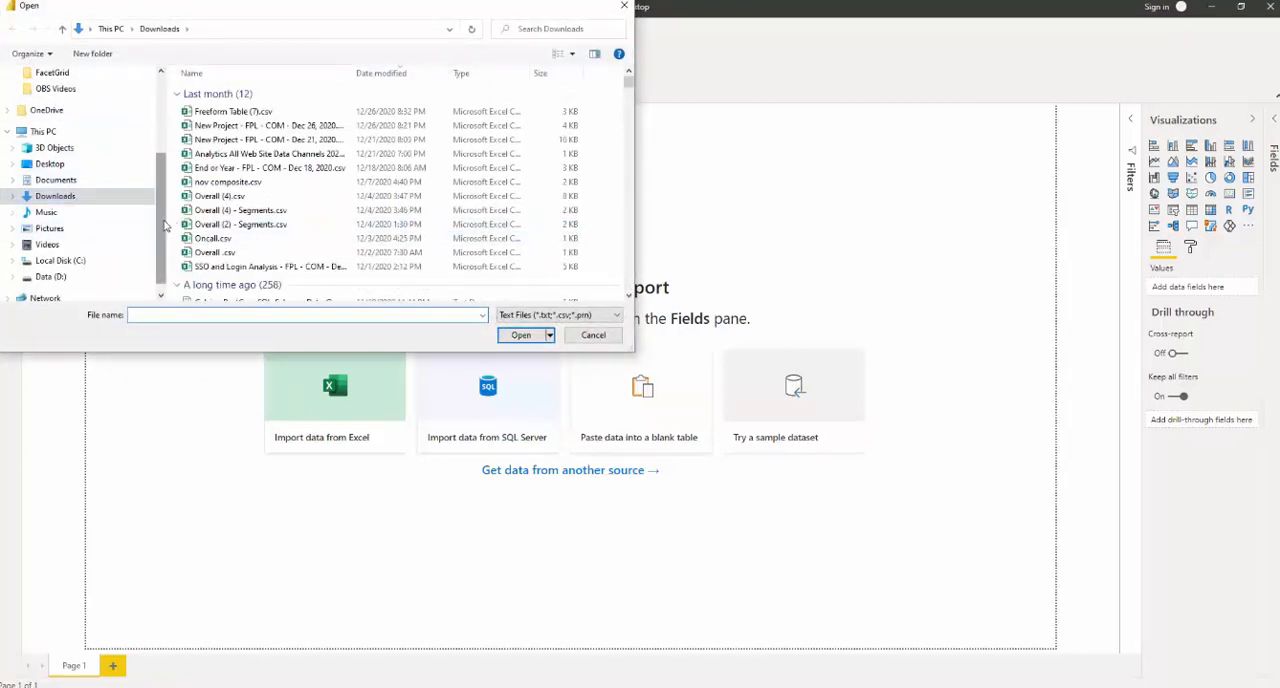
pyautogui.scroll(3, 162, 150)
pyautogui.scroll(1, 165, 150)
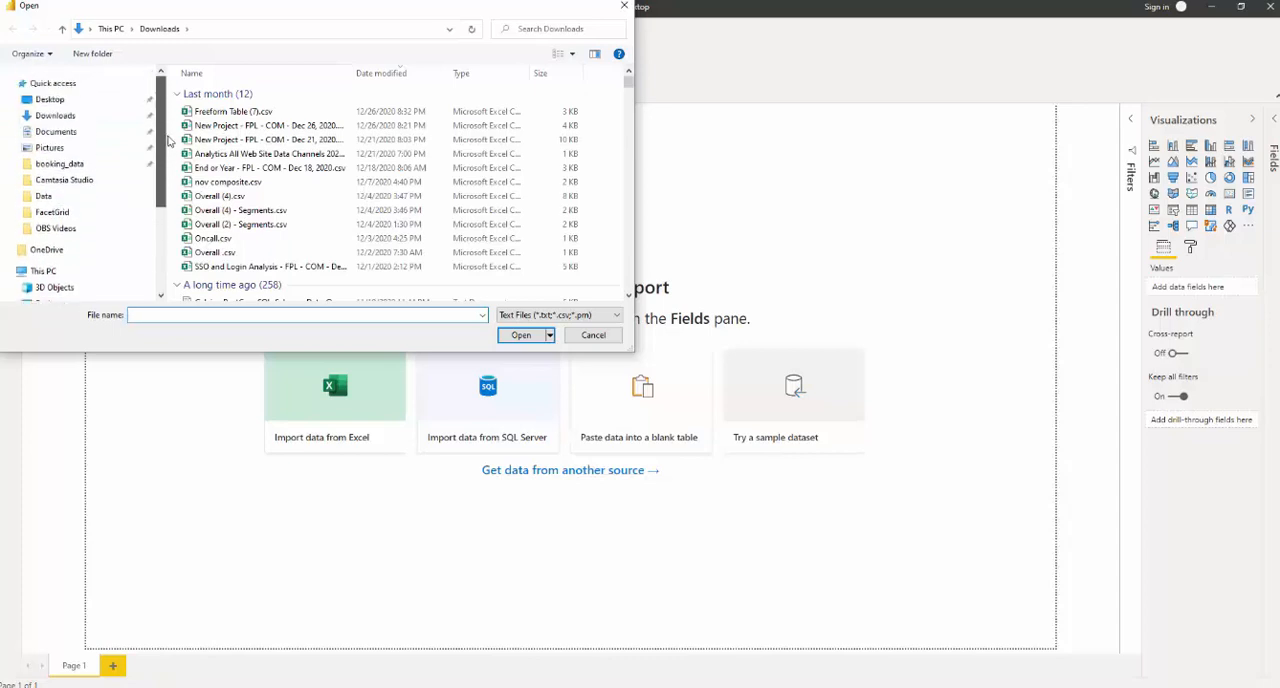
pyautogui.click(84, 196)
pyautogui.click(217, 95)
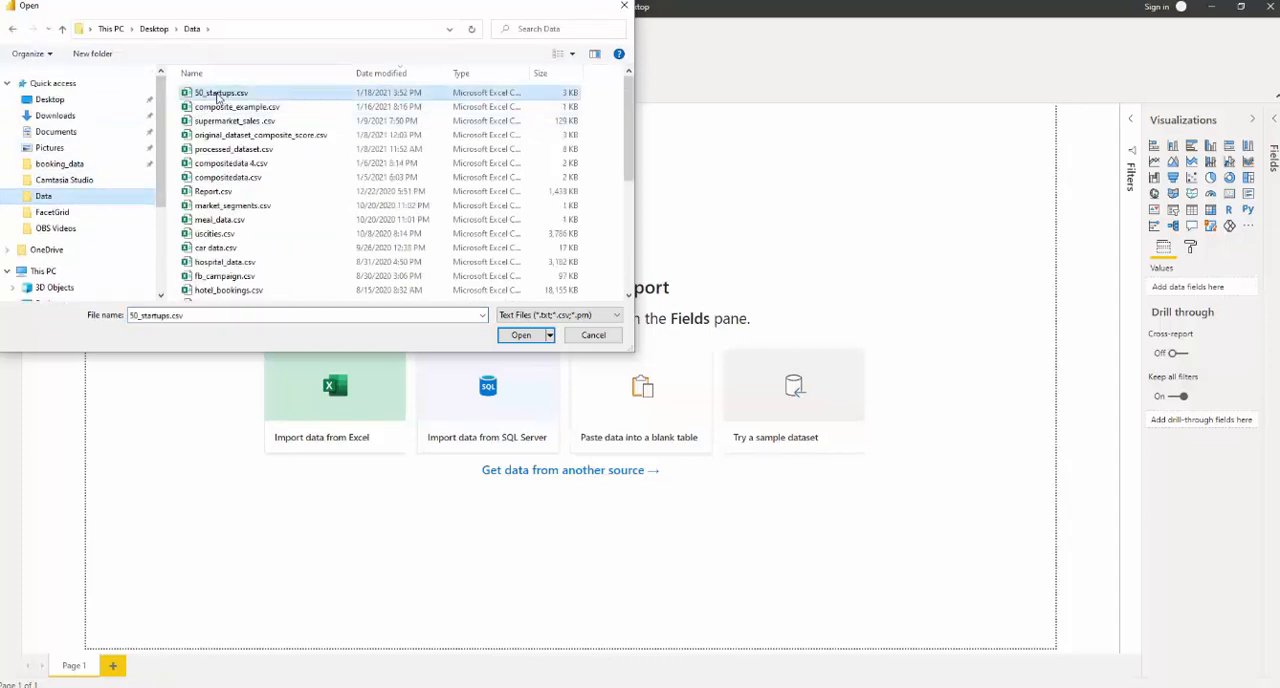
pyautogui.doubleClick(217, 95)
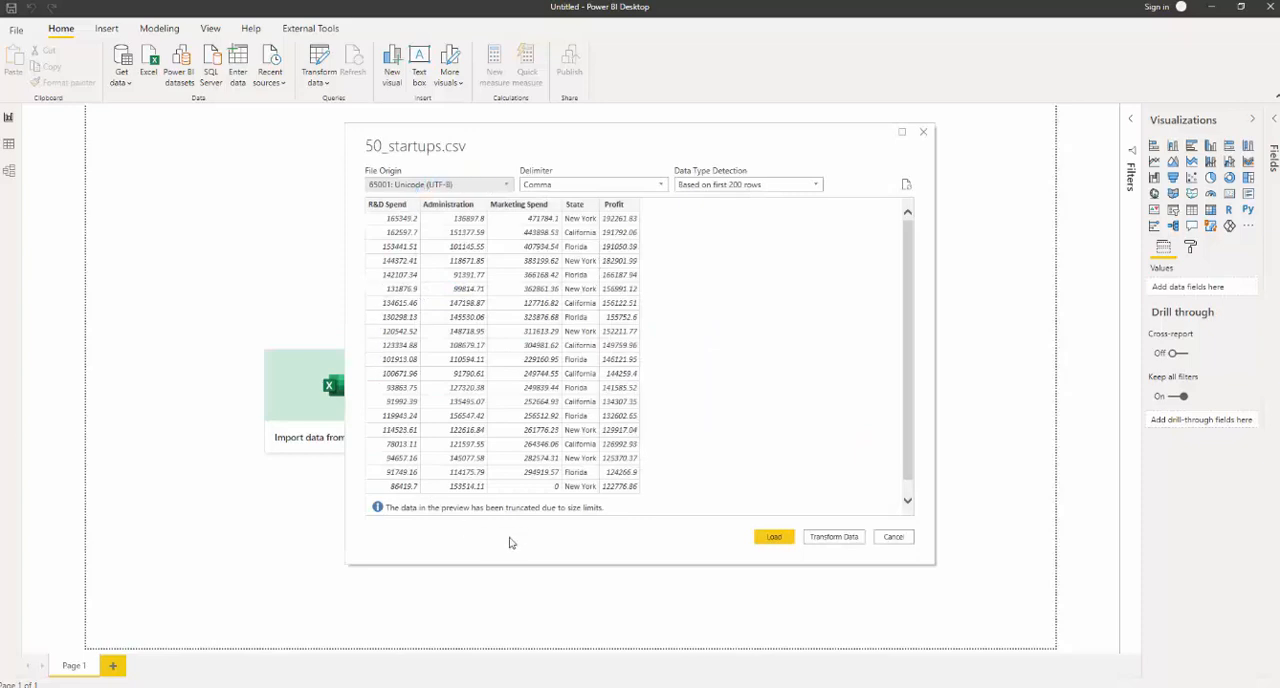
pyautogui.click(778, 540)
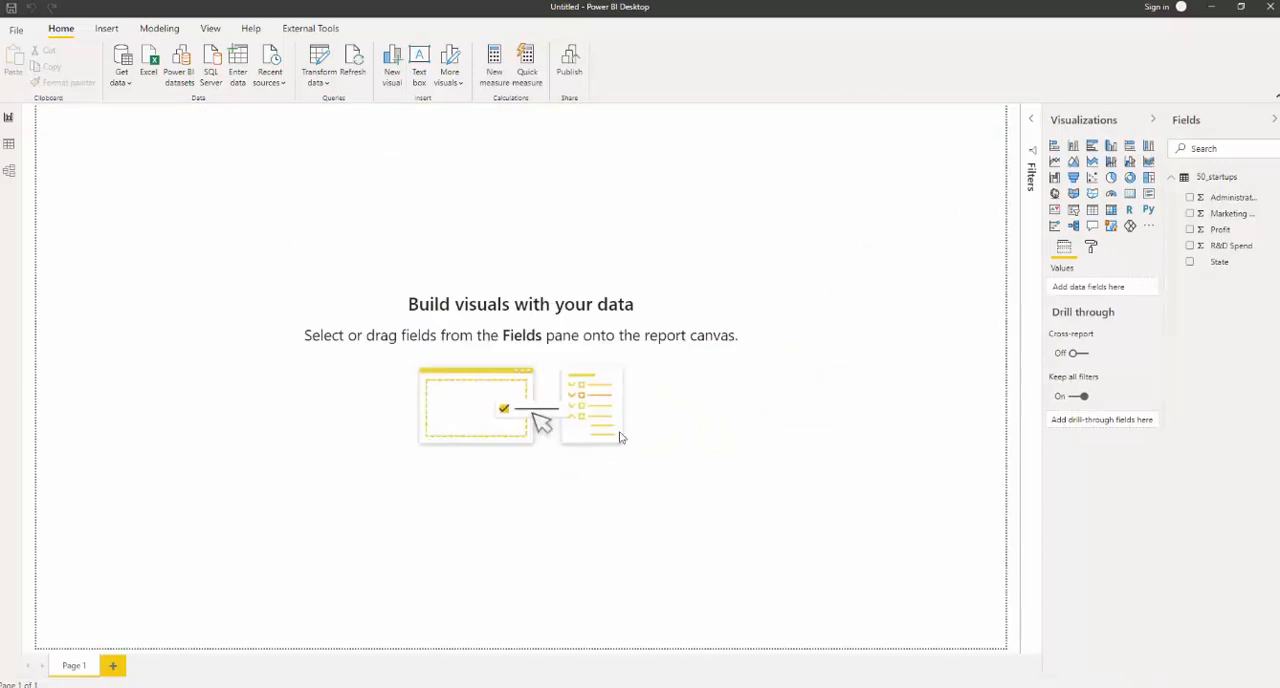
# - Examine the columns and rows of the 50_startups table in the data view
pyautogui.click(9, 146)
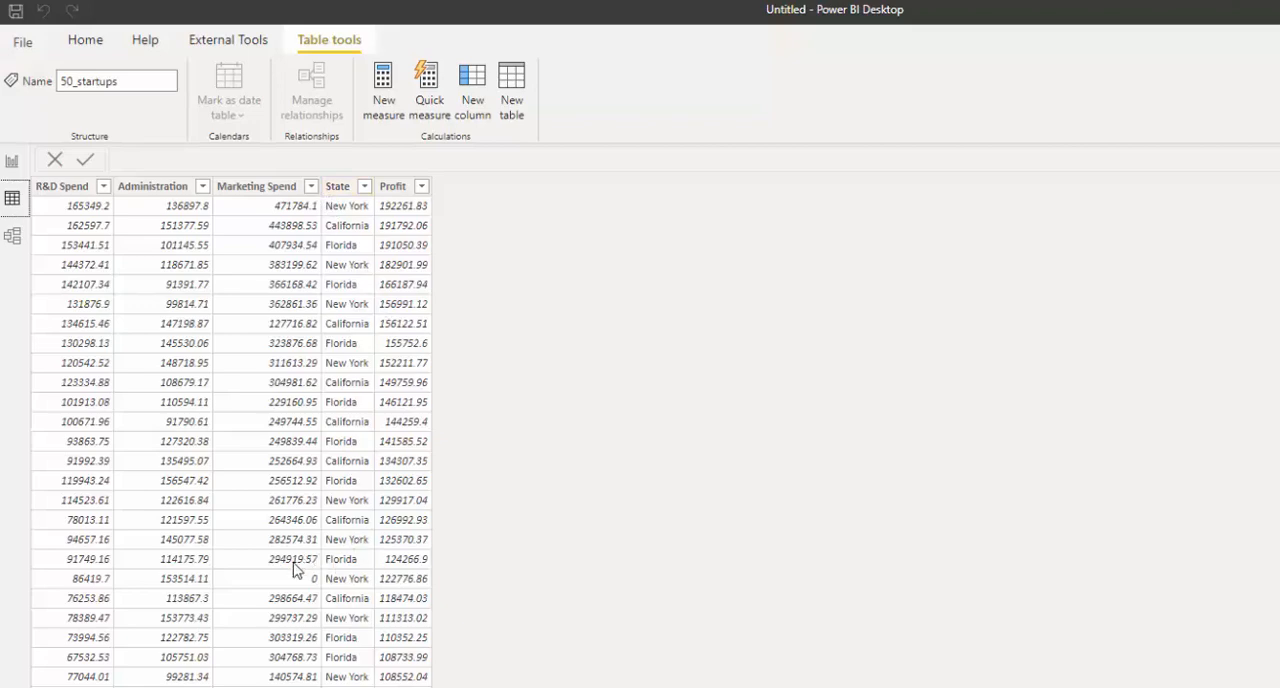
pyautogui.scroll(-3, 305, 576)
pyautogui.scroll(-1, 315, 585)
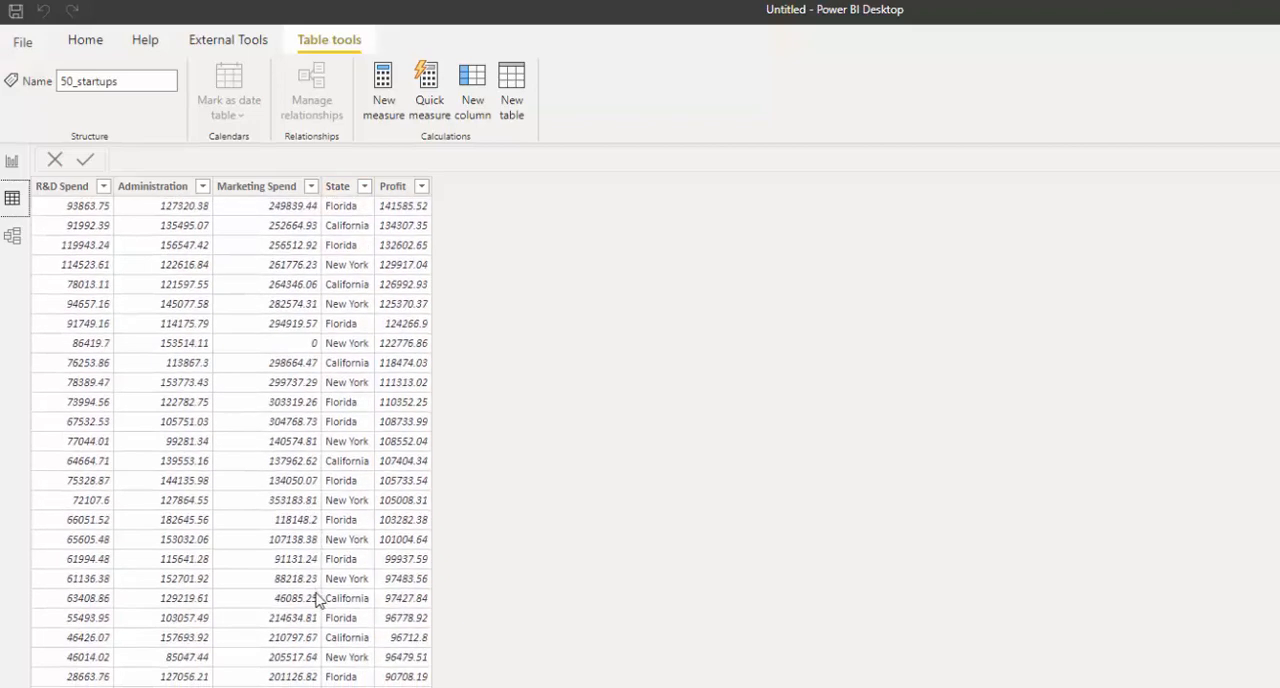
pyautogui.scroll(1, 210, 630)
pyautogui.scroll(-1, 212, 627)
pyautogui.scroll(1, 231, 442)
pyautogui.scroll(-1, 231, 442)
pyautogui.scroll(4, 272, 448)
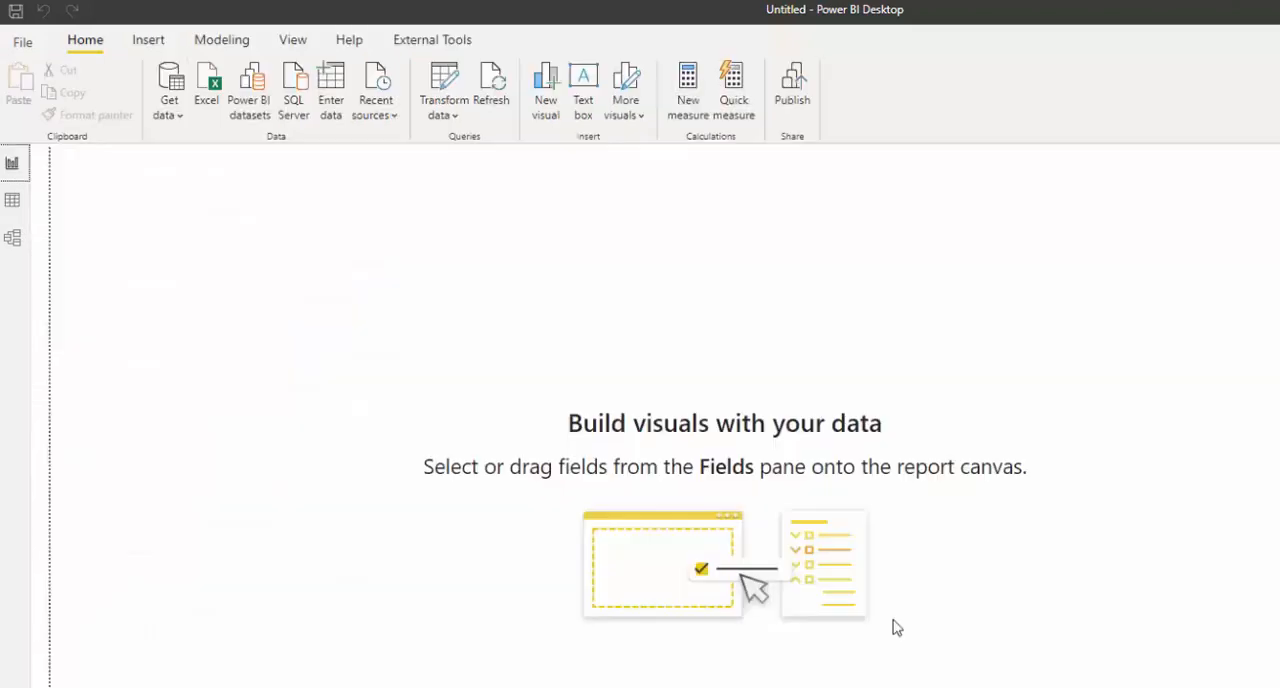
# - In the report view, build a clustered column chart of Profit and Marketing Spend and enlarge it near the page's middle
pyautogui.click(12, 162)
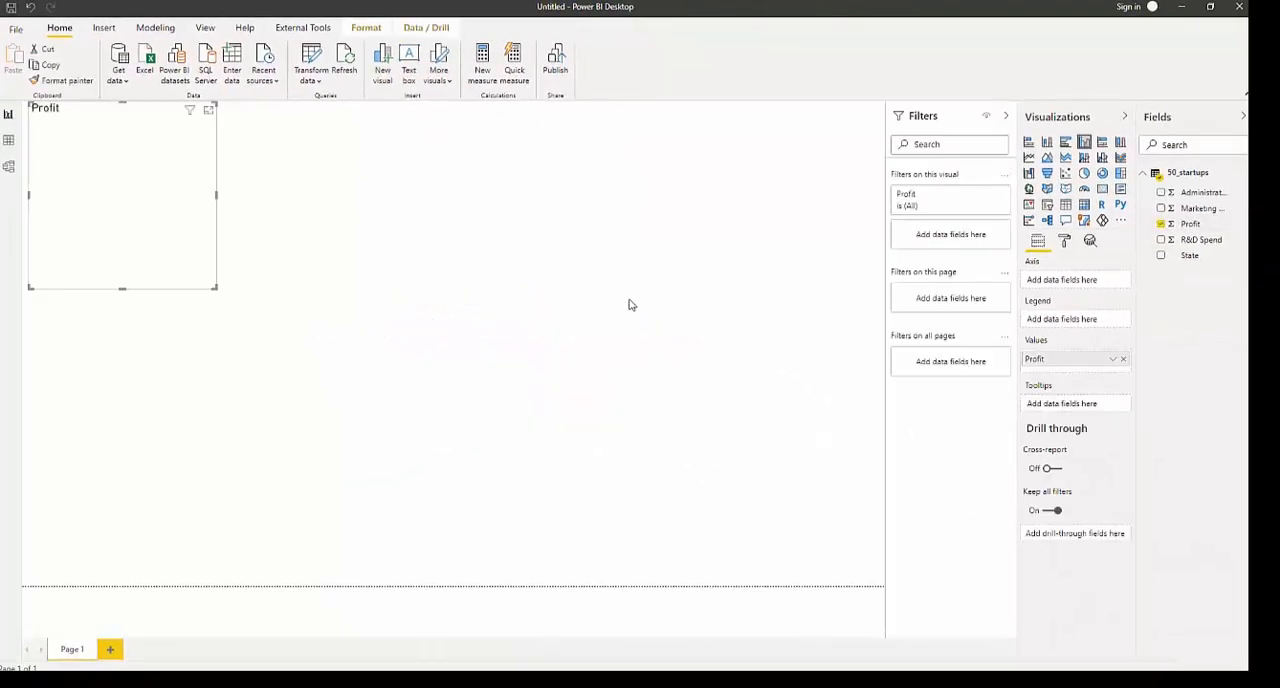
pyautogui.moveTo(209, 263); pyautogui.dragTo(639, 356)
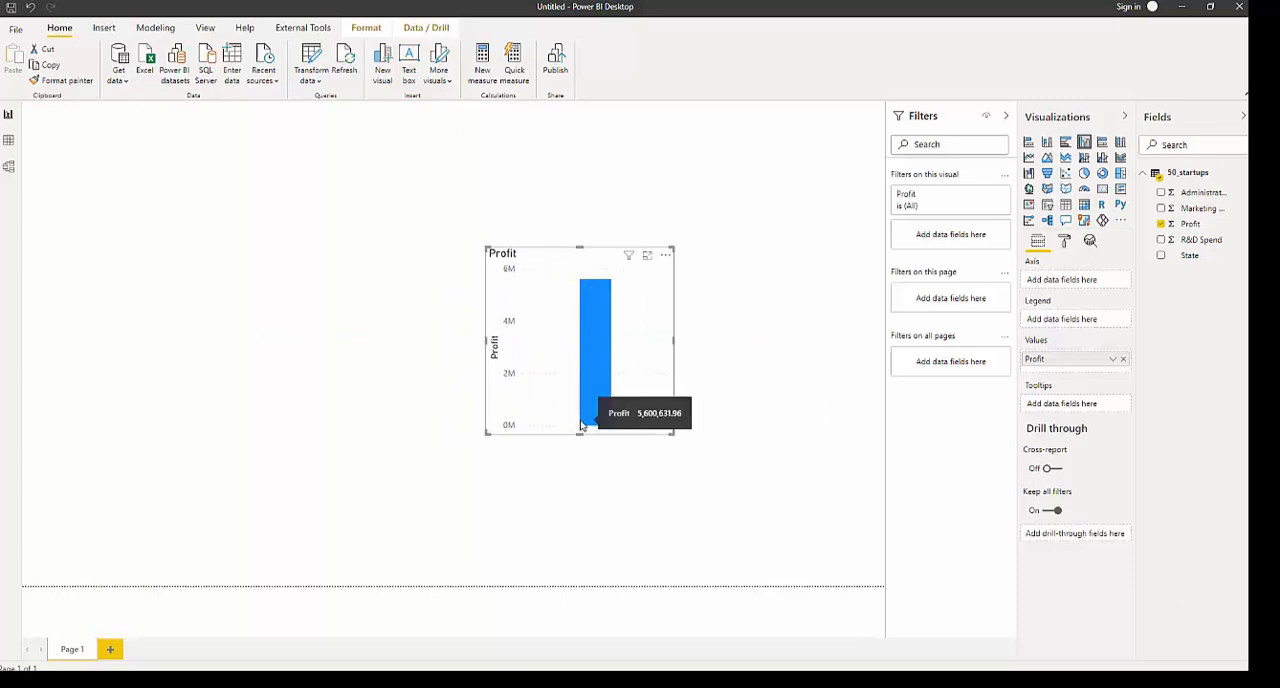
pyautogui.click(1161, 208)
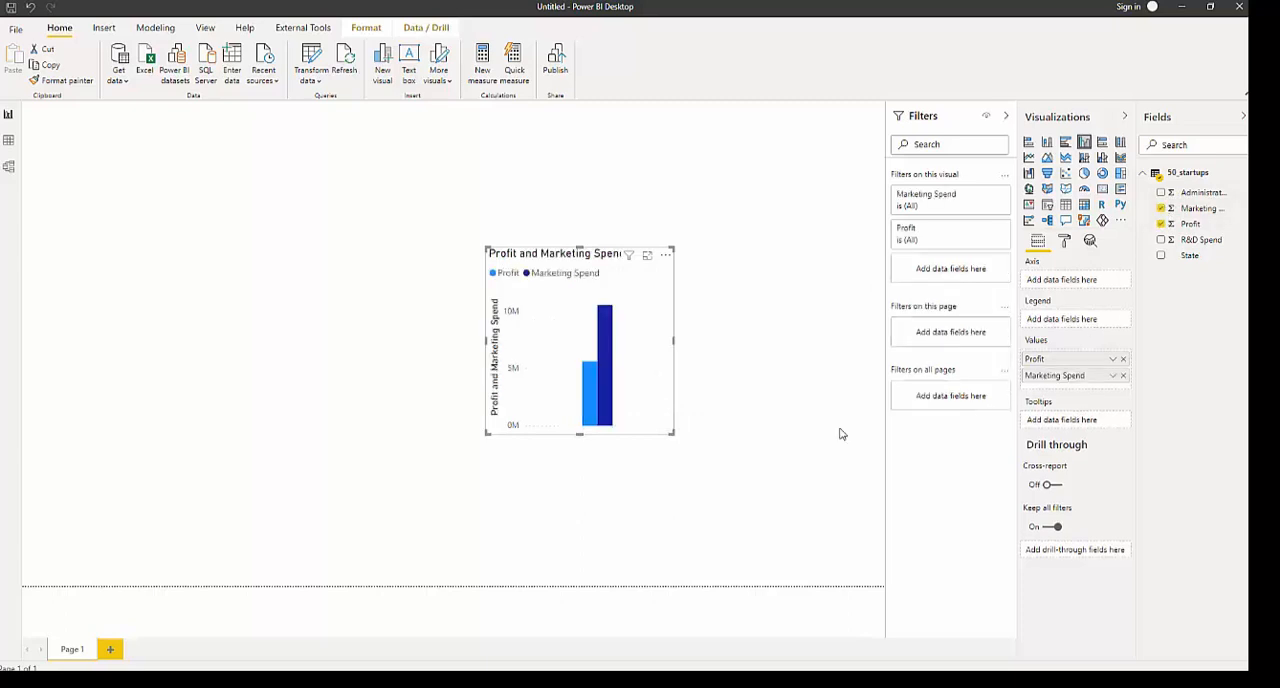
pyautogui.moveTo(645, 429); pyautogui.dragTo(678, 444)
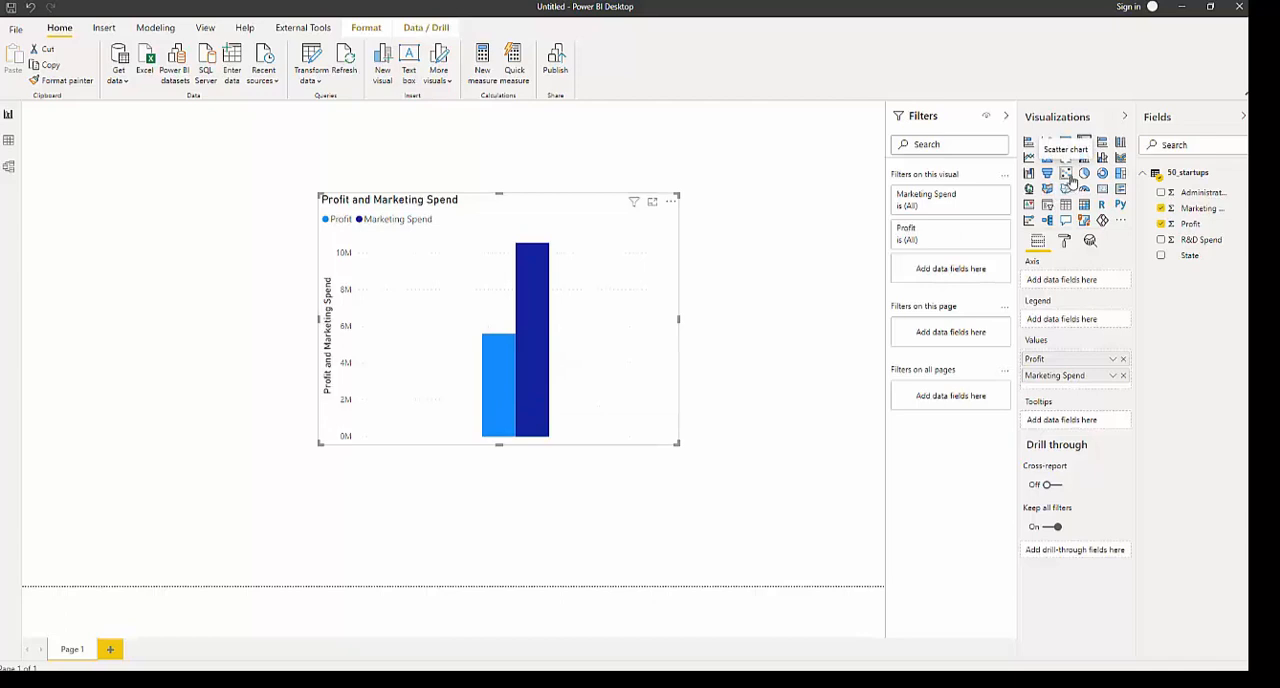
# - Convert the chart to a scatter chart and use Administration as its Details field
pyautogui.click(1067, 175)
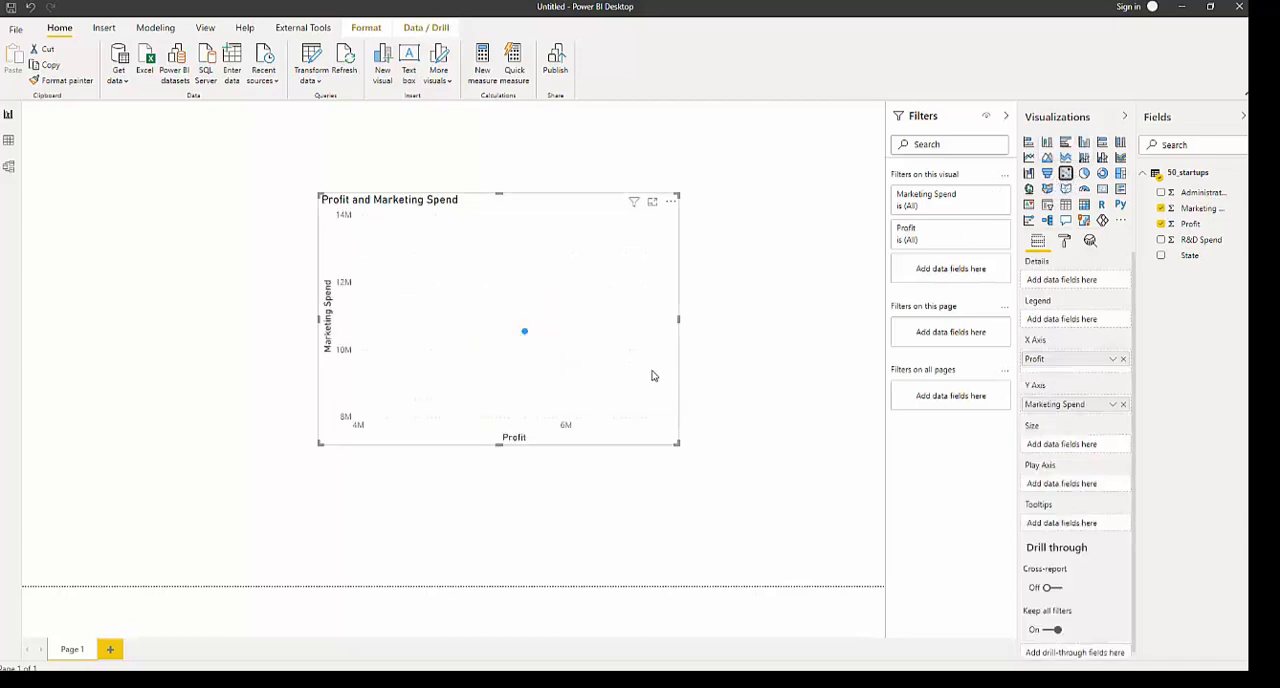
pyautogui.moveTo(652, 376); pyautogui.dragTo(557, 380)
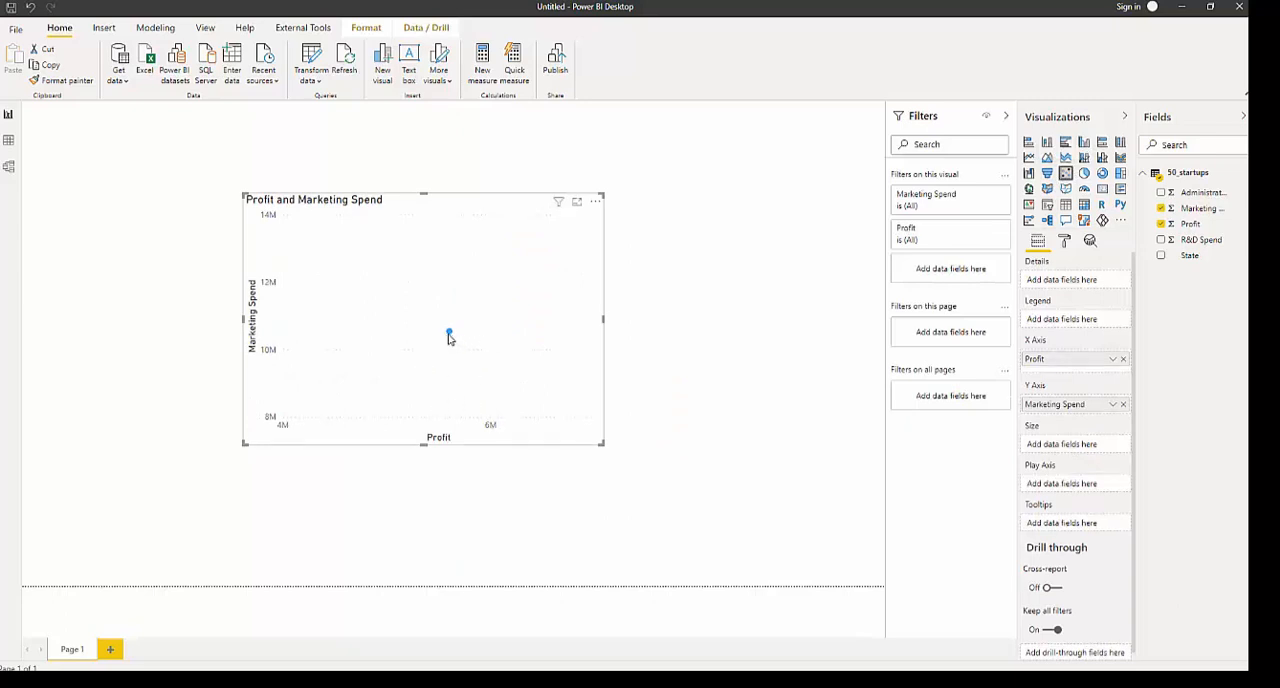
pyautogui.moveTo(449, 336)
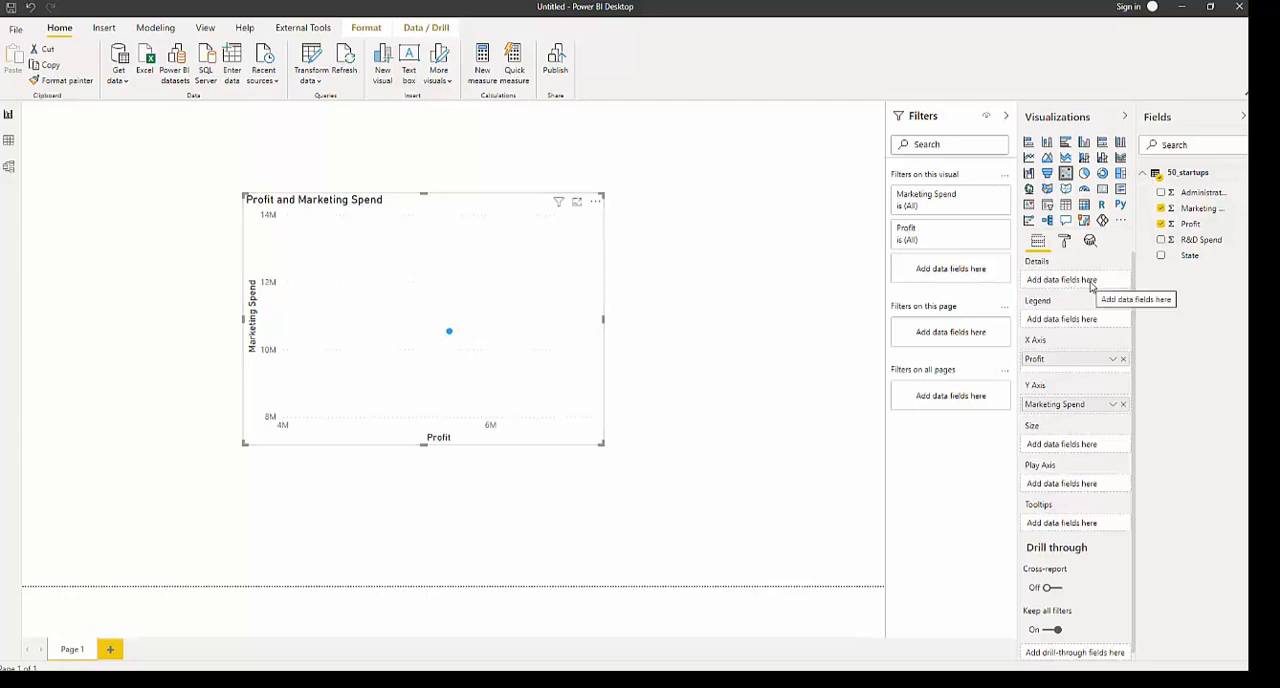
pyautogui.moveTo(1188, 257); pyautogui.dragTo(1088, 294)
pyautogui.moveTo(1192, 193); pyautogui.dragTo(1076, 285)
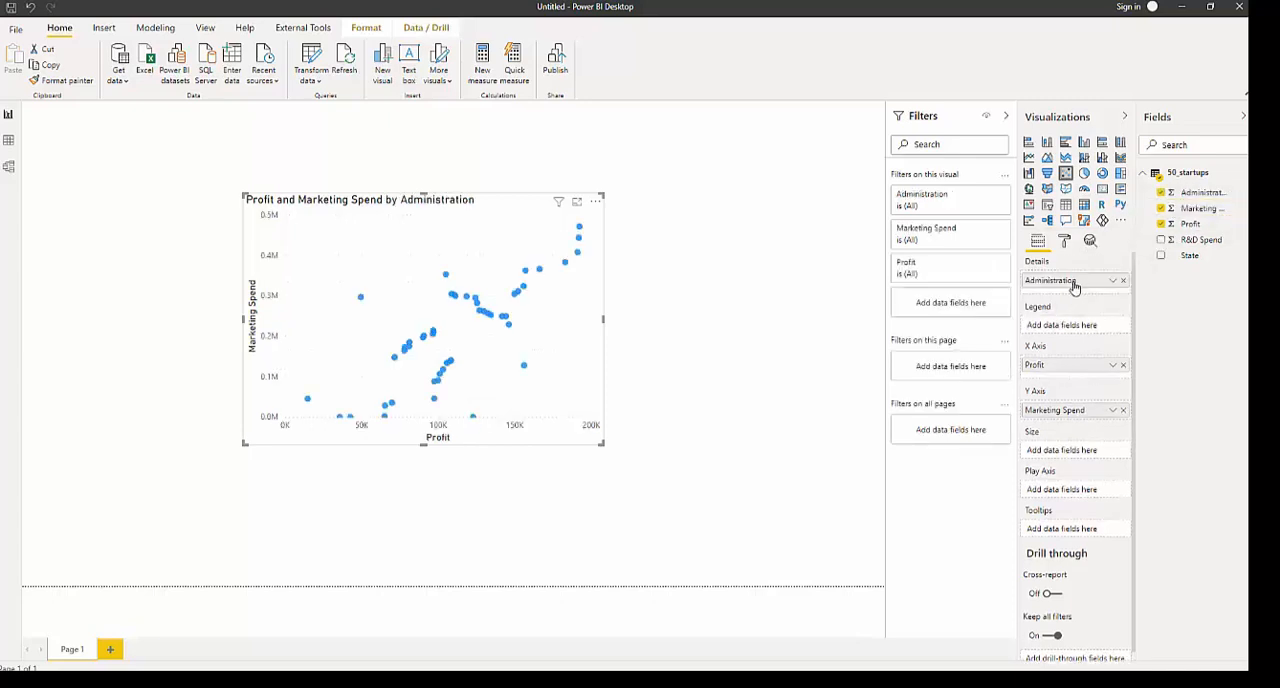
# - Enlarge the Profit and Marketing Spend scatter chart and move it toward the page's upper-left area
pyautogui.moveTo(538, 394); pyautogui.dragTo(598, 394)
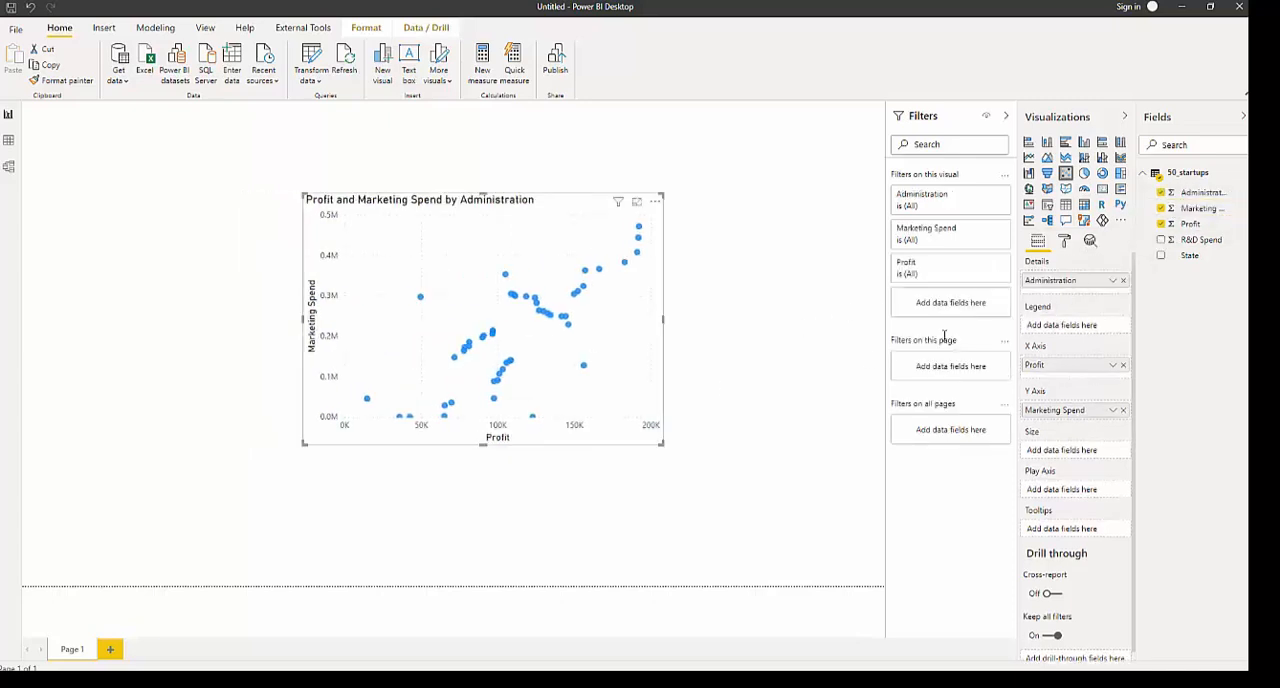
pyautogui.click(1112, 284)
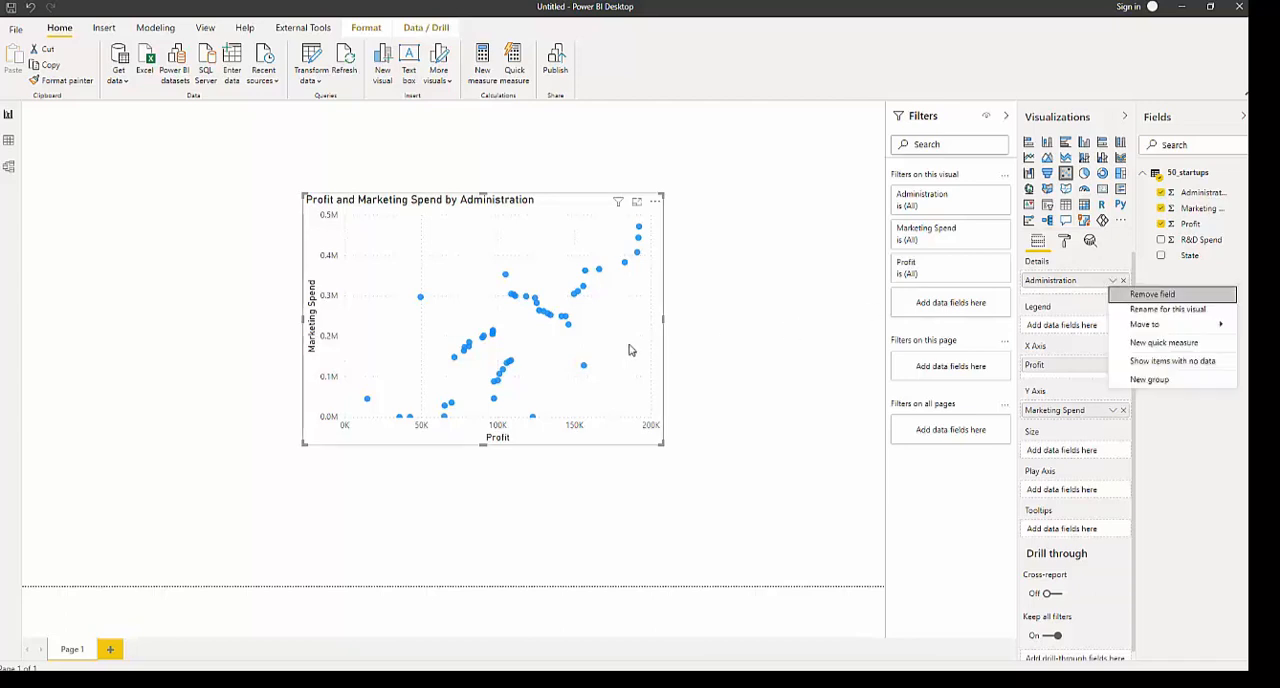
pyautogui.moveTo(629, 351); pyautogui.dragTo(529, 350)
pyautogui.moveTo(571, 444); pyautogui.dragTo(740, 523)
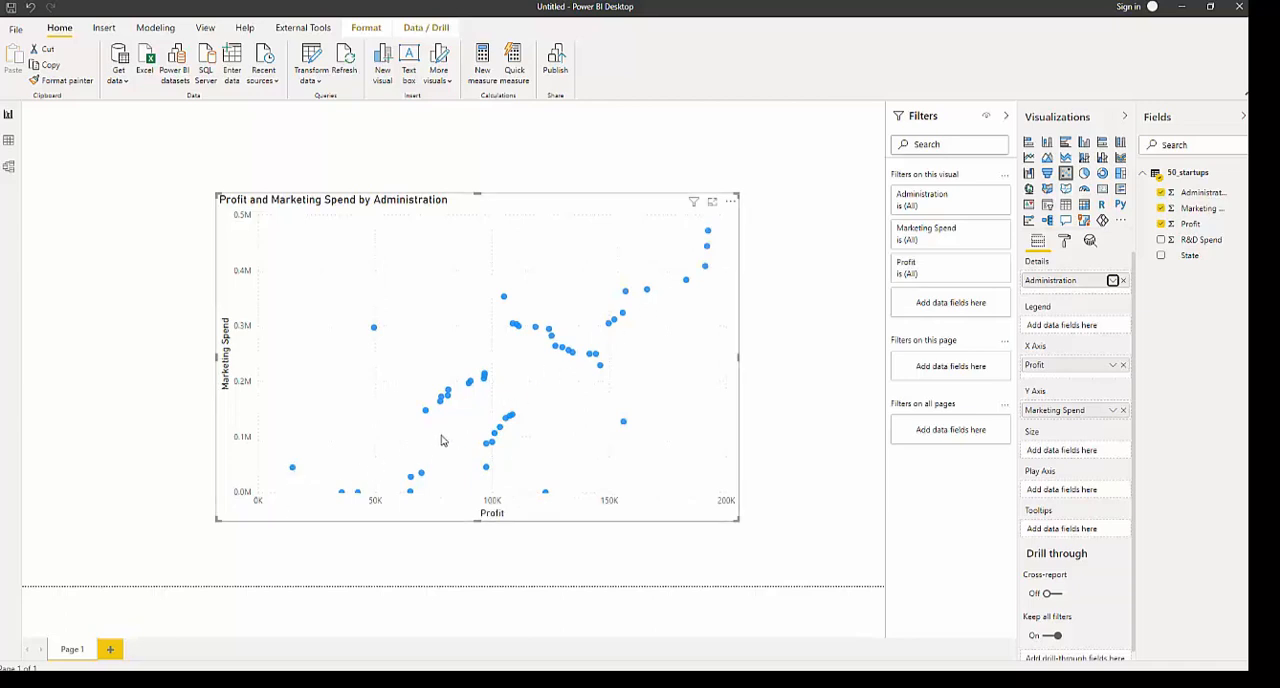
pyautogui.moveTo(443, 440); pyautogui.dragTo(347, 380)
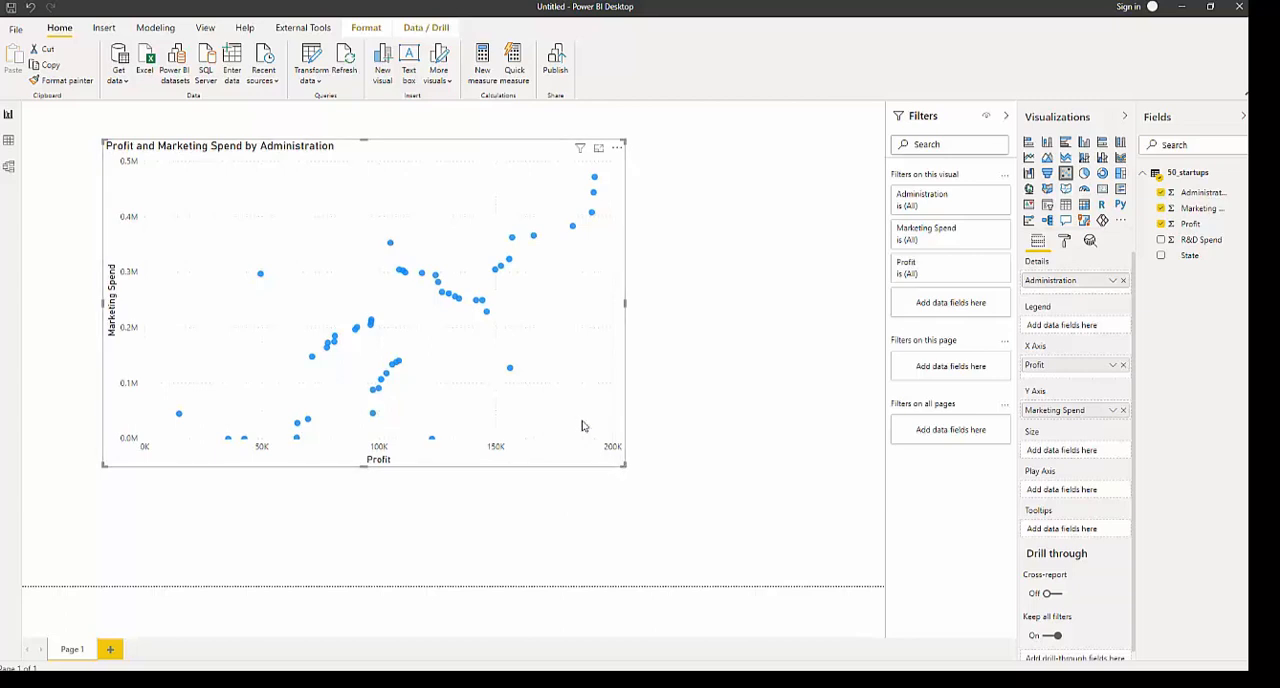
# - Inspect a data point, then shift the scatter chart slightly and shrink it to fit the page's upper-left corner
pyautogui.click(1112, 283)
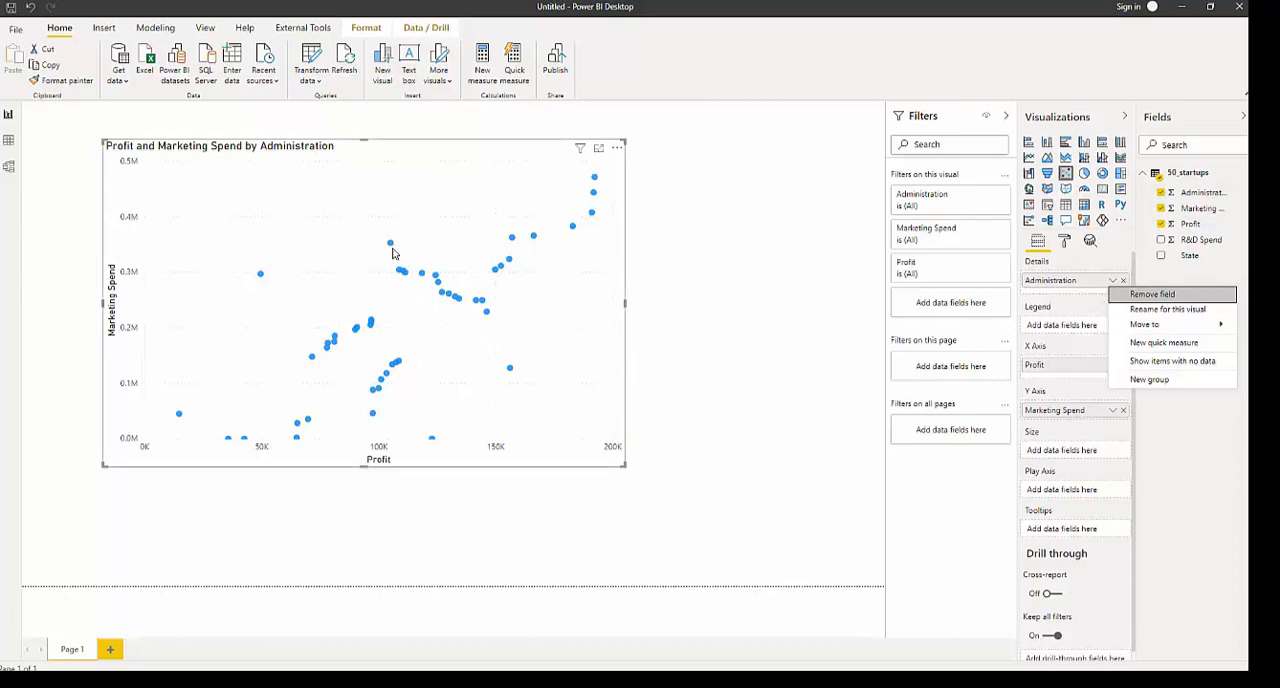
pyautogui.moveTo(390, 250)
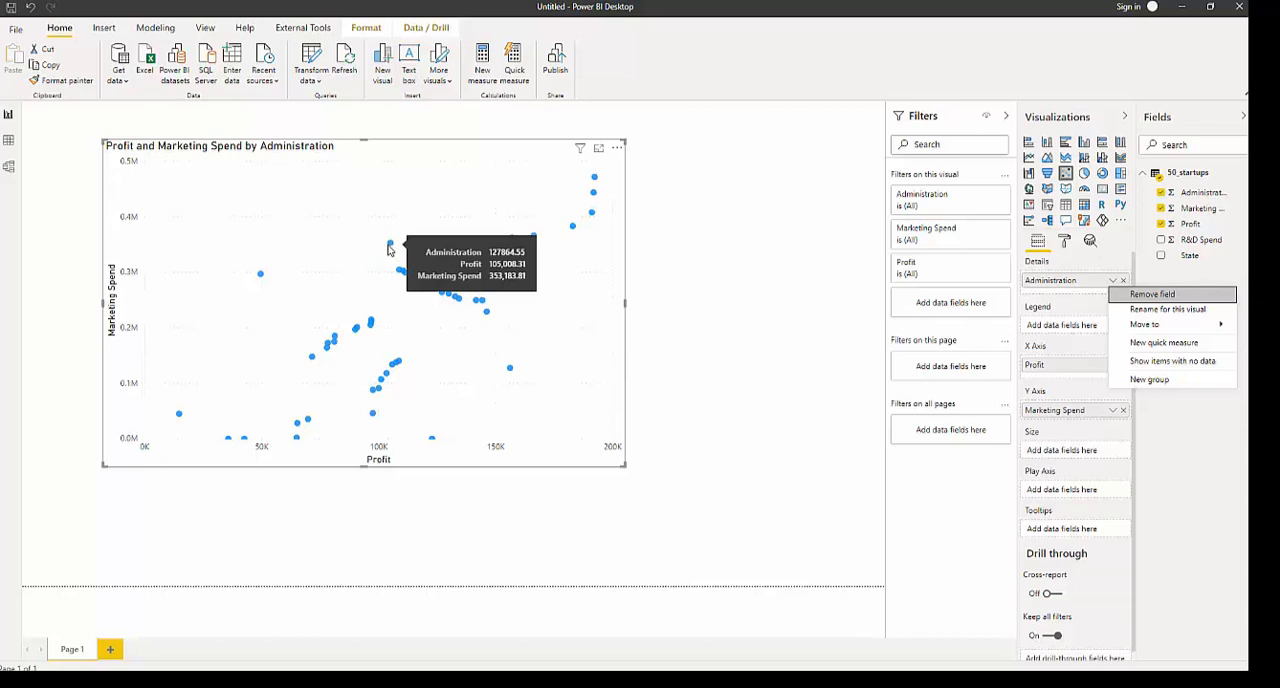
pyautogui.click(585, 425)
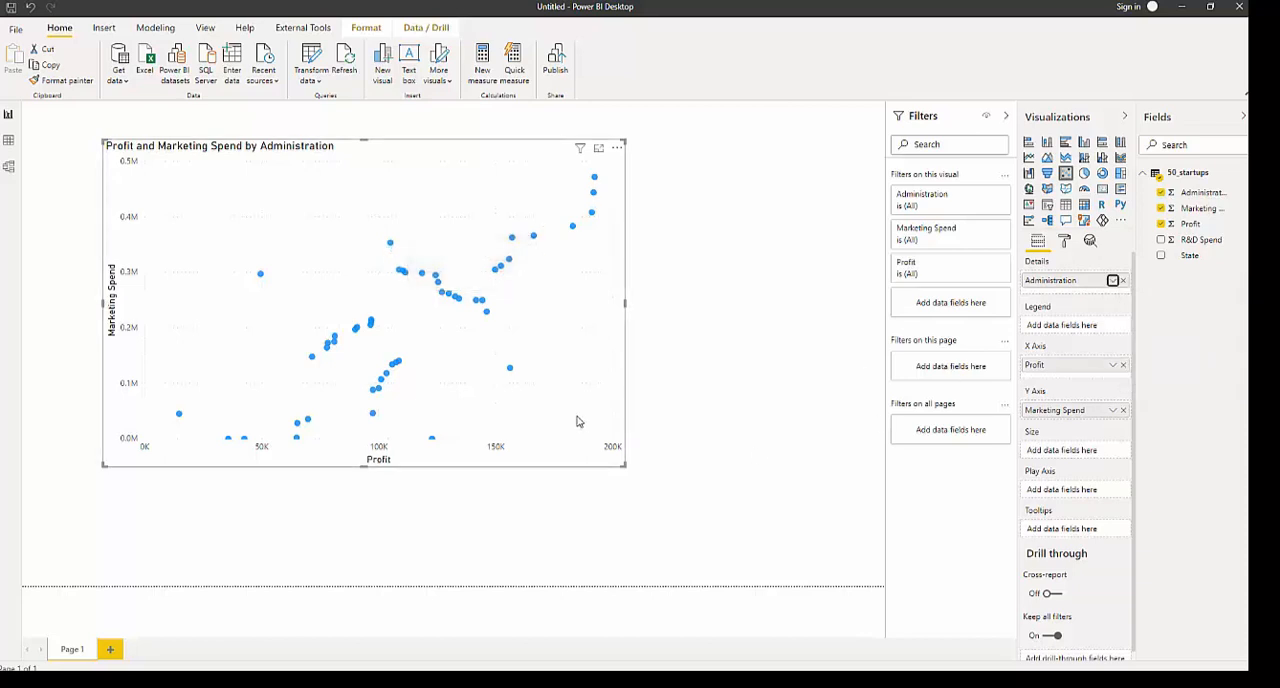
pyautogui.moveTo(581, 418); pyautogui.dragTo(562, 422)
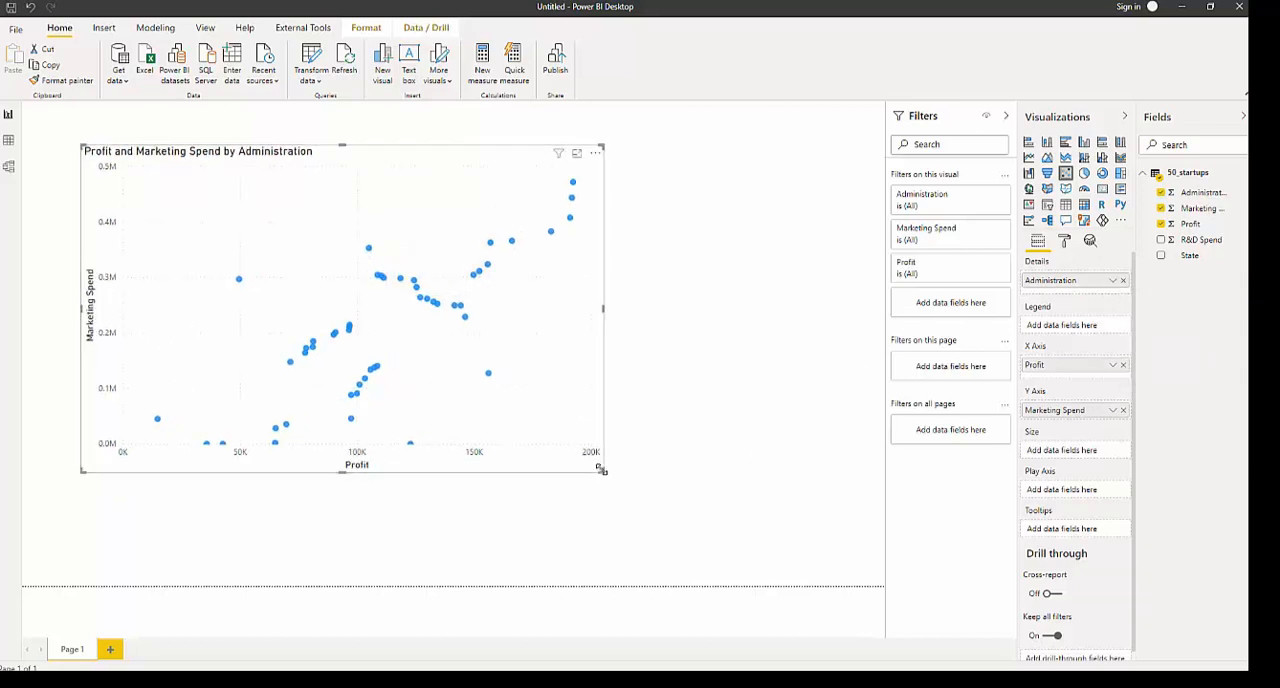
pyautogui.moveTo(601, 468); pyautogui.dragTo(425, 365)
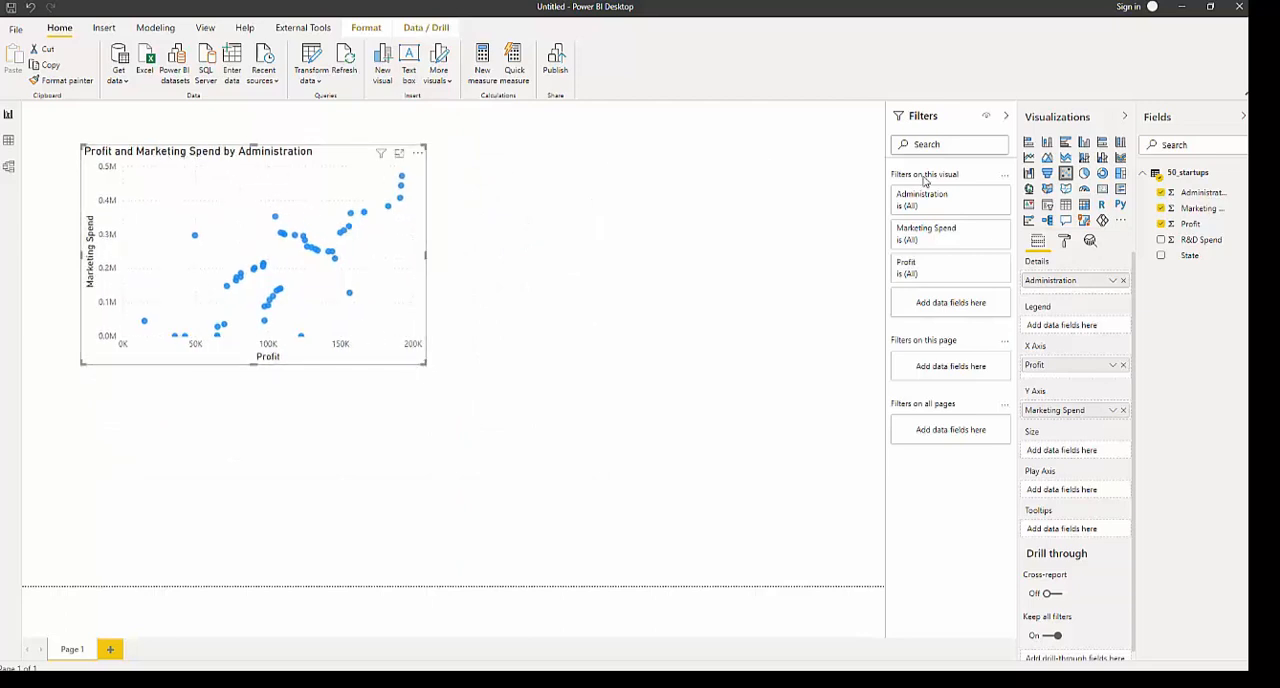
pyautogui.moveTo(423, 362); pyautogui.dragTo(355, 325)
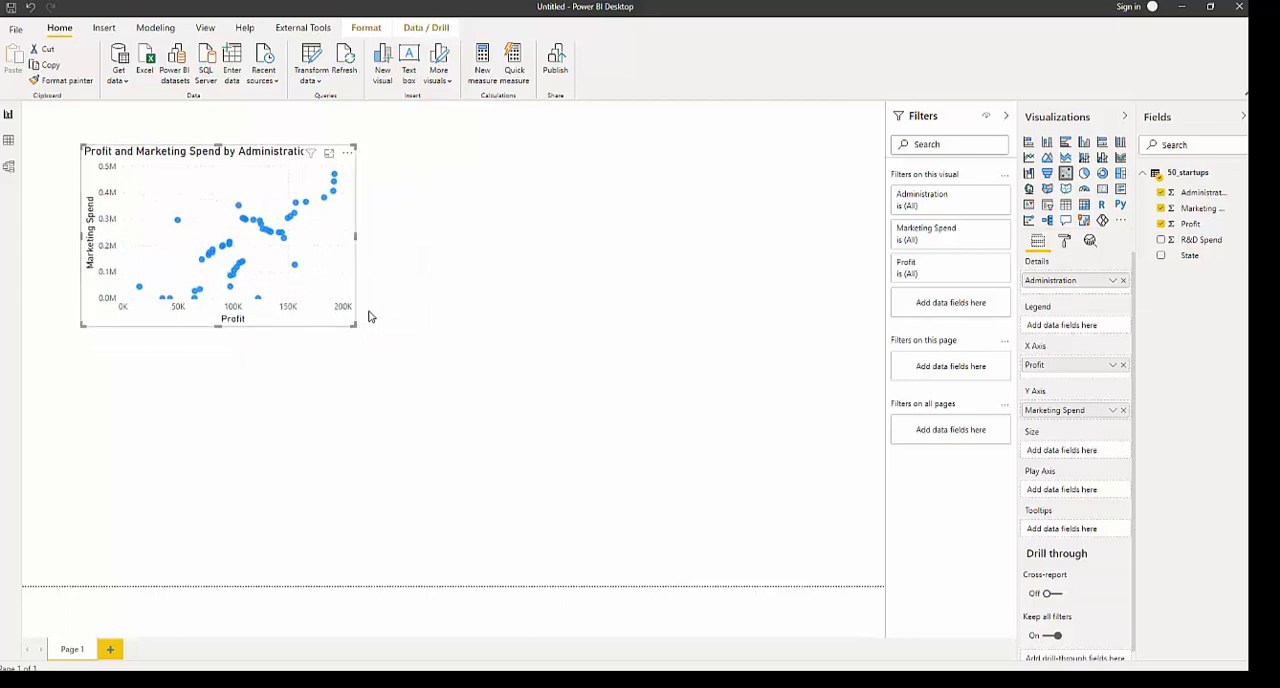
# - Duplicate the scatter chart and place the copy to the right of the original
pyautogui.hotkey('ctrl', 'c')
pyautogui.hotkey('ctrl', 'v')
pyautogui.moveTo(355, 300); pyautogui.dragTo(658, 289)
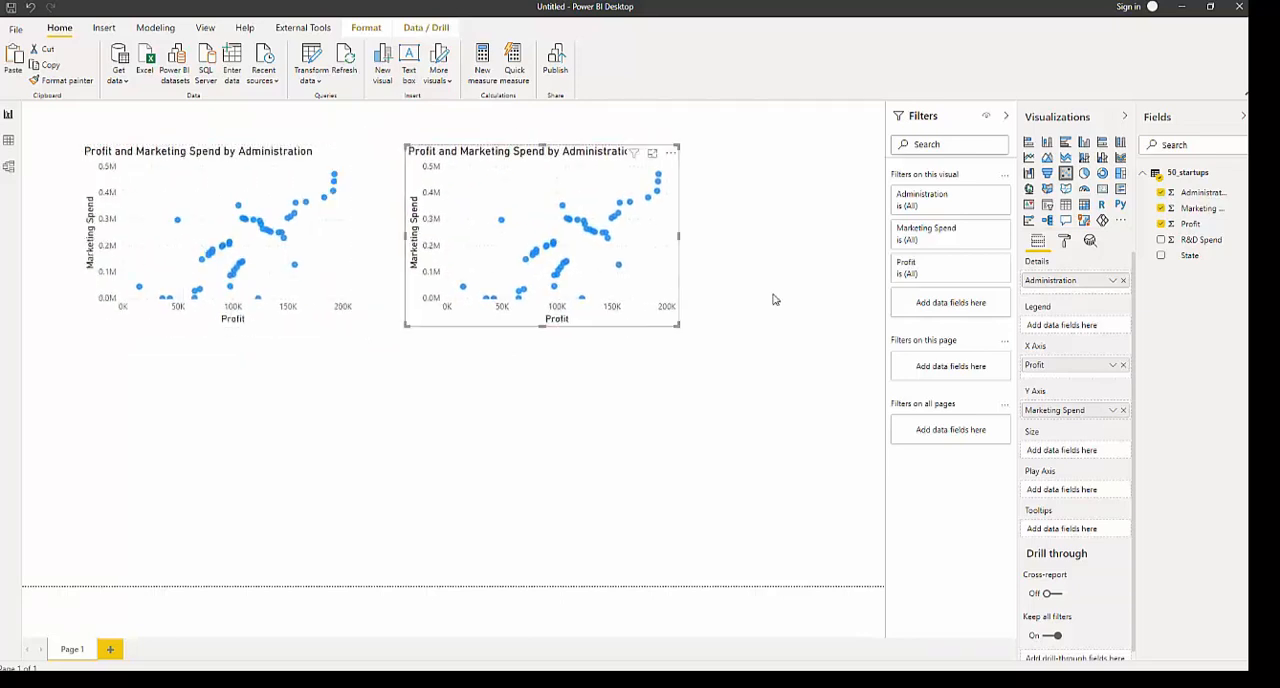
# - Replace Marketing Spend with R&D Spend as the Y axis field of the copied scatter chart
pyautogui.click(1177, 209)
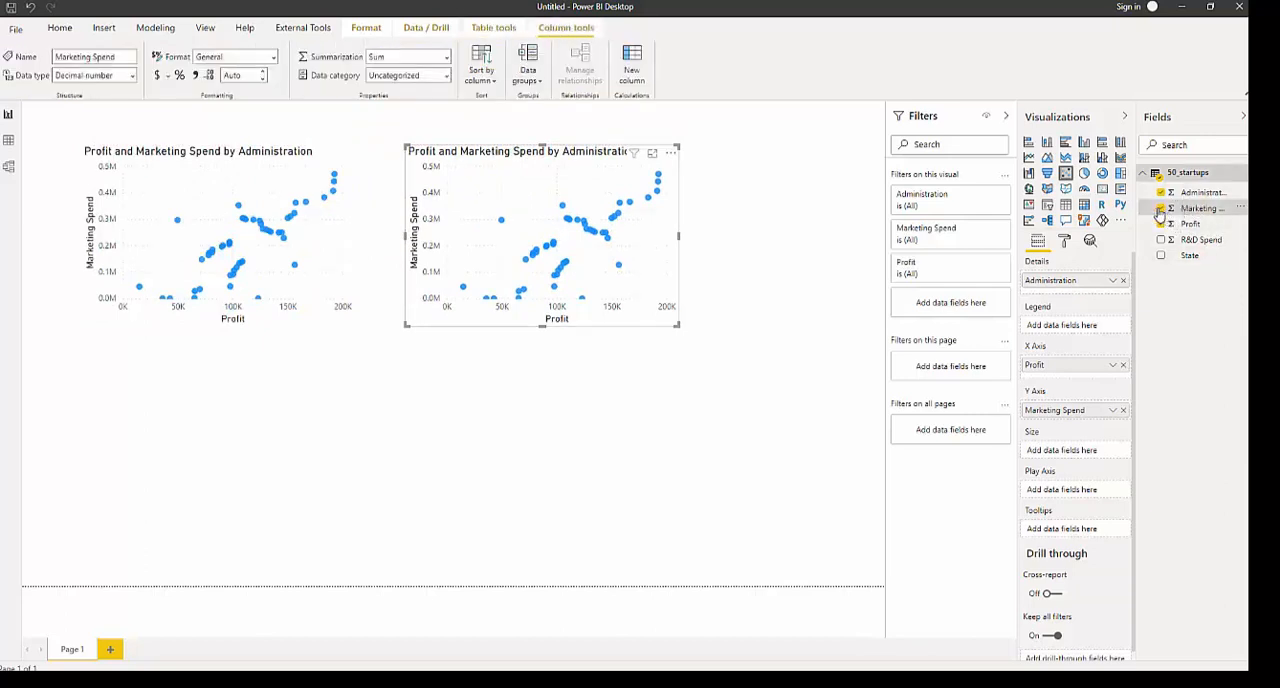
pyautogui.click(1160, 209)
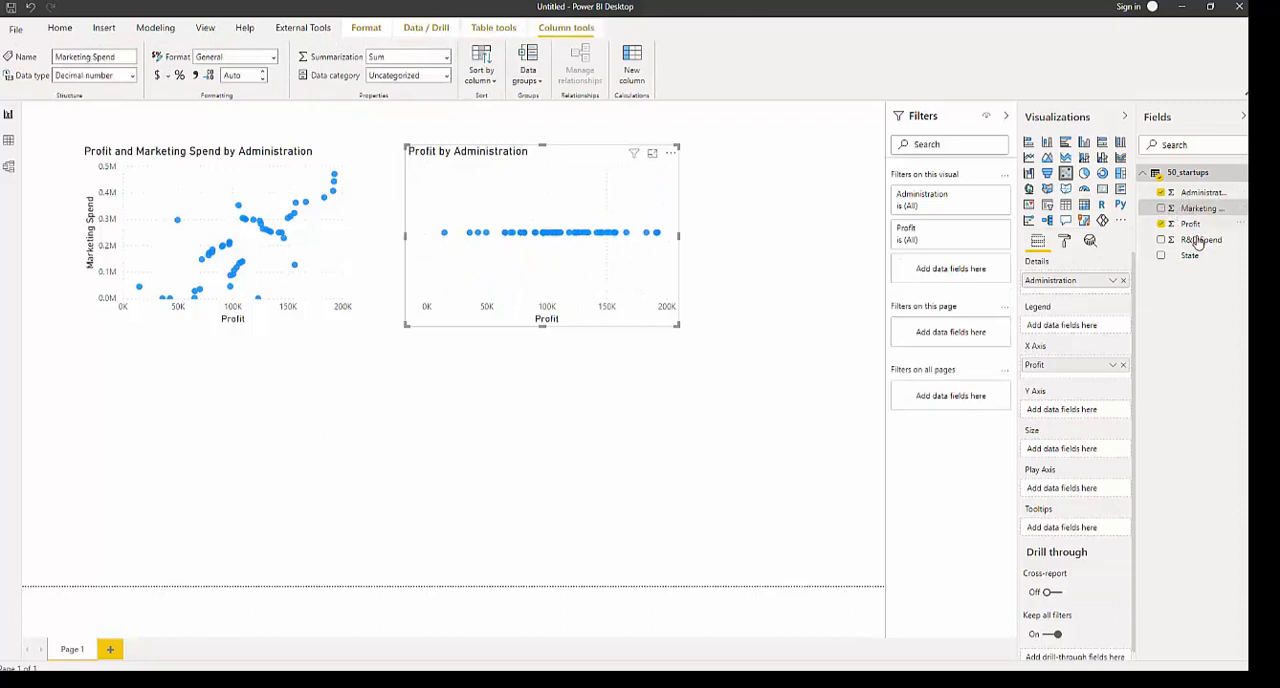
pyautogui.moveTo(1193, 249); pyautogui.dragTo(1077, 410)
pyautogui.moveTo(1071, 463); pyautogui.dragTo(1069, 418)
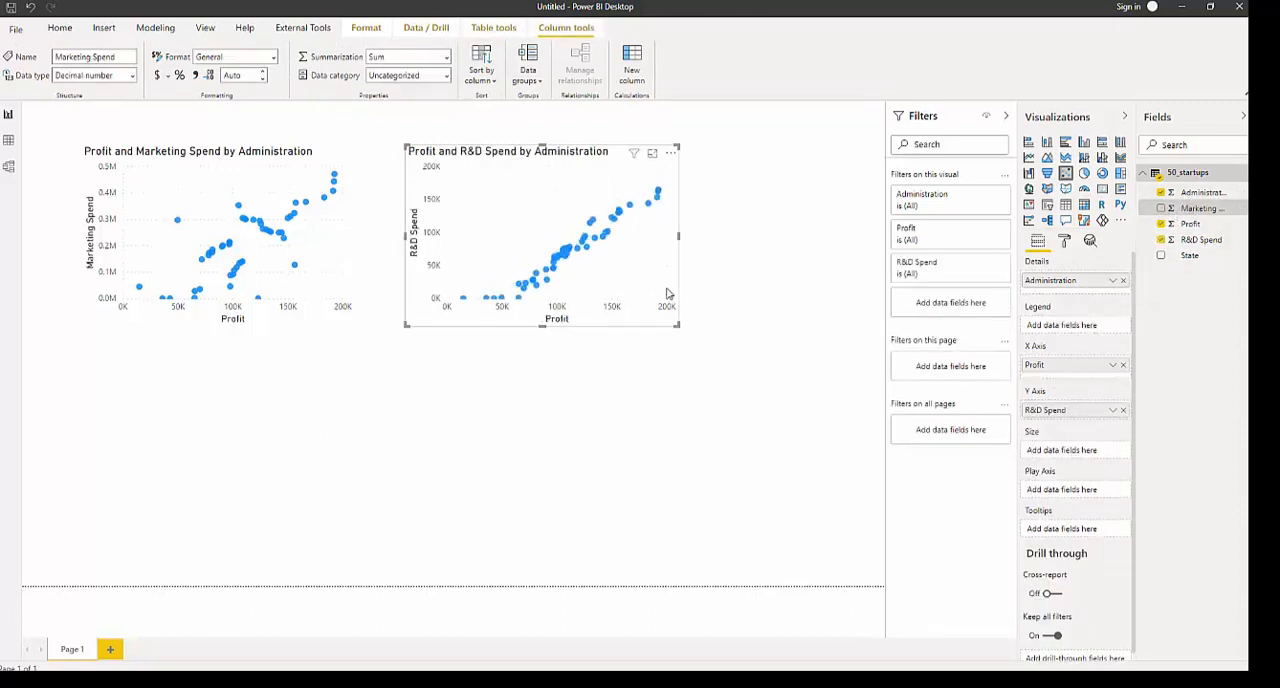
# - Rearrange the two scatter charts side by side toward the page's left edge, freeing space for another chart
pyautogui.moveTo(668, 294); pyautogui.dragTo(652, 306)
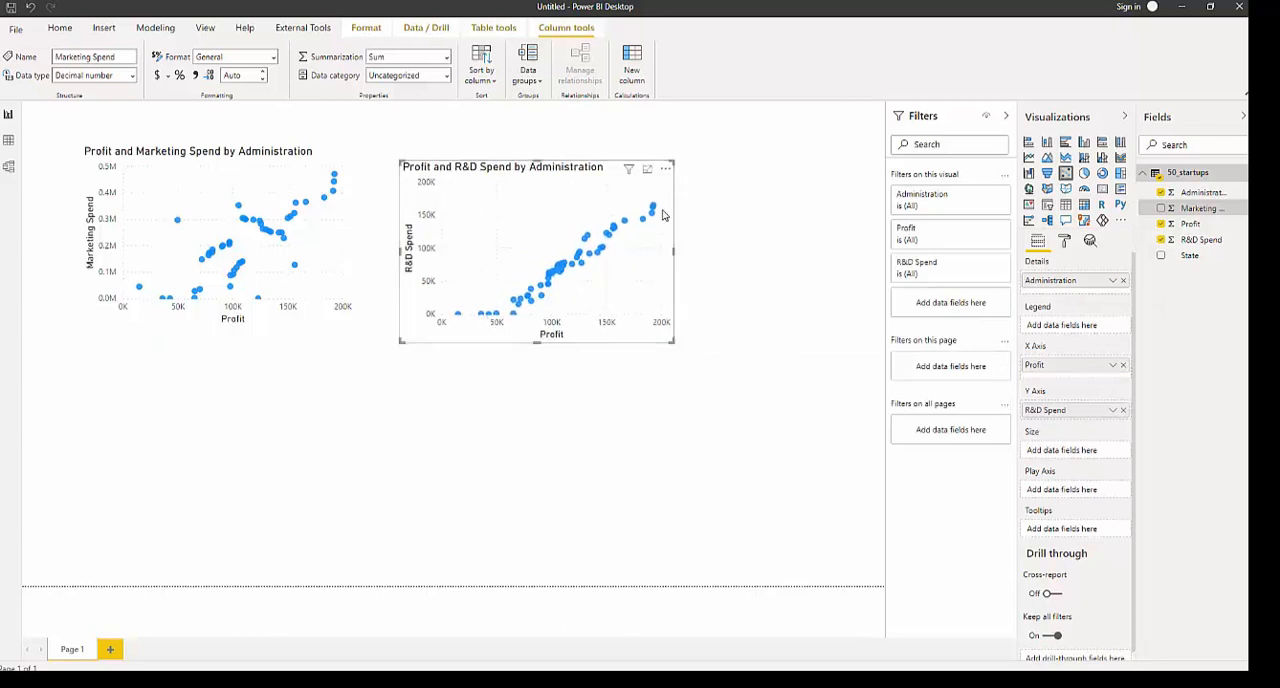
pyautogui.moveTo(636, 237); pyautogui.dragTo(612, 230)
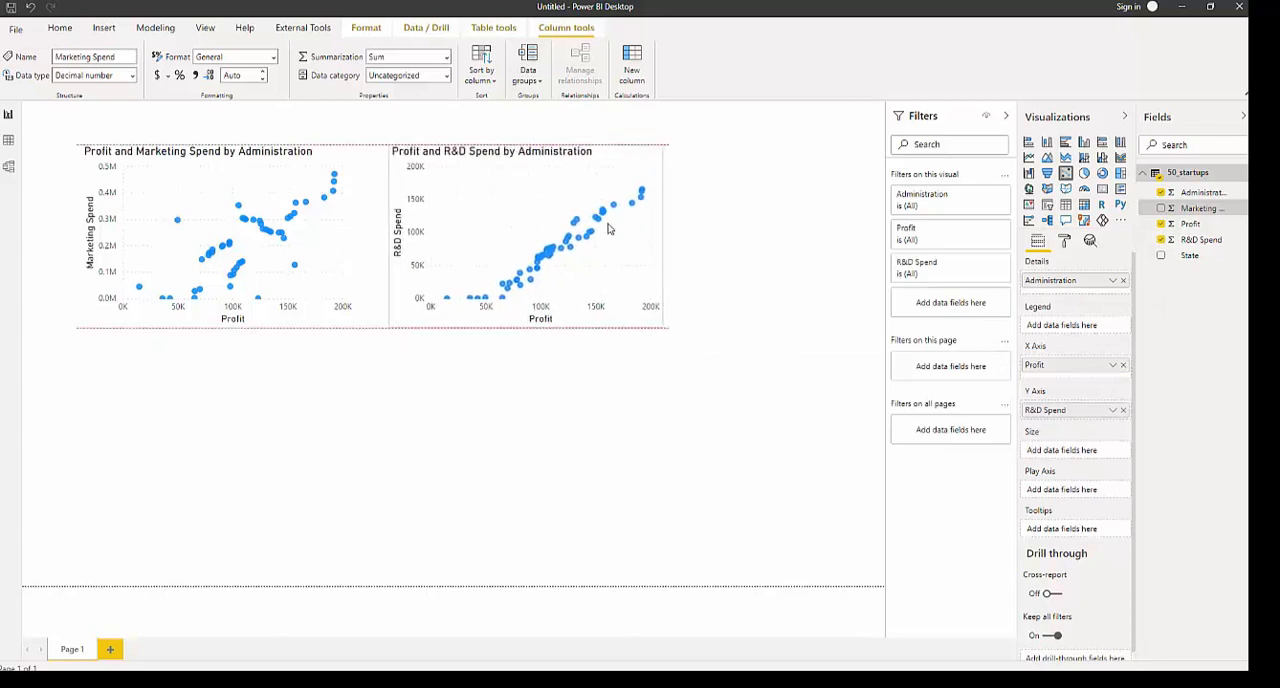
pyautogui.moveTo(343, 234); pyautogui.dragTo(308, 234)
# - Duplicate the R&D Spend scatter chart, place the copy to its right, and replace R&D Spend with Administration as the copy's Y axis field
pyautogui.moveTo(462, 253); pyautogui.dragTo(668, 242)
pyautogui.hotkey('ctrl', 'c')
pyautogui.hotkey('ctrl', 'v')
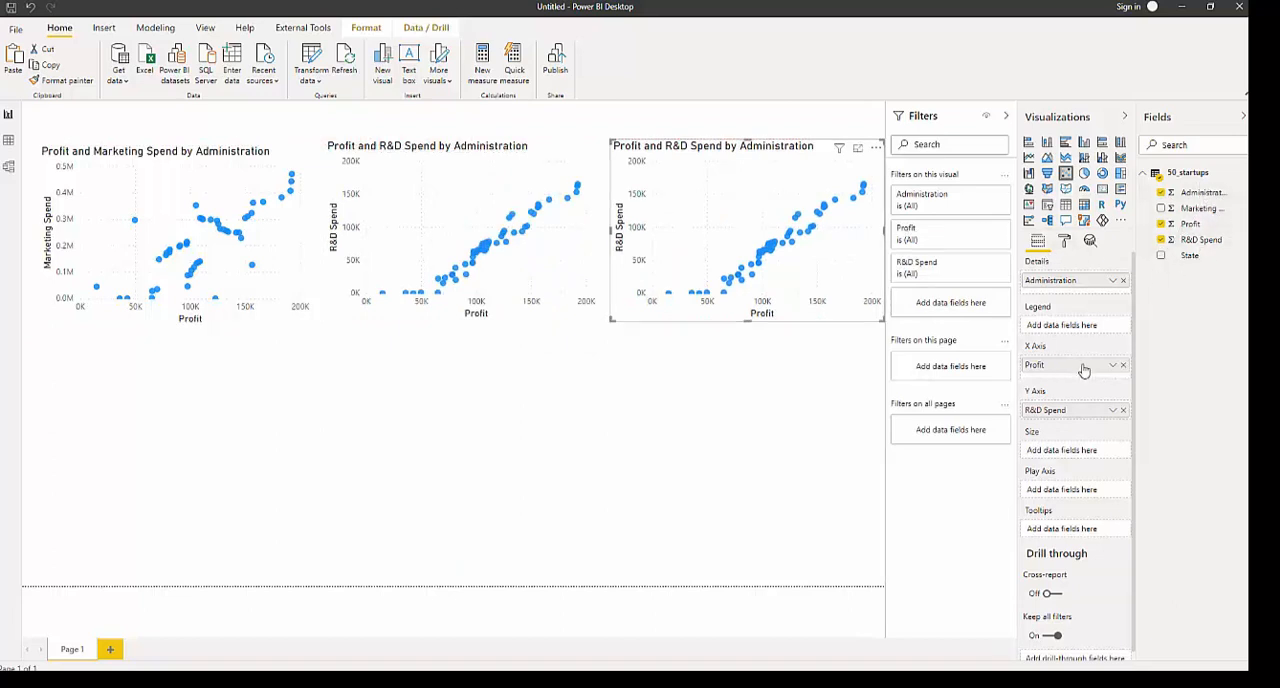
pyautogui.click(1123, 410)
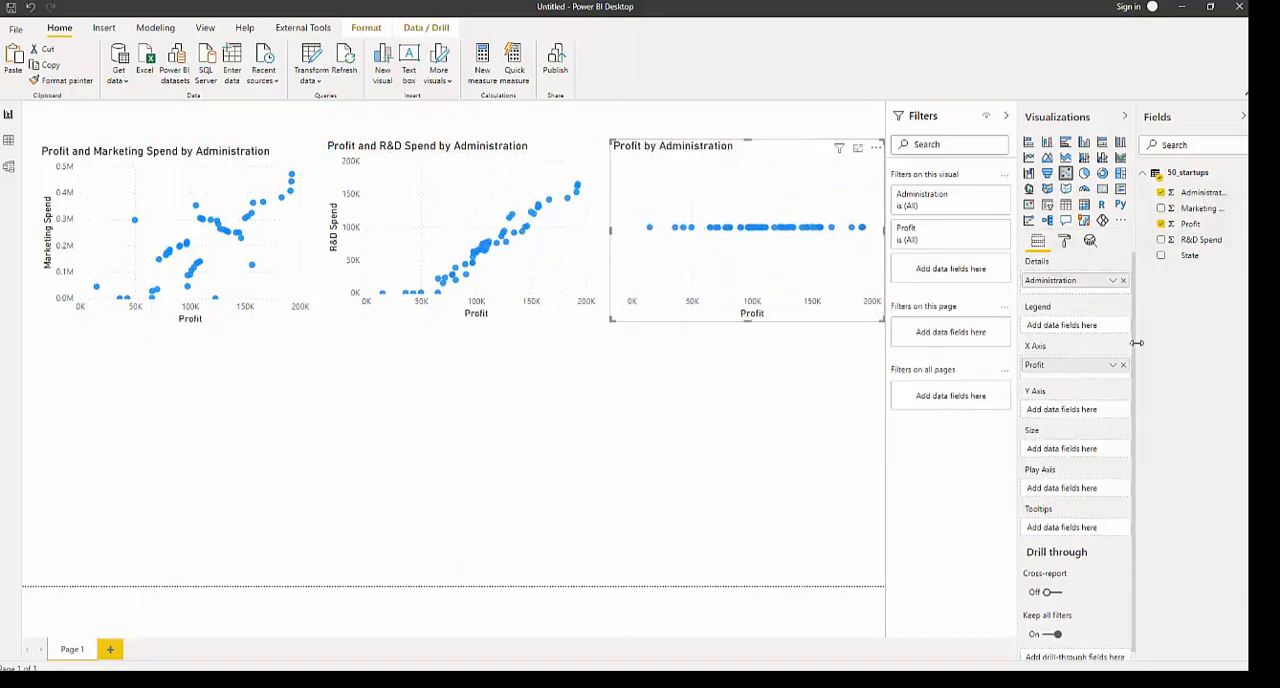
pyautogui.moveTo(1199, 192); pyautogui.dragTo(1068, 410)
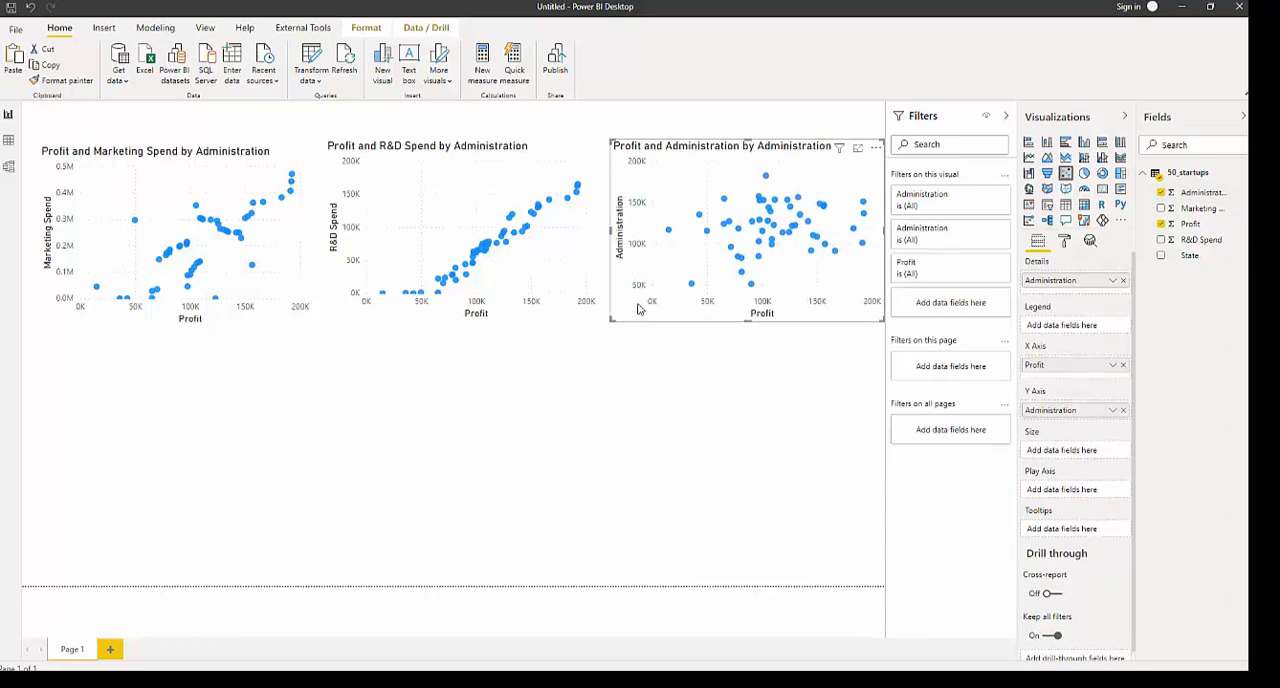
# - Reposition the three scatter charts so they line up in one evenly spaced row across the page
pyautogui.click(514, 284)
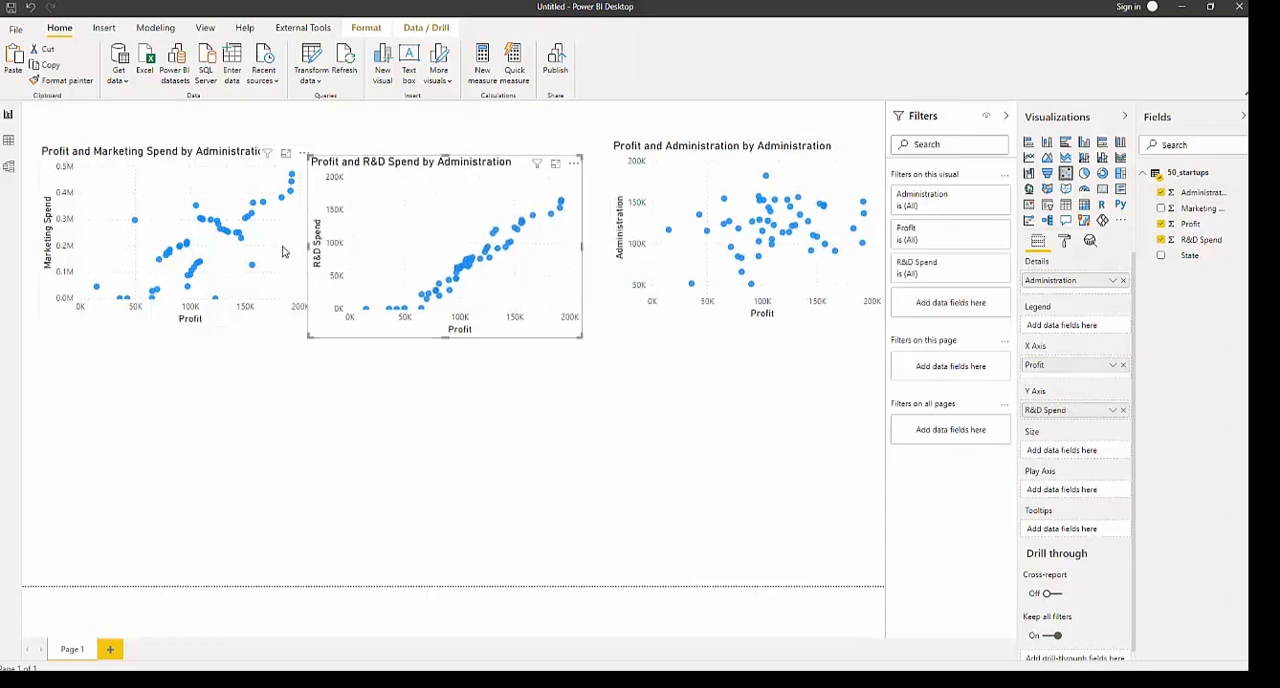
pyautogui.click(230, 260)
pyautogui.moveTo(680, 271); pyautogui.dragTo(676, 299)
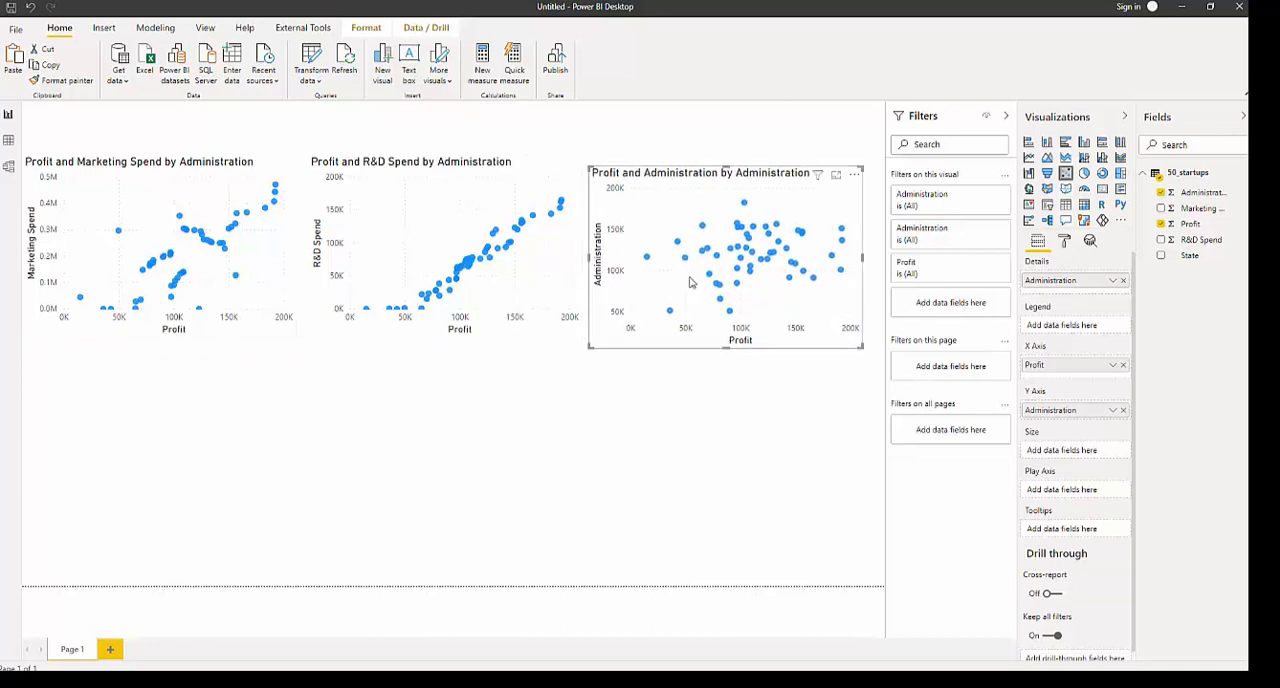
pyautogui.moveTo(232, 302); pyautogui.dragTo(232, 313)
pyautogui.moveTo(372, 280); pyautogui.dragTo(366, 290)
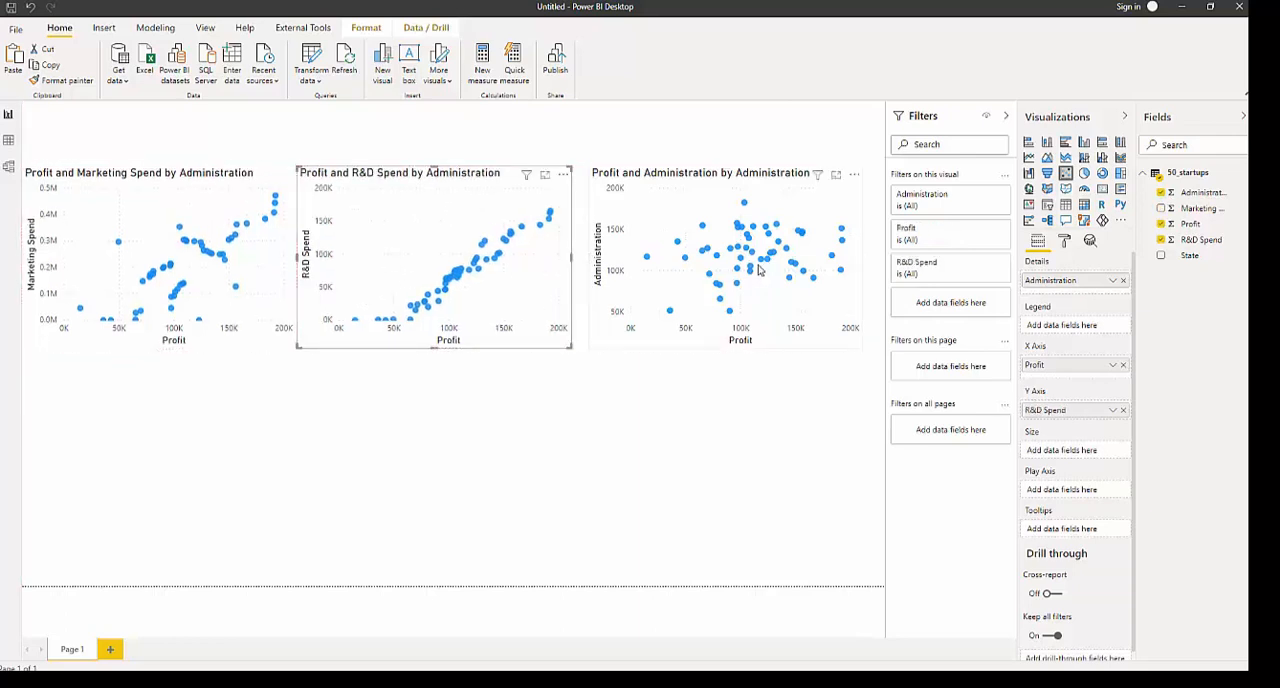
pyautogui.moveTo(760, 268); pyautogui.dragTo(741, 273)
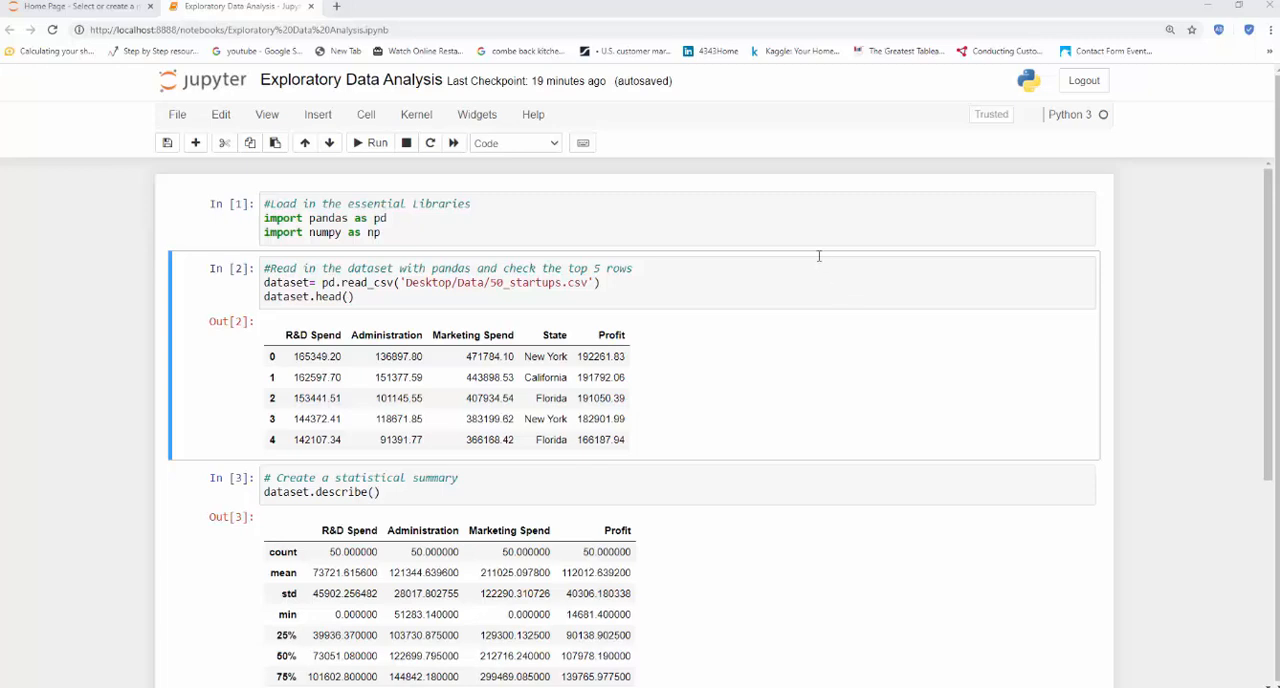
# - Switch to the Exploratory Data Analysis Jupyter notebook and add the comment "#Load in the visual libraries" in the empty cell below the correlation table
pyautogui.click(789, 229)
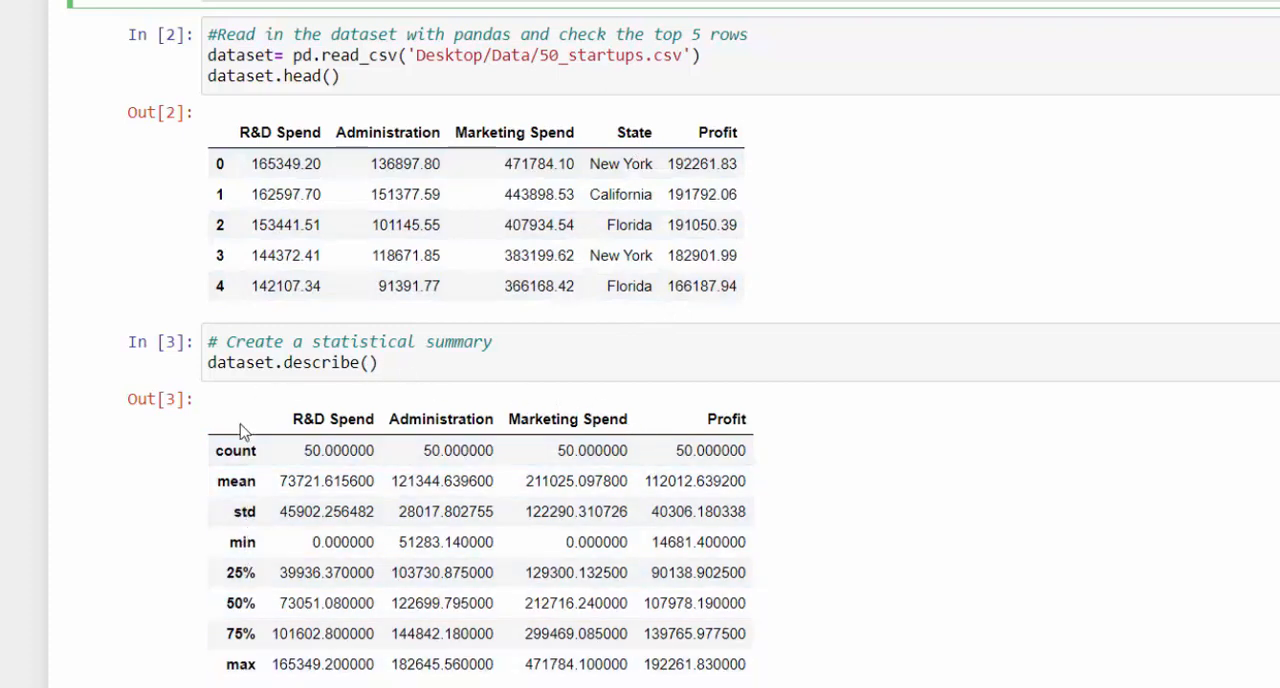
pyautogui.scroll(-3, 480, 452)
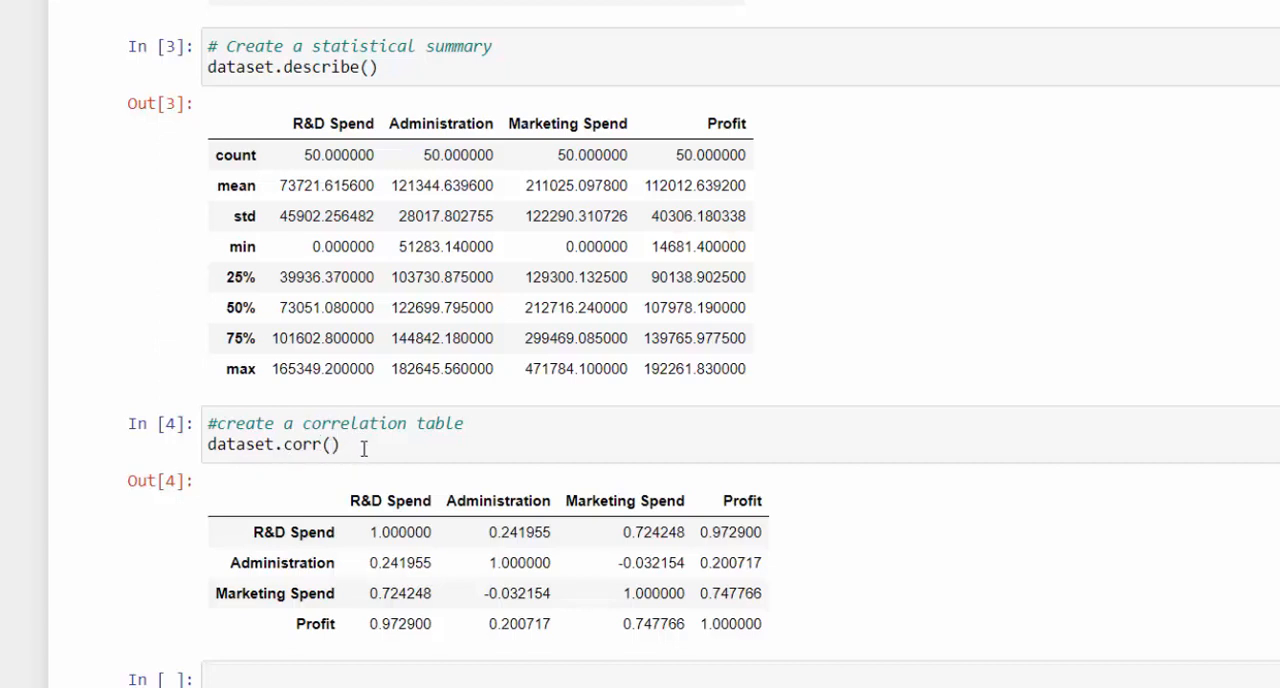
pyautogui.scroll(-2, 410, 434)
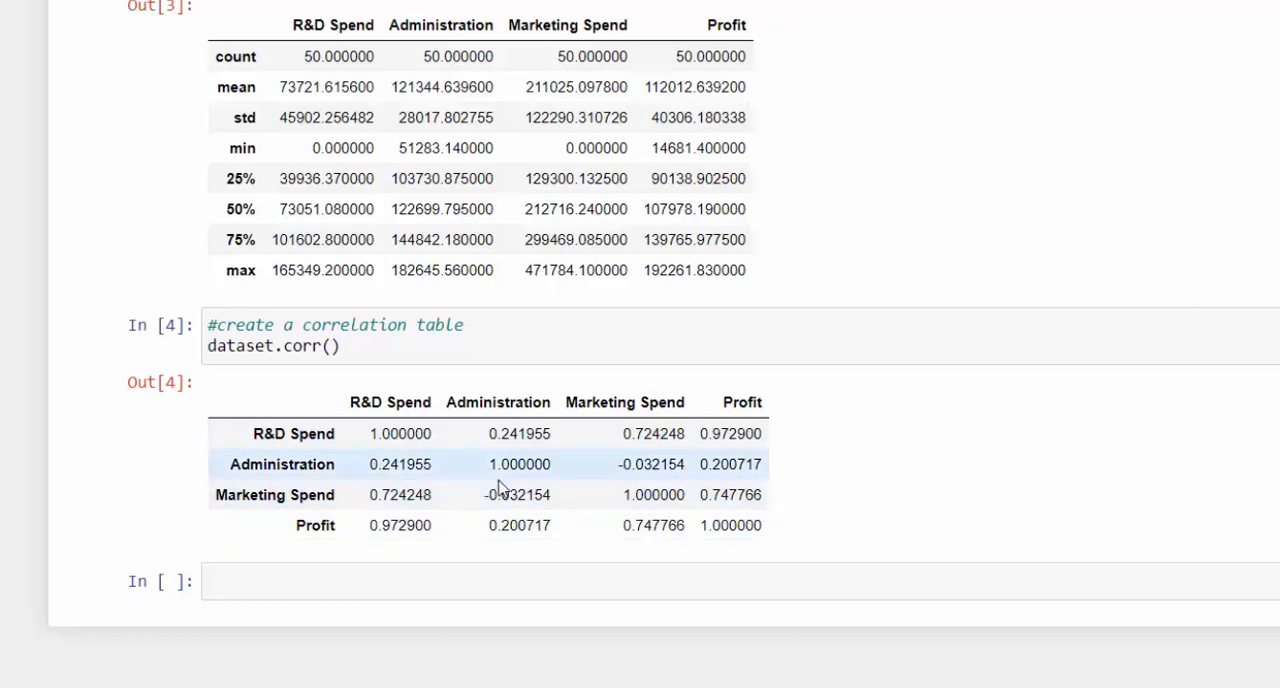
pyautogui.click(501, 567)
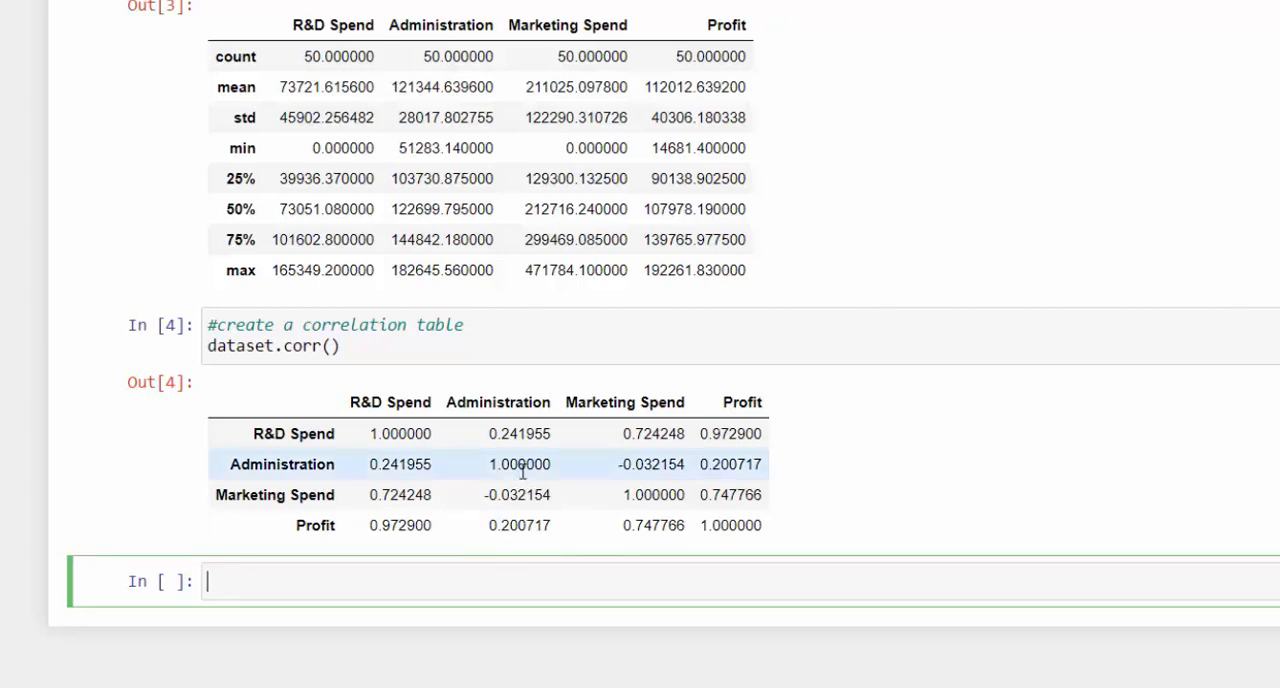
pyautogui.write('#Load in the visual librar')
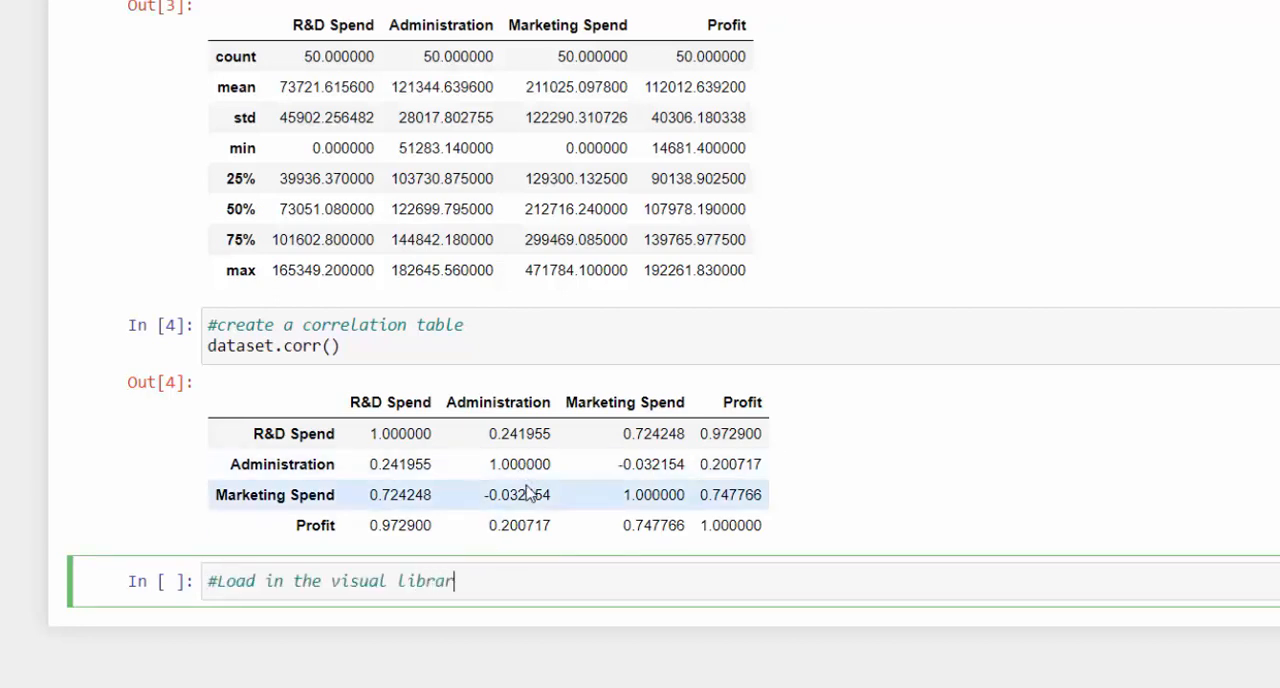
pyautogui.write('ies')
pyautogui.press('Return')
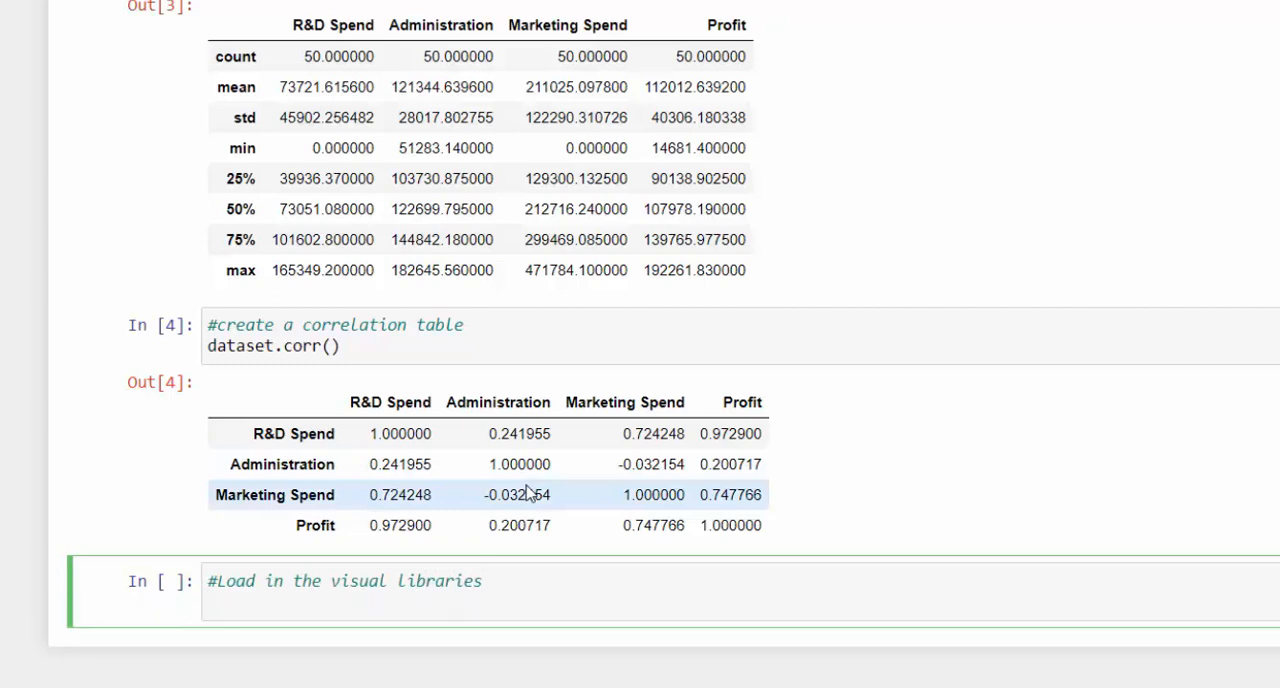
# - Import matplotlib.pyplot as plt and seaborn as sns beneath the comment, and run the cell
pyautogui.write('import')
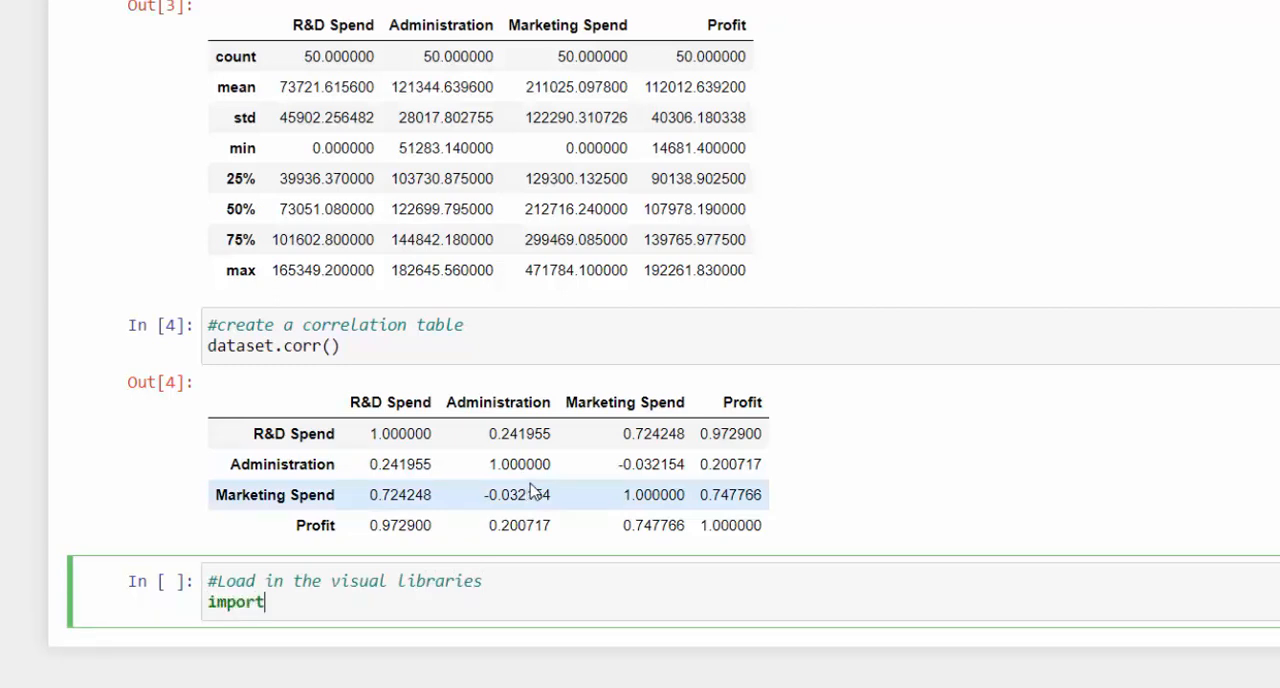
pyautogui.write(' matplotlib.py')
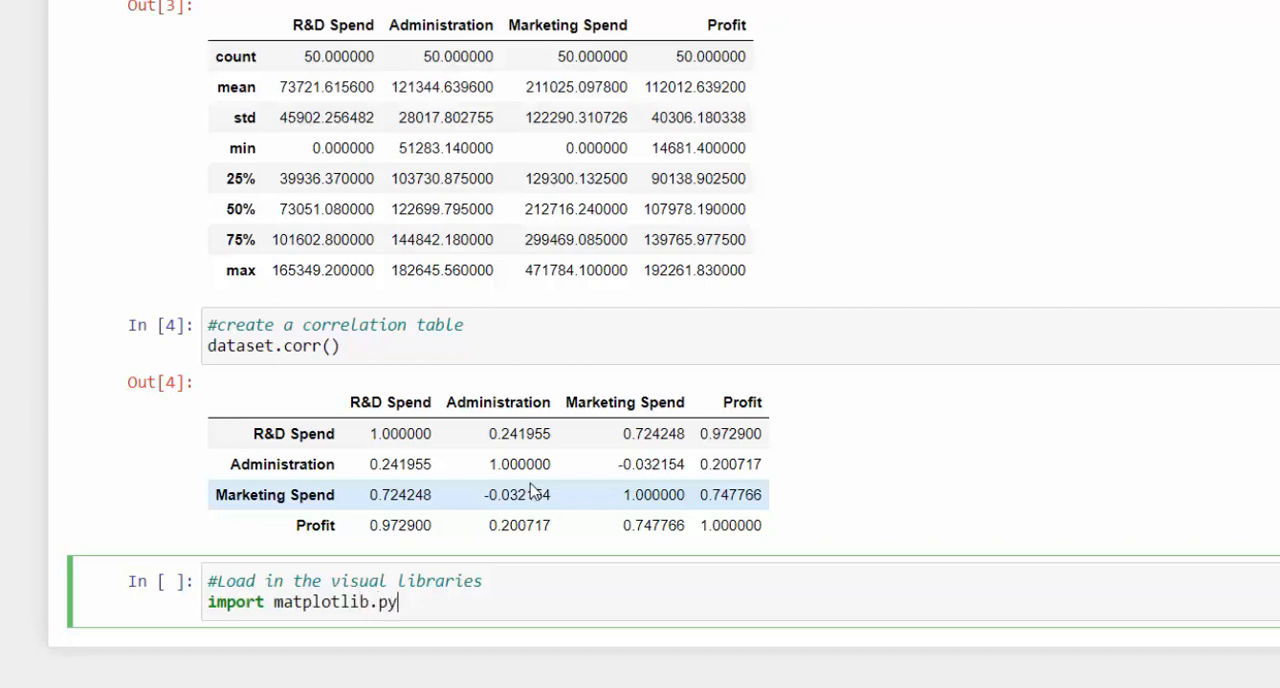
pyautogui.write('plot as plt')
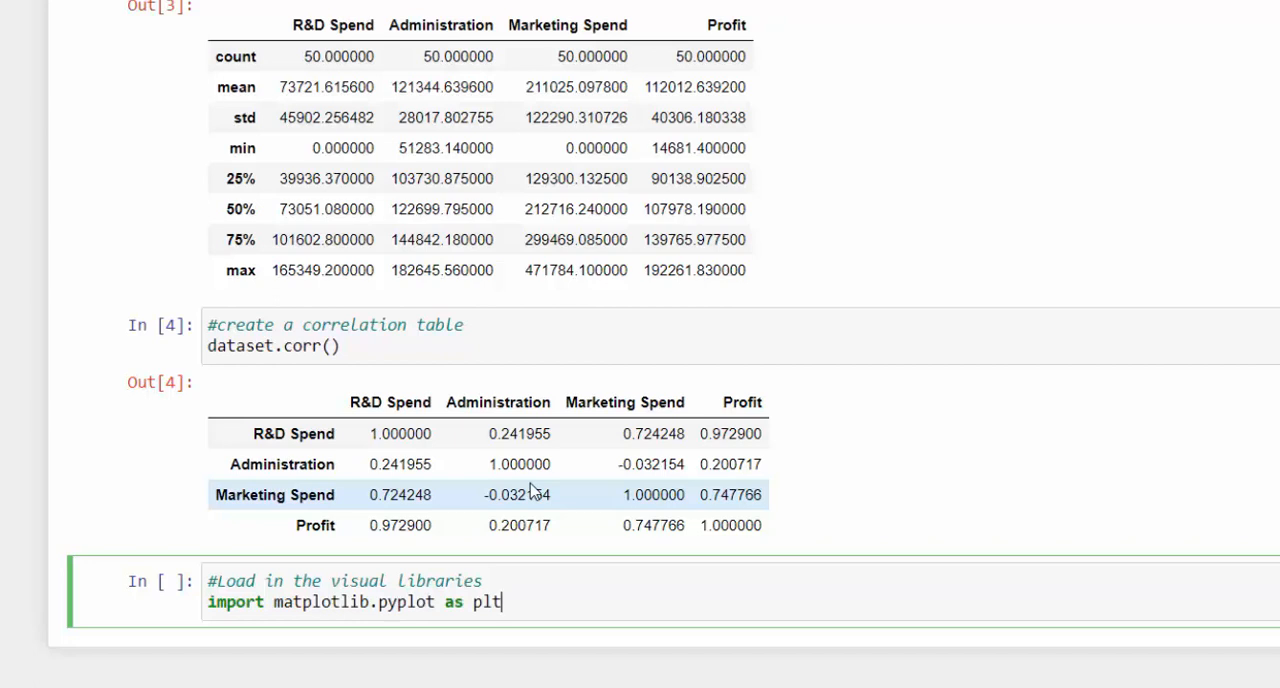
pyautogui.press('Return')
pyautogui.write('impor')
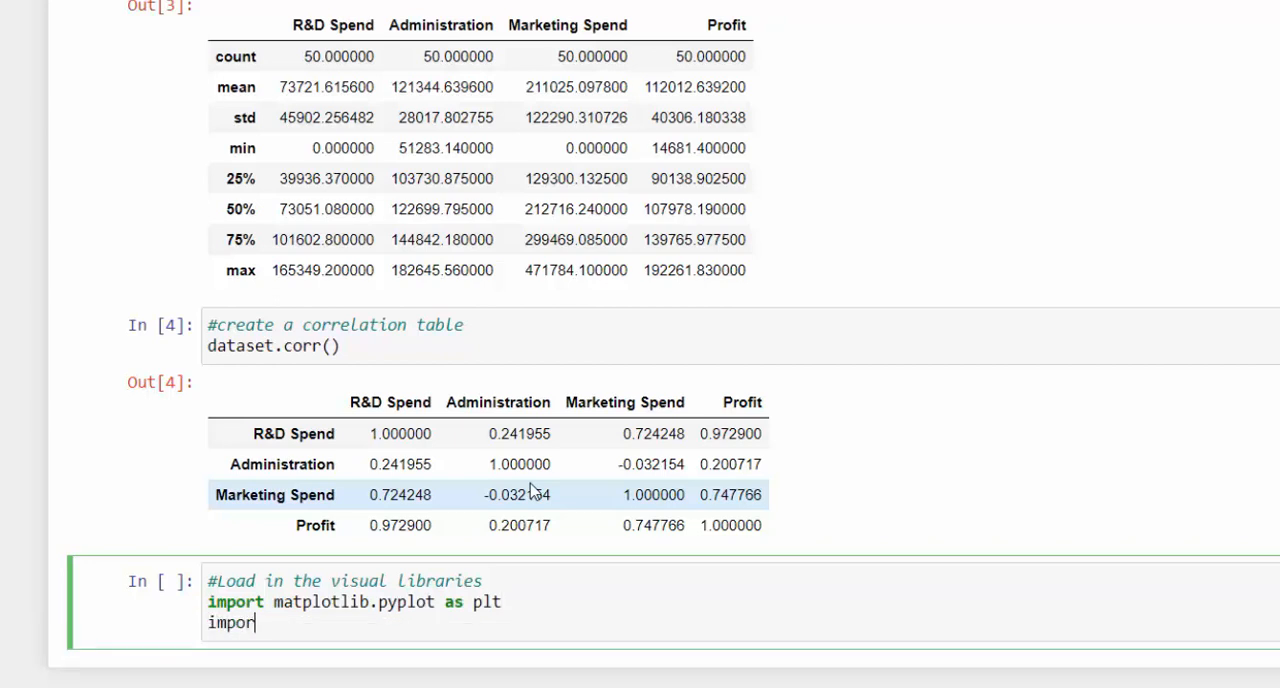
pyautogui.write('t seab')
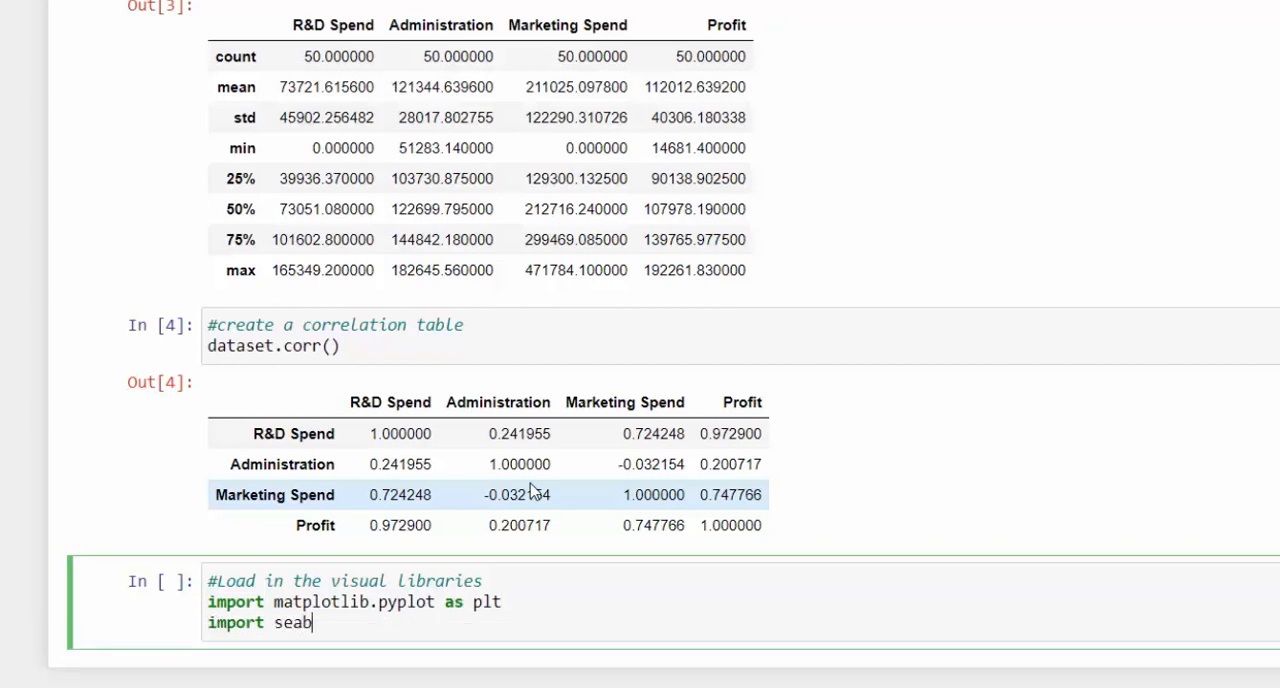
pyautogui.write('orn as sns')
pyautogui.hotkey('shift', 'Return')
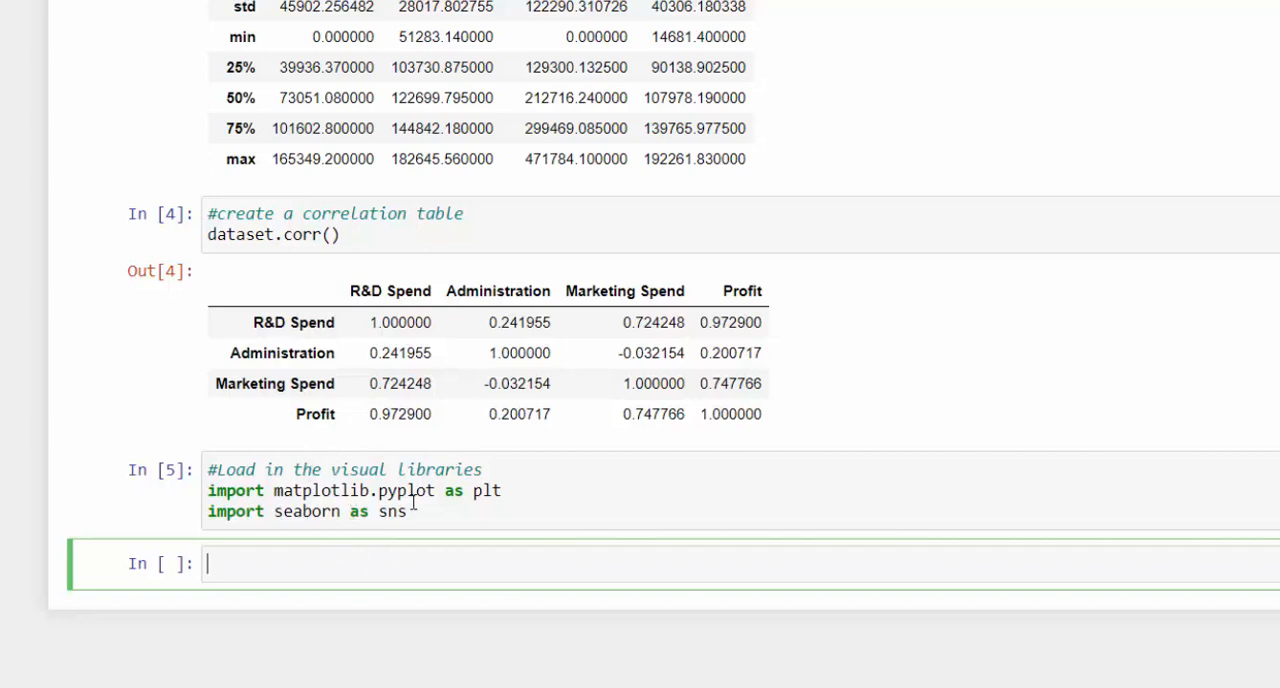
# - Enter %matplotlib inline in the new cell and run it
pyautogui.write('$')
pyautogui.press('BackSpace')
pyautogui.write('%matplotlib')
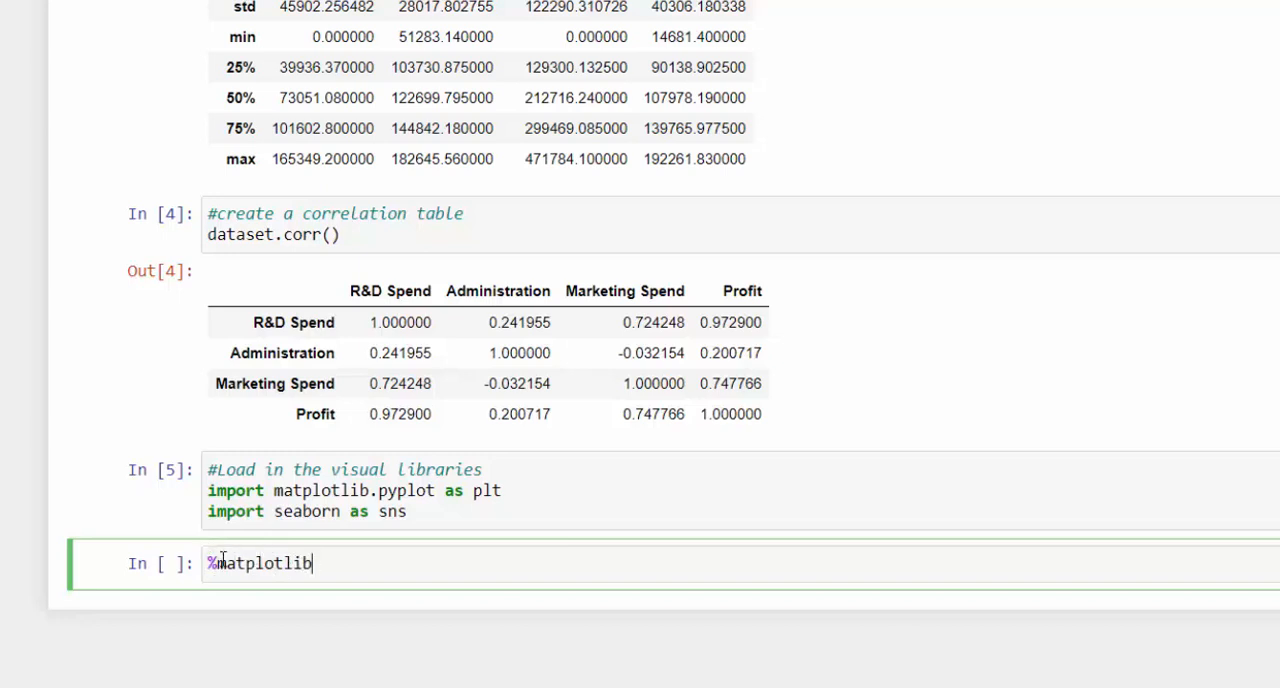
pyautogui.write('inline')
pyautogui.hotkey('shift', 'Return')
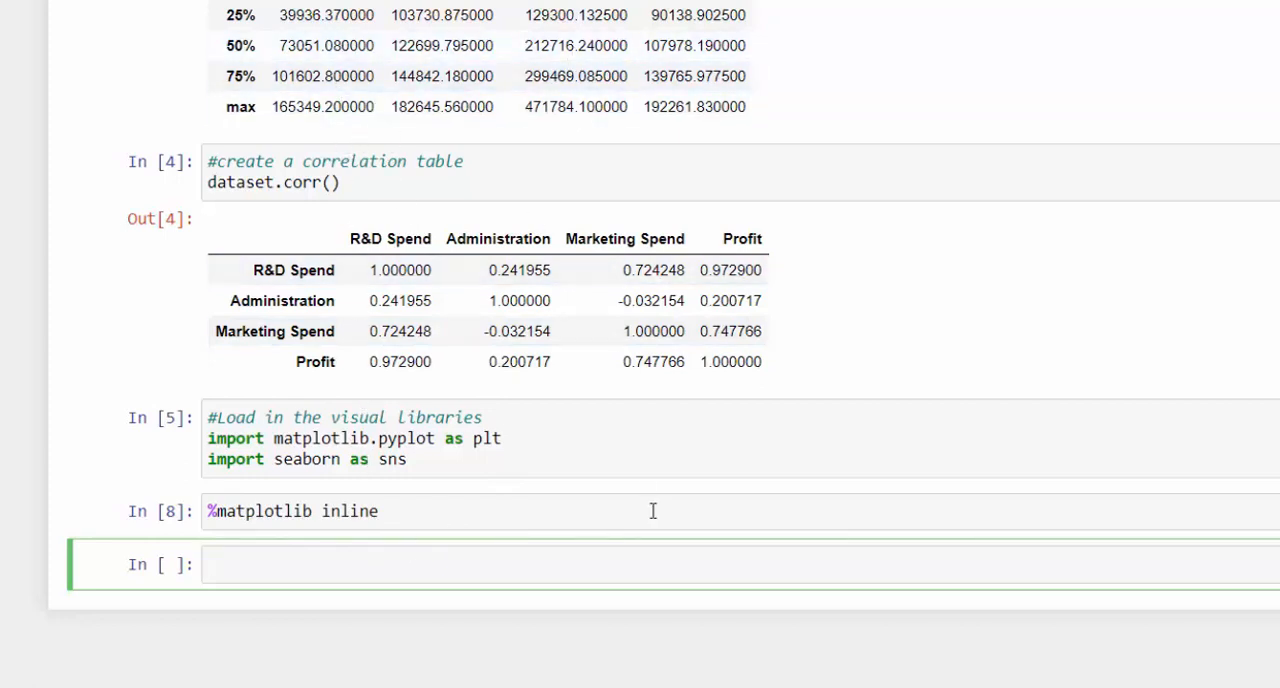
# - Write plt.scatter() in the empty cell below %matplotlib inline and bring up the function's signature help
pyautogui.scroll(1, 594, 474)
pyautogui.scroll(-1, 518, 551)
pyautogui.write('plt.')
pyautogui.write('scatter(')
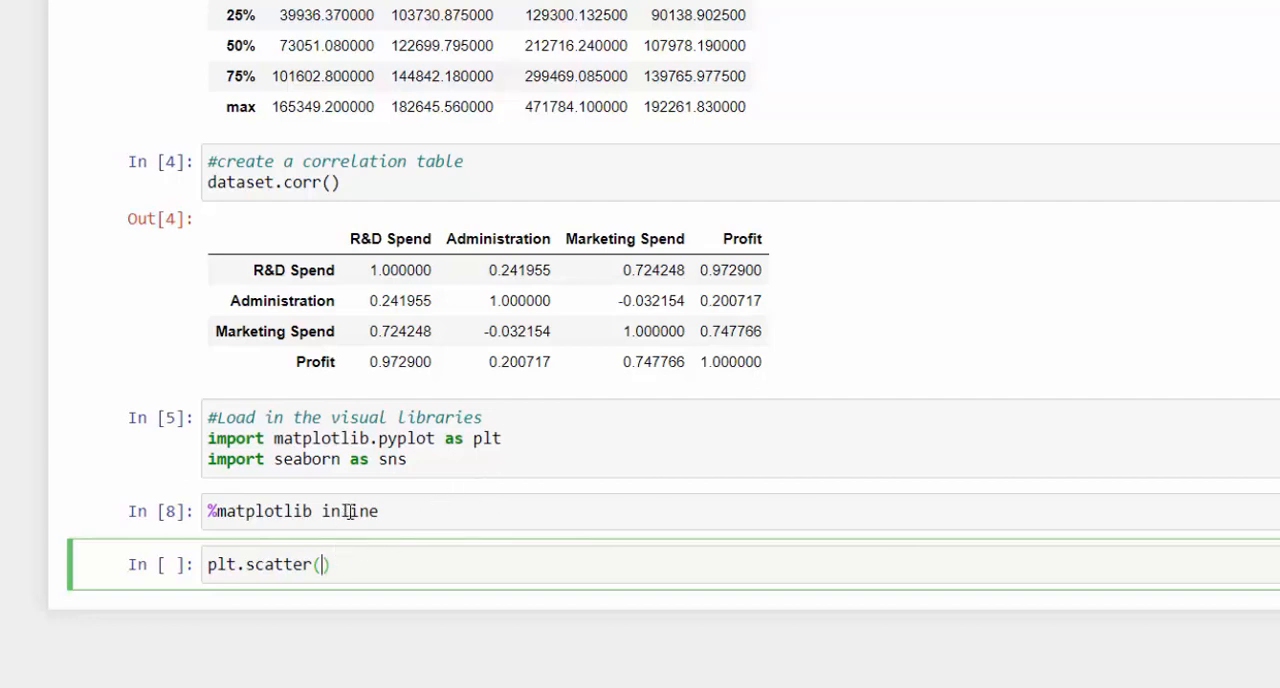
pyautogui.hotkey('shift', 'Tab')
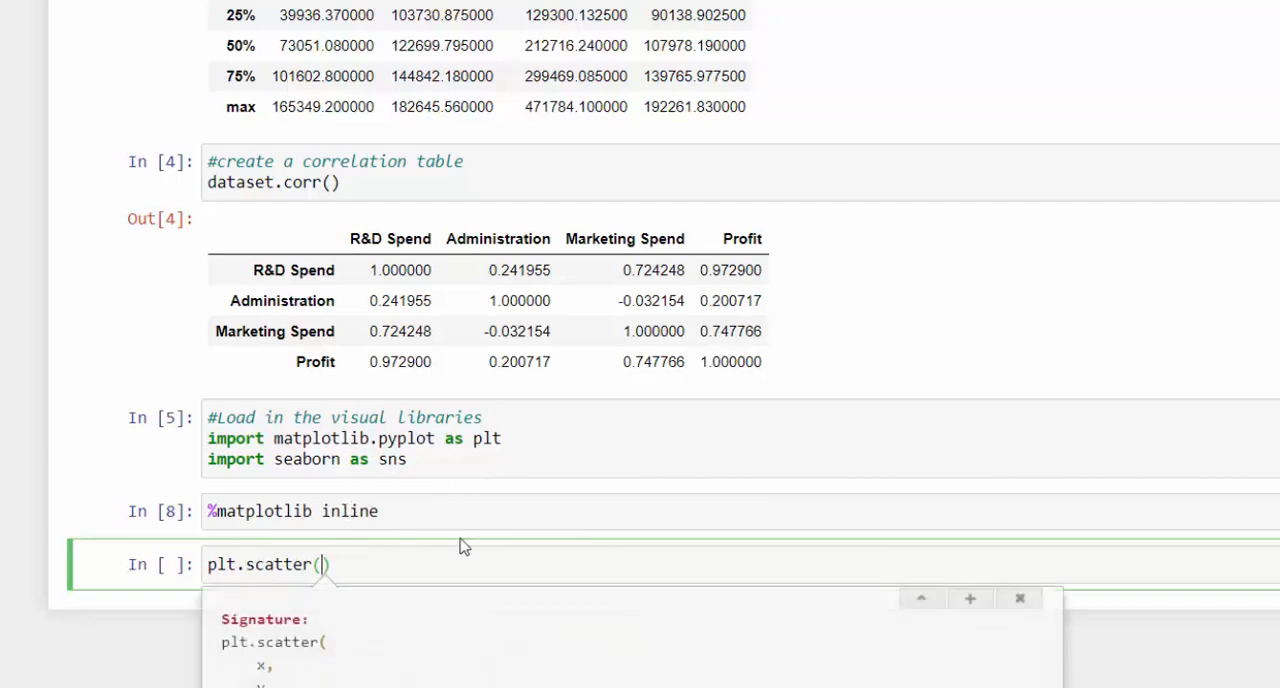
pyautogui.hotkey('shift', 'Tab')
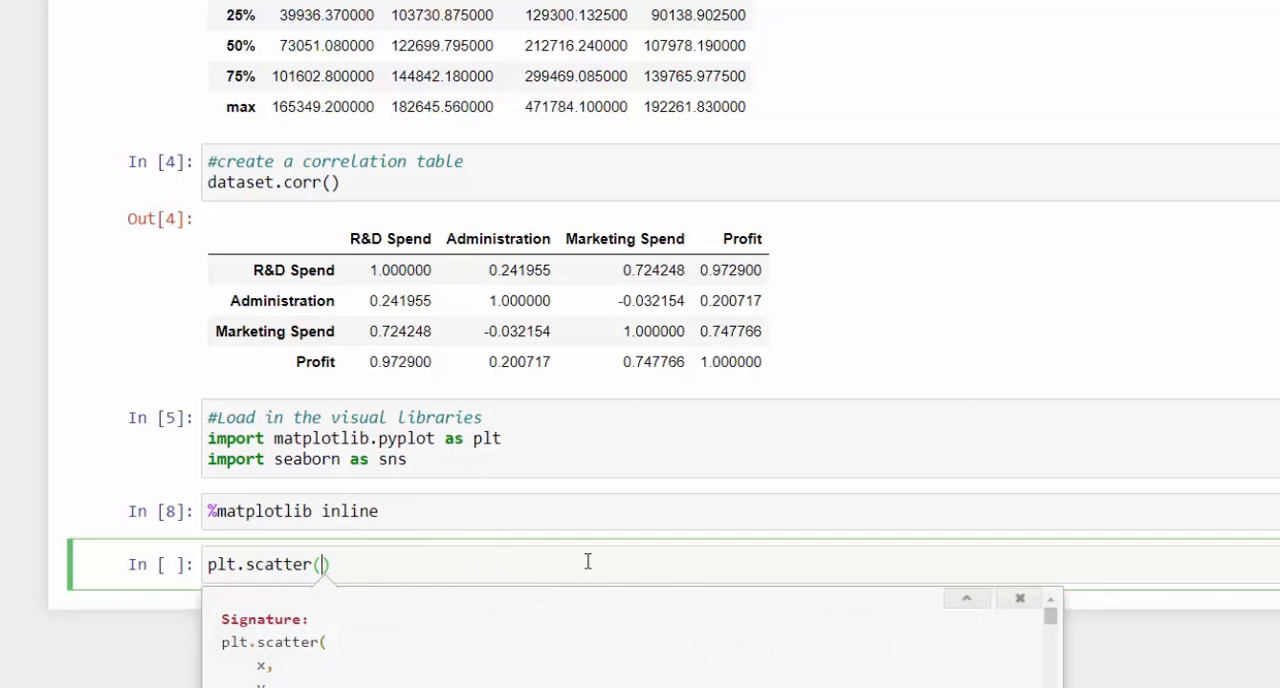
pyautogui.scroll(-1, 586, 560)
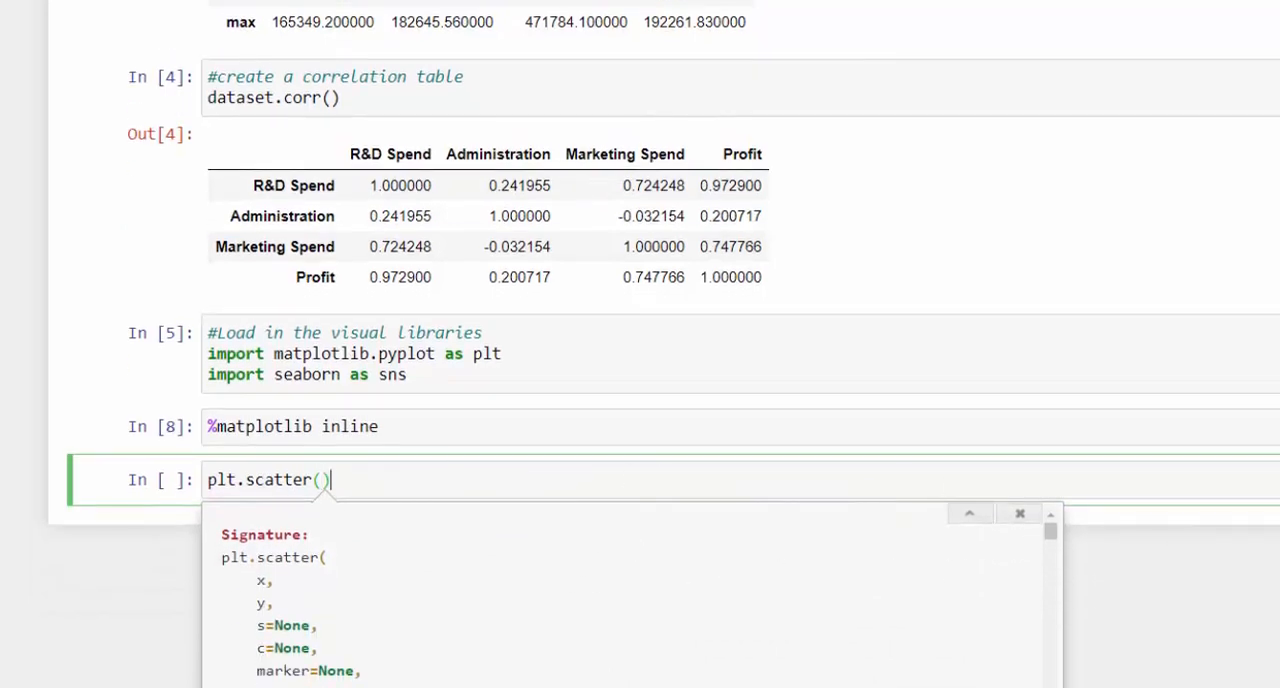
# - Close the signature help and insert four empty cells below the plt.scatter() cell
pyautogui.press('Escape')
pyautogui.press('b')
pyautogui.press('b')
pyautogui.press('b')
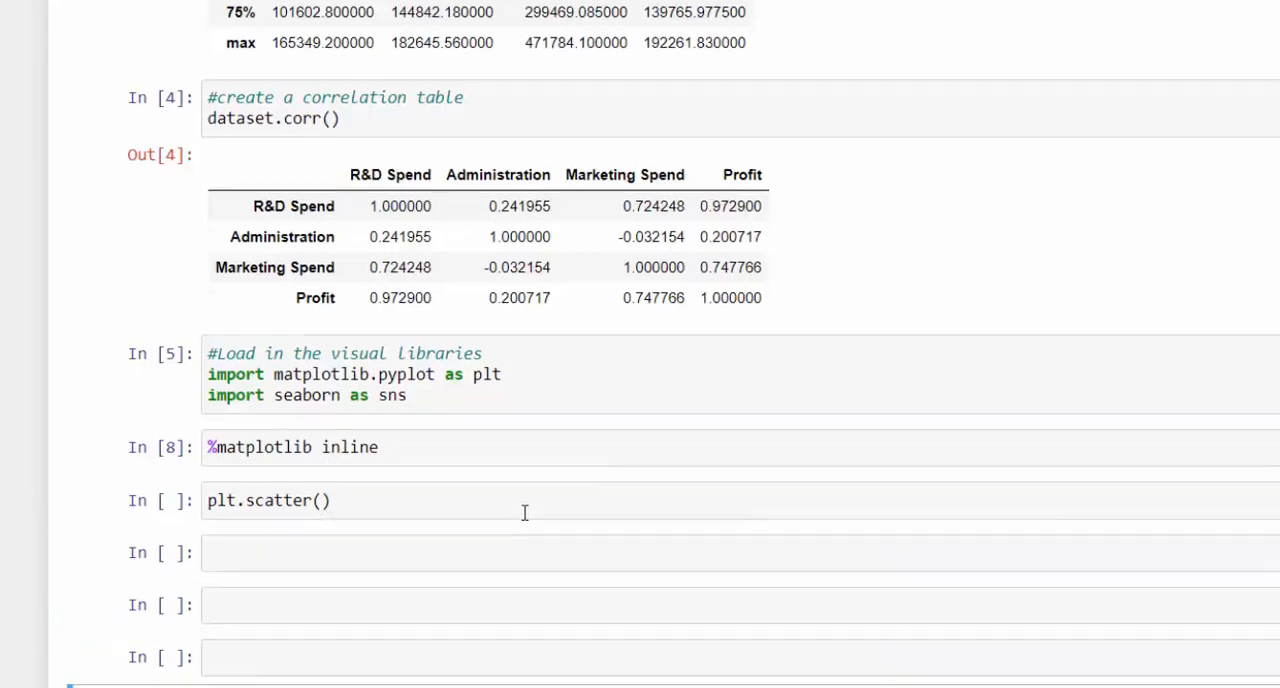
# - Show the full plt.scatter documentation from inside the function's parentheses, in a separate pane below the notebook
pyautogui.click(321, 354)
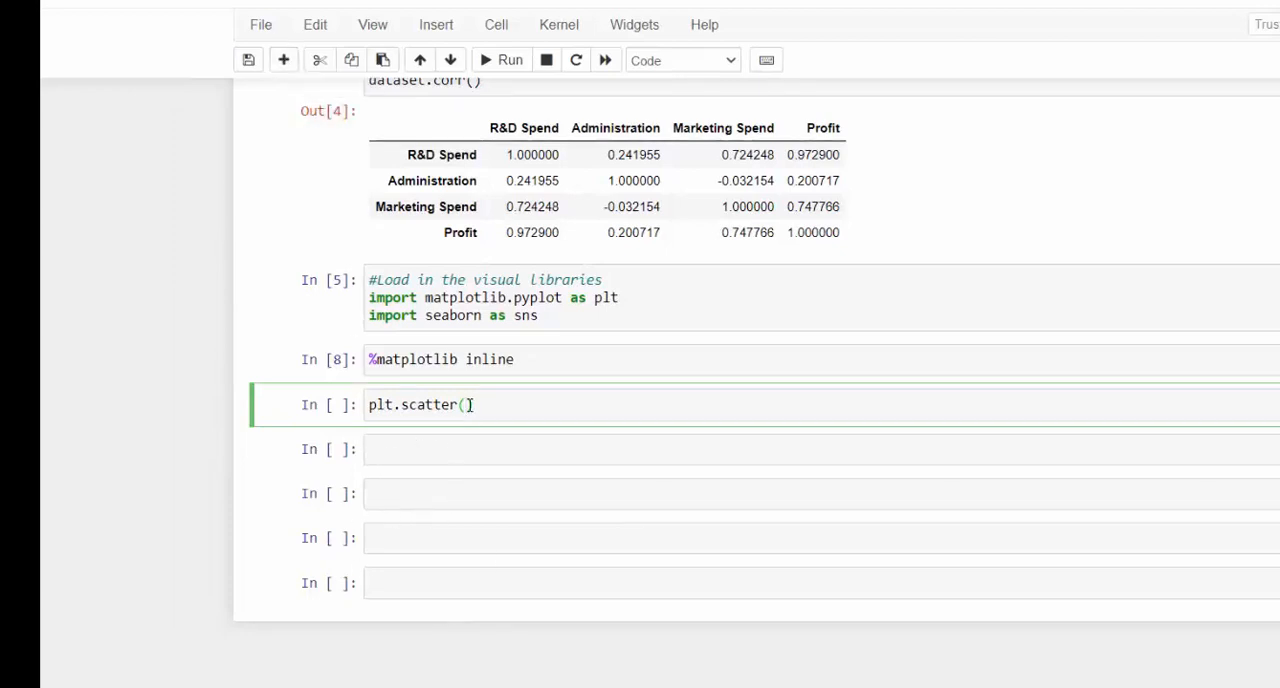
pyautogui.hotkey('shift', 'Tab')
pyautogui.hotkey('shift', 'Tab')
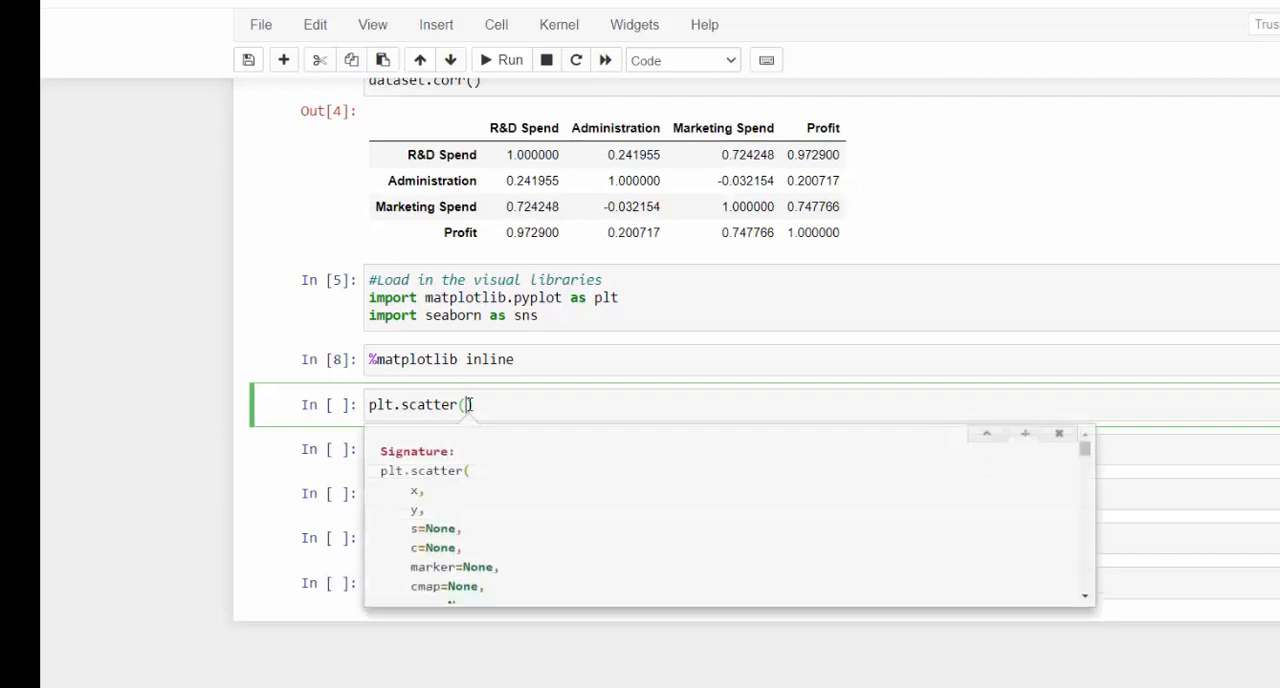
pyautogui.hotkey('shift', 'Tab')
pyautogui.hotkey('shift', 'Tab')
pyautogui.hotkey('shift', 'Tab')
pyautogui.hotkey('shift', 'Tab')
pyautogui.hotkey('shift', 'Tab')
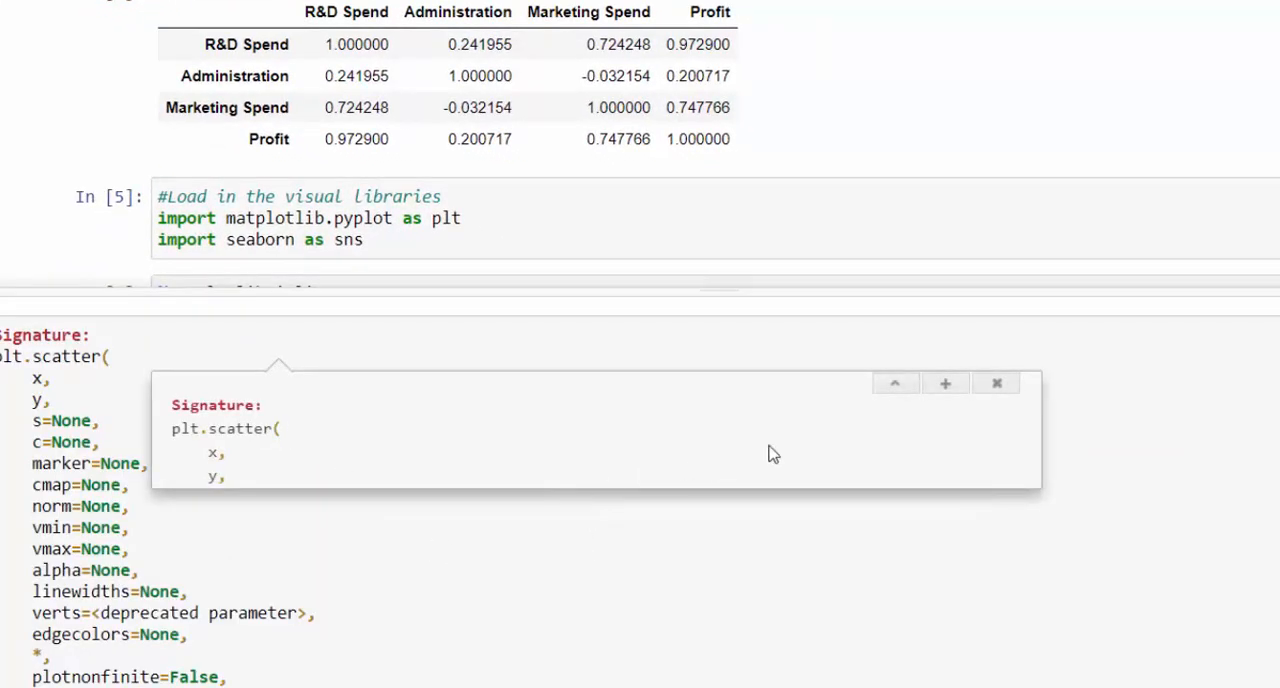
pyautogui.click(905, 382)
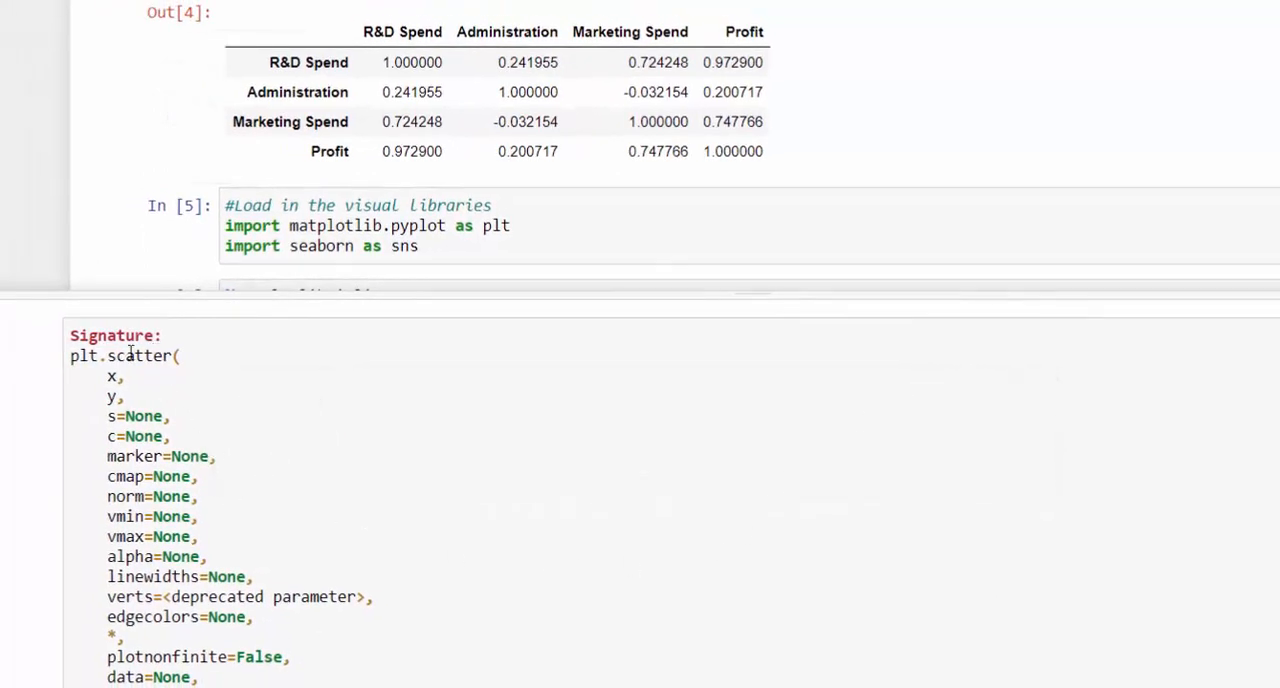
# - Examine the parameter descriptions in the plt.scatter documentation, and close the documentation pane
pyautogui.scroll(-2, 365, 280)
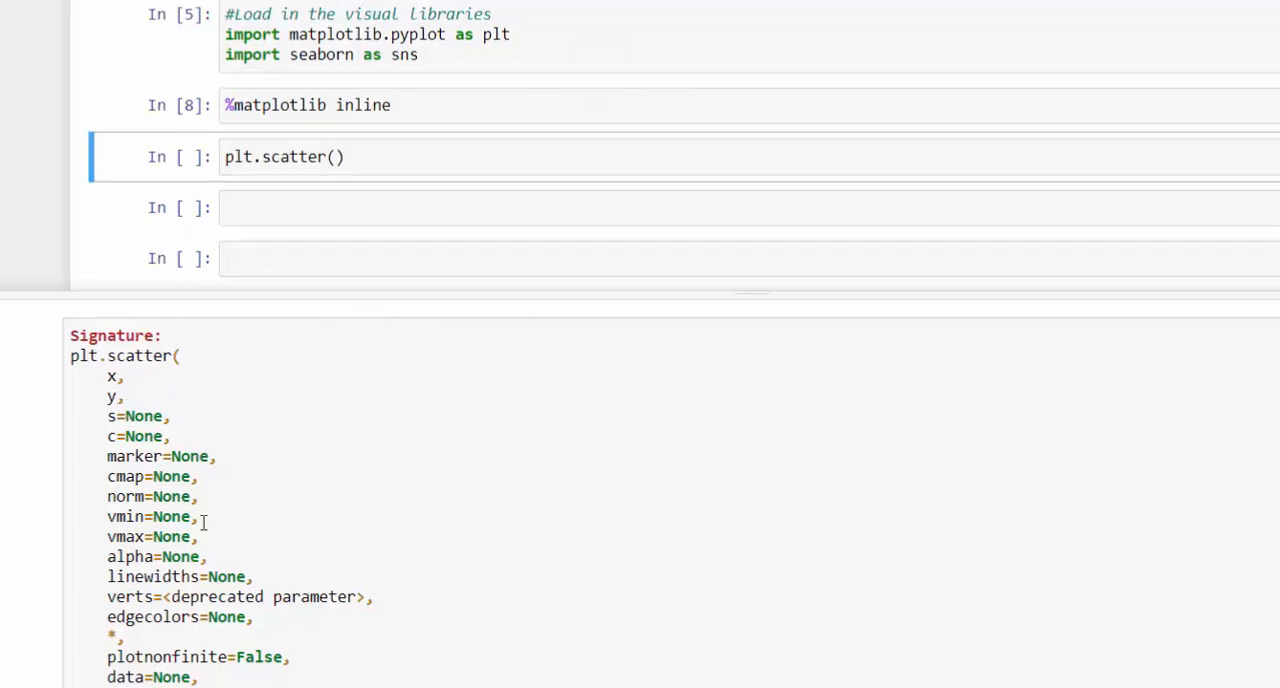
pyautogui.scroll(-2, 260, 520)
pyautogui.scroll(-3, 322, 520)
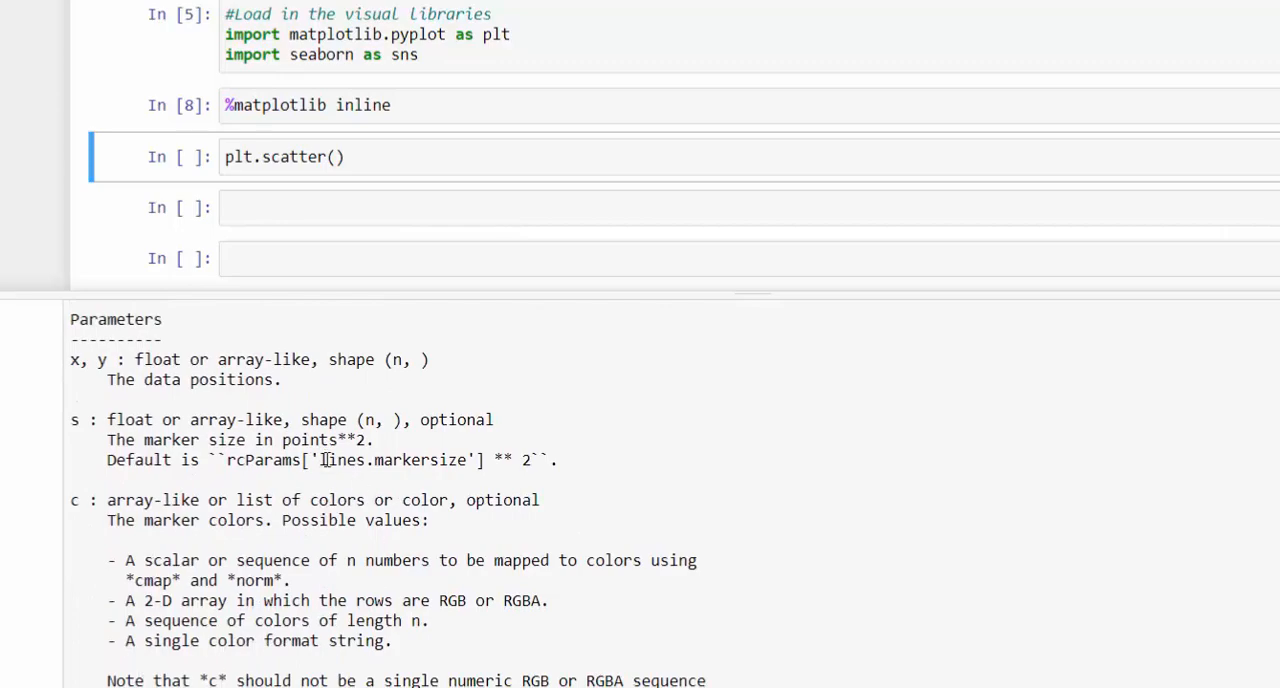
pyautogui.scroll(-2, 326, 458)
pyautogui.scroll(-6, 320, 500)
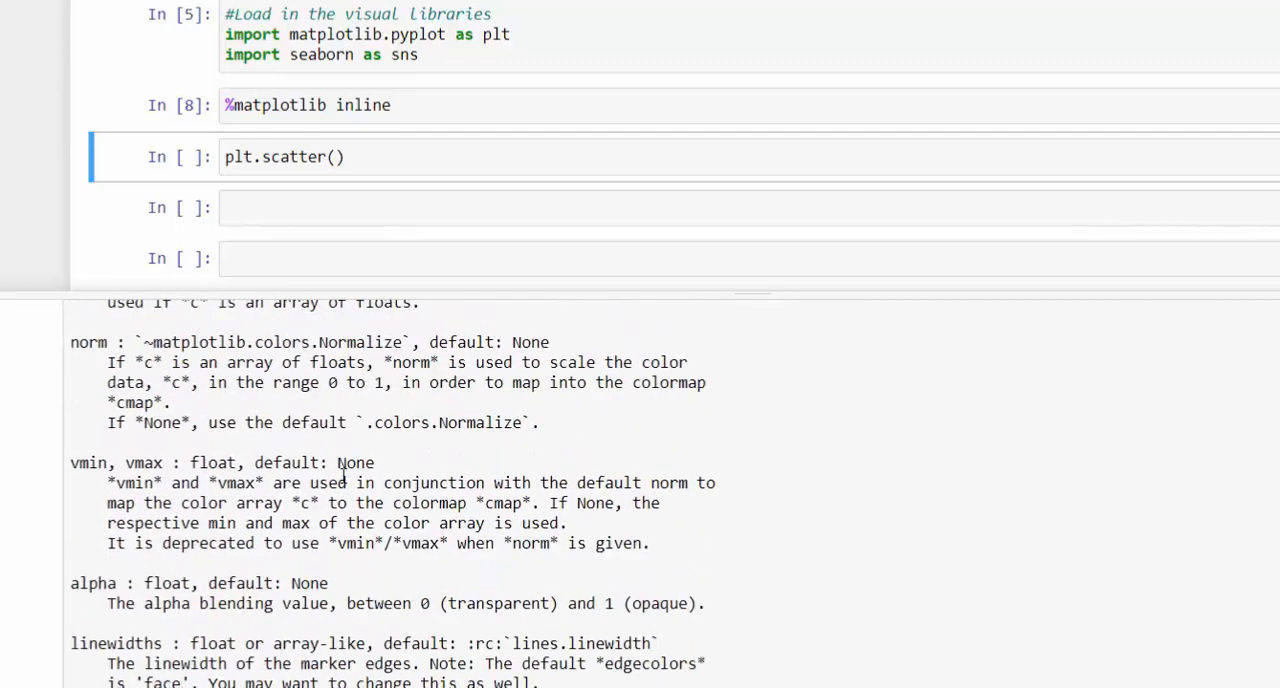
pyautogui.scroll(10, 361, 521)
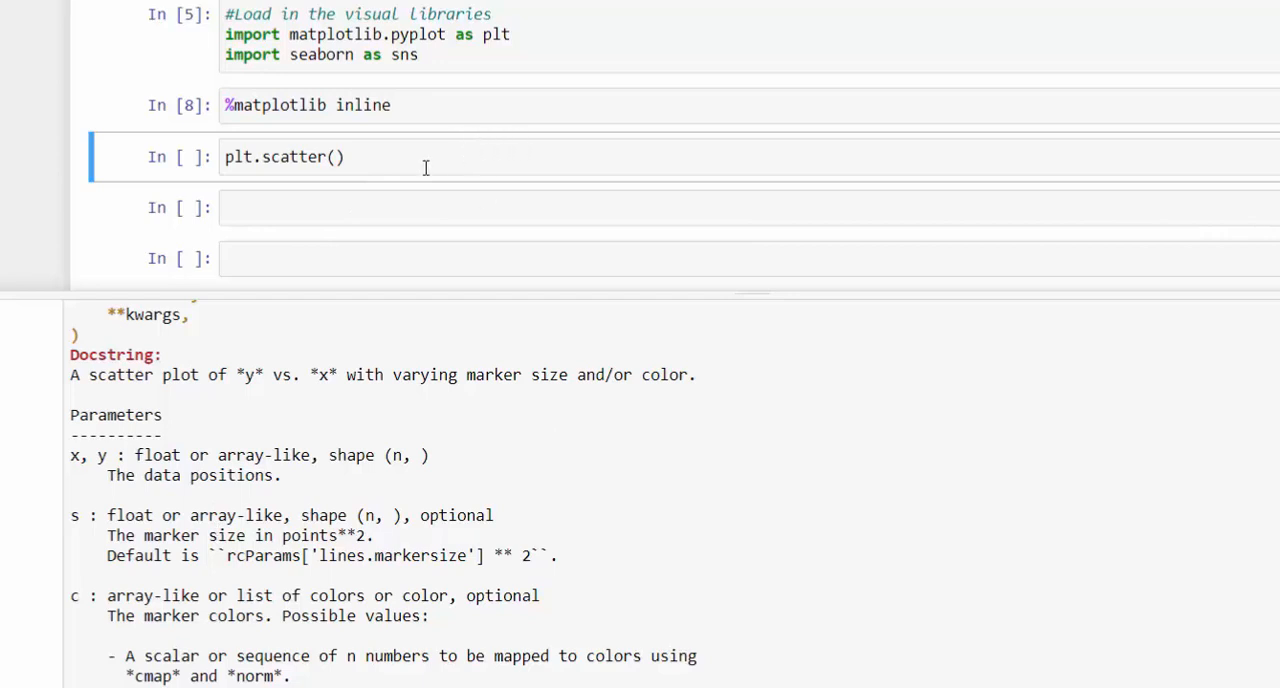
pyautogui.press('Return')
pyautogui.press('Escape')
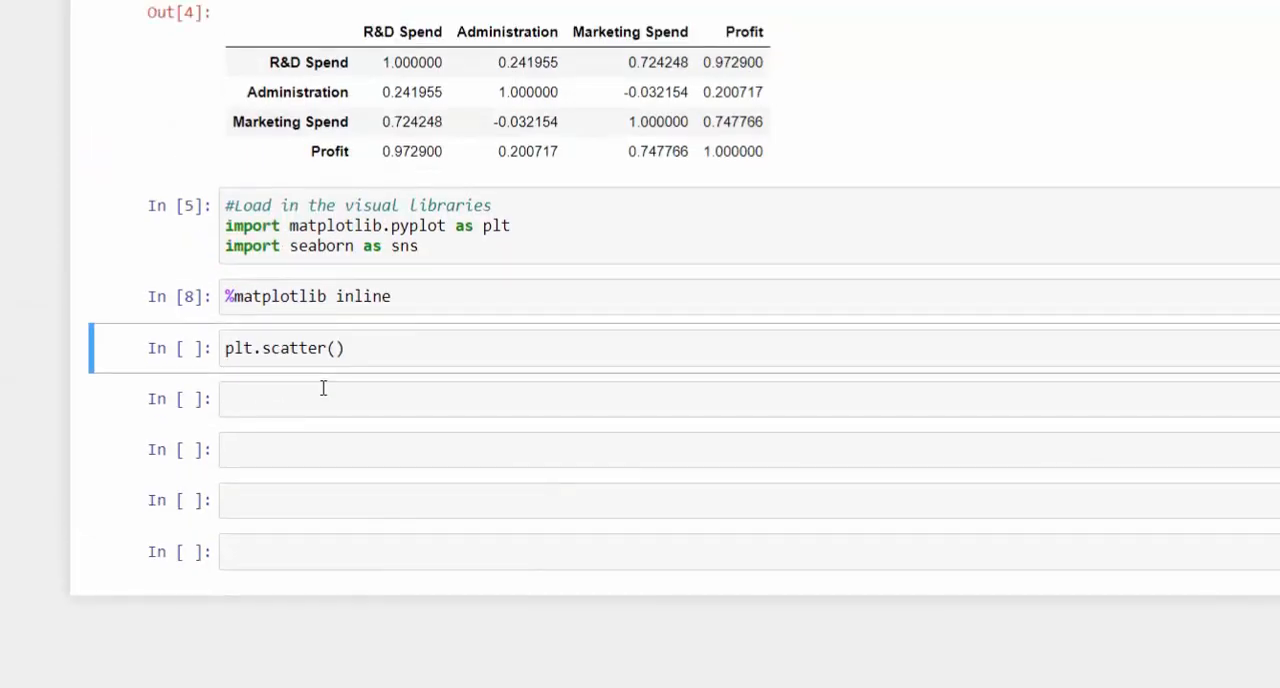
# - Insert blank lines above plt.scatter() in its cell and write x=dataset[''] on the first one
pyautogui.click(224, 350)
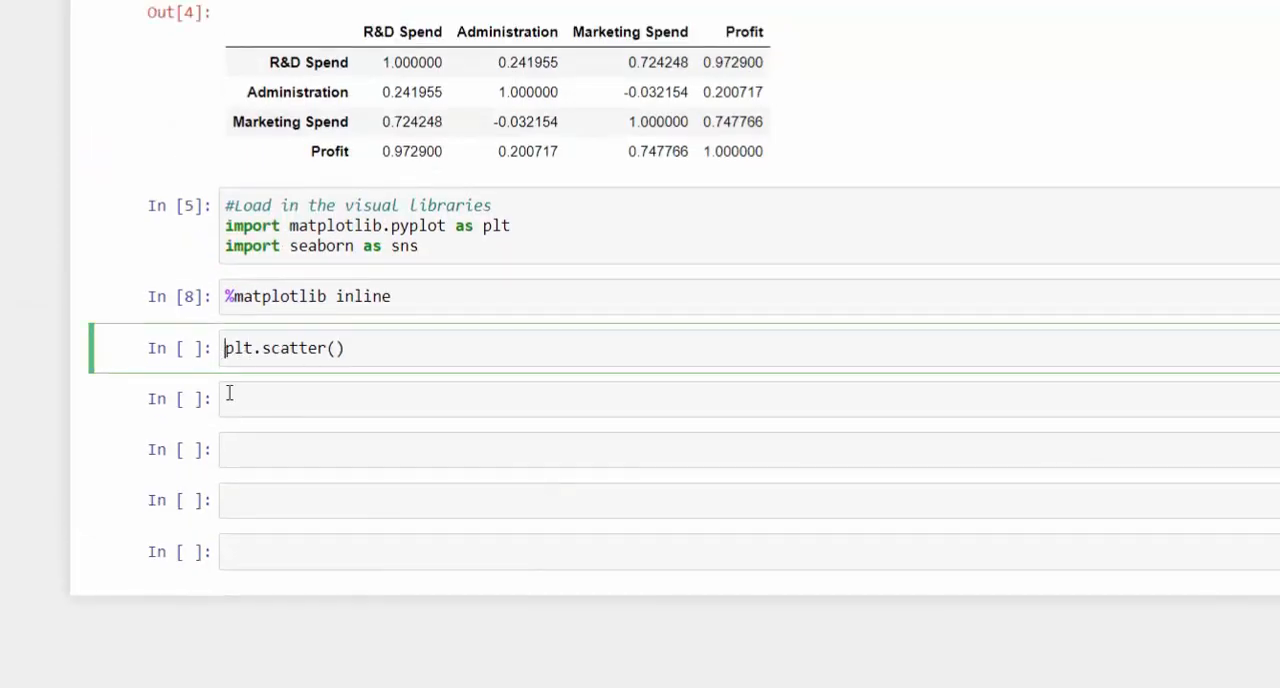
pyautogui.press('Return')
pyautogui.press('Up')
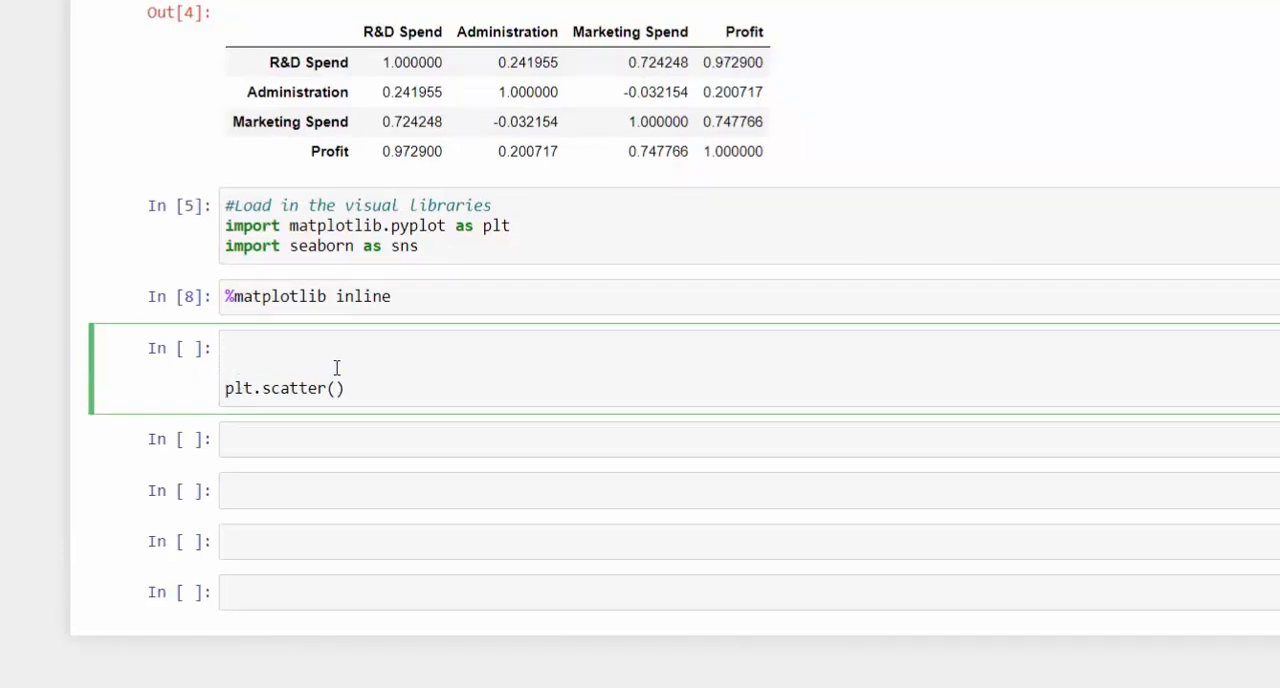
pyautogui.click(440, 300)
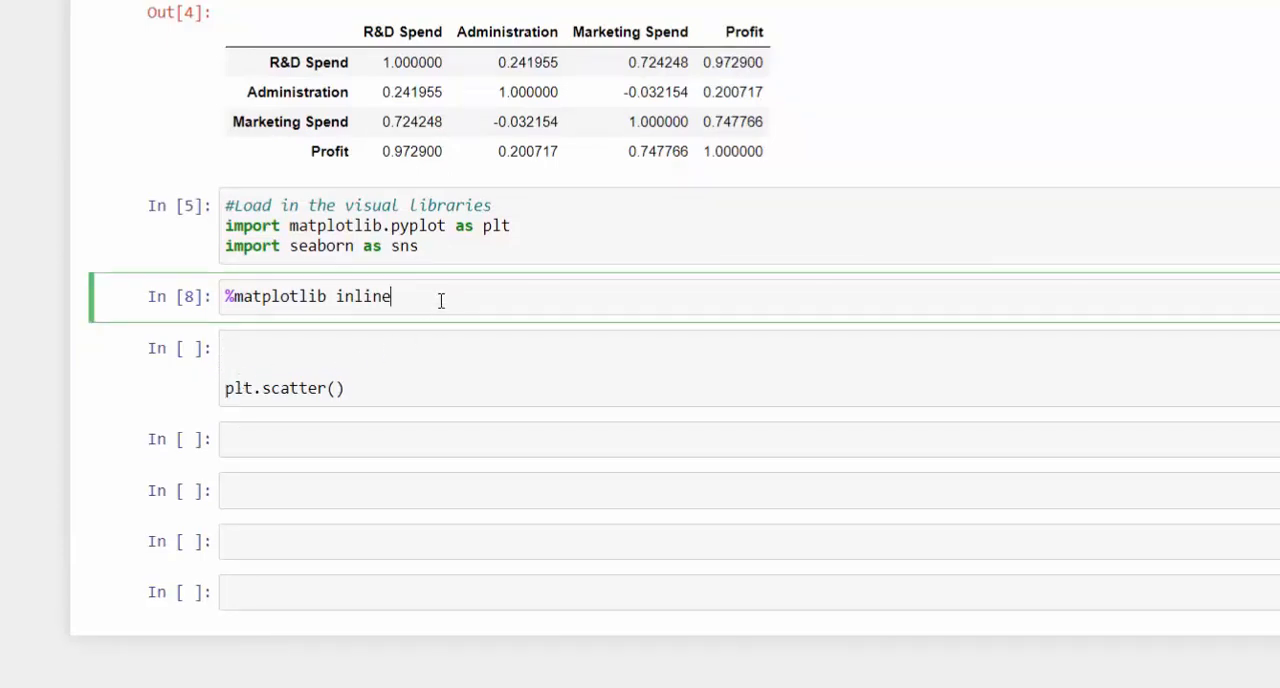
pyautogui.click(239, 351)
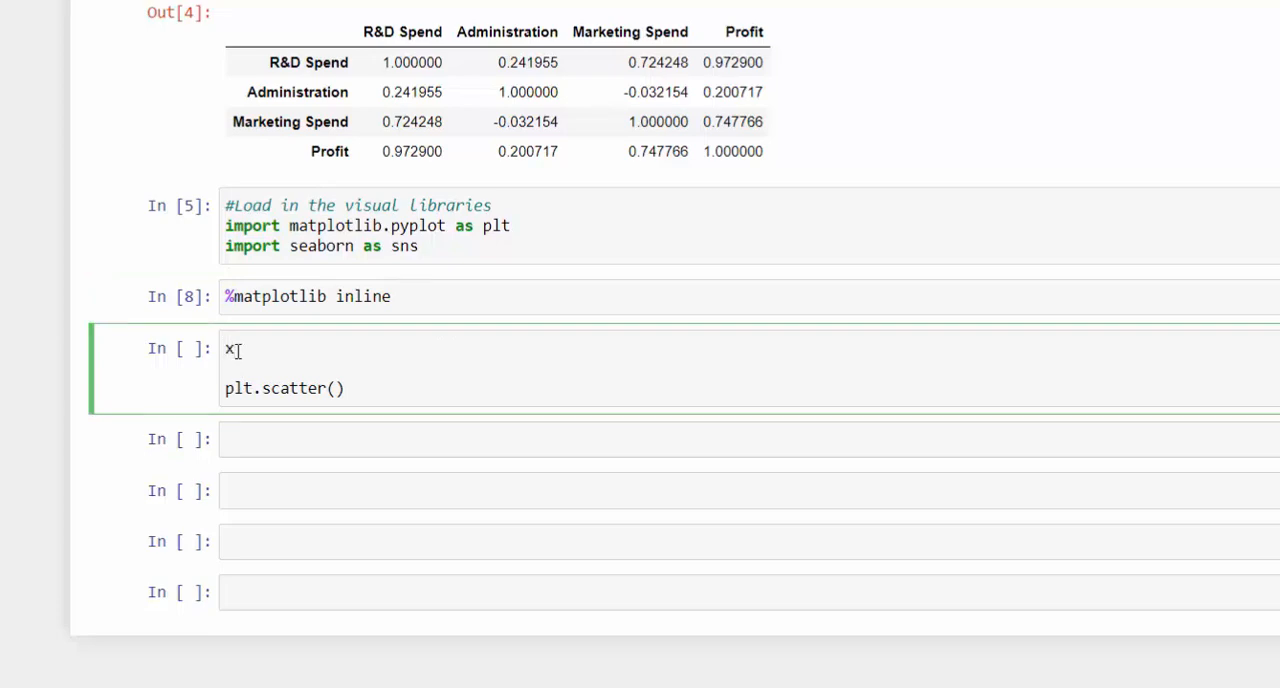
pyautogui.write('x=')
pyautogui.scroll(8, 443, 334)
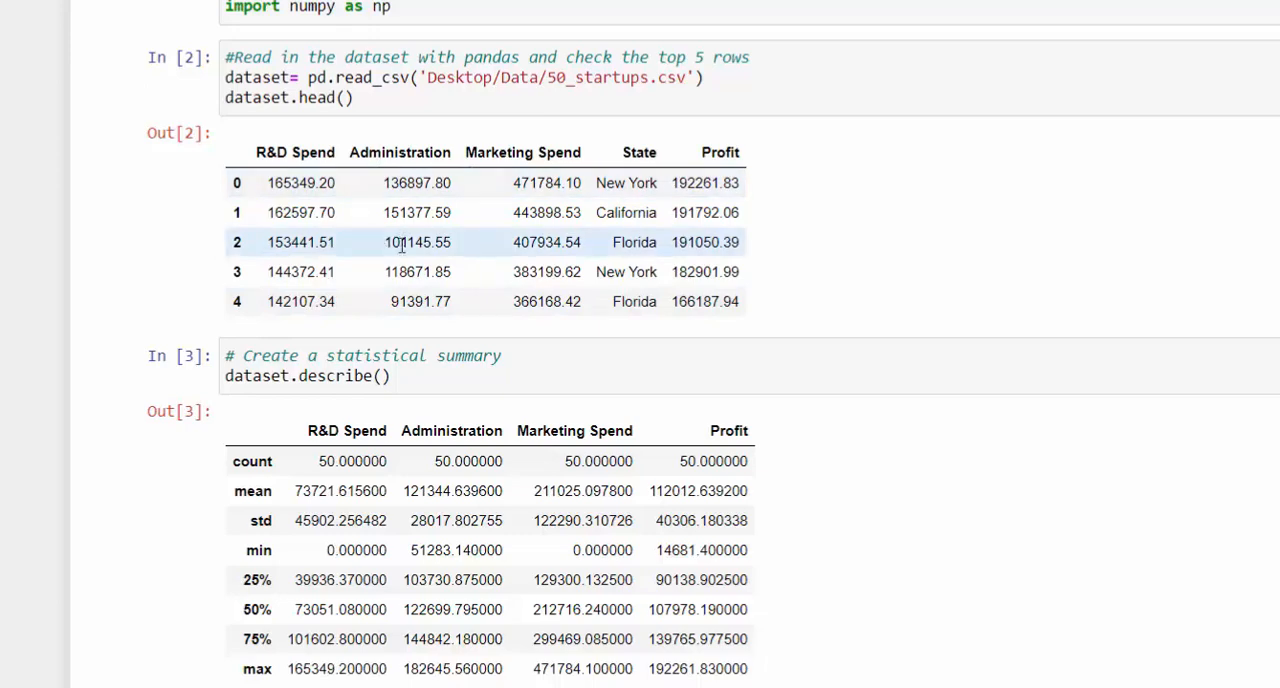
pyautogui.scroll(-3, 424, 320)
pyautogui.scroll(-3, 424, 320)
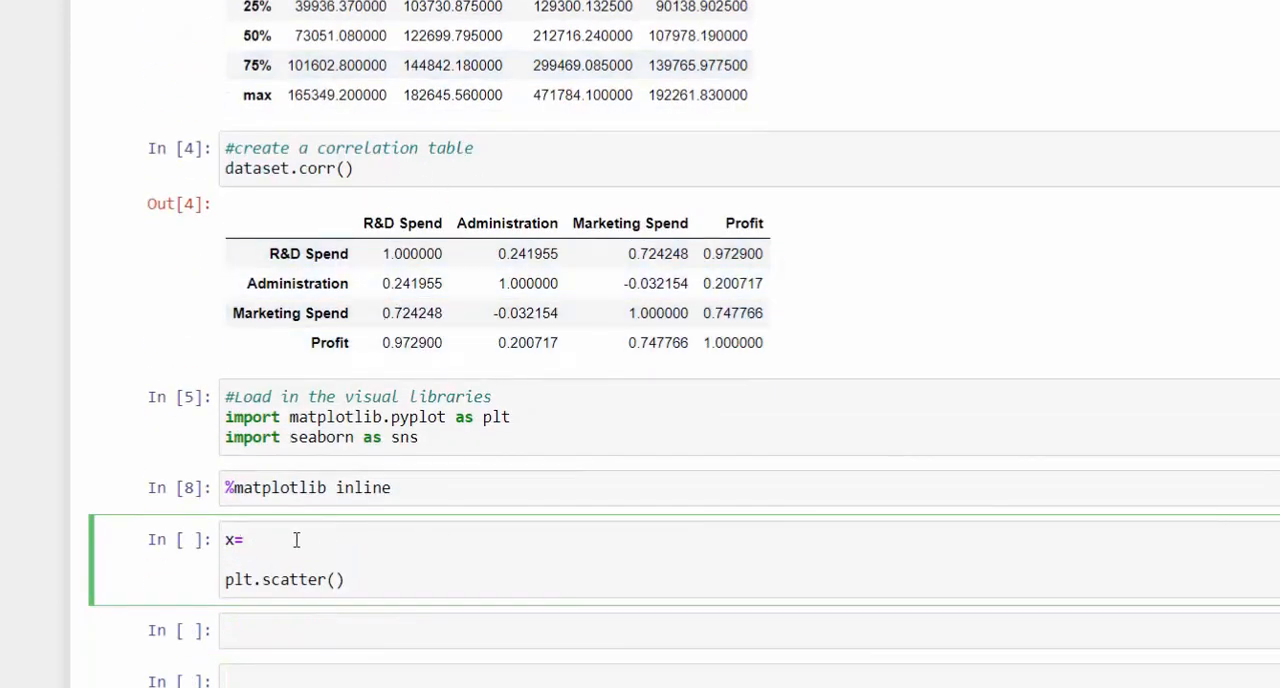
pyautogui.press('Home')
pyautogui.write("dataset['")
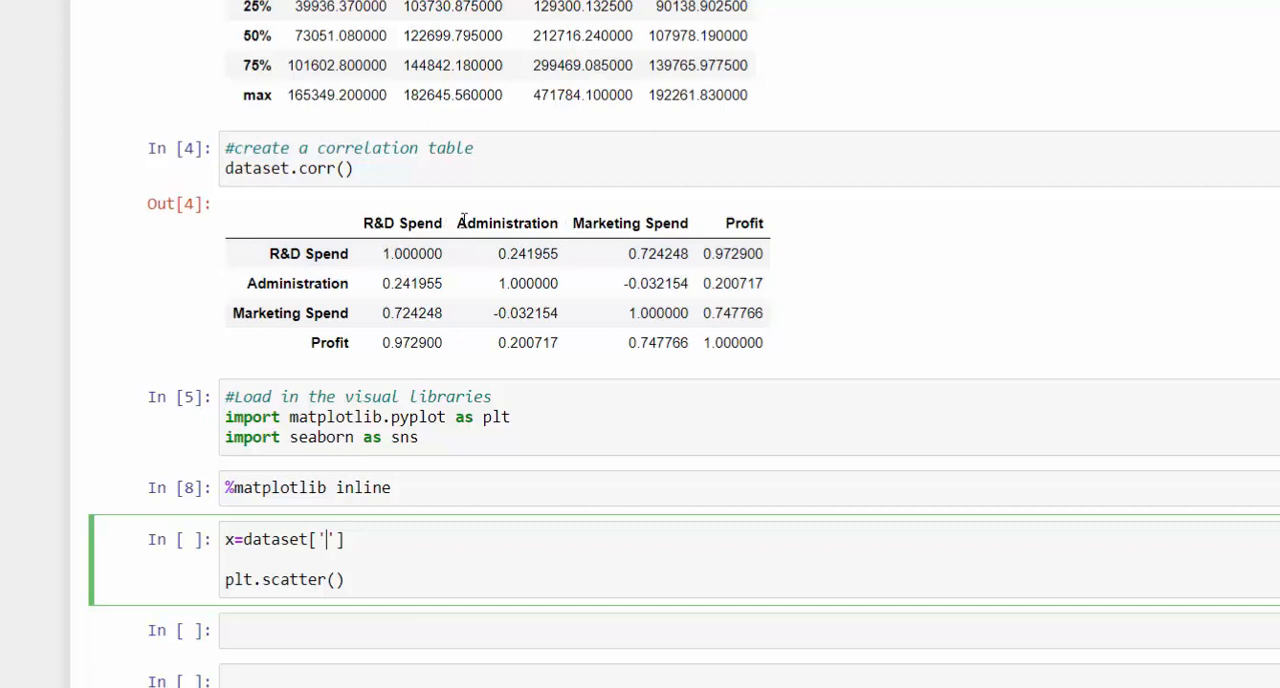
# - Fill the quotes in the x line with the Administration column name copied from the correlation table's header
pyautogui.moveTo(458, 222); pyautogui.dragTo(556, 222)
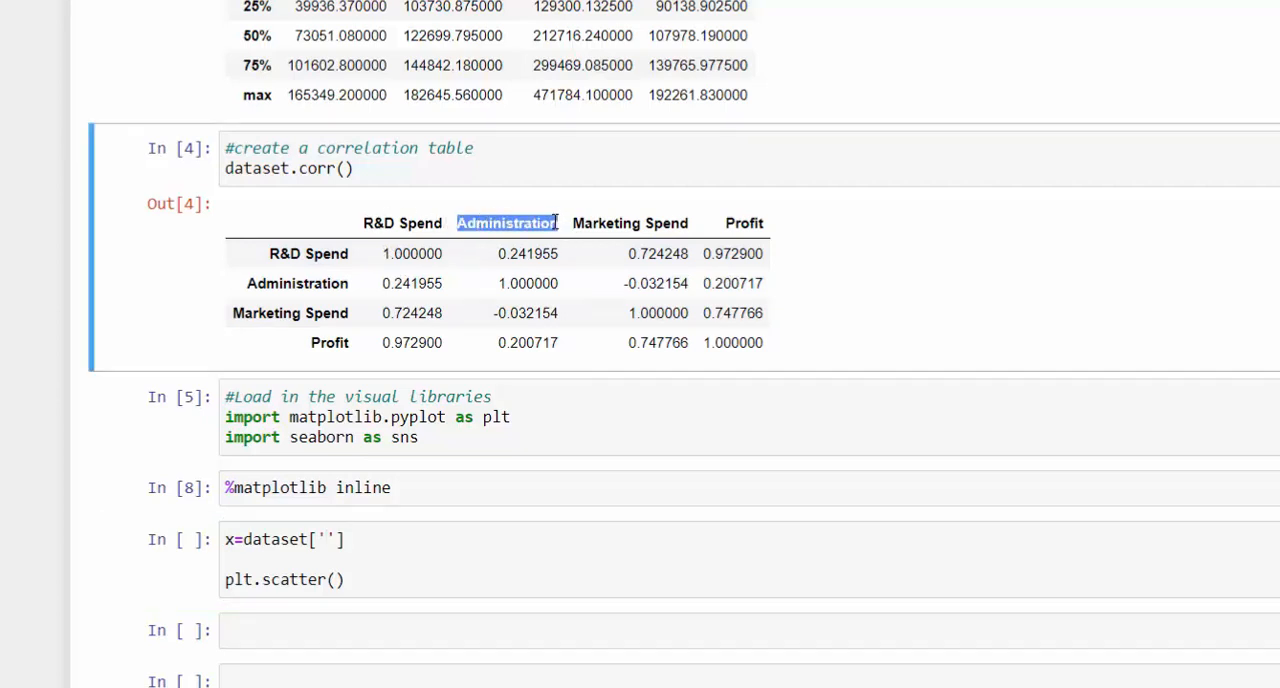
pyautogui.rightClick(556, 222)
pyautogui.click(600, 238)
pyautogui.click(328, 540)
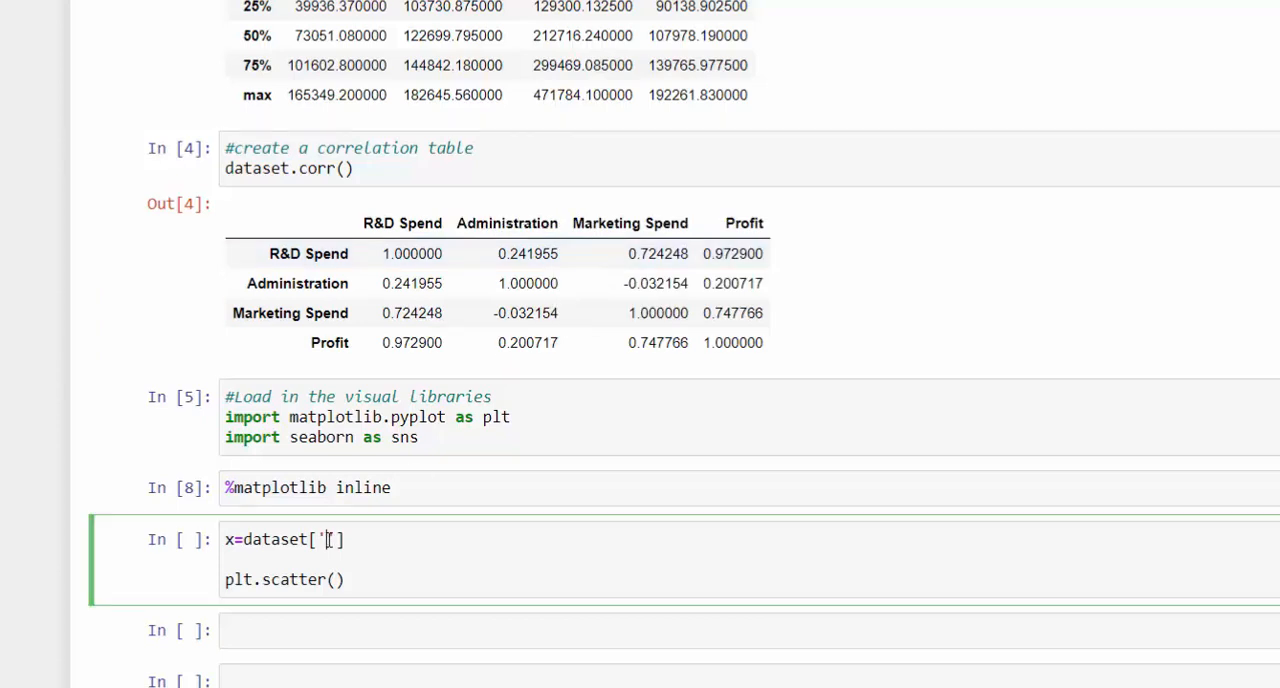
pyautogui.rightClick(328, 540)
pyautogui.click(397, 386)
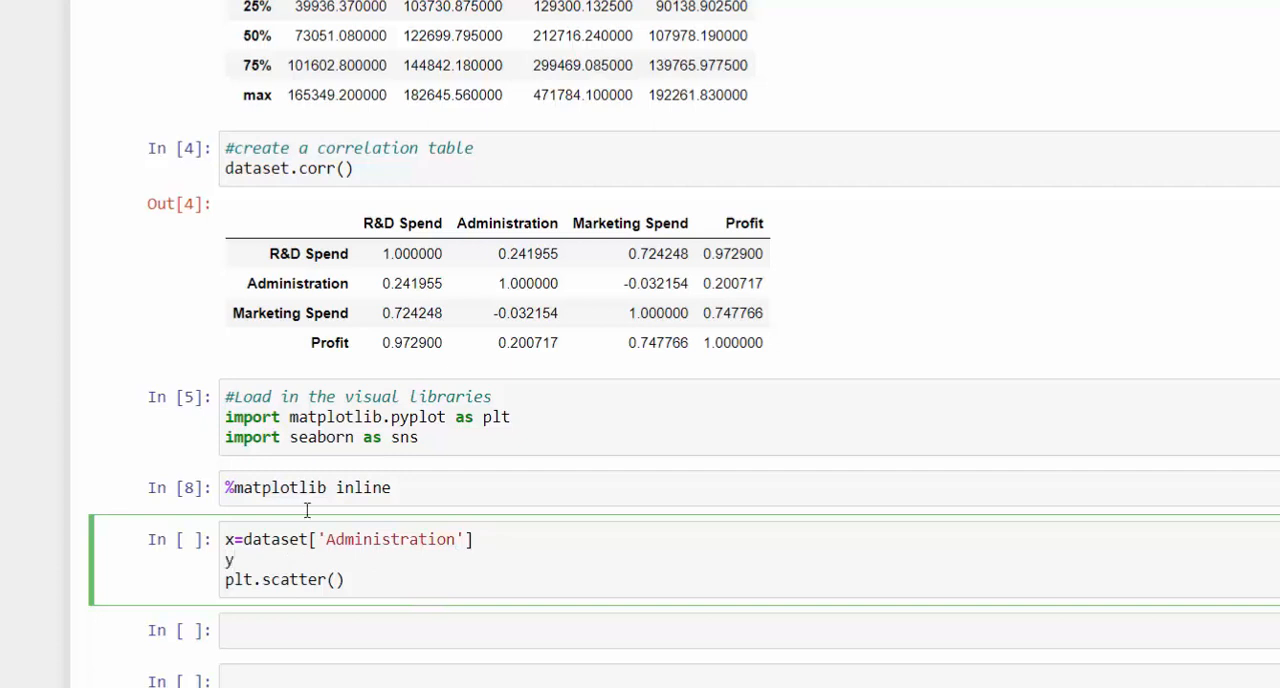
# - Start a y= assignment below the x line and copy dataset['Administration'] into it
pyautogui.write('=')
pyautogui.moveTo(484, 542); pyautogui.dragTo(247, 546)
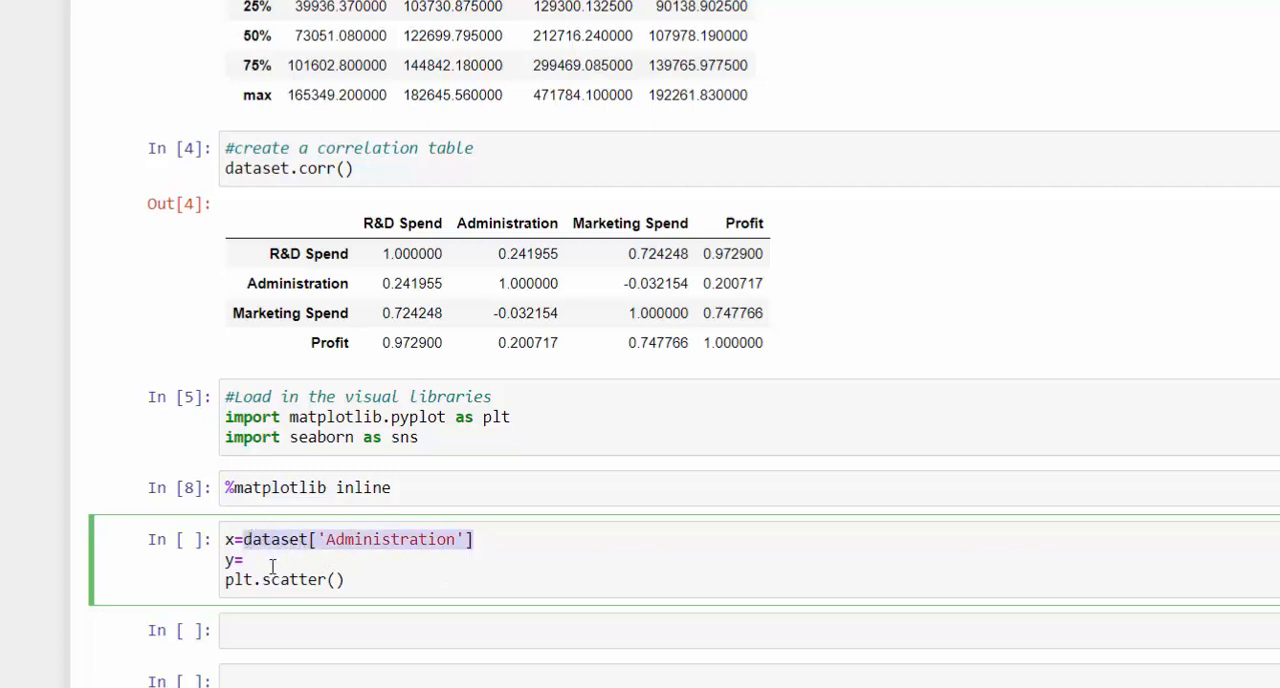
pyautogui.click(272, 566)
pyautogui.hotkey('ctrl', 'v')
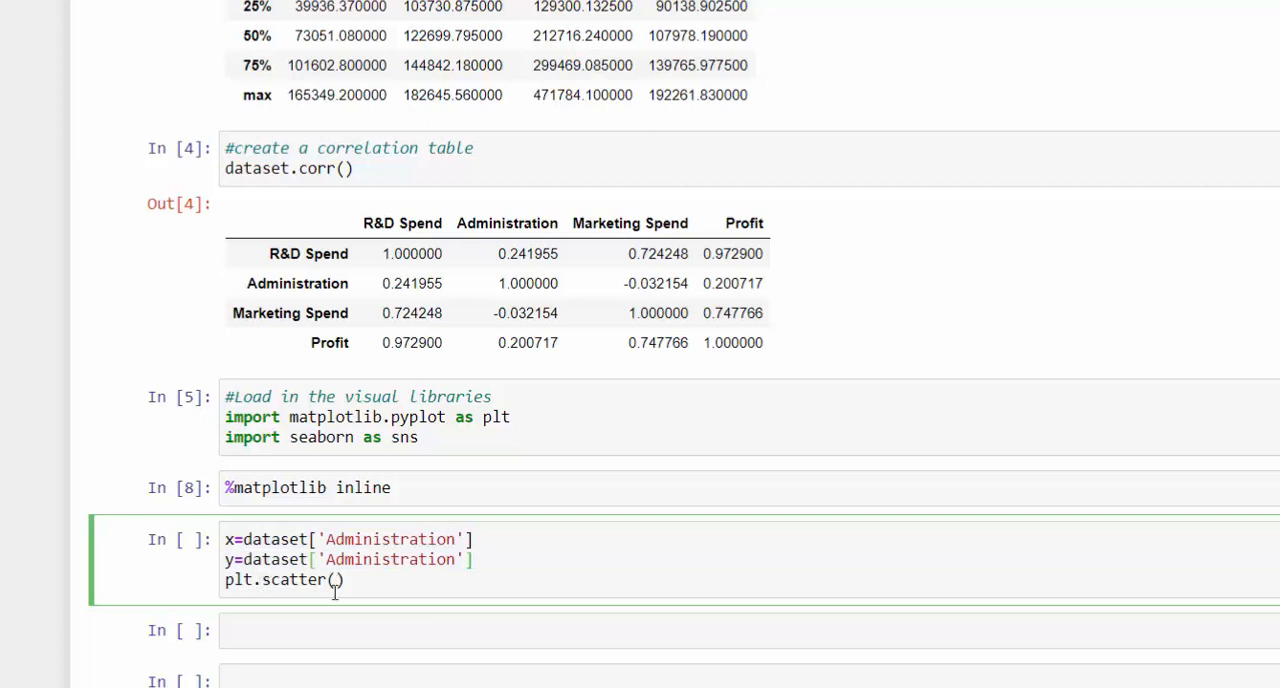
# - Replace the column name in the y line with Profit, copied from the correlation table's header
pyautogui.moveTo(326, 562)
pyautogui.mouseDown()
pyautogui.moveTo(452, 563)
pyautogui.moveTo(348, 563)
pyautogui.moveTo(338, 580)
pyautogui.moveTo(329, 563)
pyautogui.mouseUp()
pyautogui.click(456, 562)
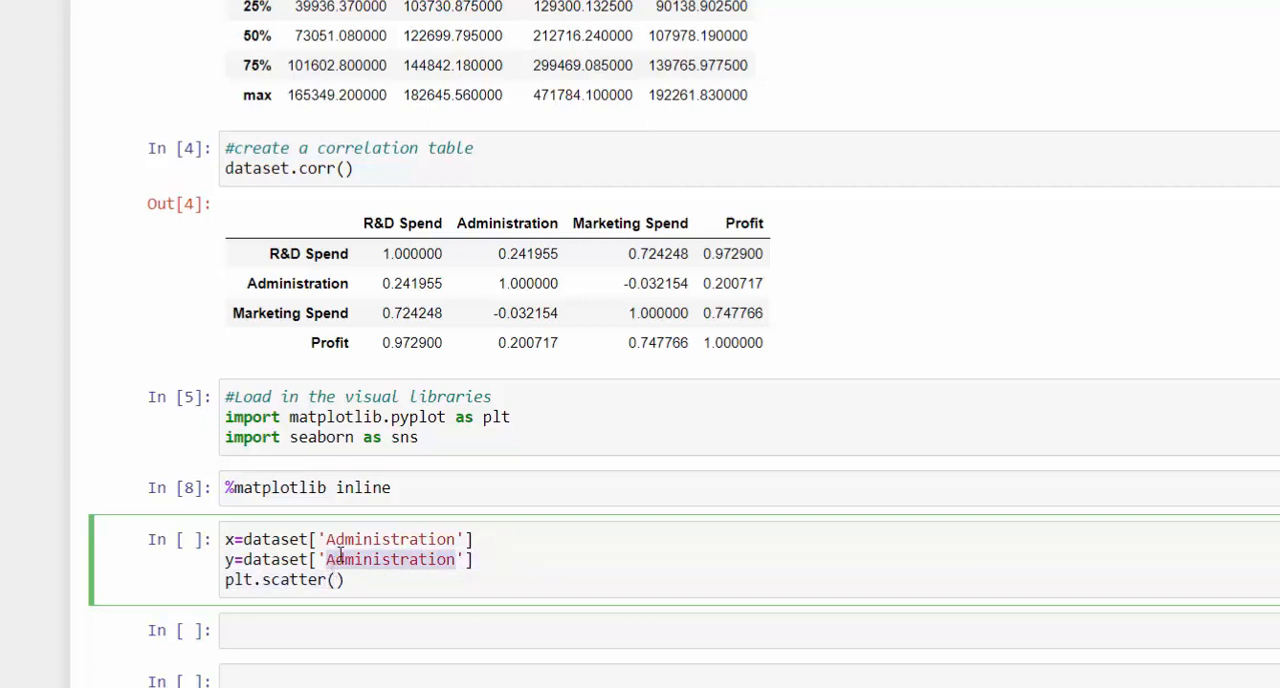
pyautogui.press('BackSpace')
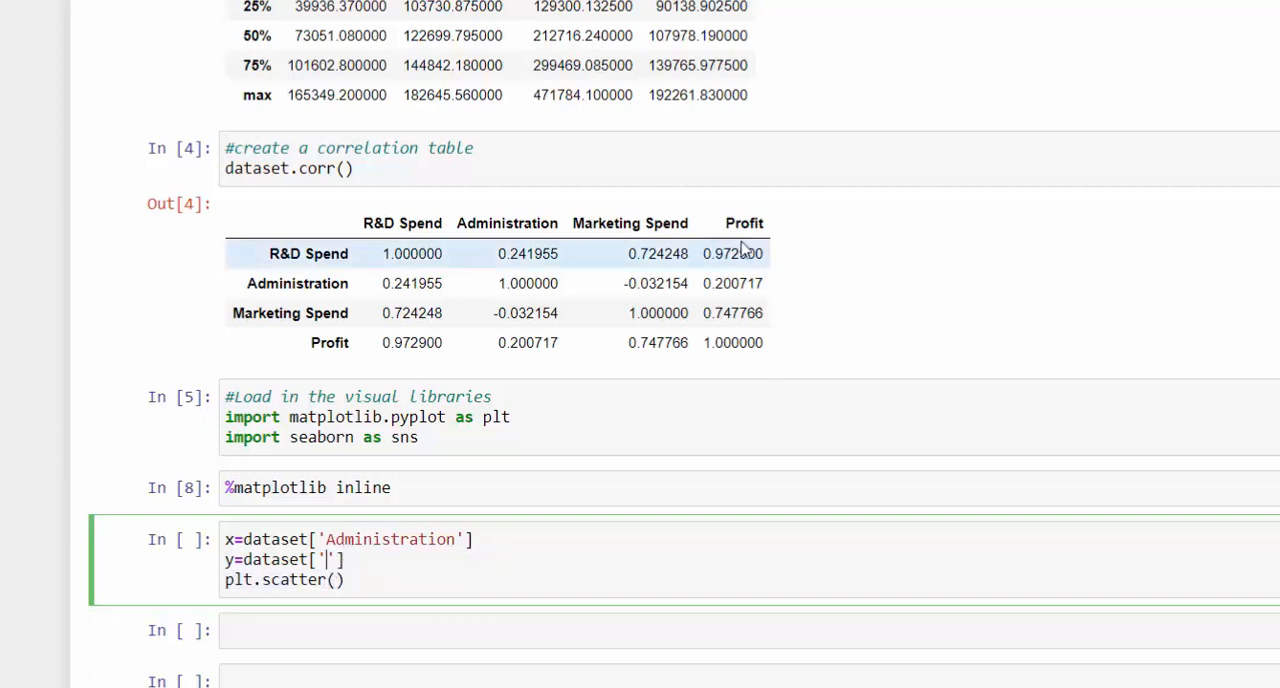
pyautogui.moveTo(726, 222); pyautogui.dragTo(766, 224)
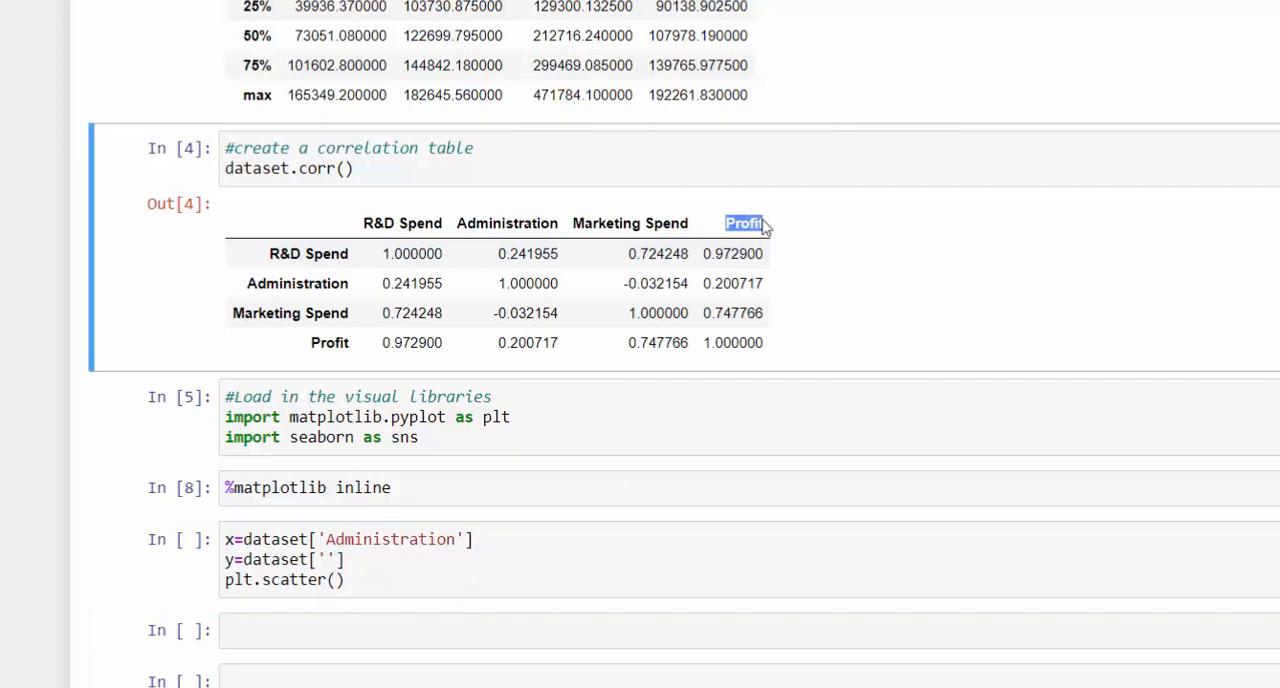
pyautogui.rightClick(764, 221)
pyautogui.click(771, 242)
pyautogui.rightClick(325, 560)
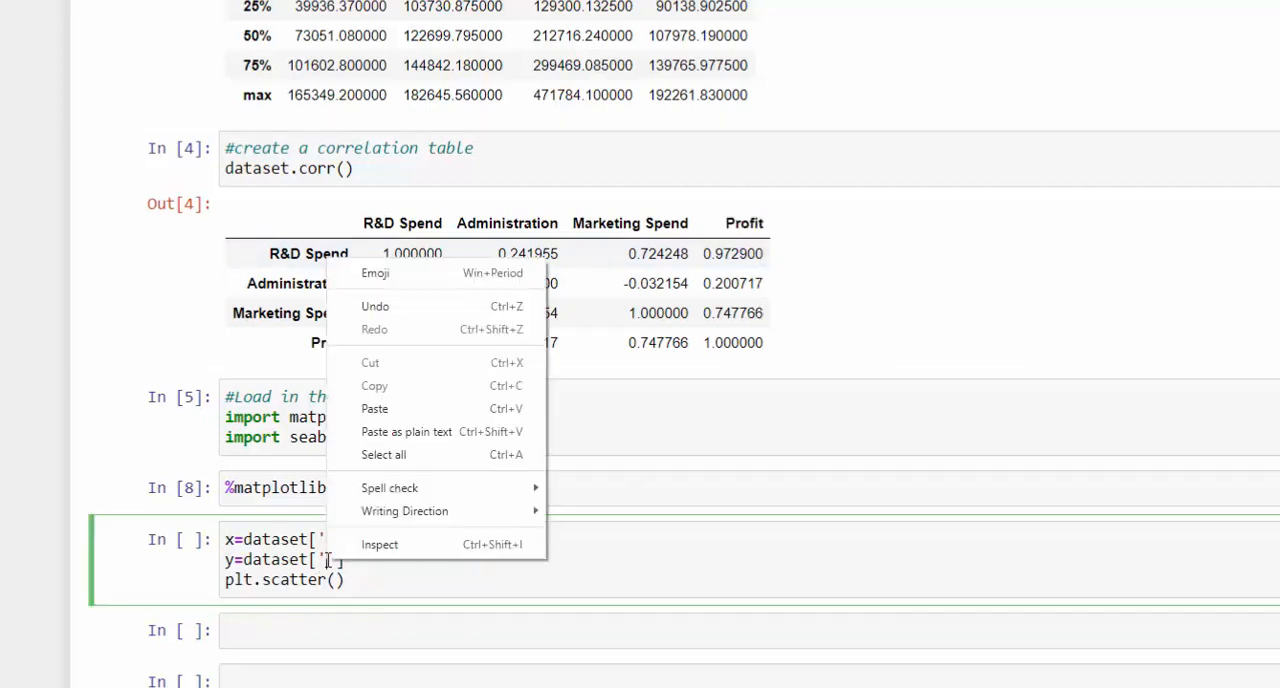
pyautogui.click(376, 431)
# - Pass x,y as the arguments of plt.scatter() and run the cell to draw the scatter plot
pyautogui.click(338, 580)
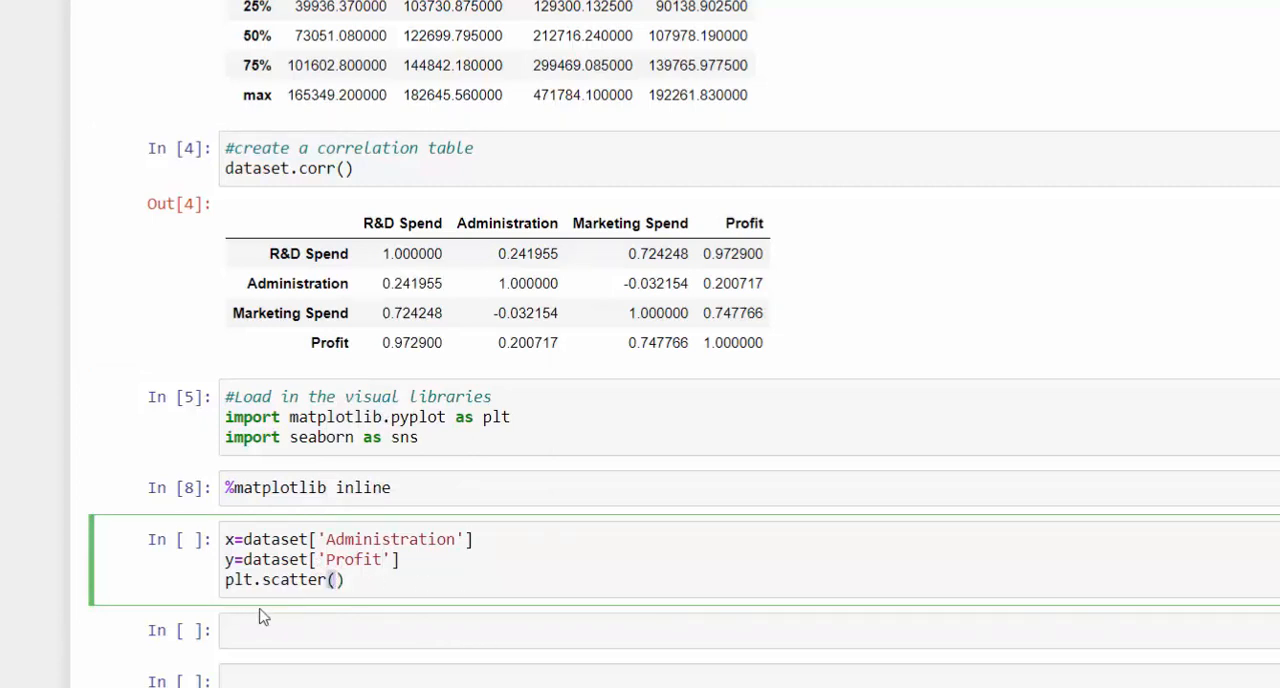
pyautogui.write('x')
pyautogui.write('x')
pyautogui.write(',y')
pyautogui.click(438, 587)
pyautogui.hotkey('shift', 'Return')
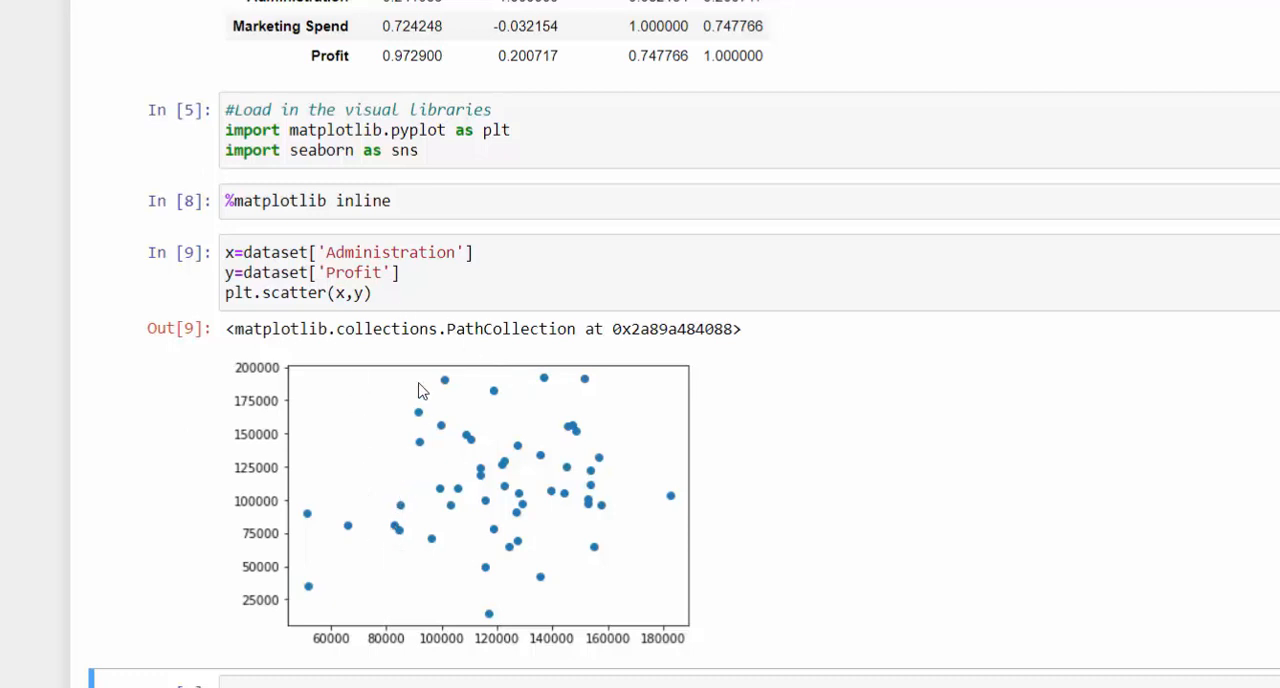
# - Add plt.title("Scatter Plot") below the plt.scatter(x,y) line and run the cell again
pyautogui.scroll(-1, 397, 294)
pyautogui.scroll(1, 397, 257)
pyautogui.click(388, 289)
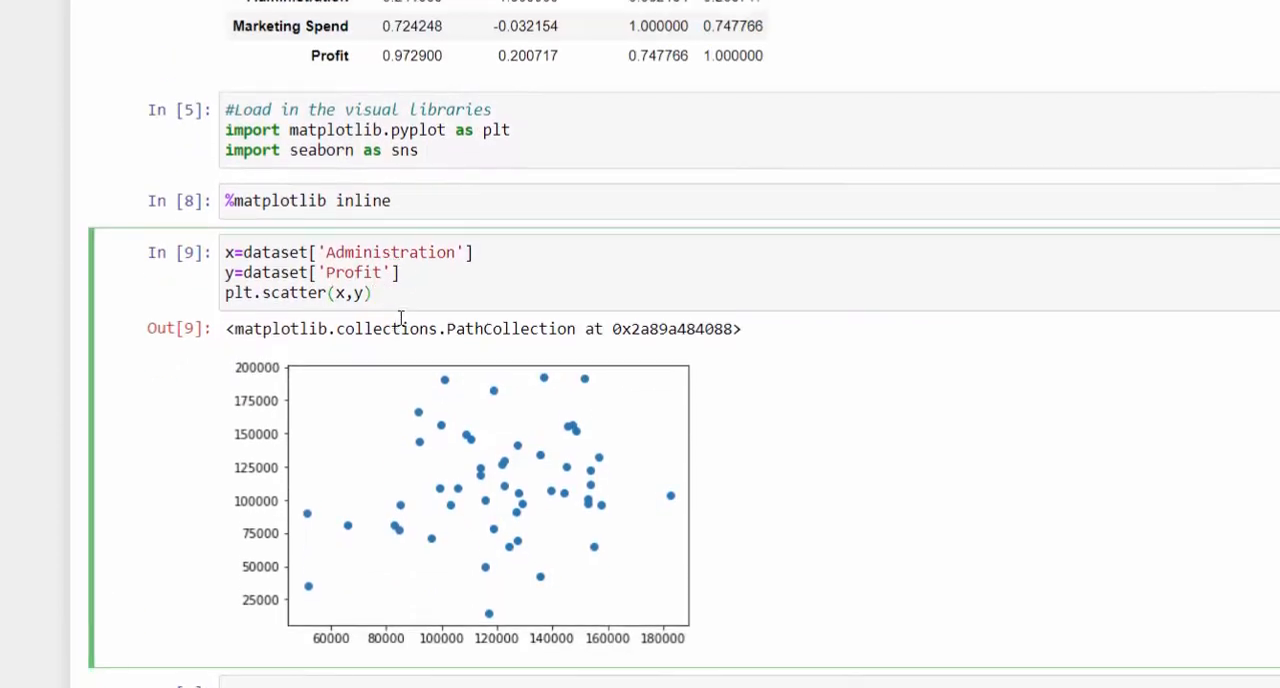
pyautogui.press('Return')
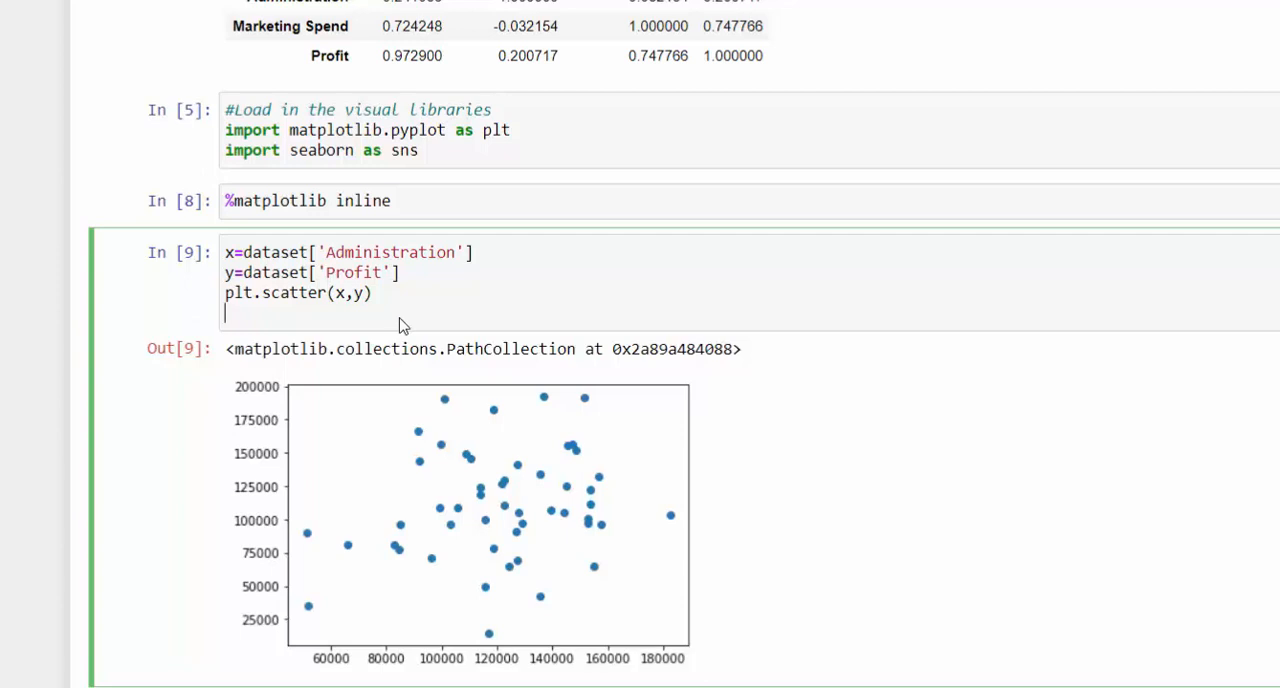
pyautogui.write('plt.title')
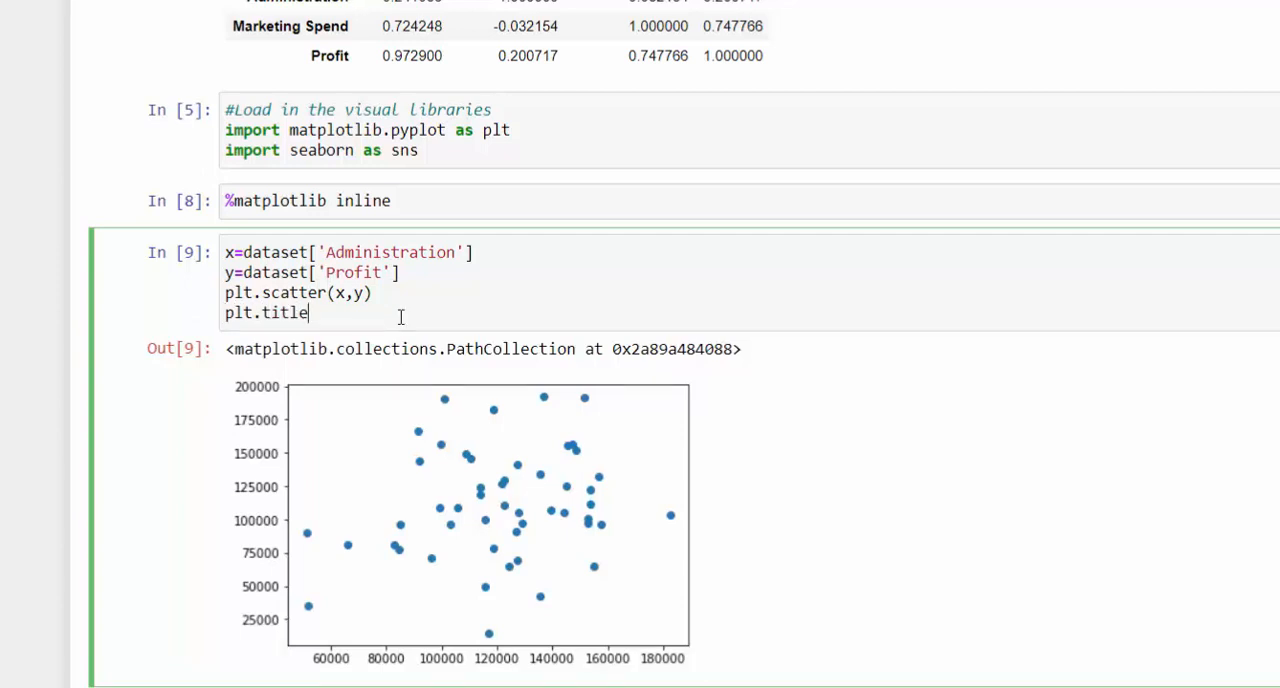
pyautogui.write('("Scatter Plot')
pyautogui.hotkey('shift', 'Return')
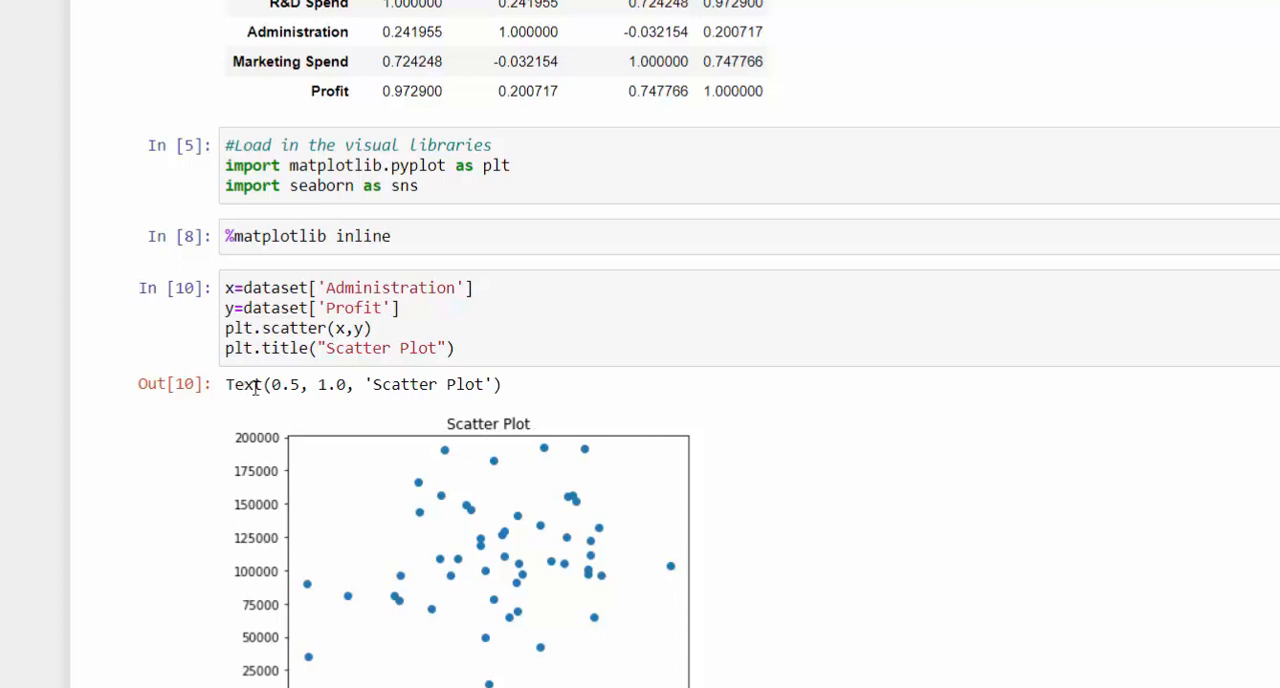
# - Suppress the text output above the plot by ending the plt.title line with a semicolon, and rerun the cell
pyautogui.moveTo(504, 384); pyautogui.dragTo(225, 384)
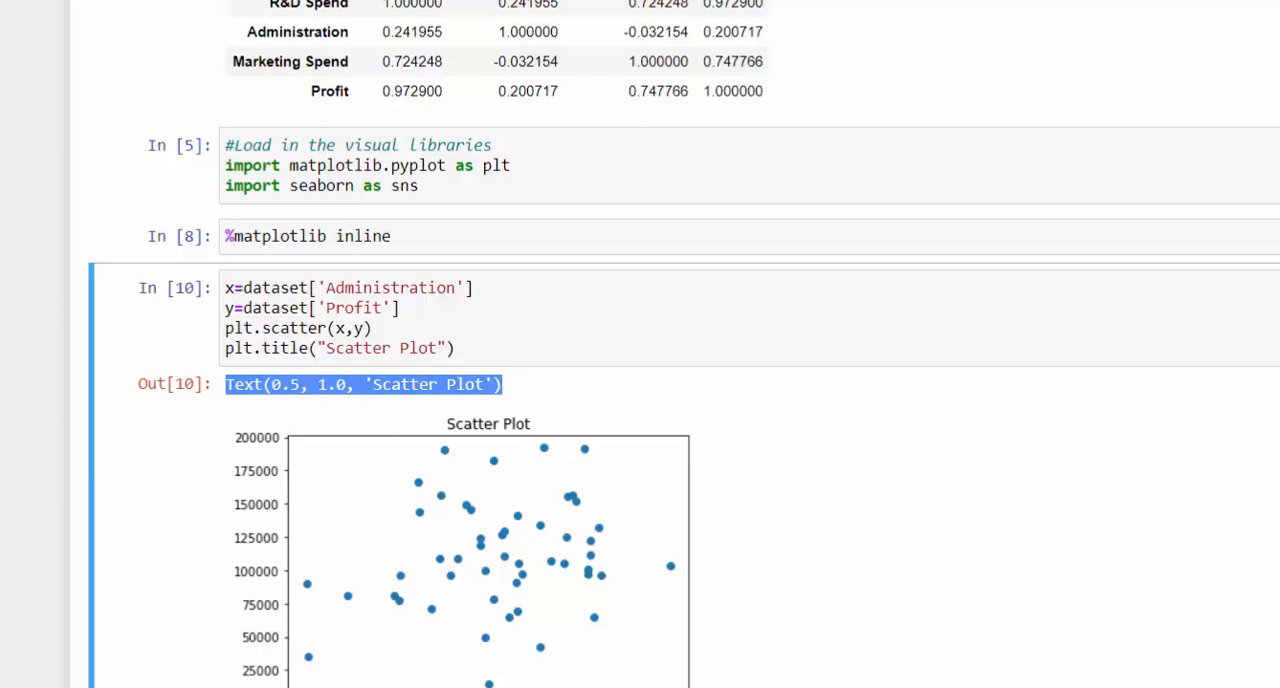
pyautogui.click(517, 352)
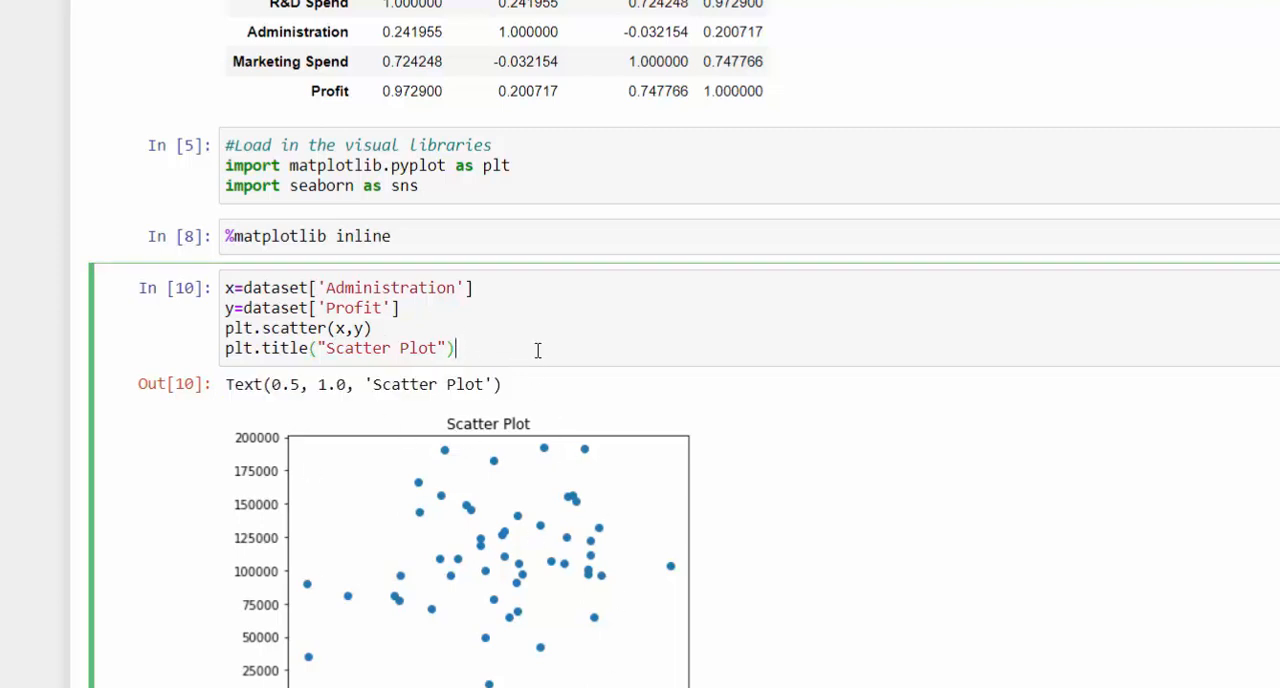
pyautogui.write(';')
pyautogui.hotkey('shift', 'Return')
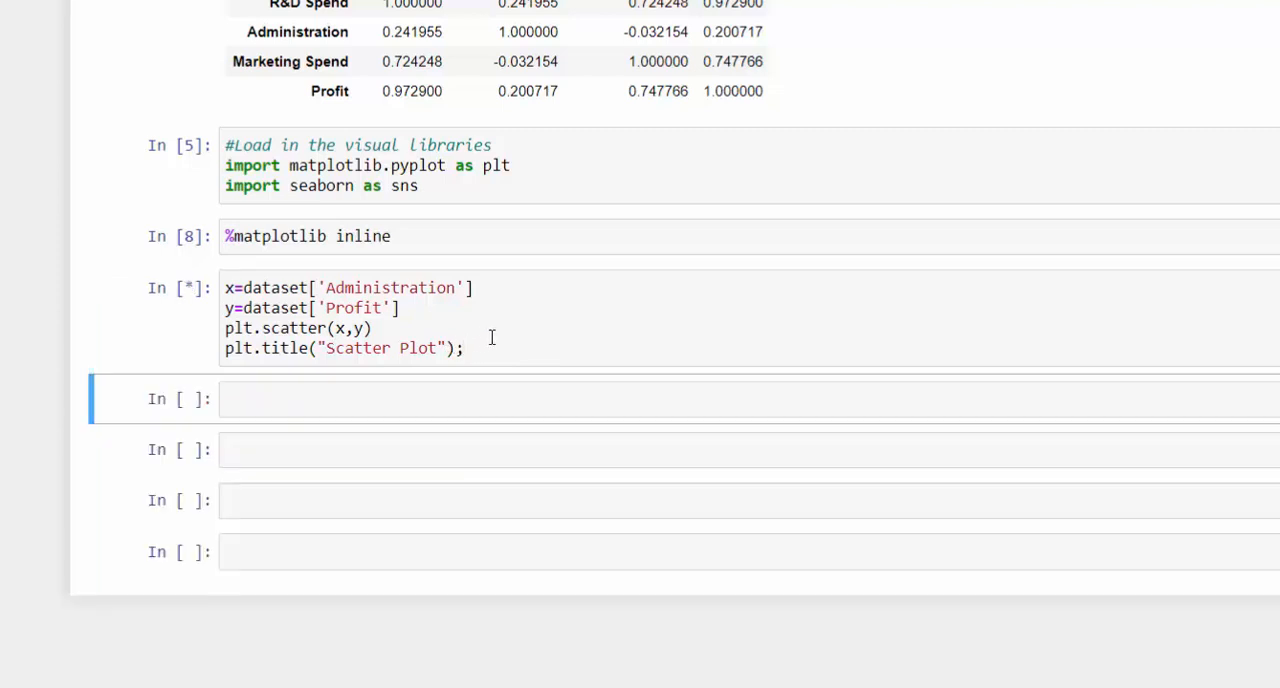
# - Add a plt.xlabel('Administration') line after the title, before the semicolon, copying the label from the x line
pyautogui.scroll(-1, 638, 528)
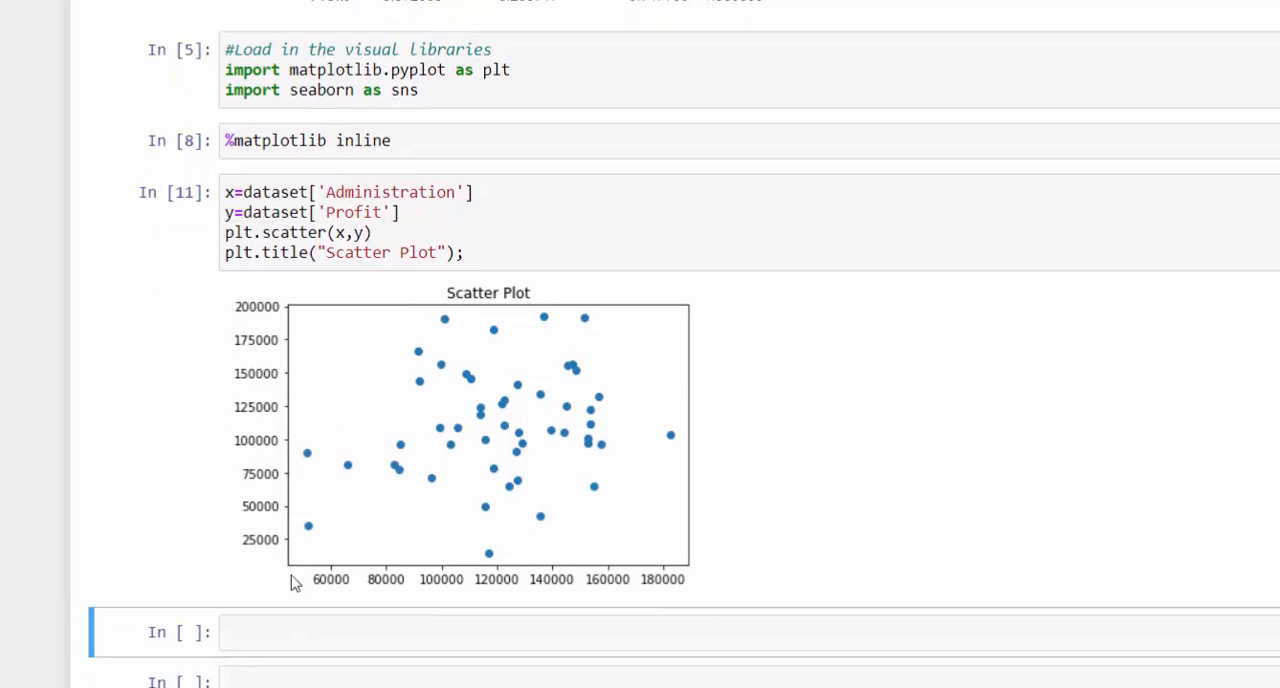
pyautogui.click(455, 259)
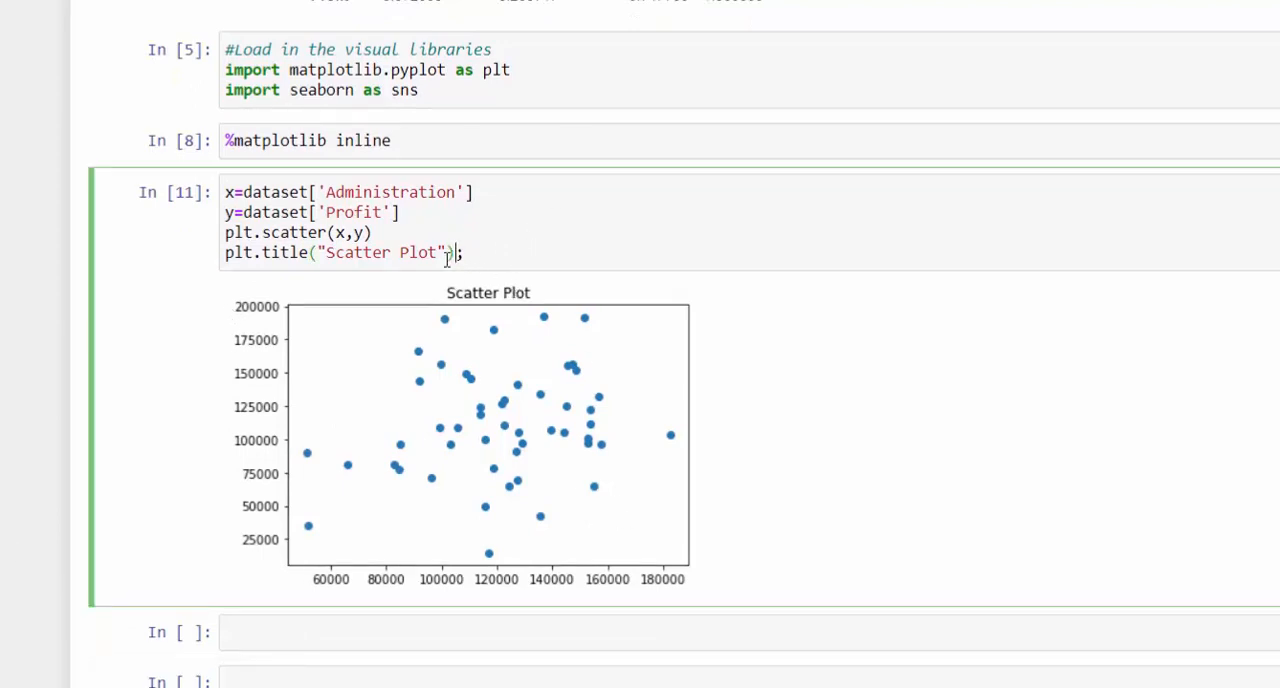
pyautogui.press('Return')
pyautogui.write('plt.xl')
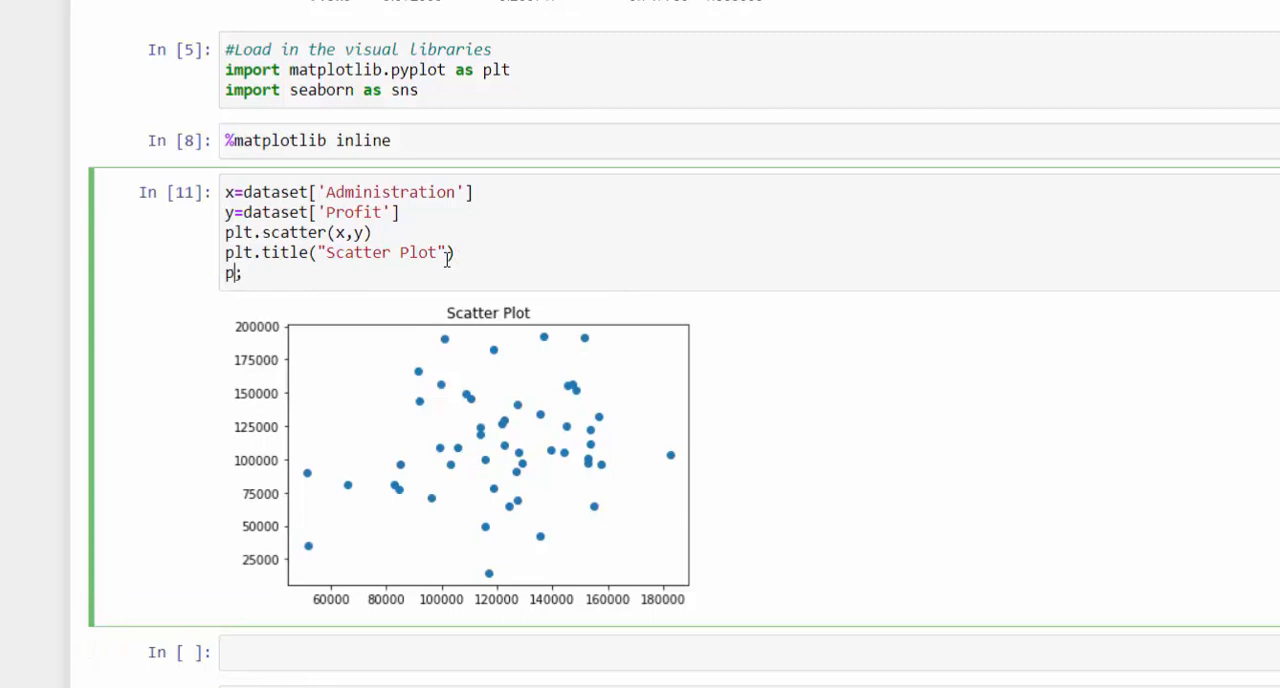
pyautogui.write('abel(')
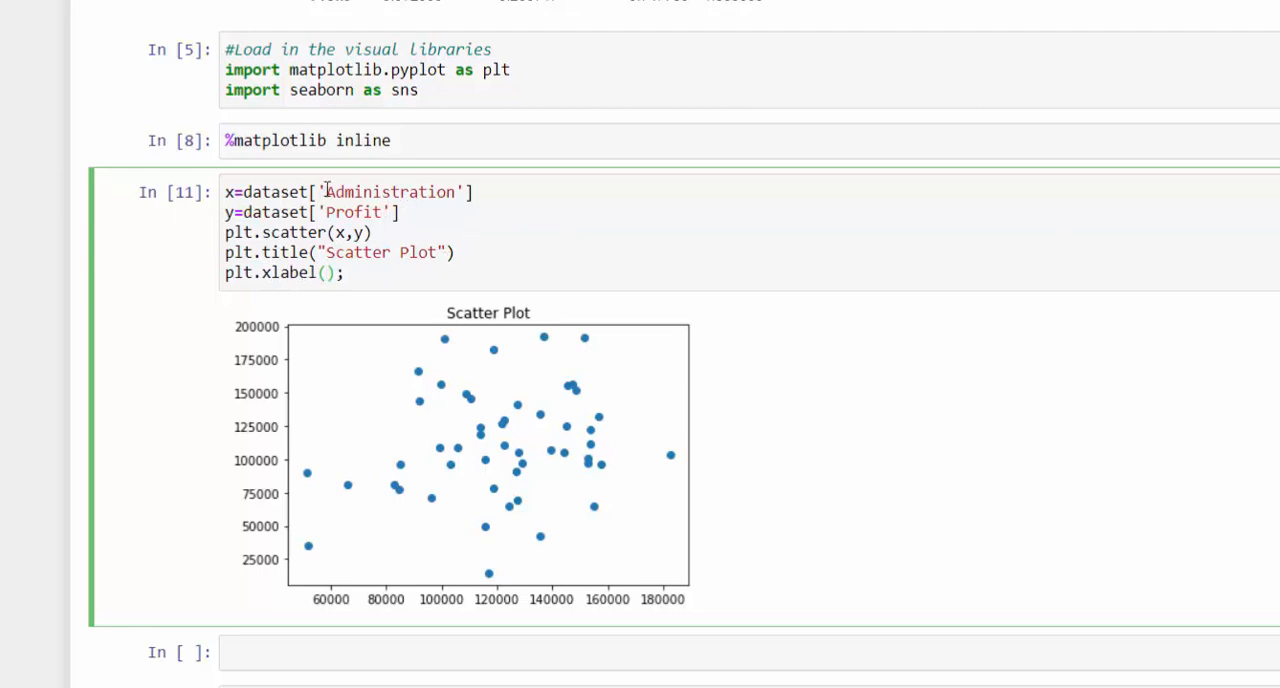
pyautogui.moveTo(320, 191); pyautogui.dragTo(472, 190)
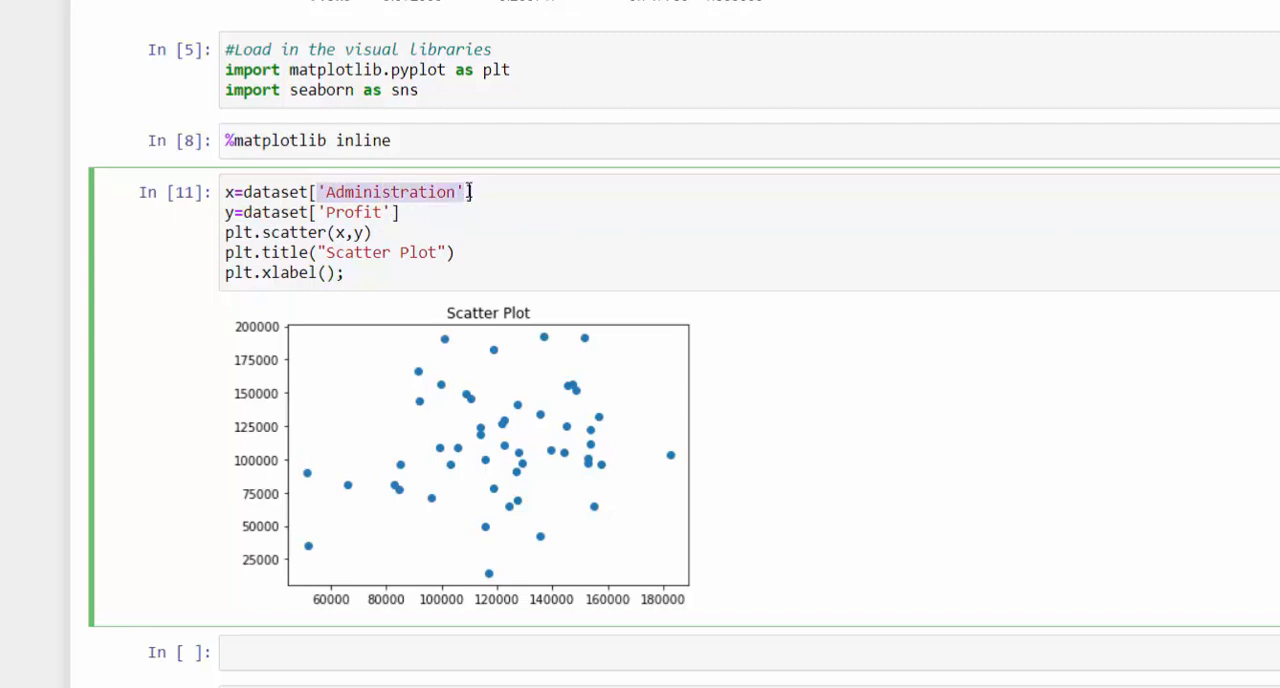
pyautogui.click(327, 273)
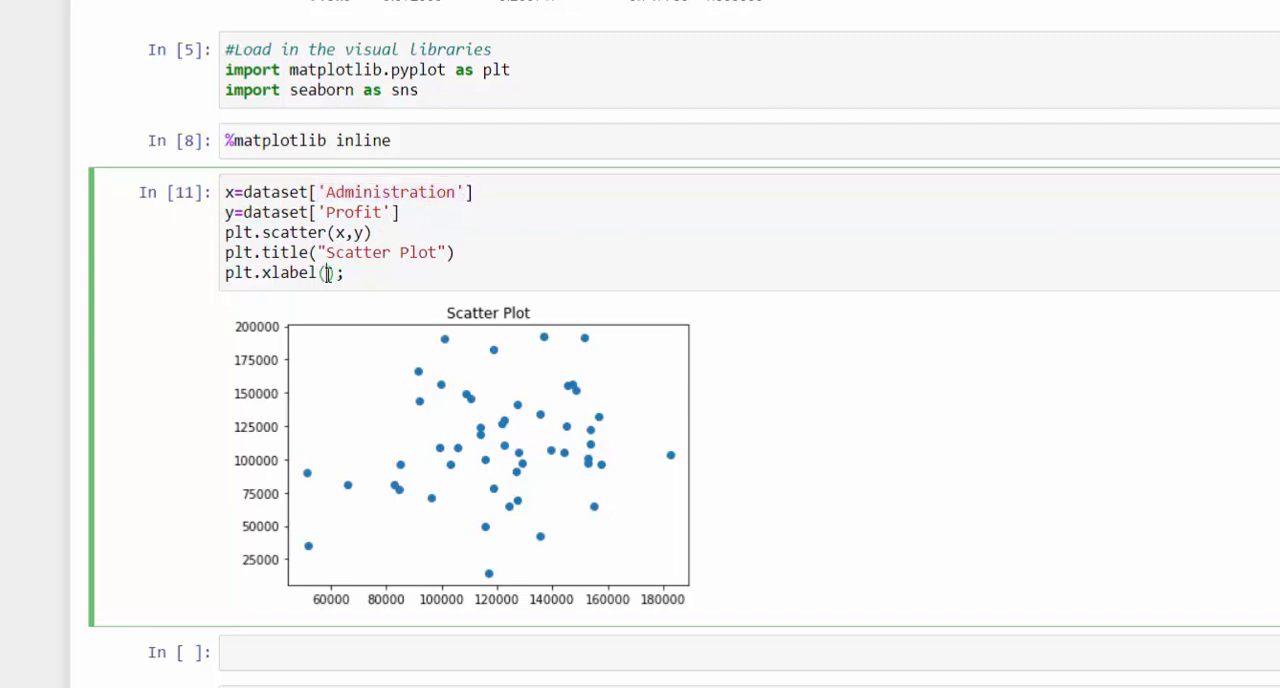
pyautogui.hotkey('ctrl', 'v')
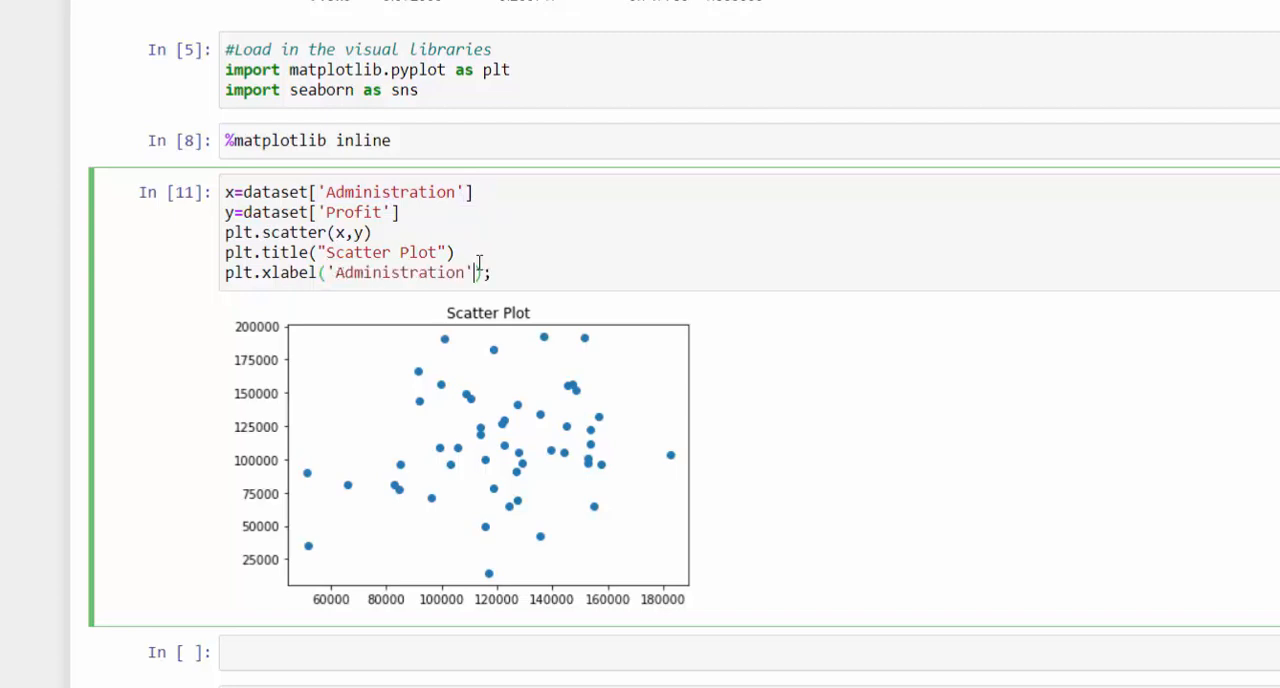
# - Add a plt.ylabel('Profit') line after the xlabel line, before the semicolon, copying the label from the y line
pyautogui.press('Return')
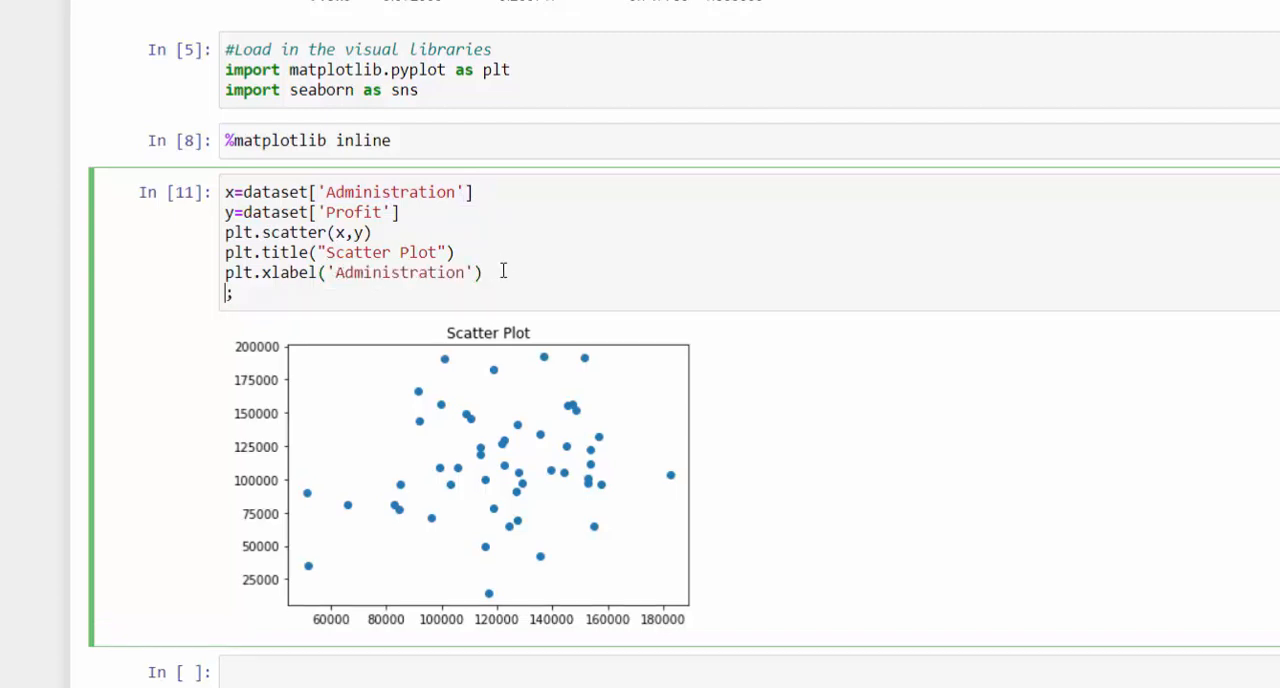
pyautogui.write('plt.ylabel')
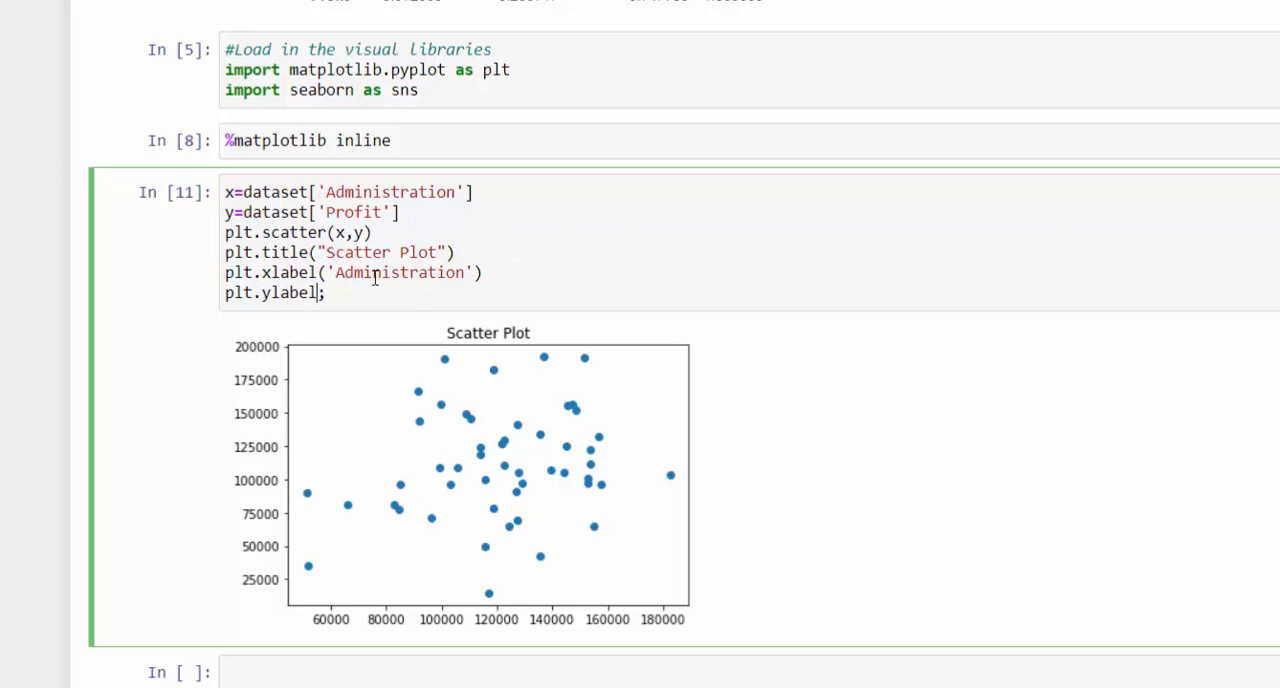
pyautogui.write('(')
pyautogui.moveTo(321, 212); pyautogui.dragTo(390, 210)
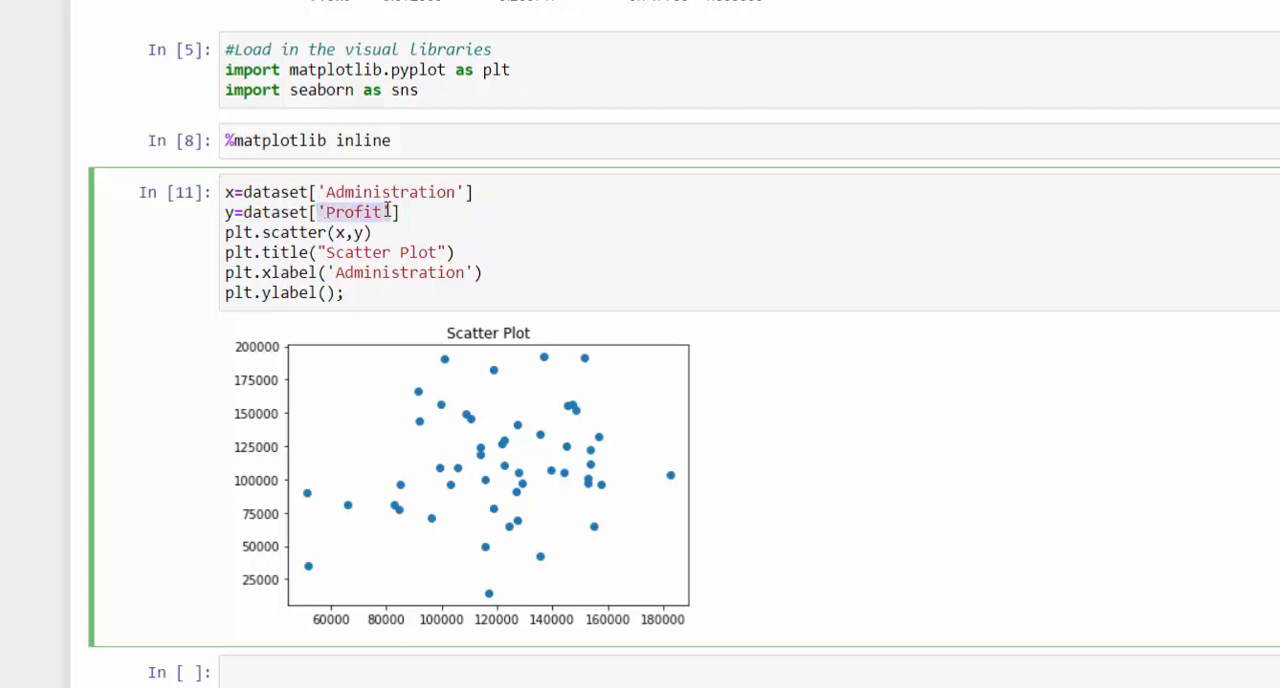
pyautogui.rightClick(376, 210)
pyautogui.click(441, 281)
pyautogui.click(327, 293)
pyautogui.rightClick(327, 293)
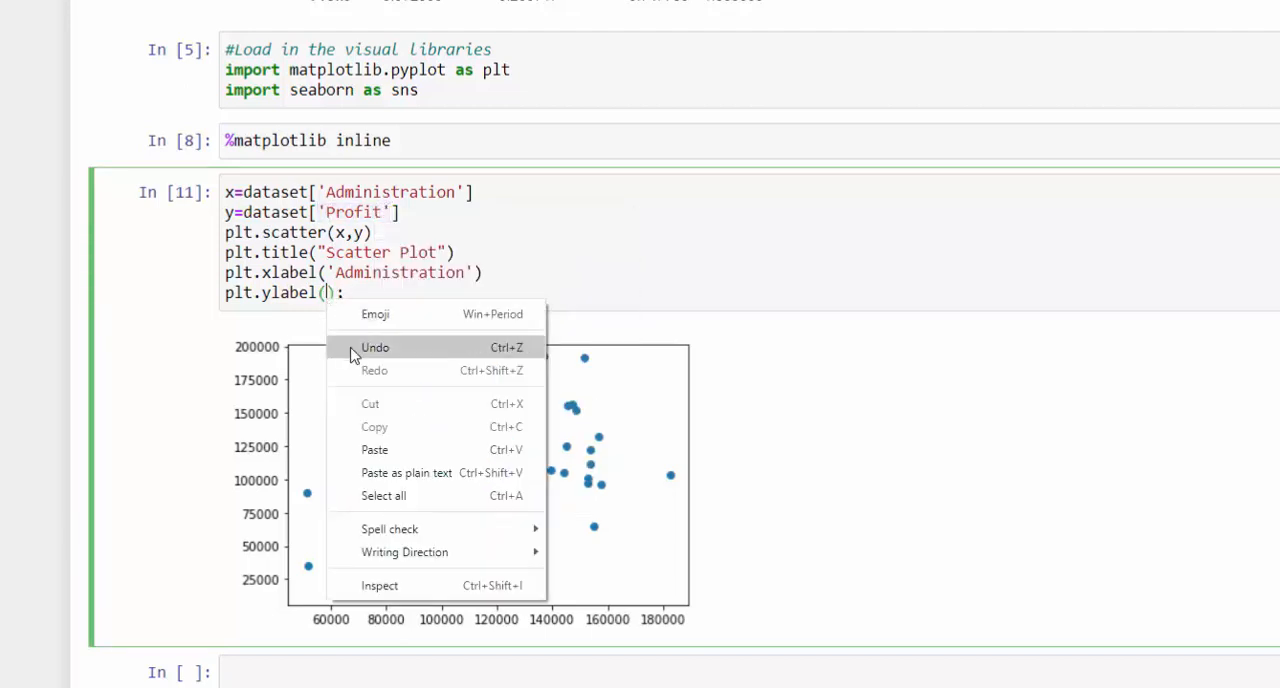
pyautogui.click(383, 452)
# - Rerun the scatter plot cell to draw it with both axis labels, and review the label code
pyautogui.hotkey('shift', 'Return')
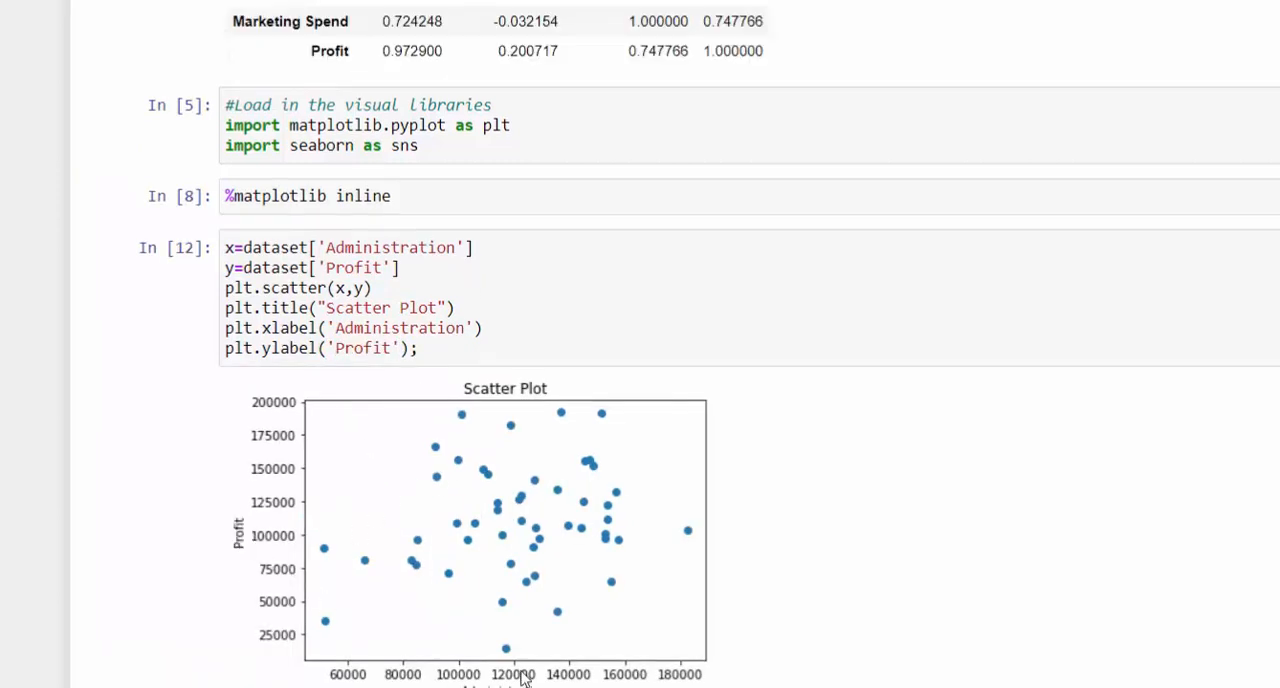
pyautogui.scroll(-1, 520, 515)
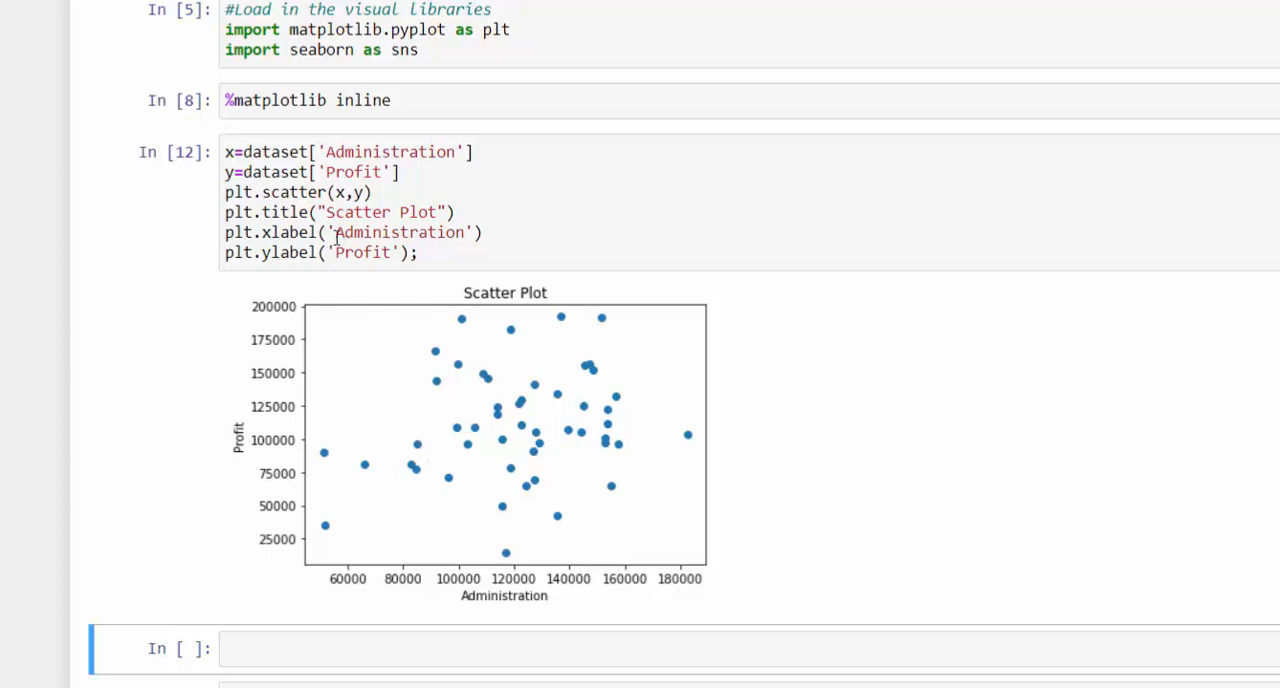
pyautogui.moveTo(337, 235); pyautogui.dragTo(399, 231)
pyautogui.click(390, 211)
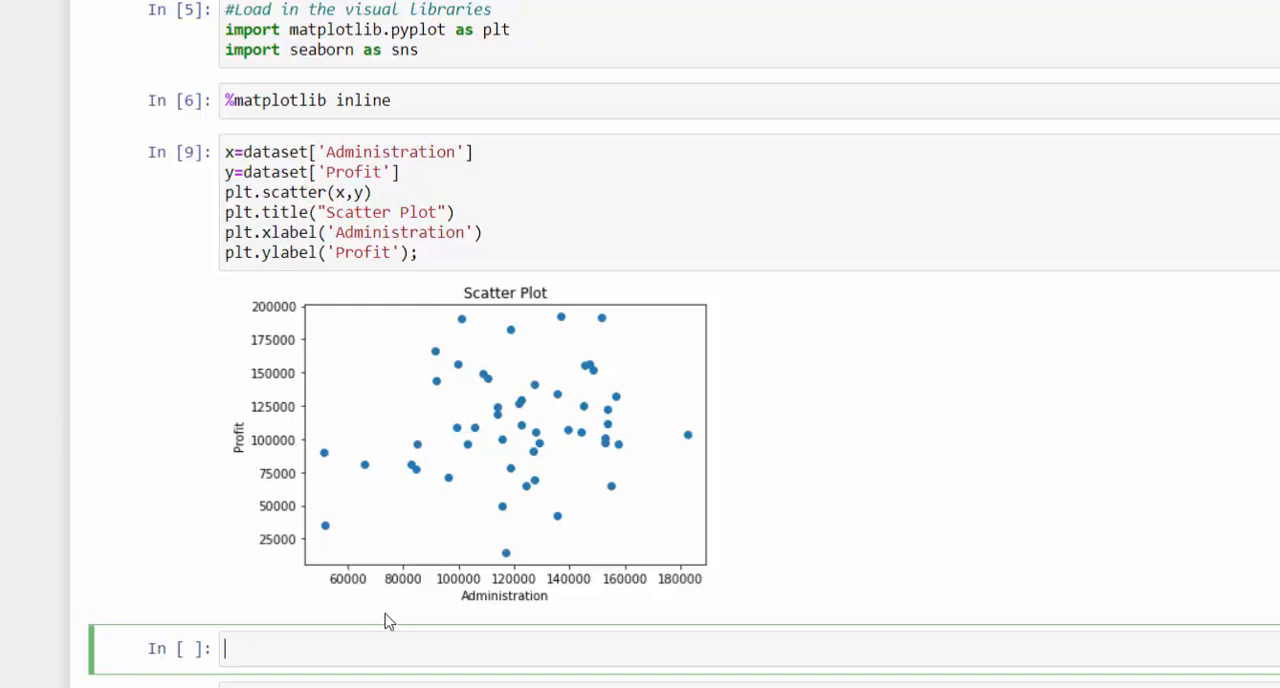
# - Start a plt.bar() call in the empty cell below the scatter plot and check the function's signature help
pyautogui.write('plt.bar(')
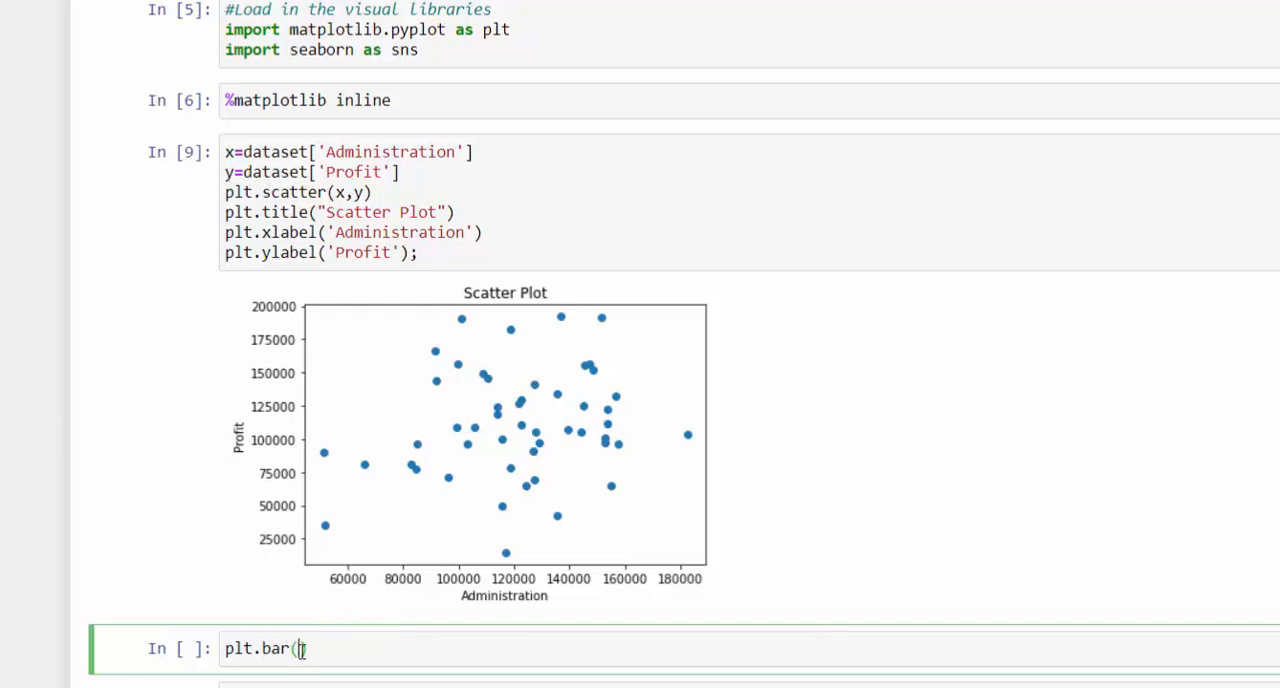
pyautogui.hotkey('shift', 'Tab')
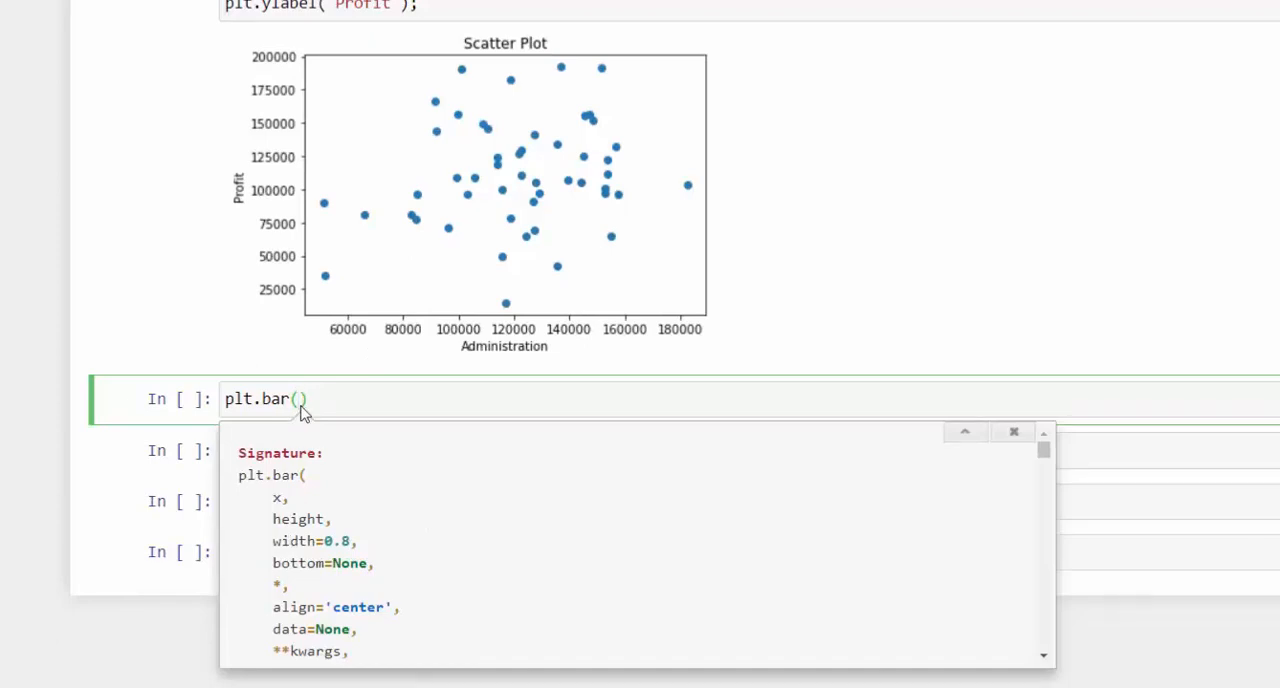
pyautogui.scroll(1, 266, 192)
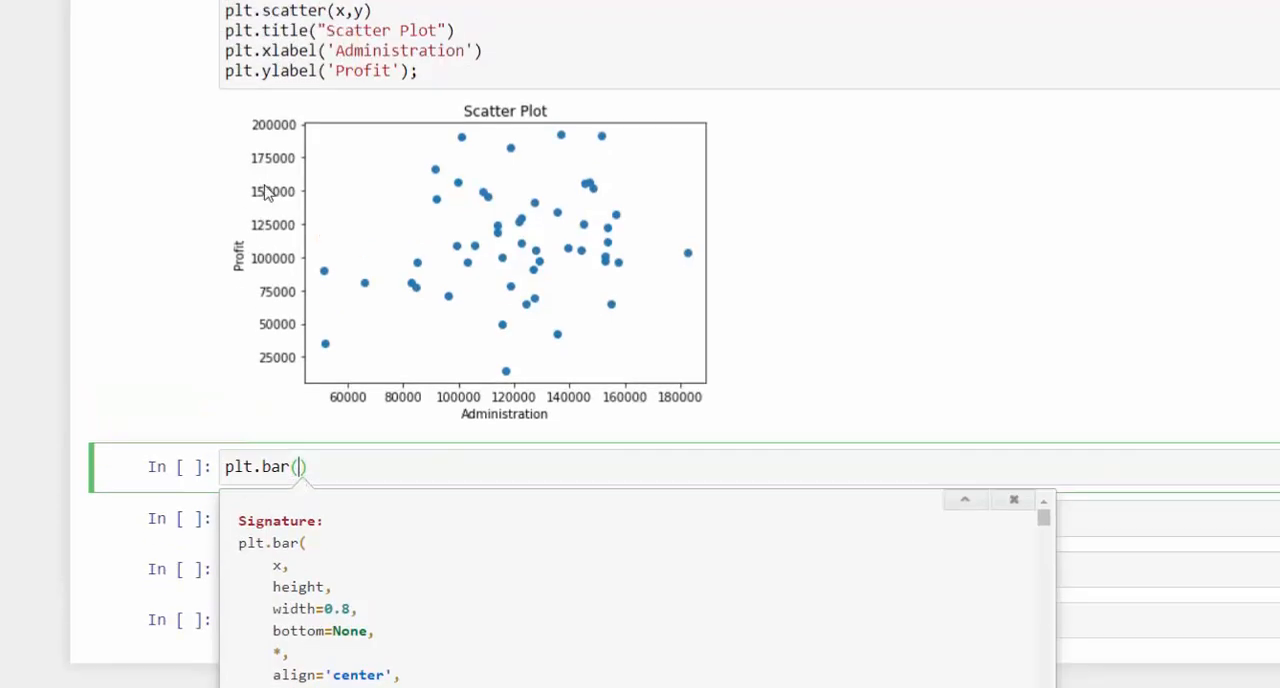
pyautogui.scroll(2, 266, 192)
pyautogui.scroll(-3, 363, 409)
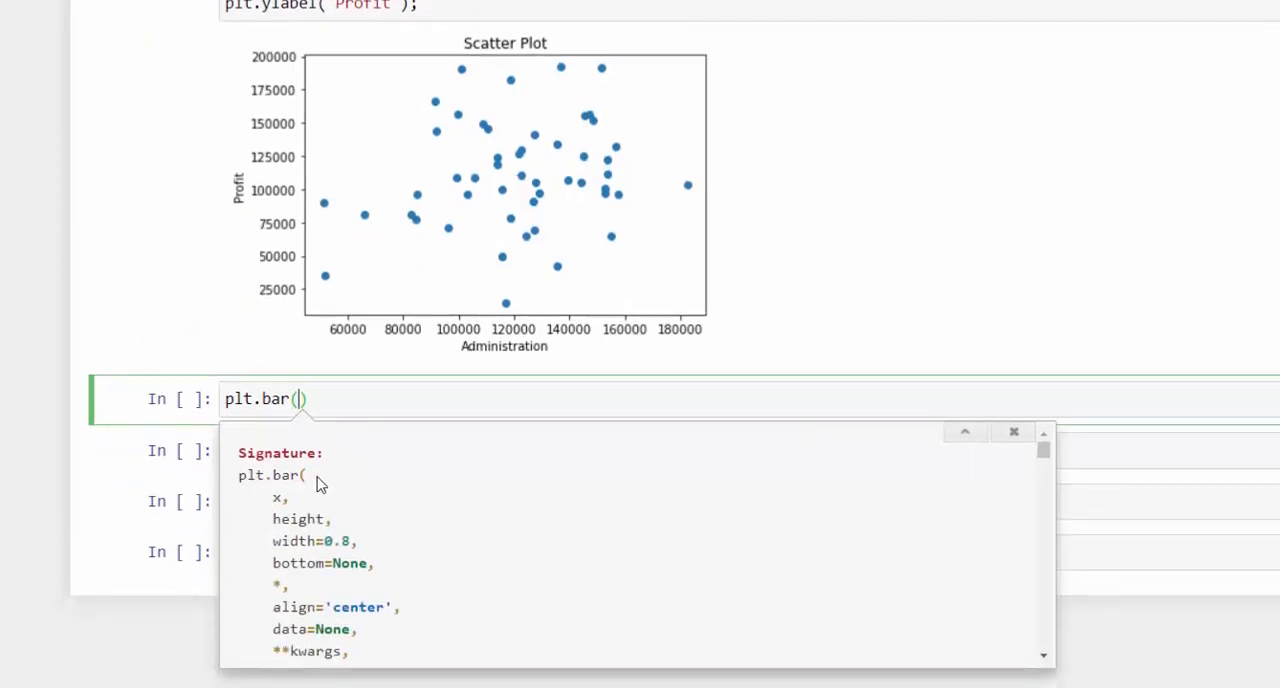
pyautogui.click(308, 433)
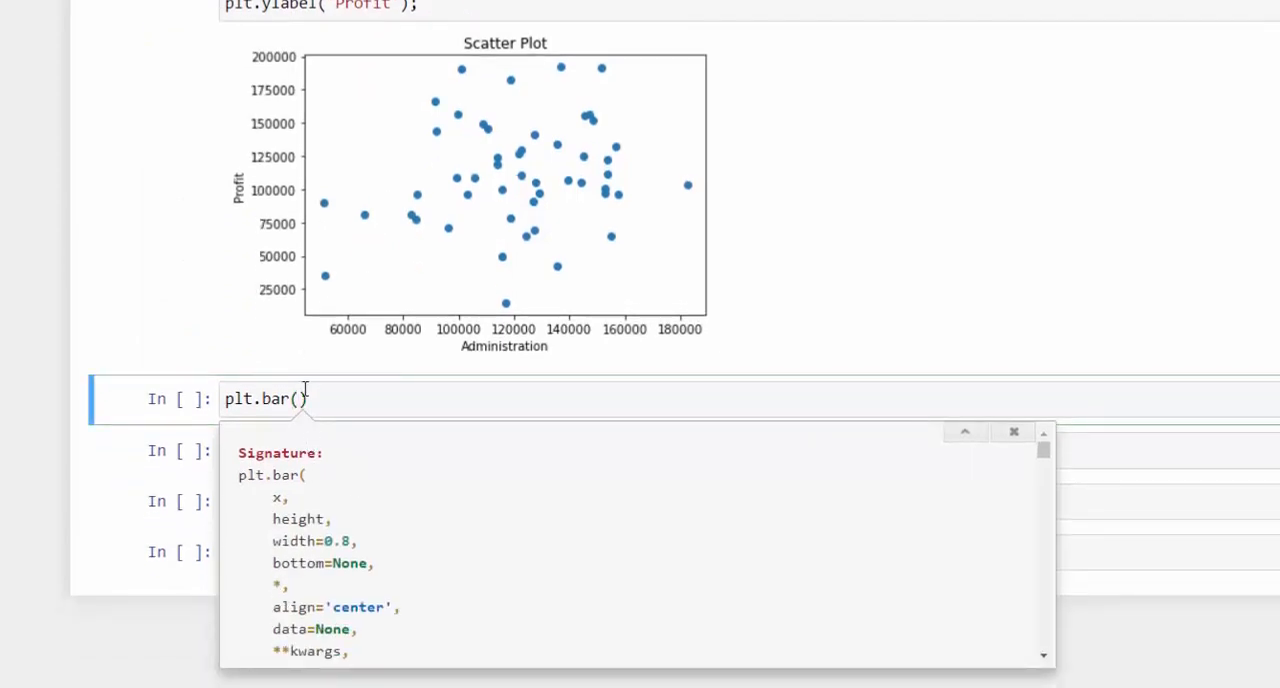
# - Begin the first plt.bar argument as df[''] with an empty quoted column name
pyautogui.click(304, 395)
pyautogui.write('df')
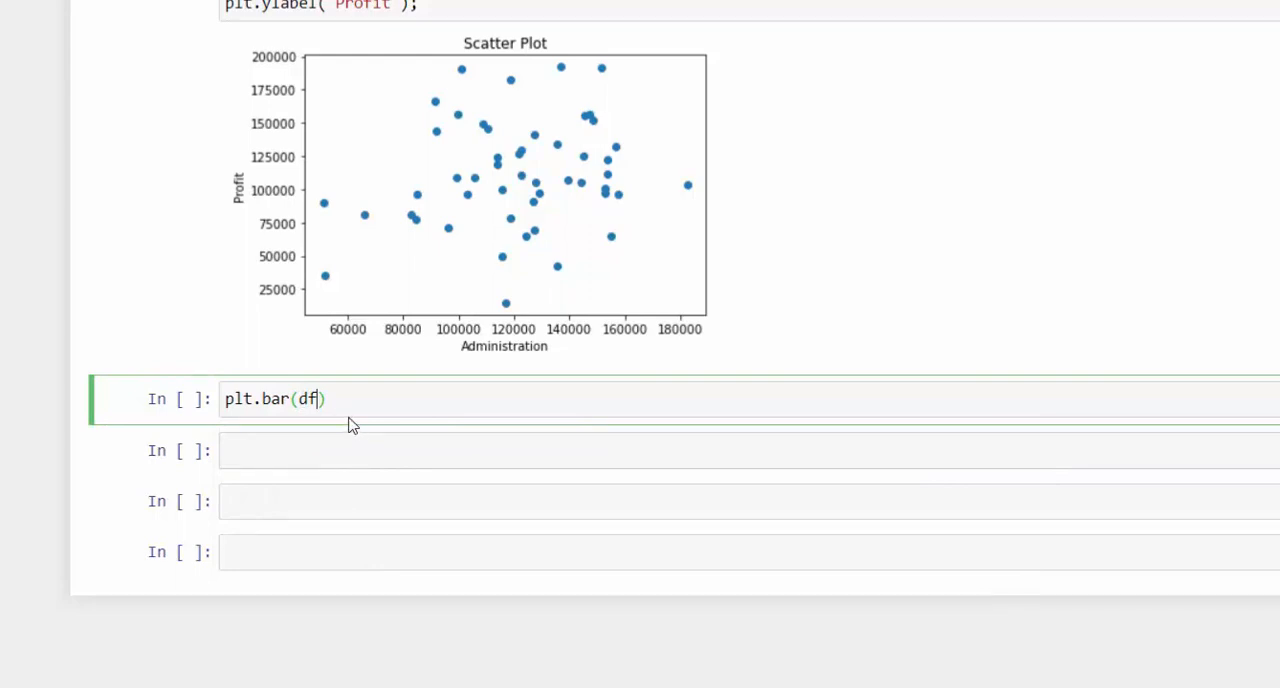
pyautogui.write("['")
# - Copy the State column heading from the dataset.head() output and insert it as the column name in the plt.bar argument
pyautogui.scroll(6, 360, 430)
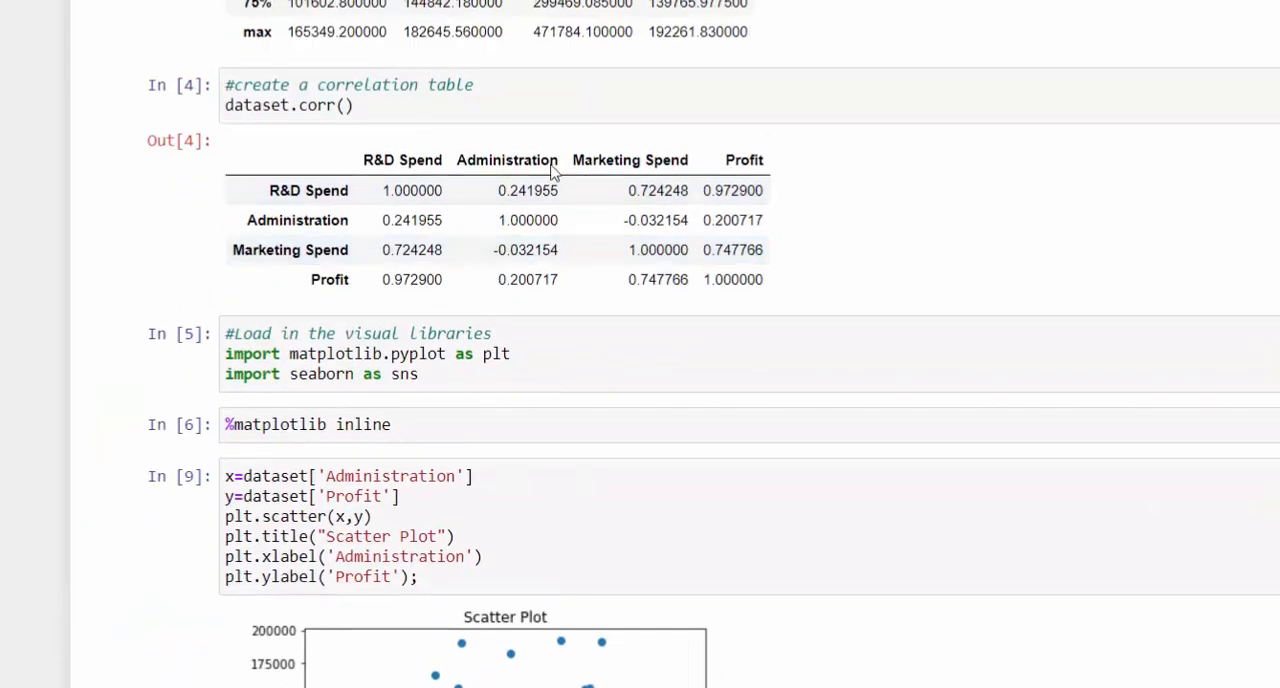
pyautogui.scroll(5, 590, 160)
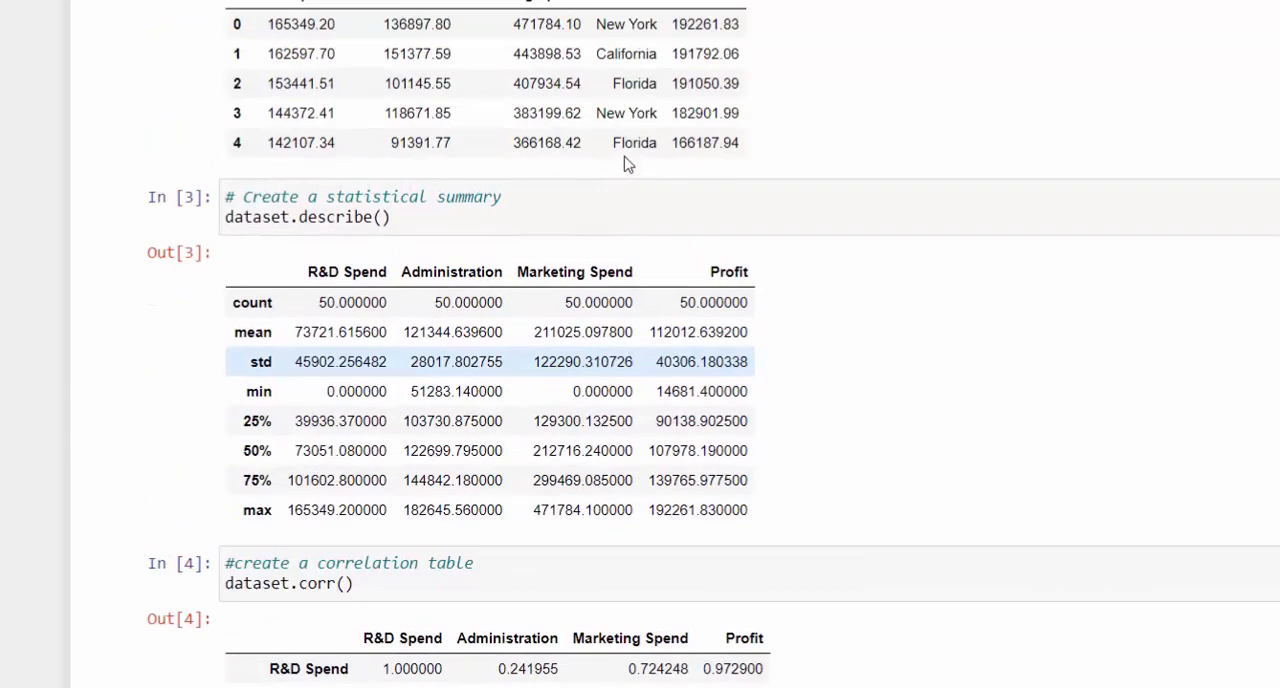
pyautogui.scroll(1, 627, 164)
pyautogui.moveTo(621, 89); pyautogui.dragTo(664, 96)
pyautogui.rightClick(665, 98)
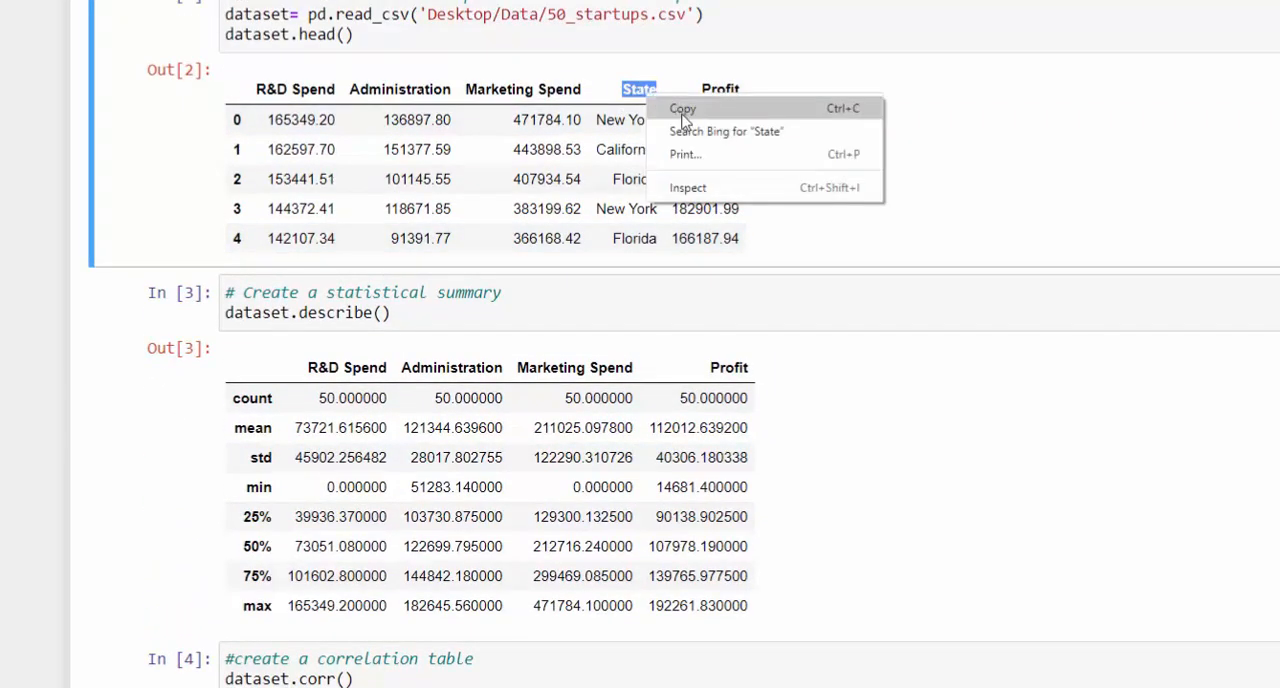
pyautogui.click(683, 110)
pyautogui.scroll(-5, 578, 442)
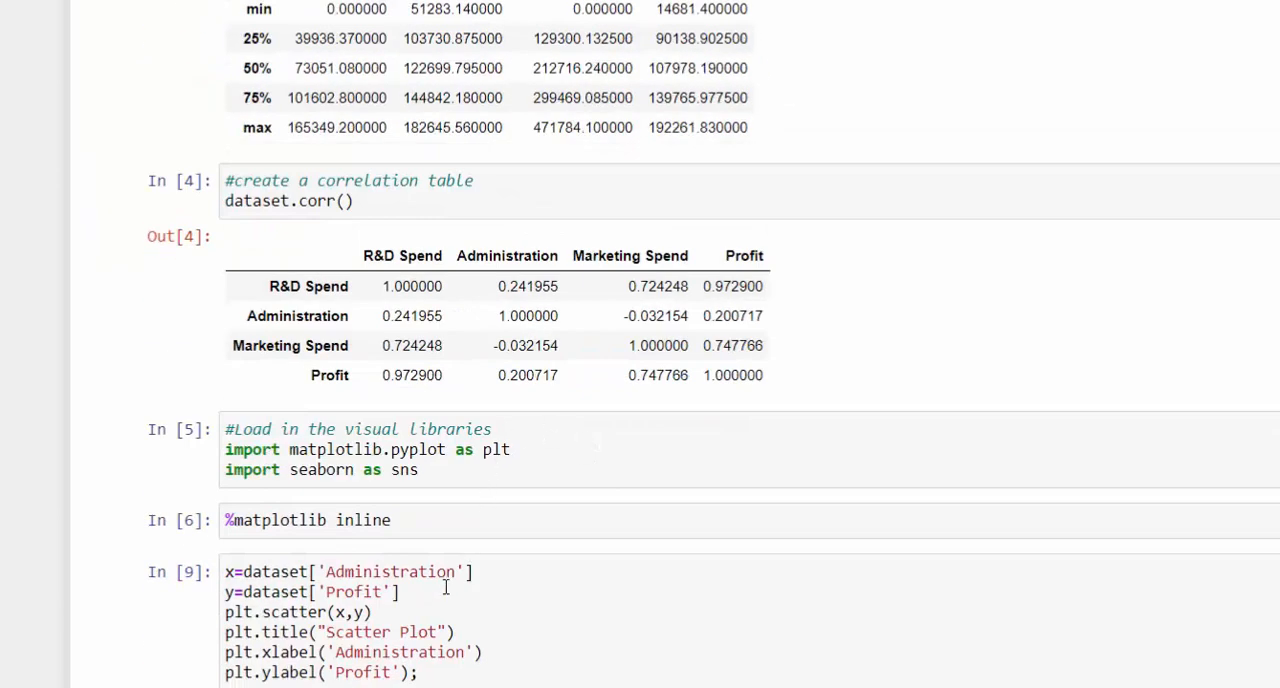
pyautogui.scroll(-3, 446, 588)
pyautogui.scroll(-2, 449, 455)
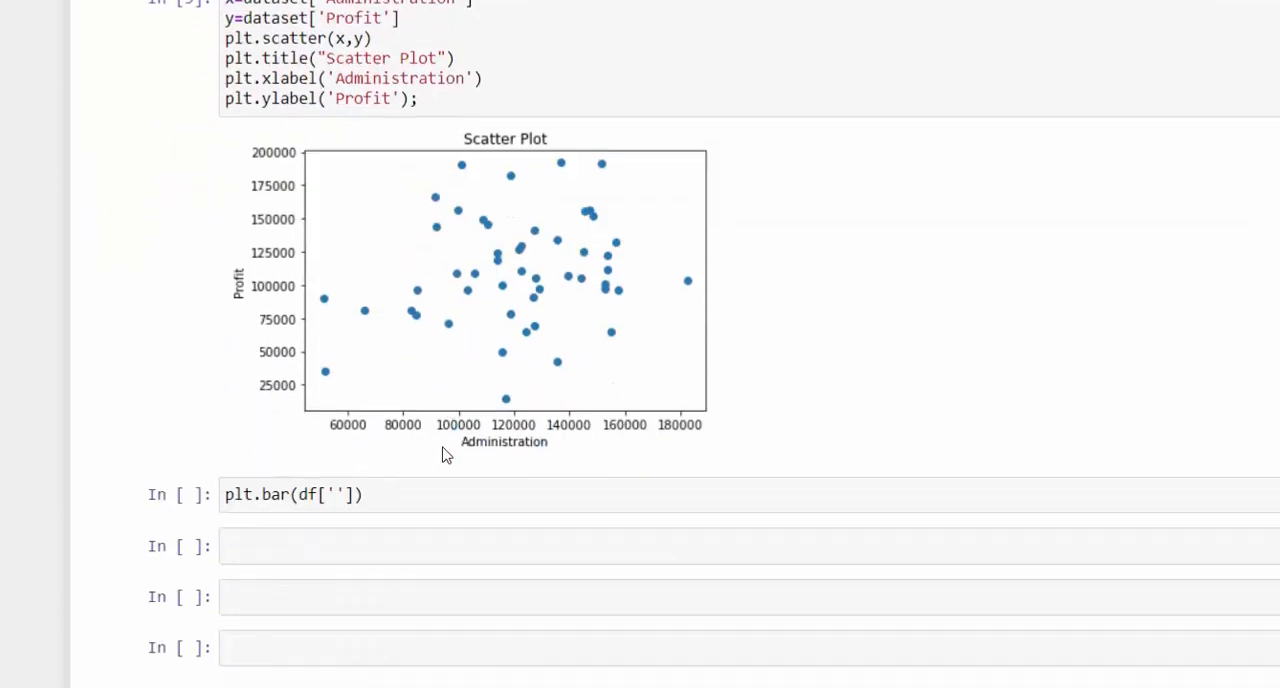
pyautogui.click(337, 495)
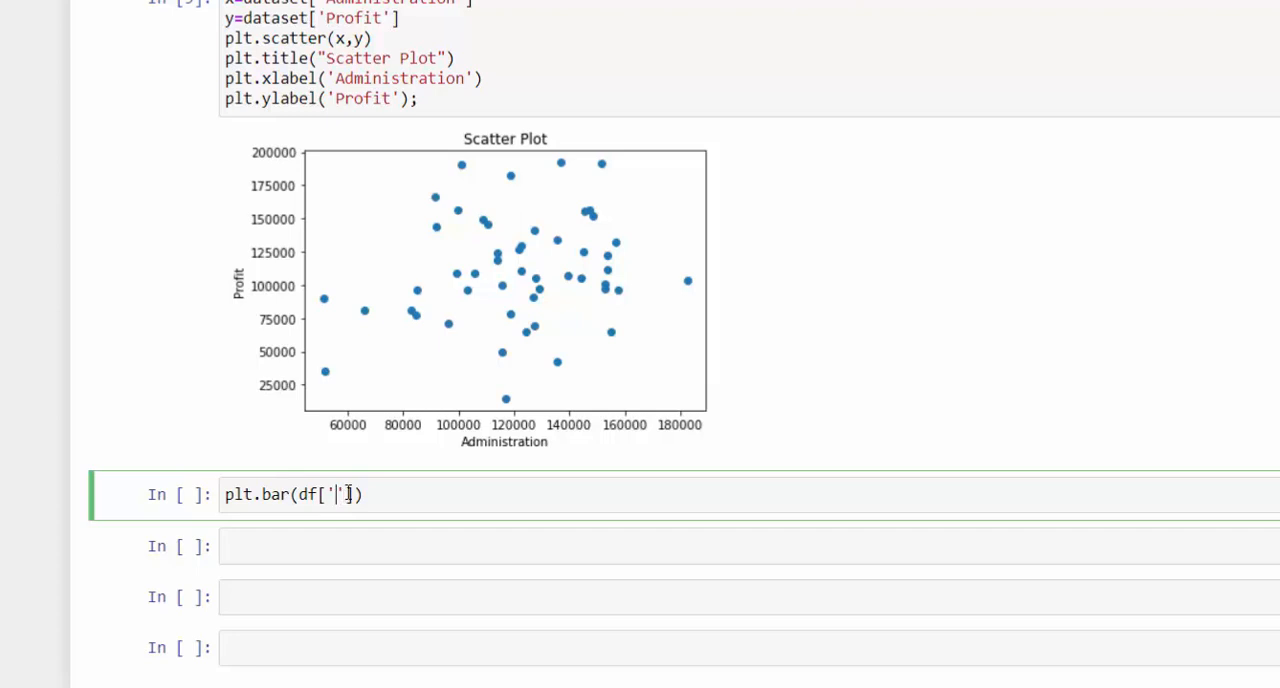
pyautogui.write('State')
# - Recheck the plt.bar signature and add df['Profit'] as the second argument for the bar height
pyautogui.hotkey('shift', 'Tab')
pyautogui.hotkey('shift', 'Tab')
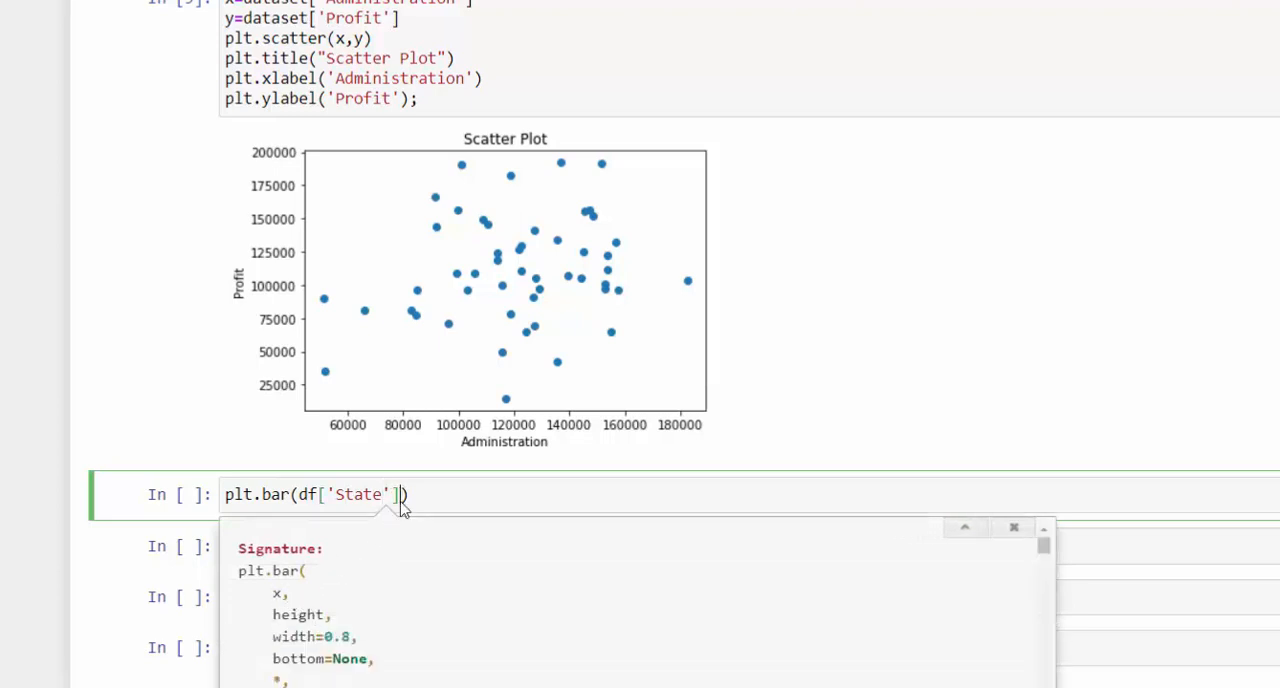
pyautogui.write(',')
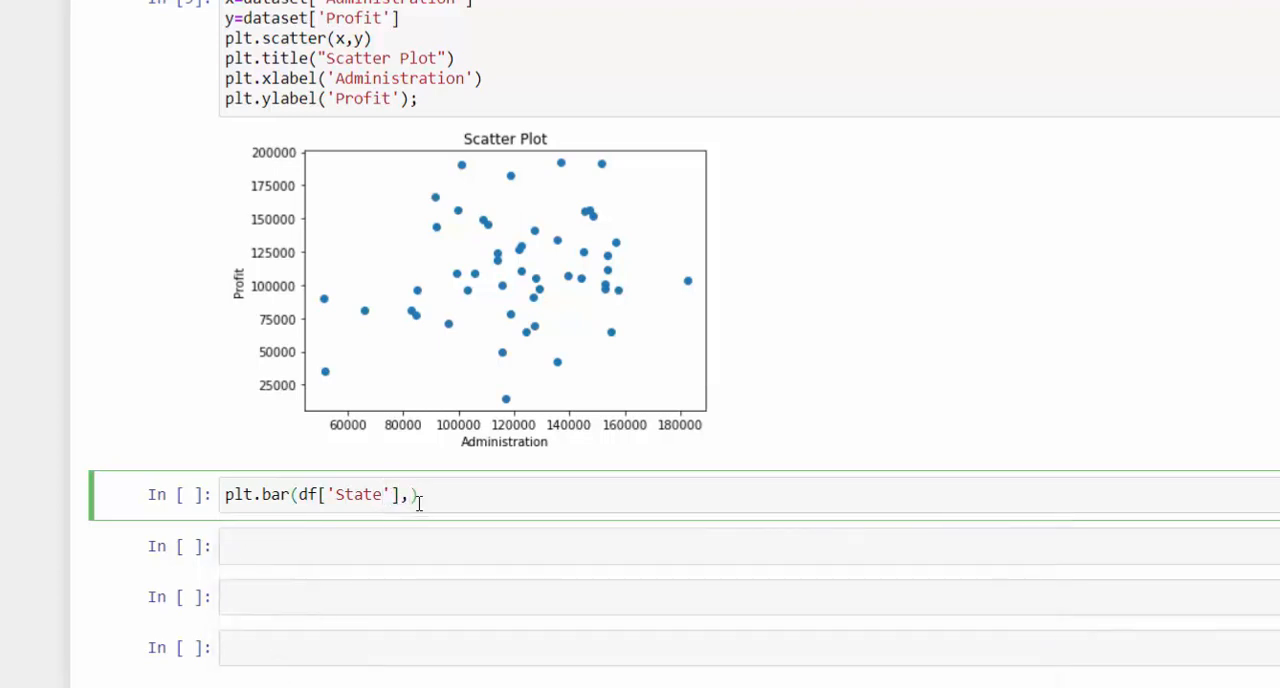
pyautogui.write("df['")
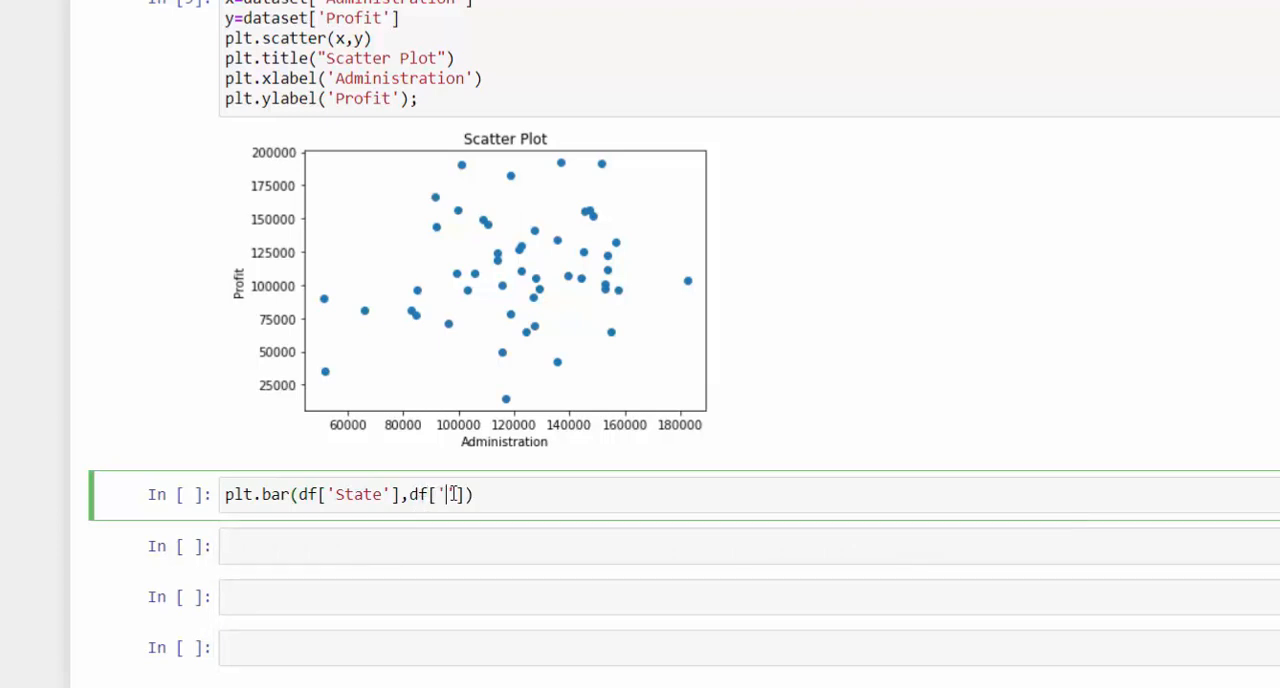
pyautogui.write('{')
pyautogui.press('BackSpace')
pyautogui.write('Profit')
# - Replace both df references in the plt.bar call with dataset
pyautogui.doubleClick(312, 494)
pyautogui.write('dataste')
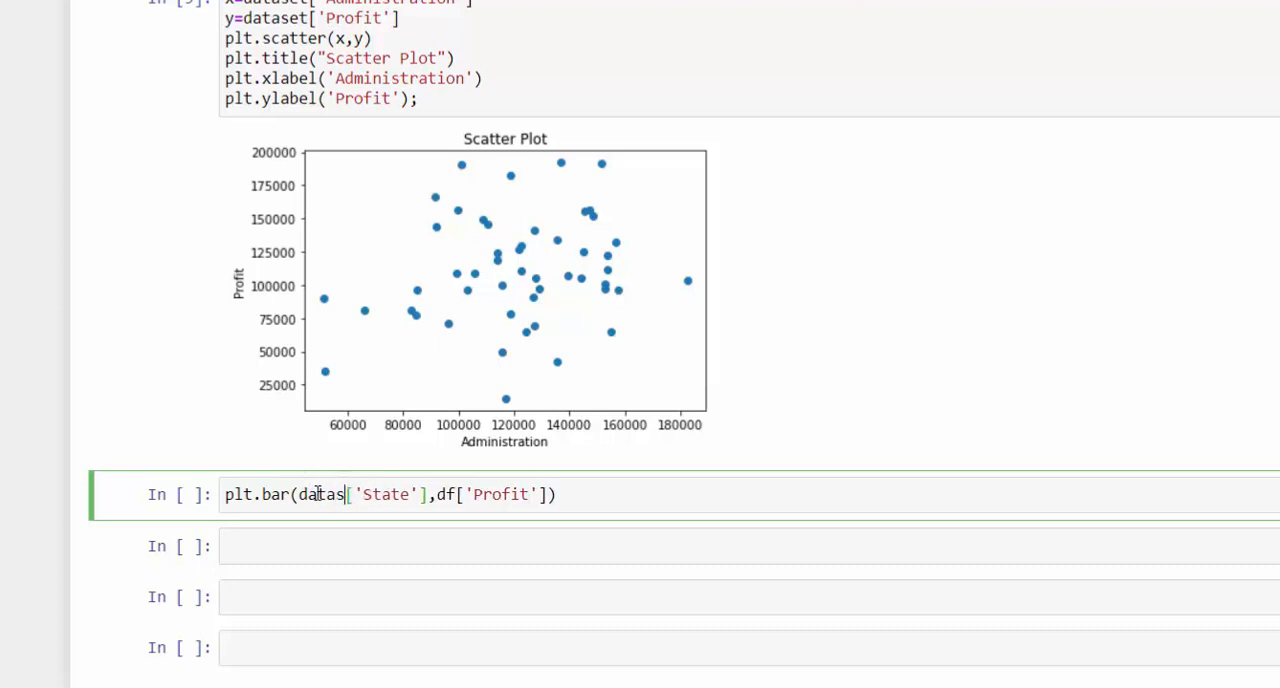
pyautogui.press('BackSpace')
pyautogui.press('BackSpace')
pyautogui.write('et')
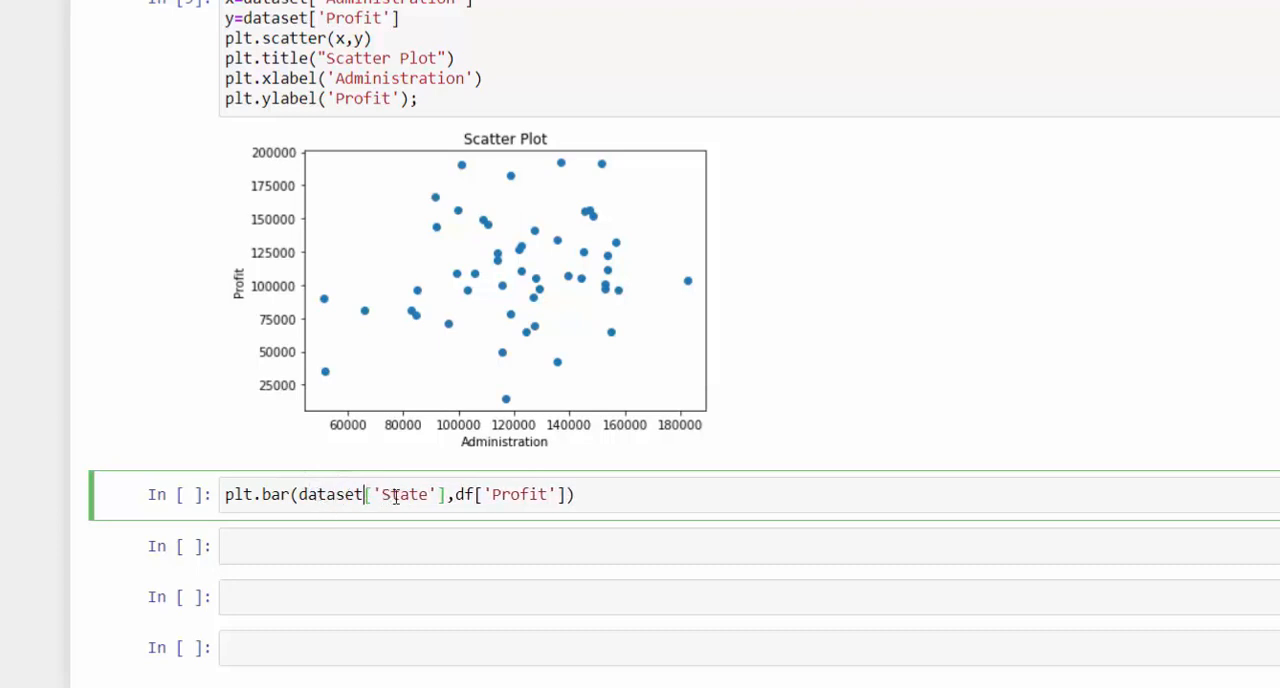
pyautogui.doubleClick(462, 494)
pyautogui.write('dataset')
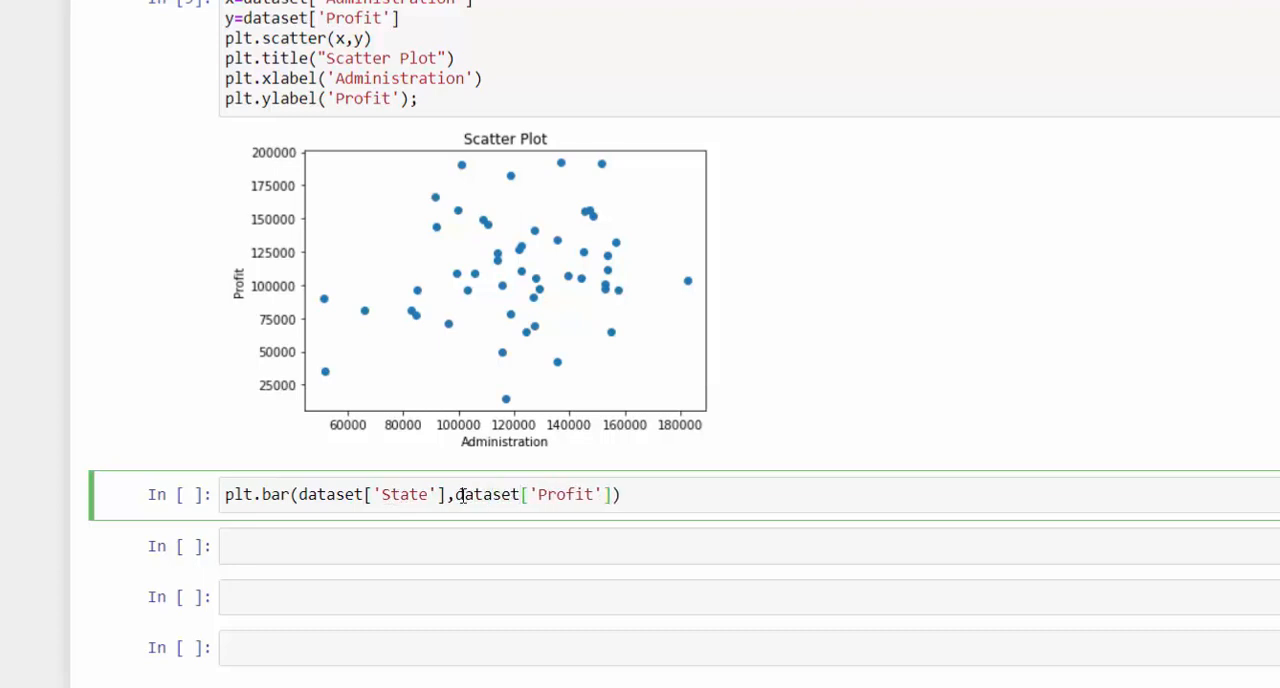
# - Run the plt.bar cell to draw the bar chart of Profit by State
pyautogui.click(690, 492)
pyautogui.hotkey('shift', 'Return')
pyautogui.scroll(-3, 520, 495)
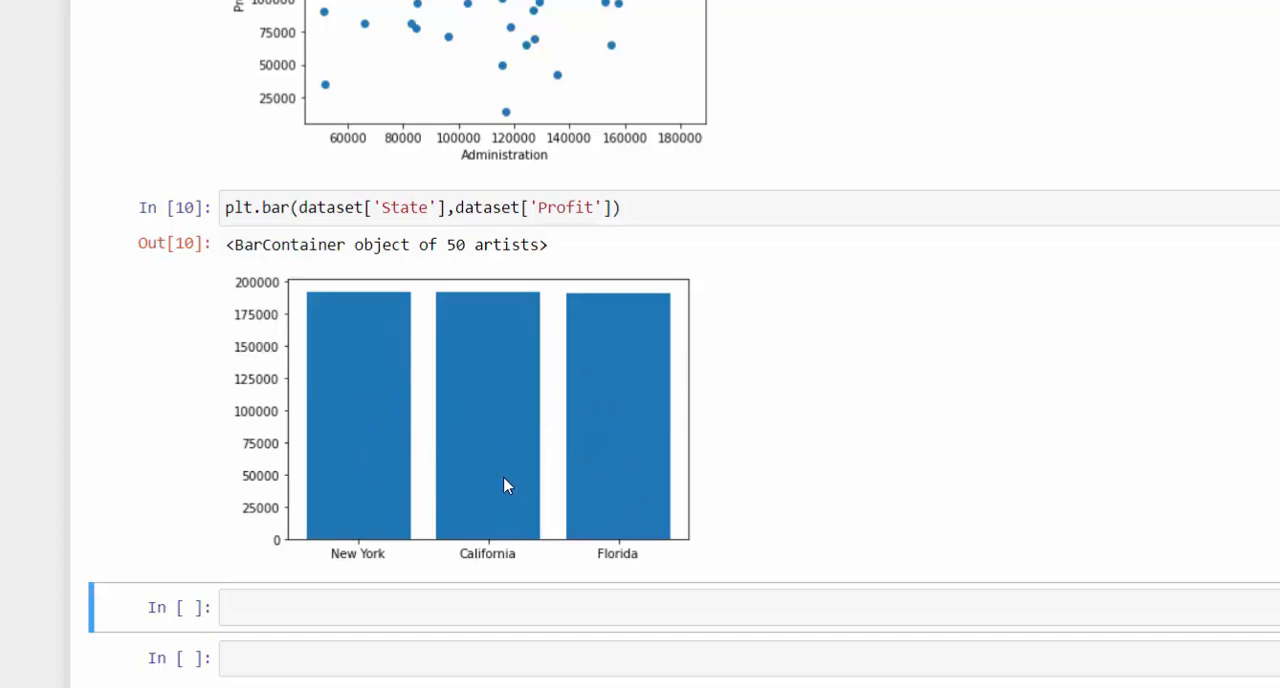
# - Copy the plt.title, plt.xlabel and plt.ylabel lines from the scatter plot cell and paste them below the plt.bar line
pyautogui.scroll(1, 560, 432)
pyautogui.scroll(3, 477, 300)
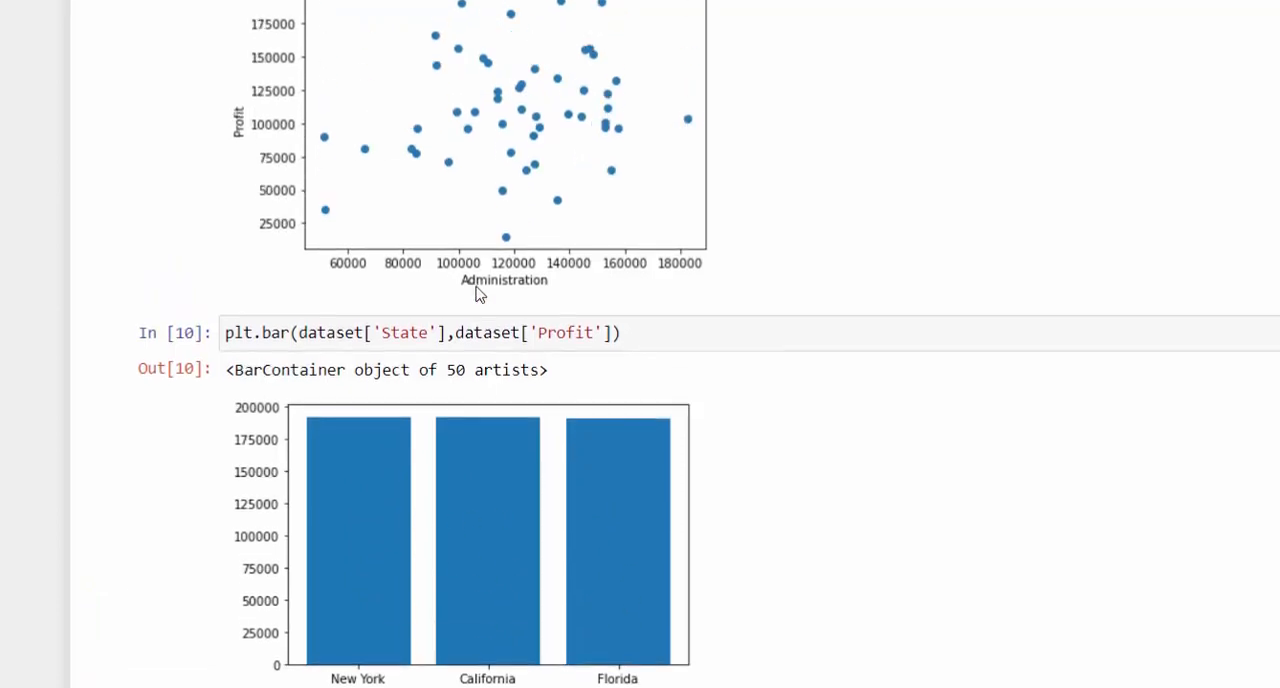
pyautogui.scroll(-2, 471, 326)
pyautogui.scroll(2, 547, 379)
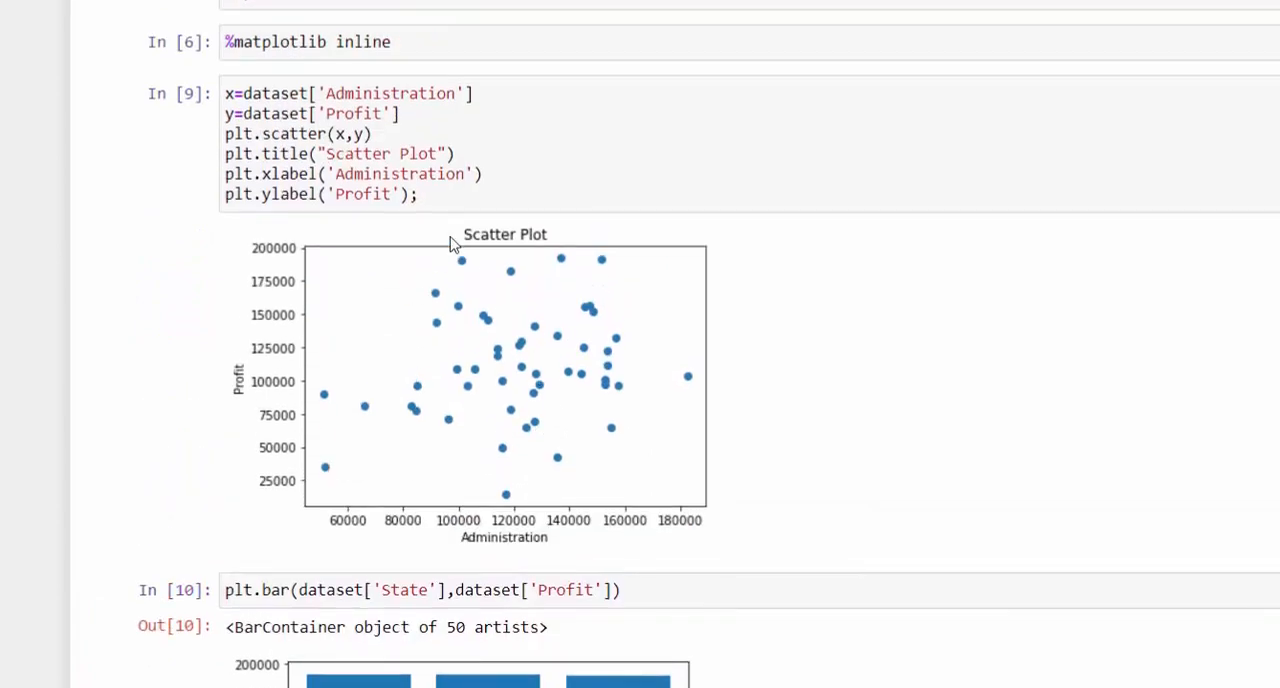
pyautogui.click(226, 133)
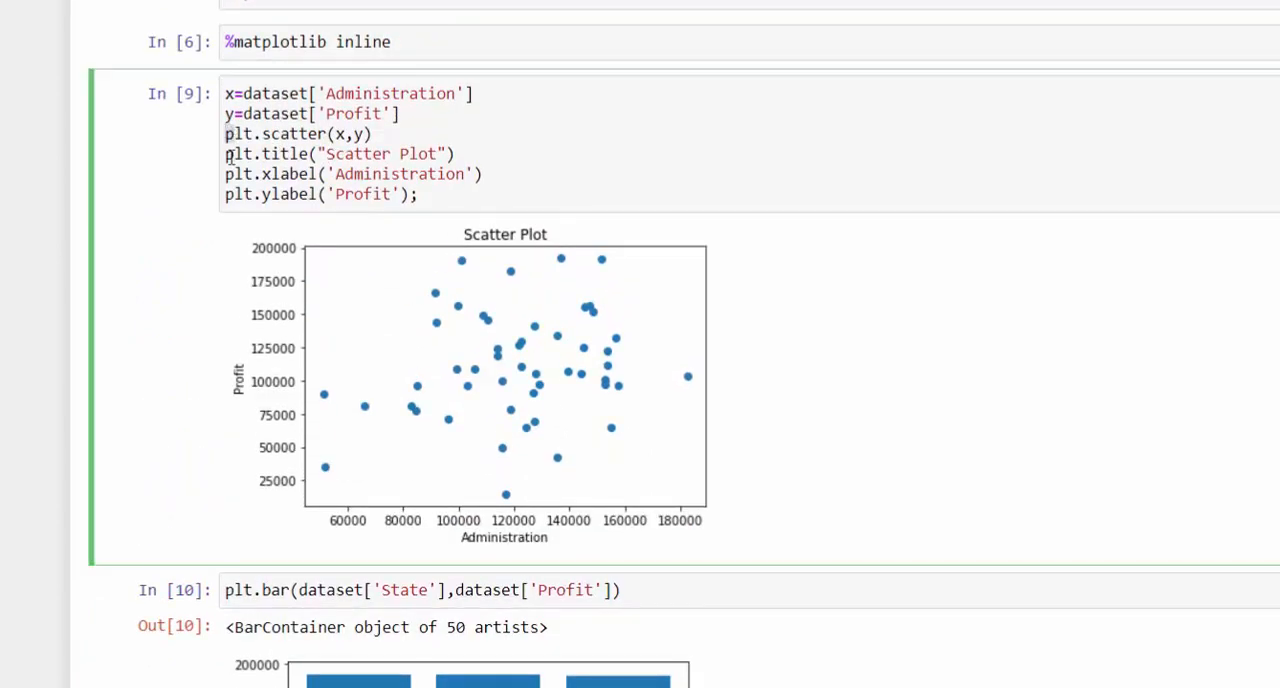
pyautogui.moveTo(228, 154); pyautogui.dragTo(442, 196)
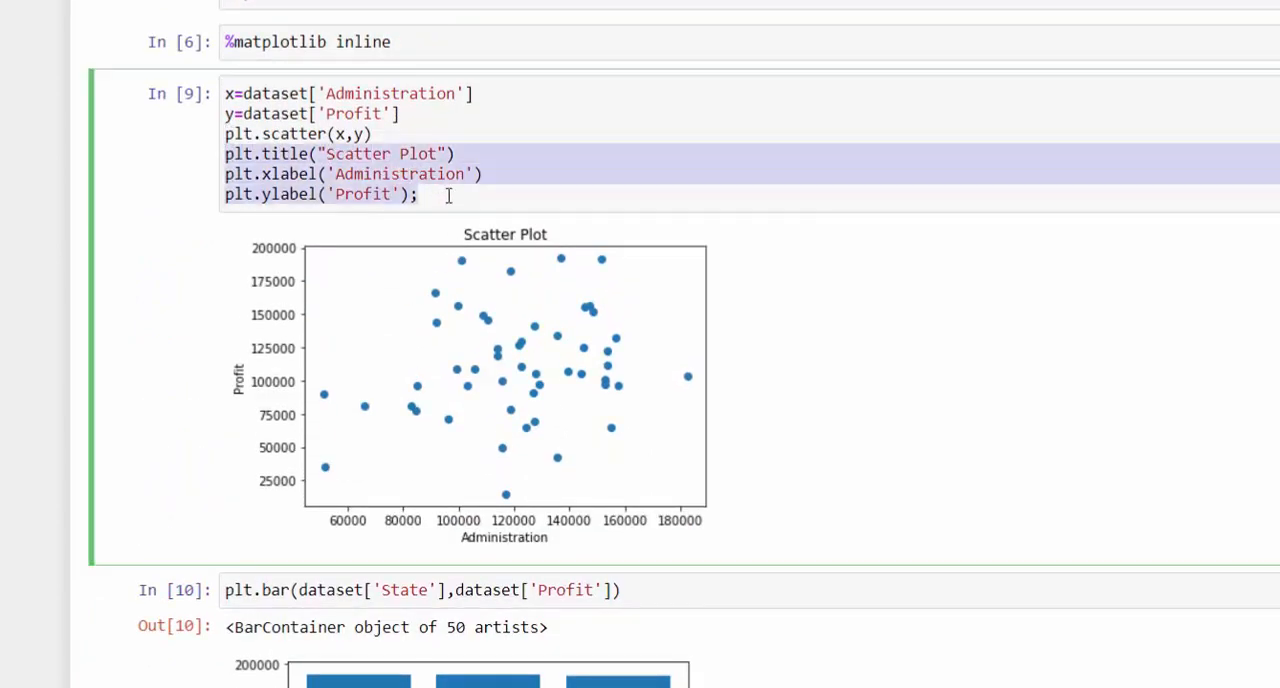
pyautogui.scroll(-5, 449, 209)
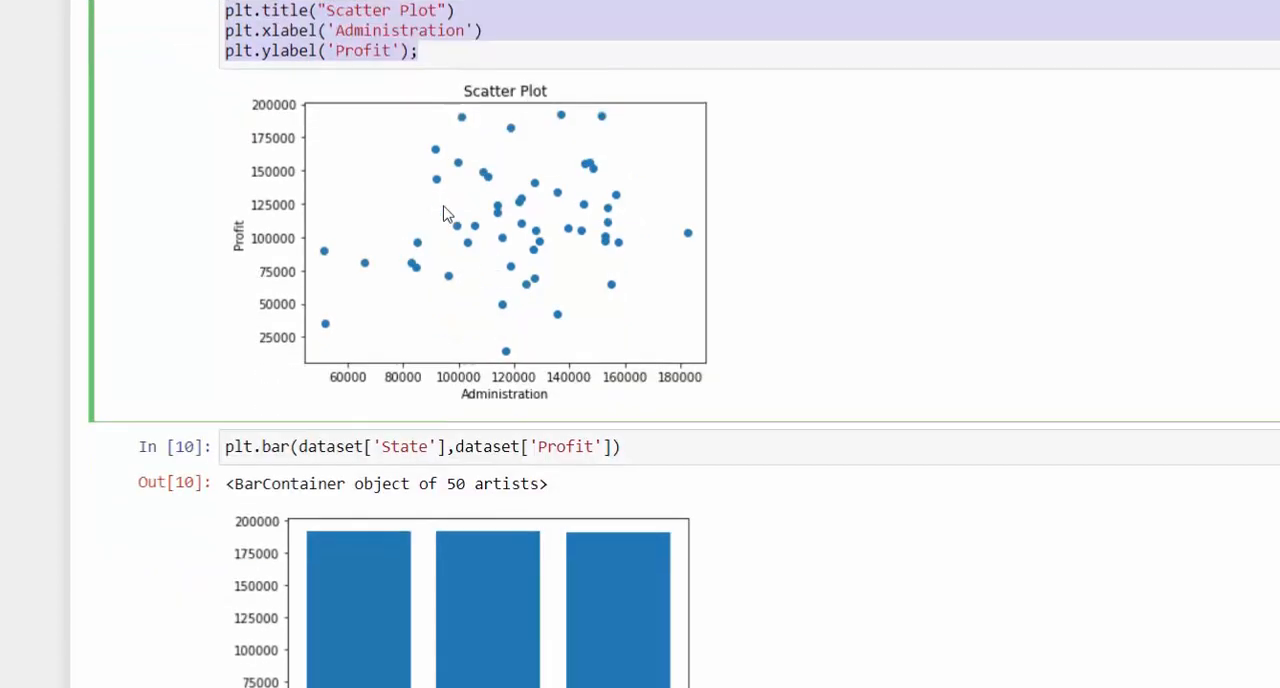
pyautogui.click(620, 50)
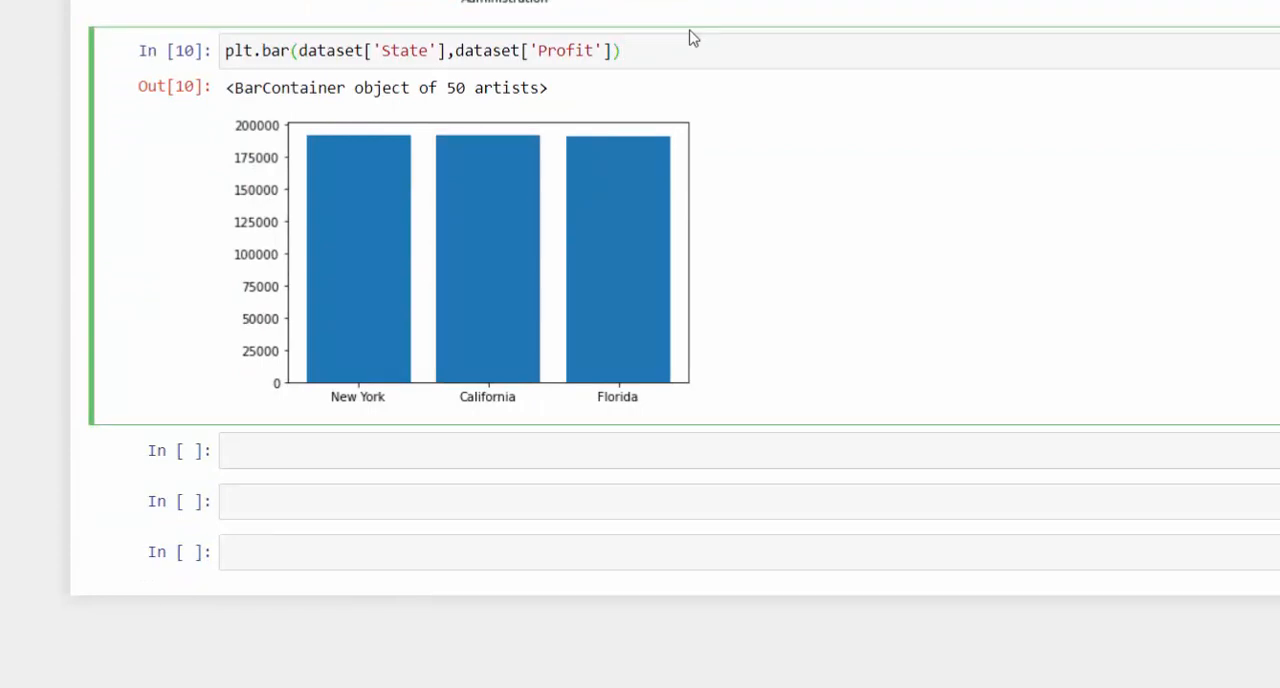
pyautogui.press('Return')
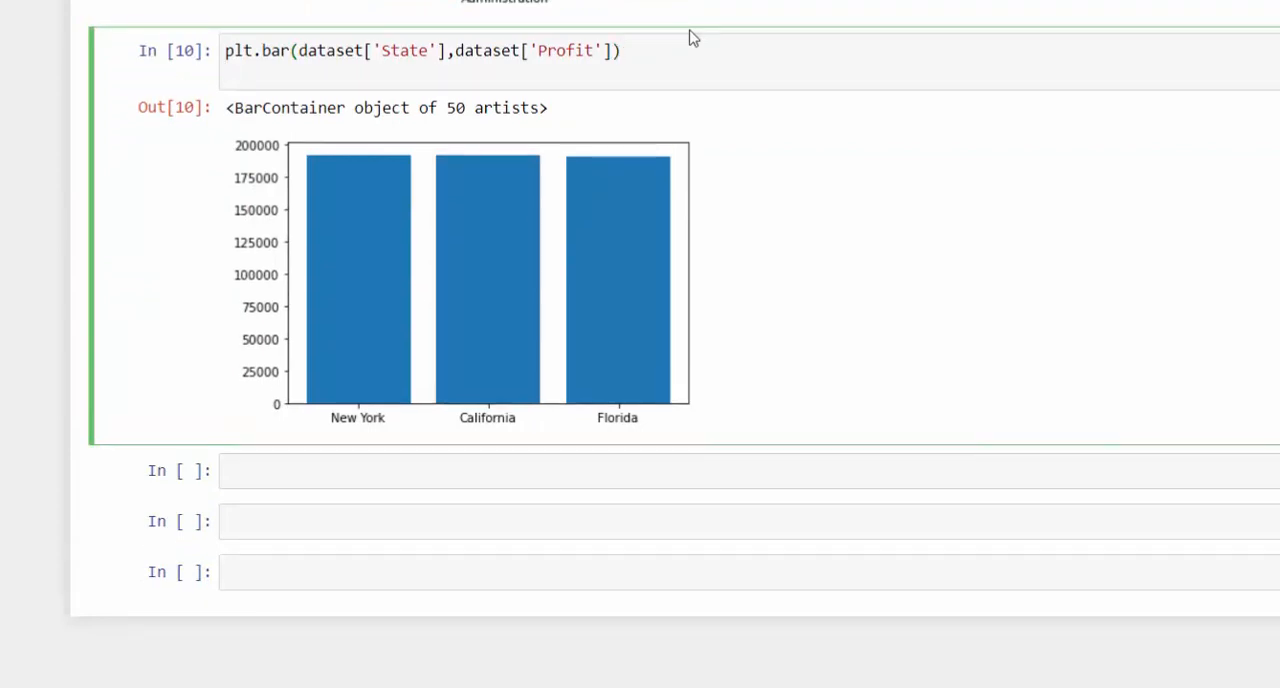
pyautogui.hotkey('ctrl', 'v')
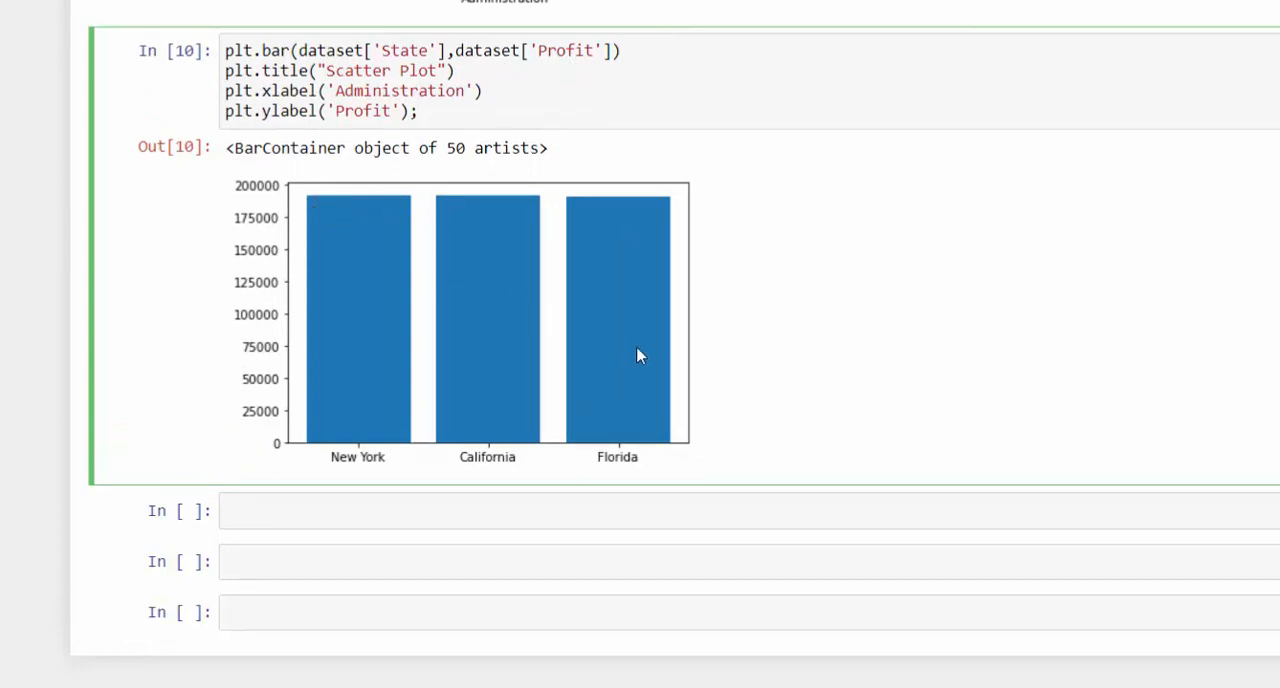
pyautogui.scroll(10, 543, 305)
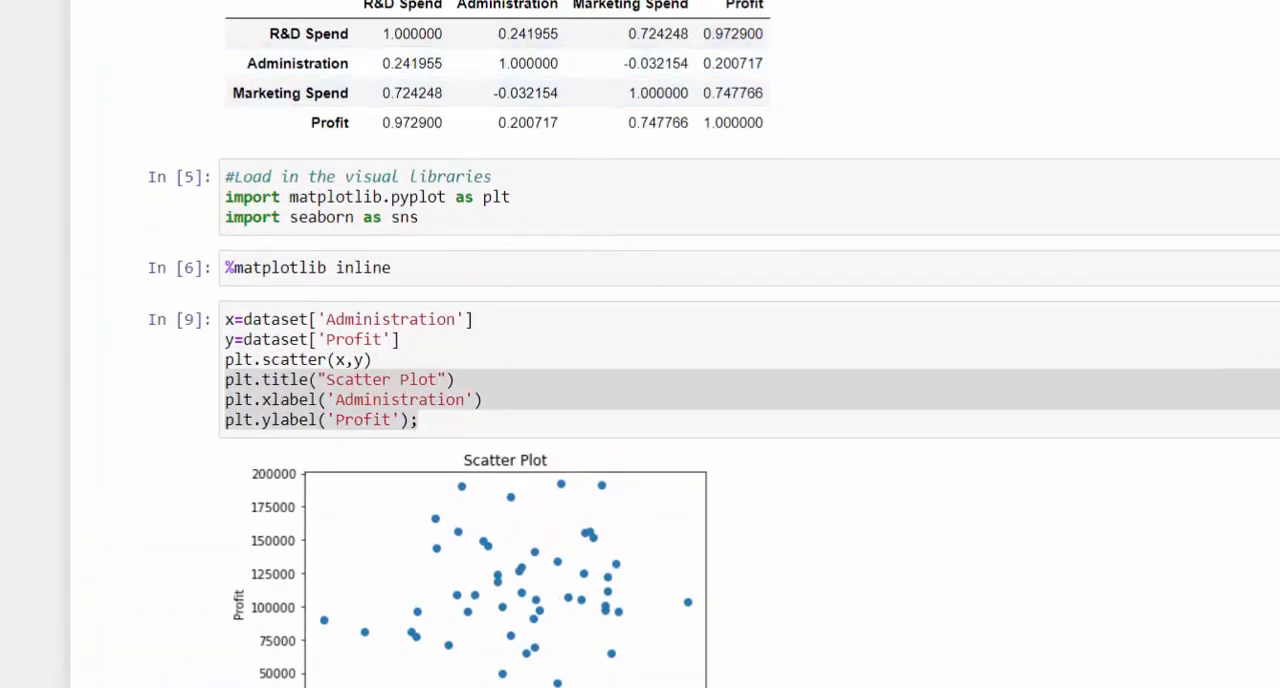
# - Copy the Marketing Spend column name from the correlation table and paste it over Profit in the plt.bar call
pyautogui.scroll(2, 590, 5)
pyautogui.moveTo(688, 113); pyautogui.dragTo(577, 119)
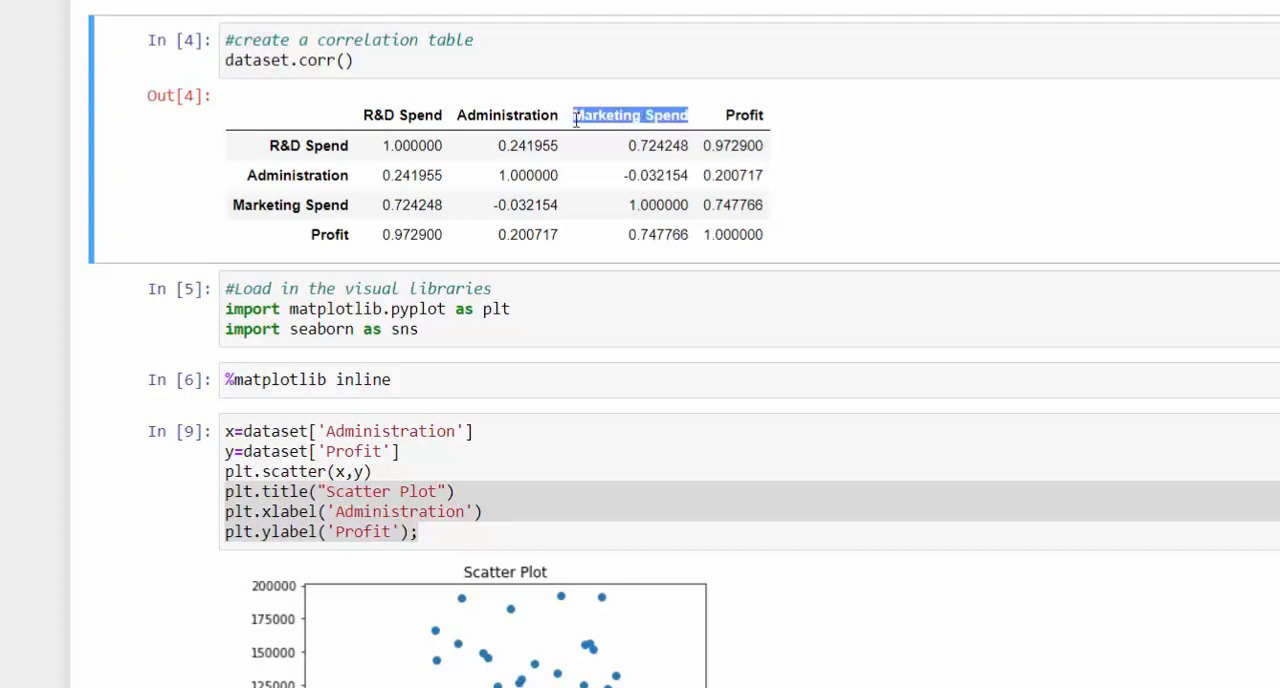
pyautogui.rightClick(577, 119)
pyautogui.click(640, 130)
pyautogui.scroll(-4, 688, 386)
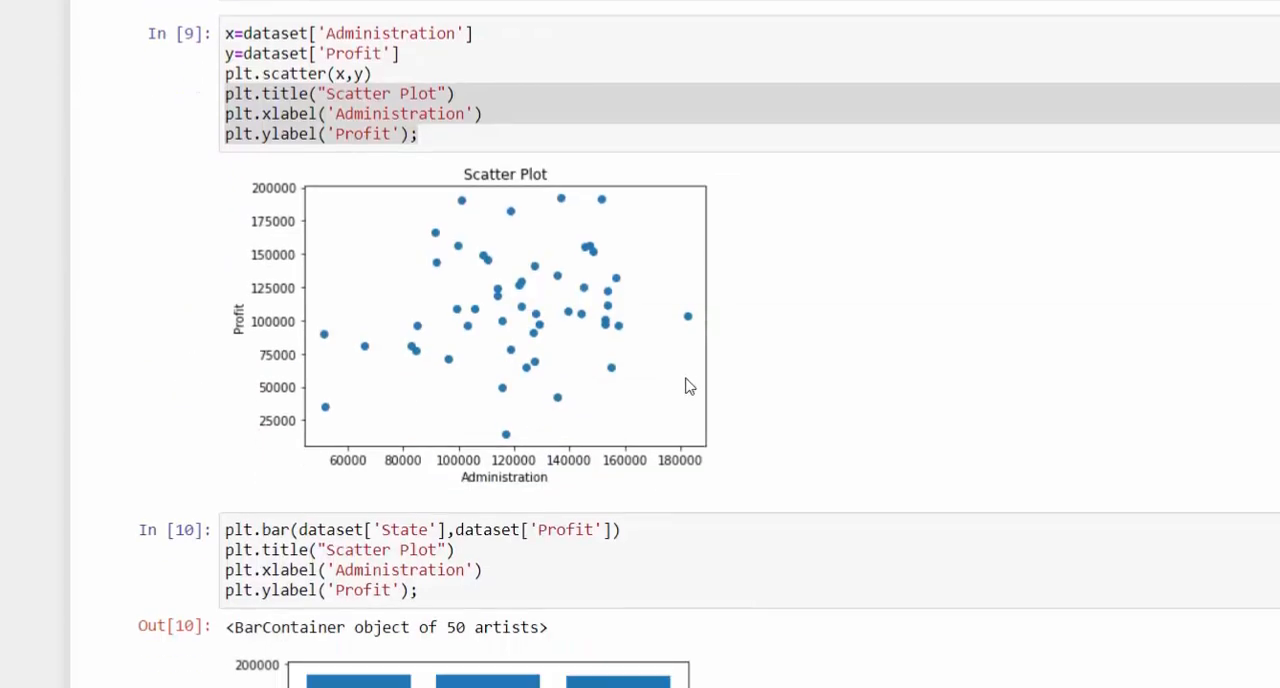
pyautogui.scroll(-4, 688, 386)
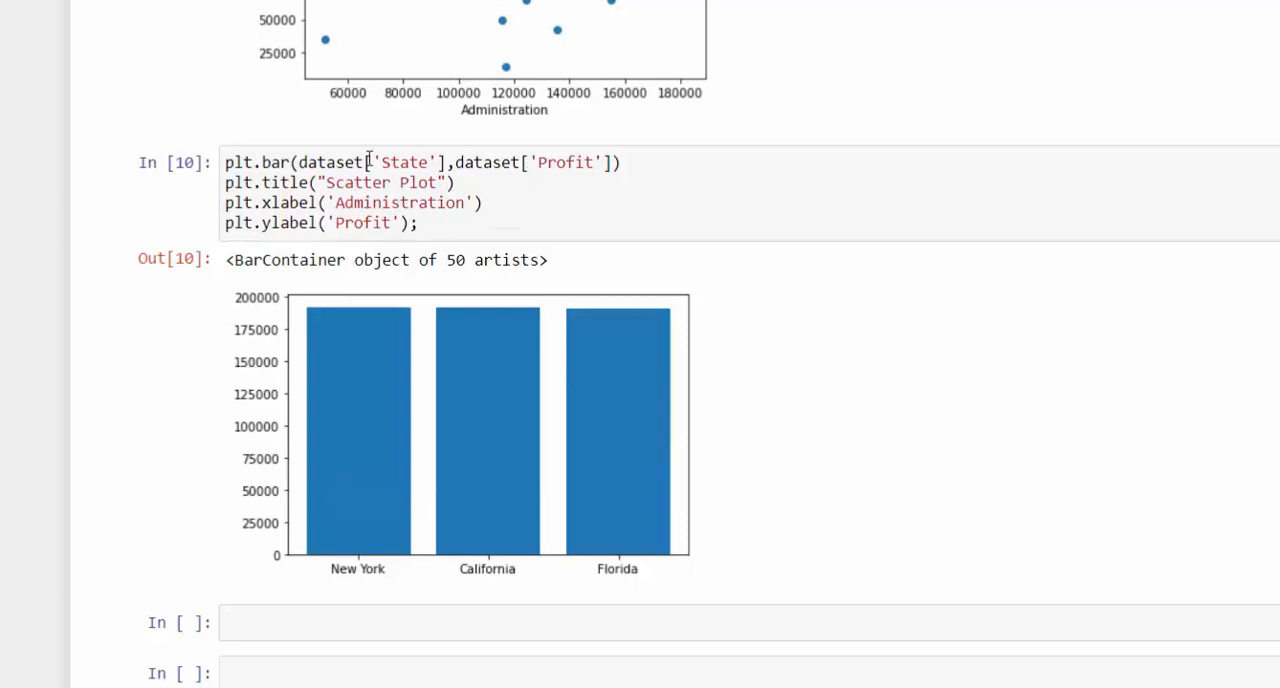
pyautogui.moveTo(381, 161); pyautogui.dragTo(423, 160)
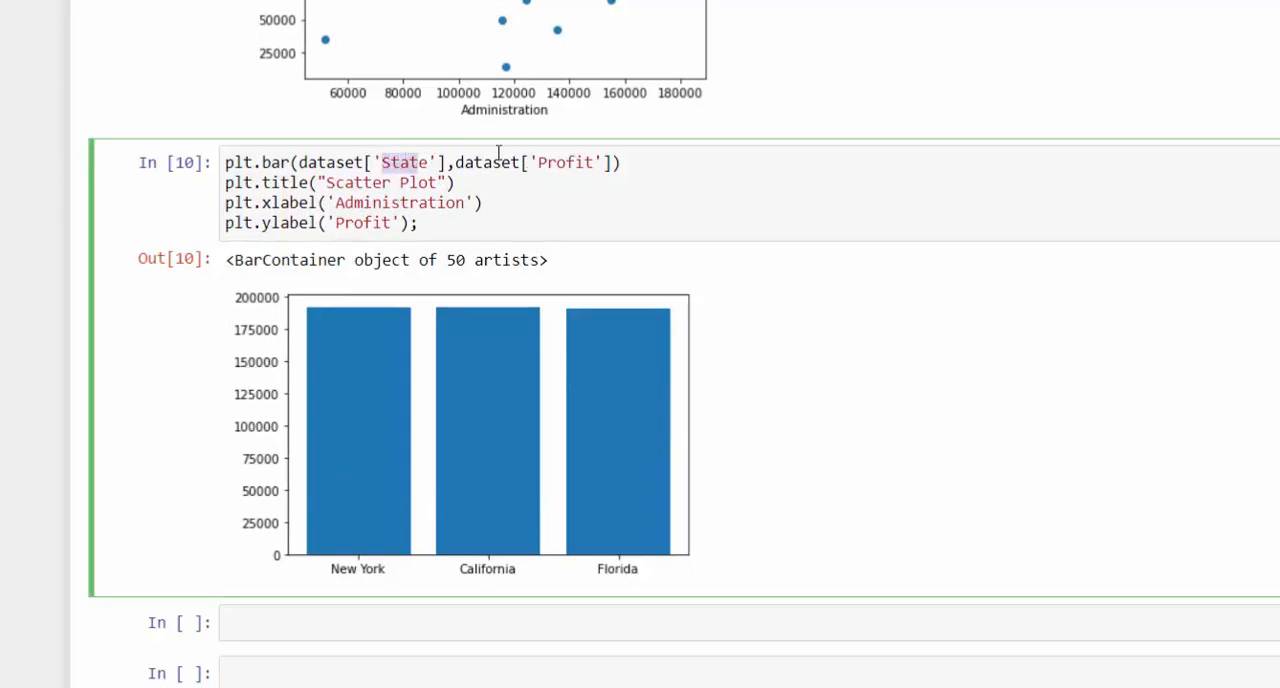
pyautogui.click(542, 162)
pyautogui.moveTo(538, 162); pyautogui.dragTo(596, 161)
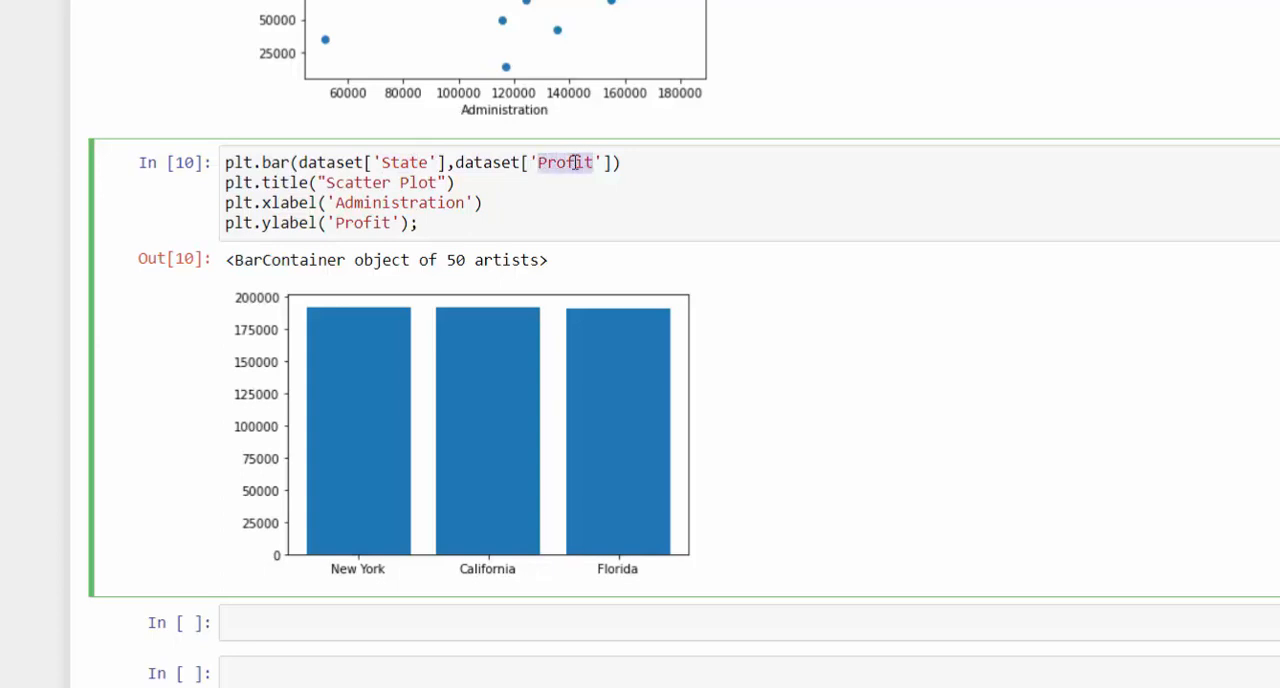
pyautogui.rightClick(576, 163)
pyautogui.click(590, 263)
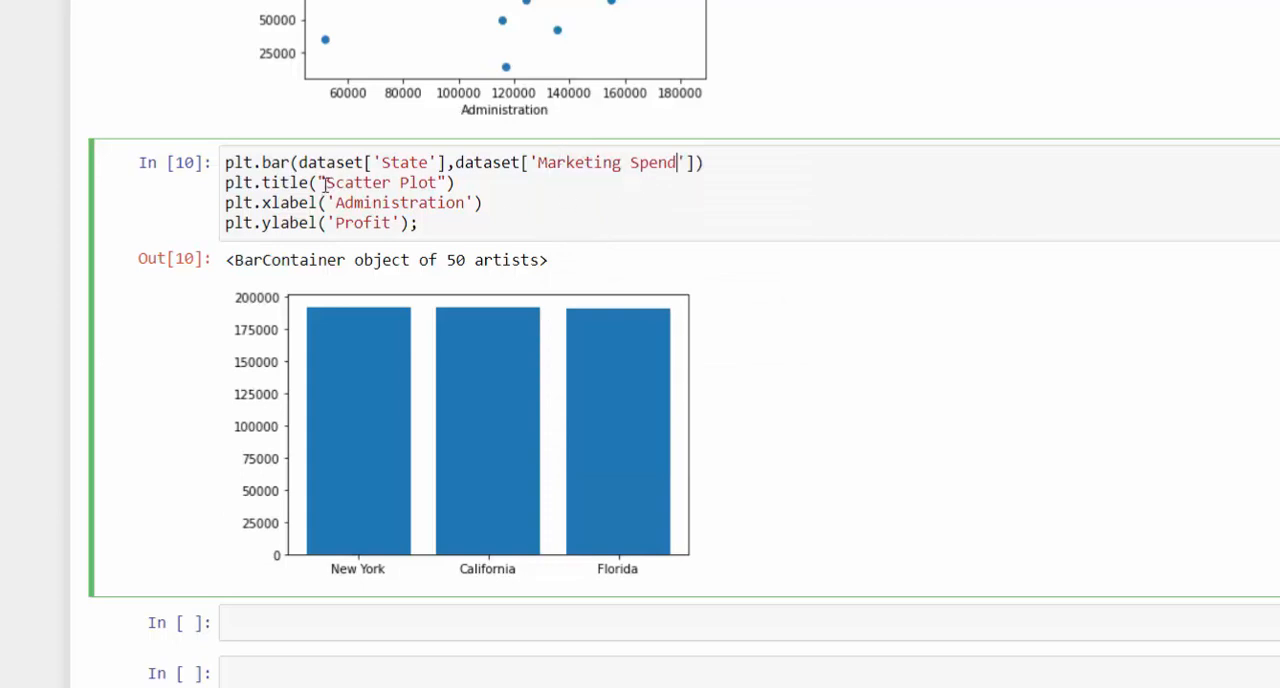
# - Change the bar chart's title to "Bar Plot", its x-axis label to State and its y-axis label to Marketing Spend
pyautogui.moveTo(325, 183); pyautogui.dragTo(387, 185)
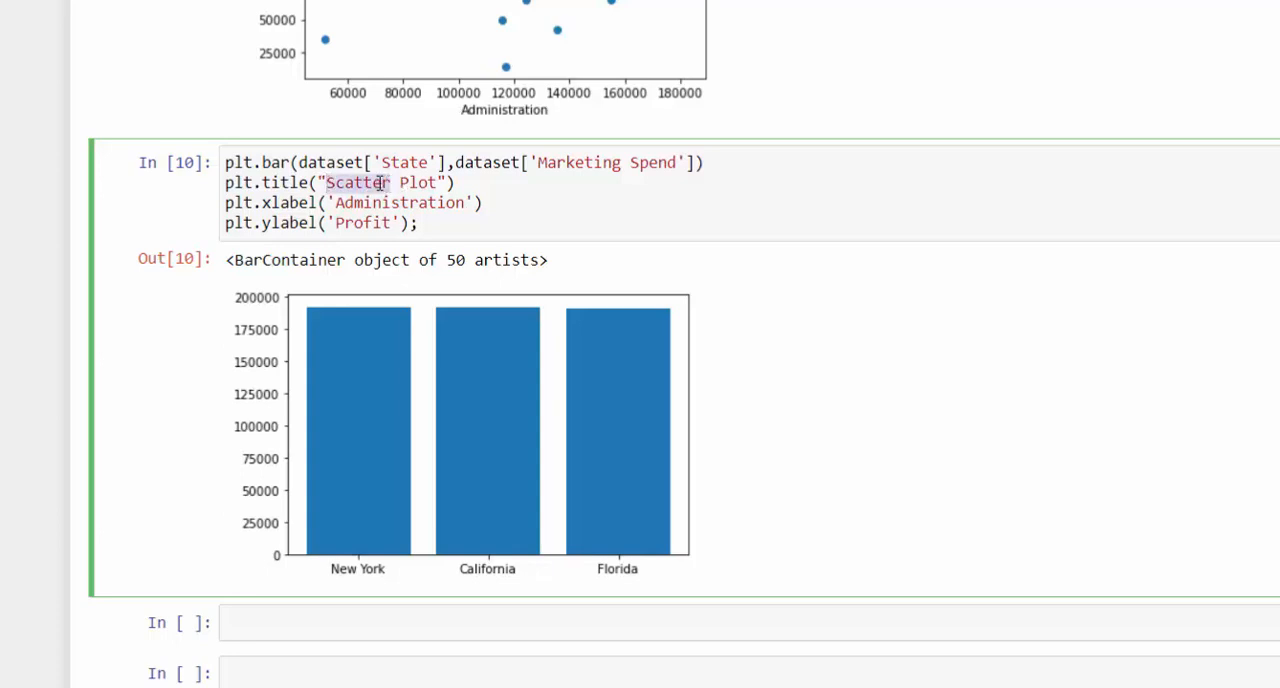
pyautogui.write('Bar')
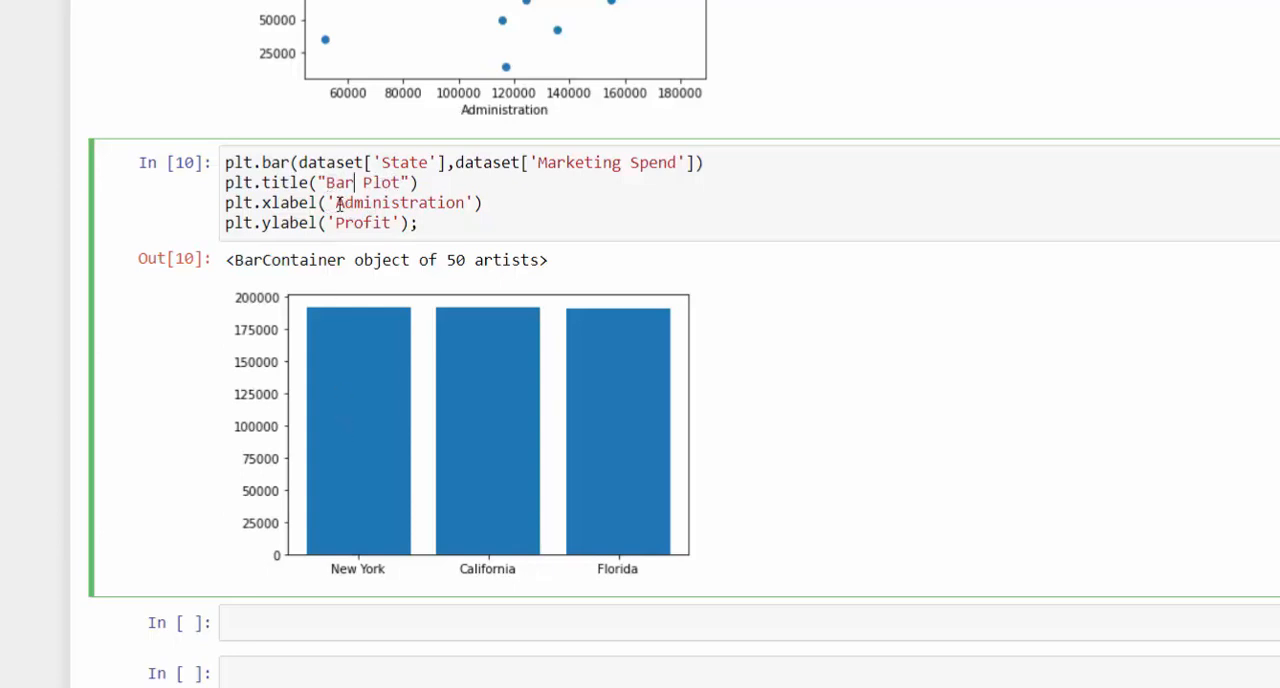
pyautogui.moveTo(335, 202); pyautogui.dragTo(470, 203)
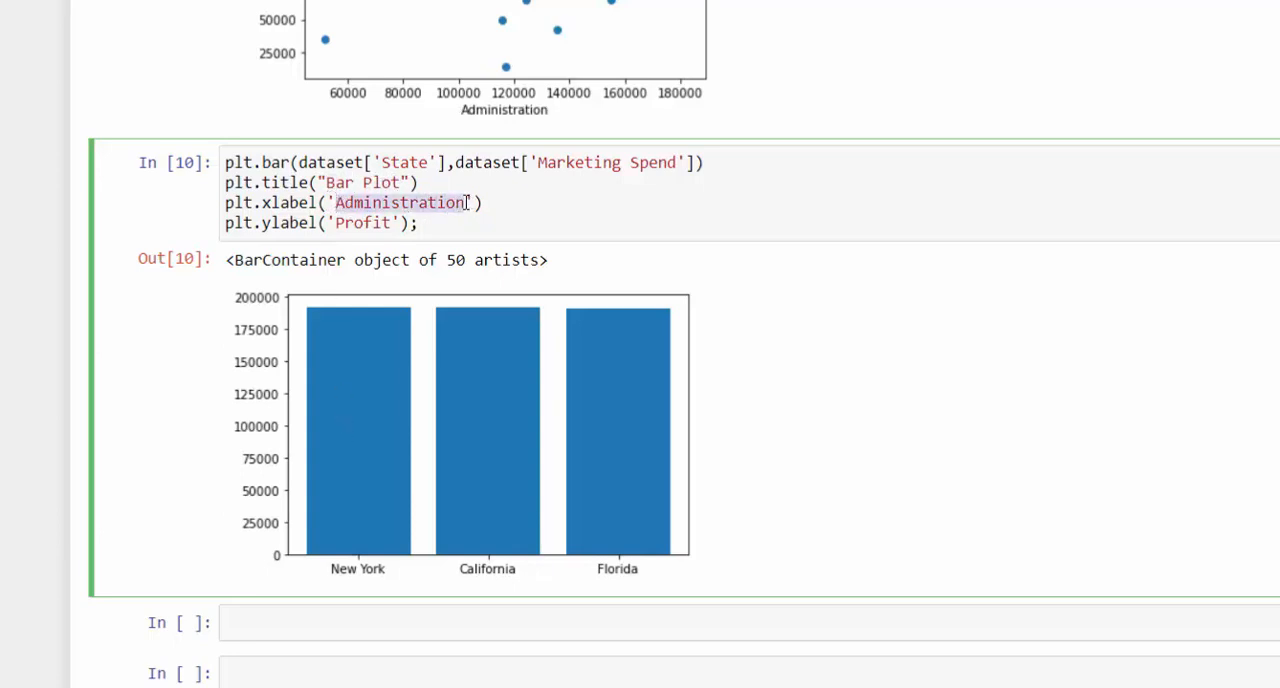
pyautogui.write('State')
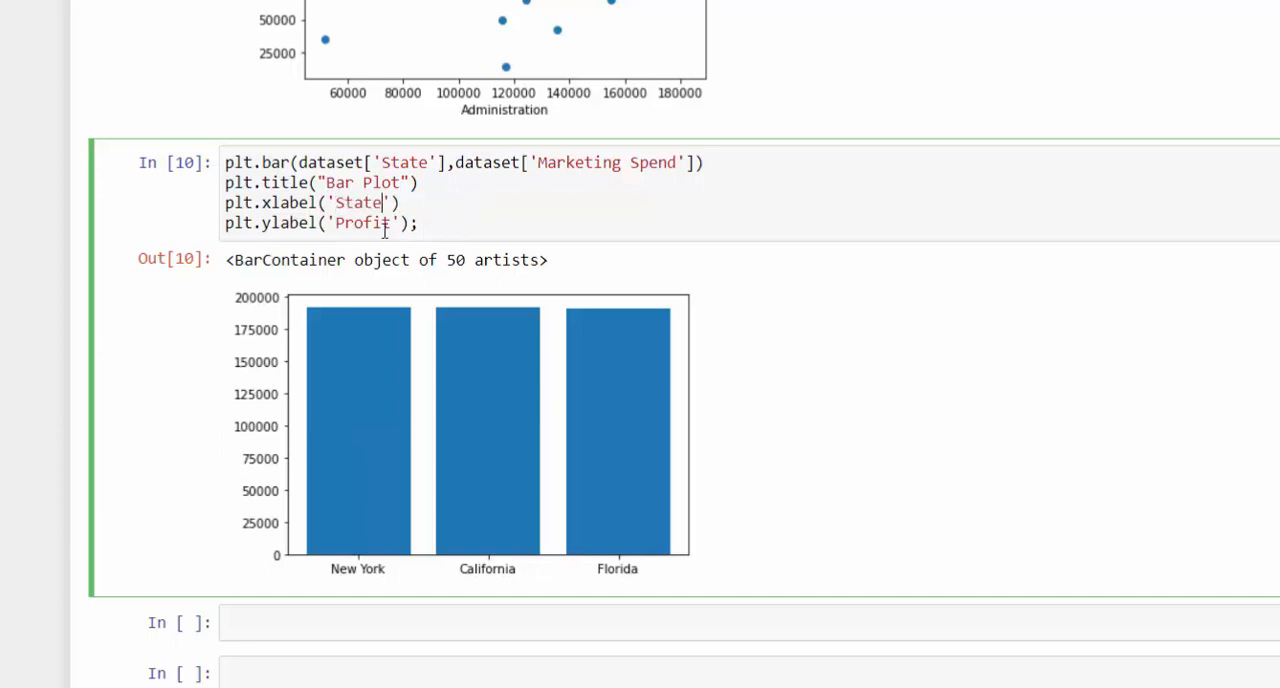
pyautogui.moveTo(335, 222); pyautogui.dragTo(393, 222)
pyautogui.rightClick(391, 222)
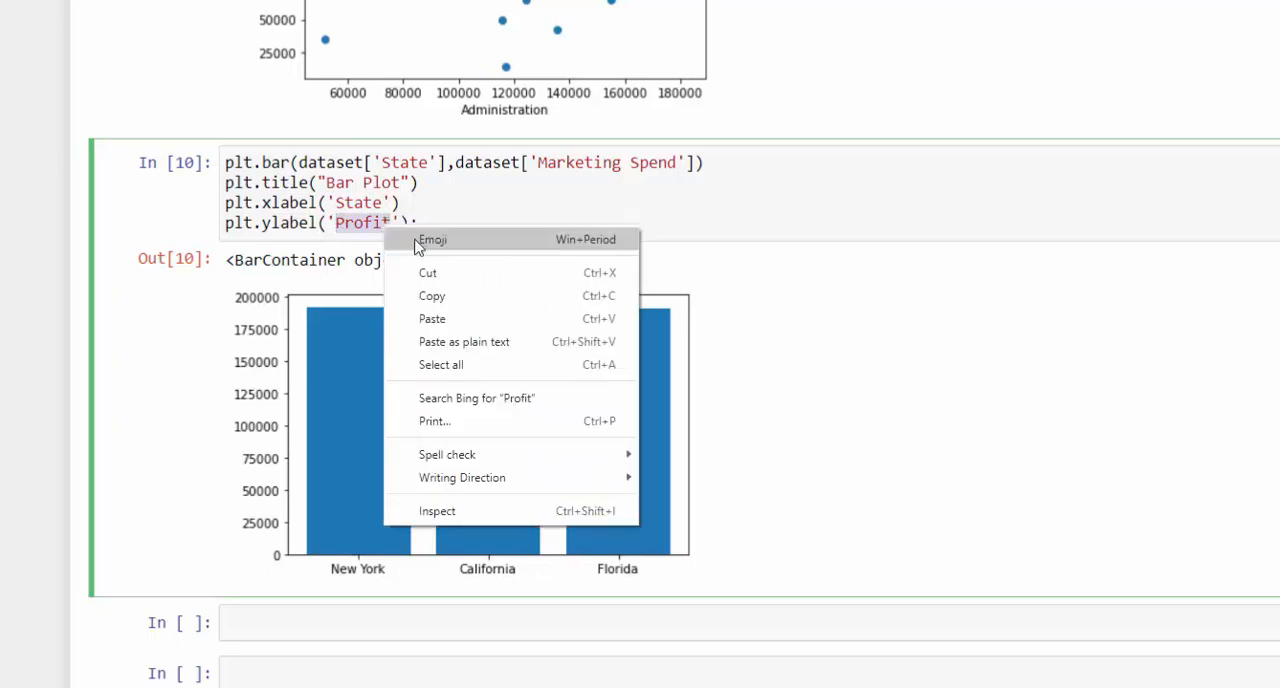
pyautogui.click(432, 293)
pyautogui.hotkey('ctrl', 'v')
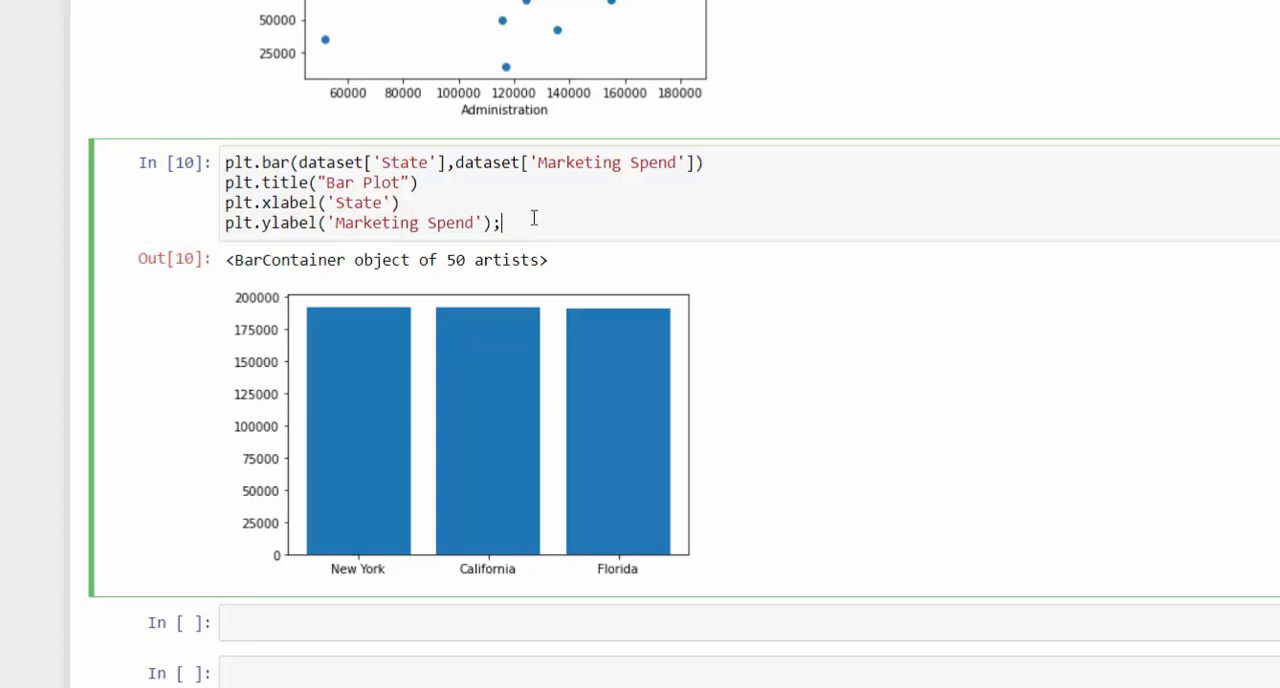
# - Run the edited plt.bar cell to draw Marketing Spend by State and review it alongside the scatter plot
pyautogui.hotkey('shift', 'Return')
pyautogui.scroll(-3, 578, 386)
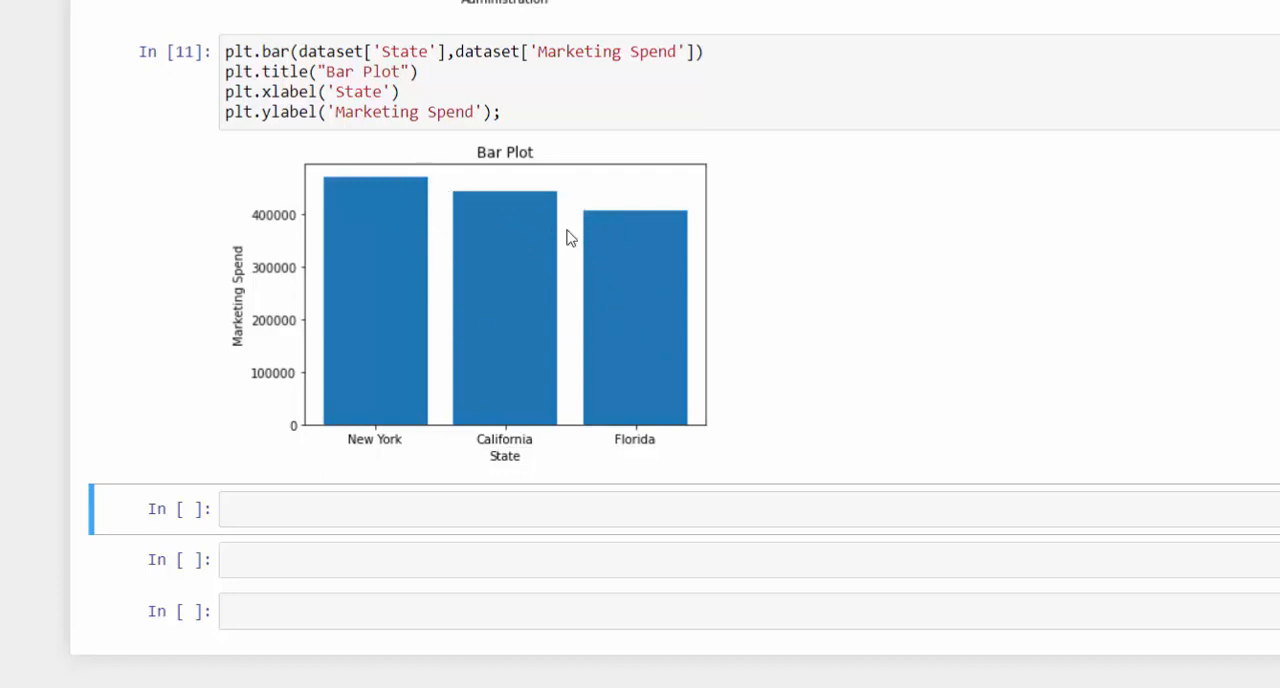
pyautogui.scroll(1, 540, 264)
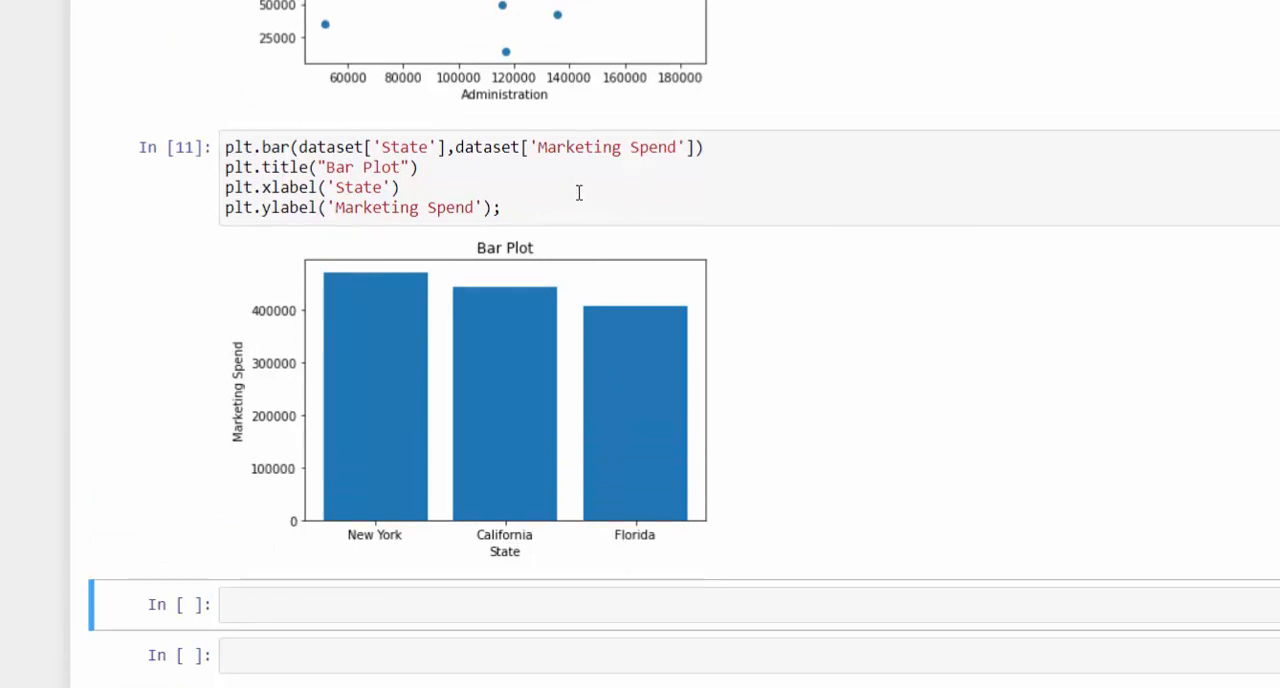
pyautogui.scroll(3, 586, 280)
pyautogui.scroll(-1, 591, 320)
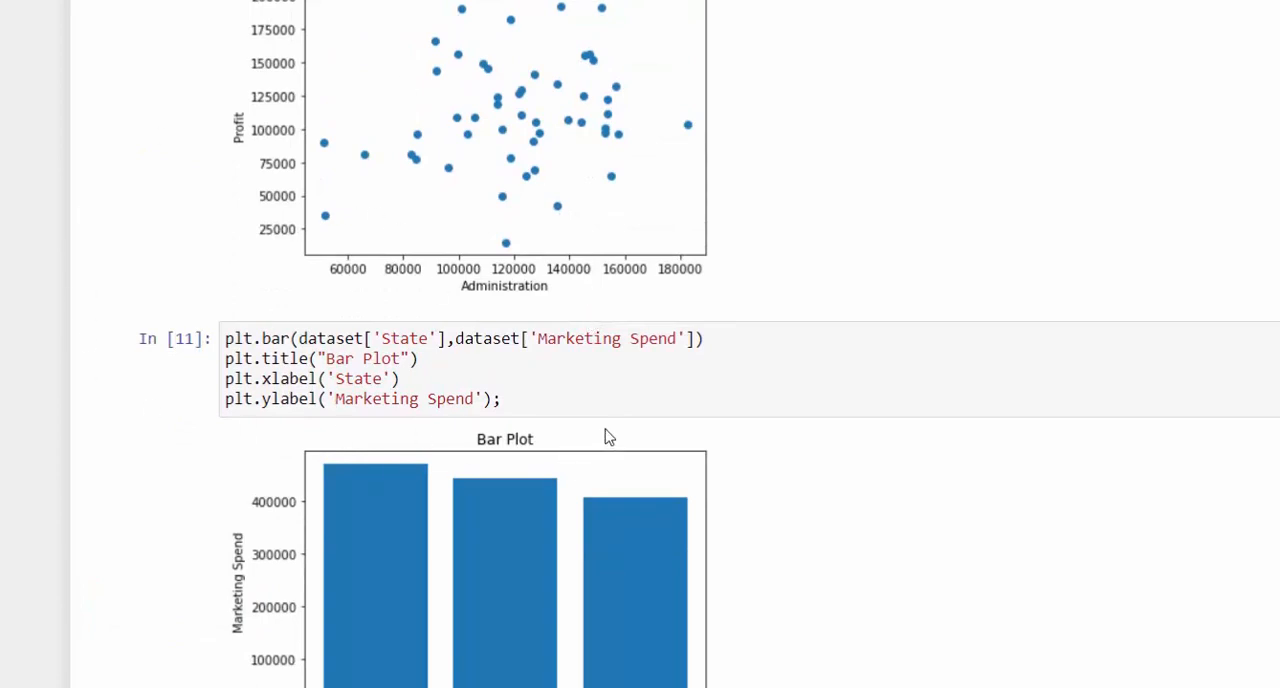
pyautogui.scroll(-2, 603, 414)
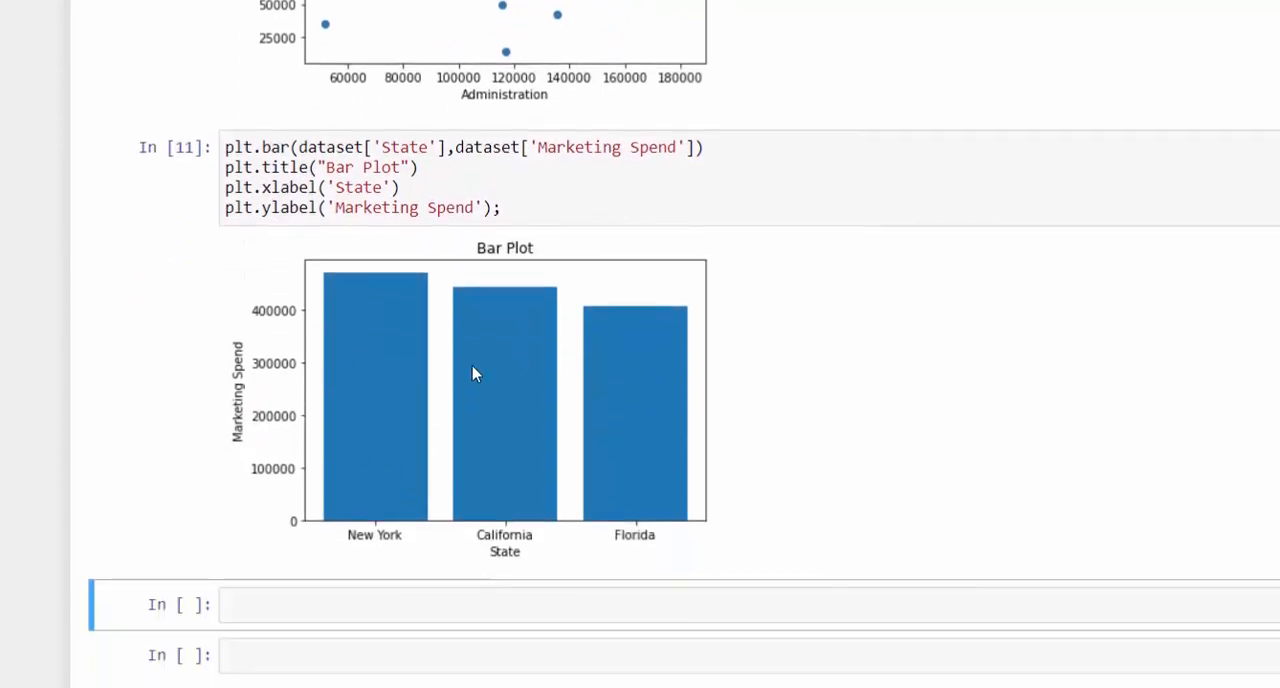
pyautogui.scroll(1, 492, 372)
pyautogui.scroll(1, 546, 357)
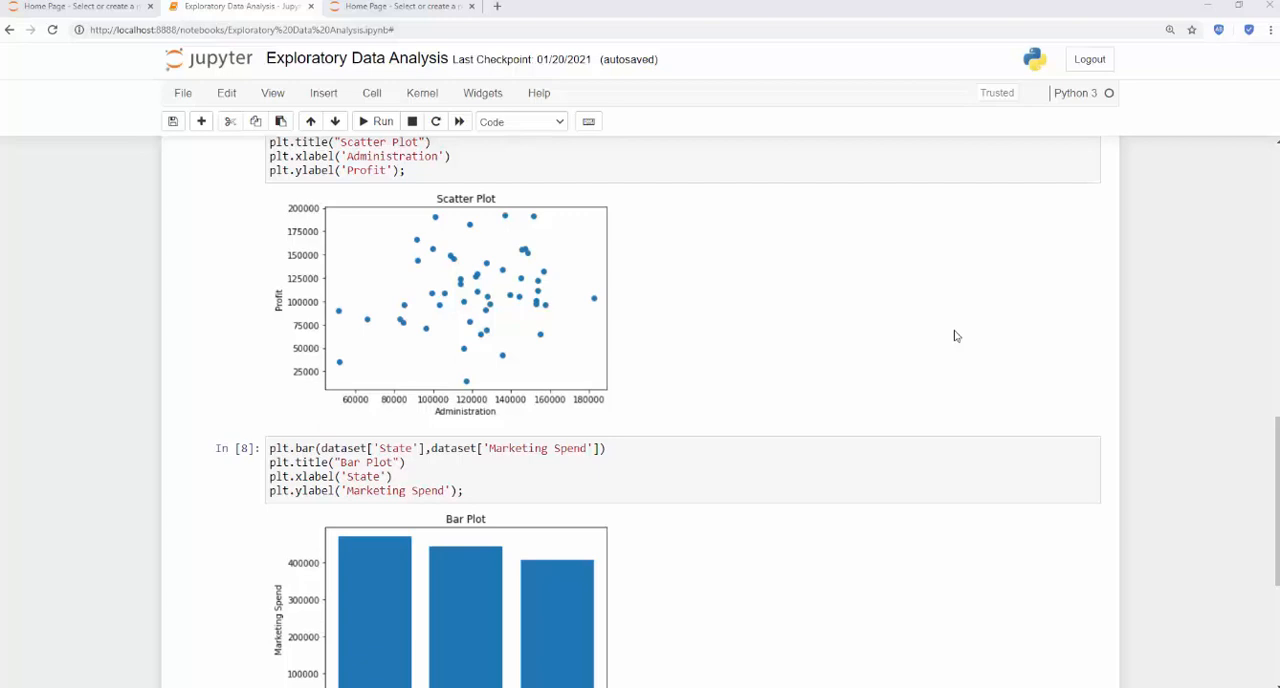
# - Enter import seaborn as sns in the empty cell below the bar chart and run it
pyautogui.scroll(-4, 906, 351)
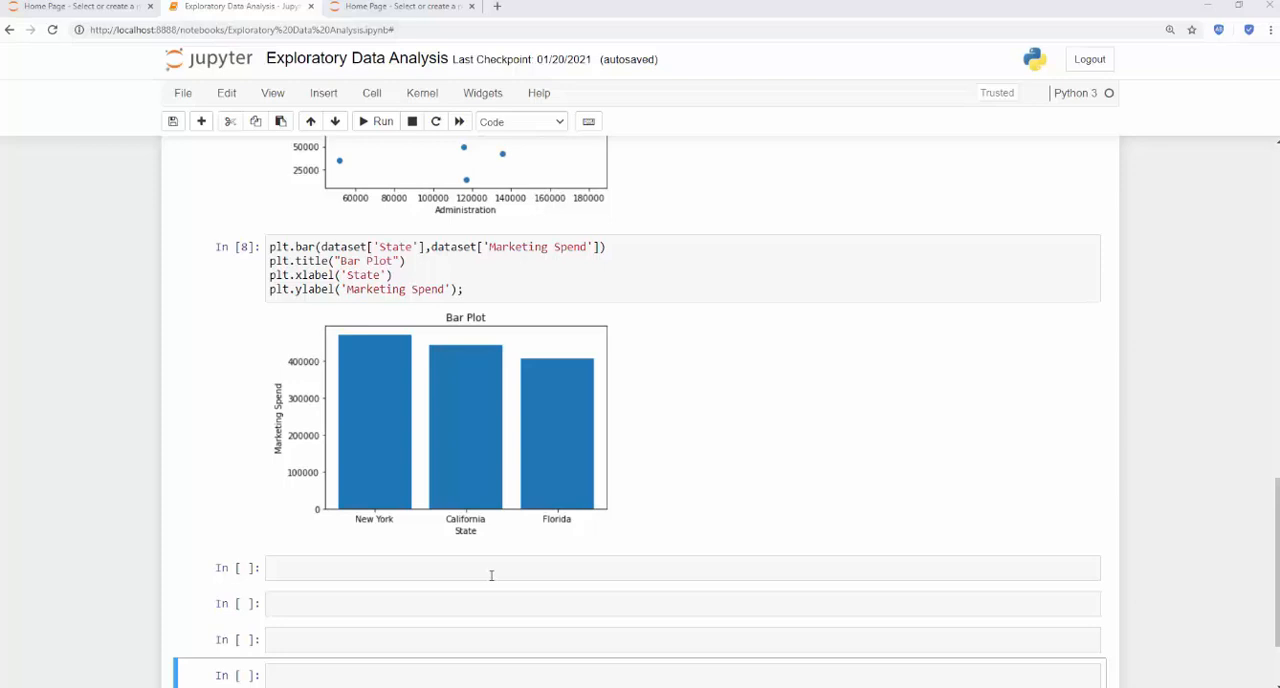
pyautogui.scroll(-3, 515, 568)
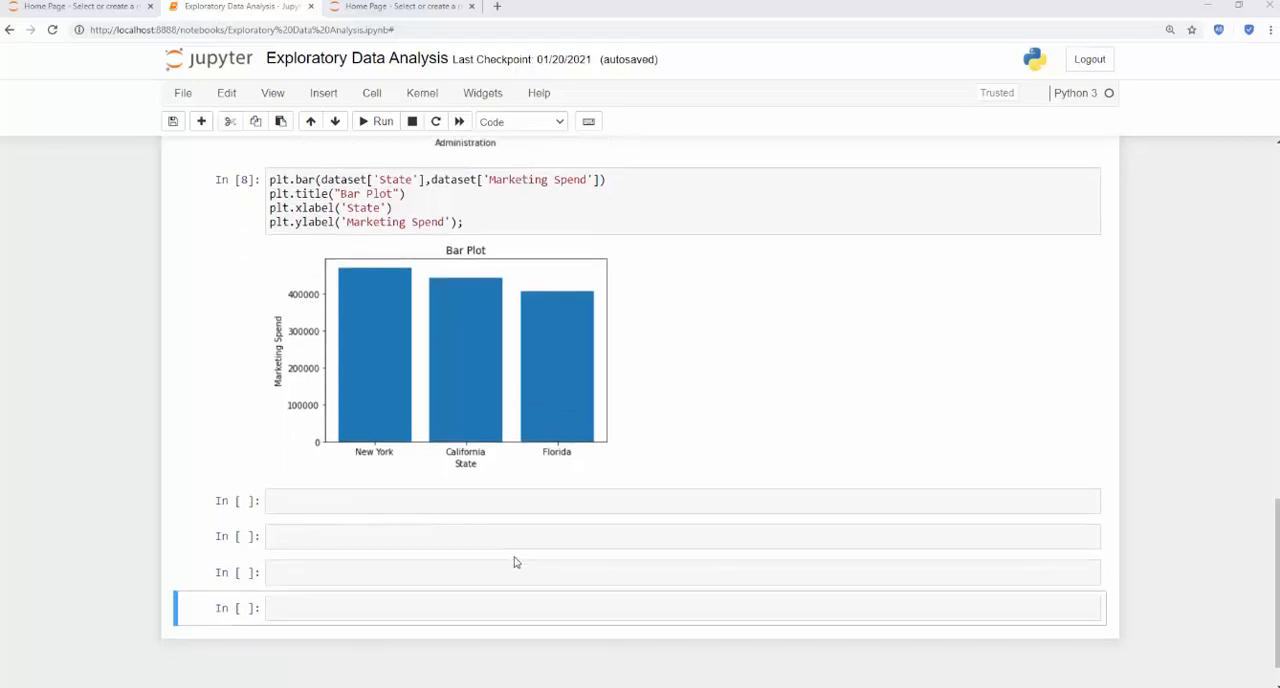
pyautogui.click(480, 458)
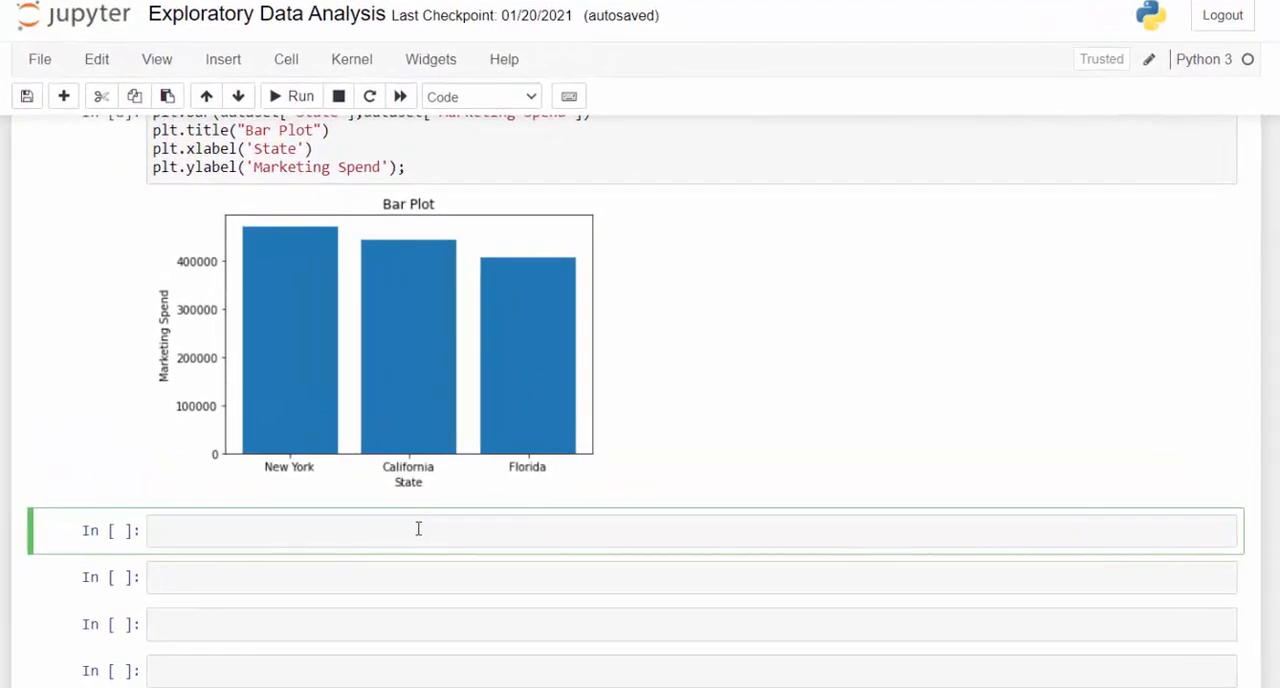
pyautogui.write('i')
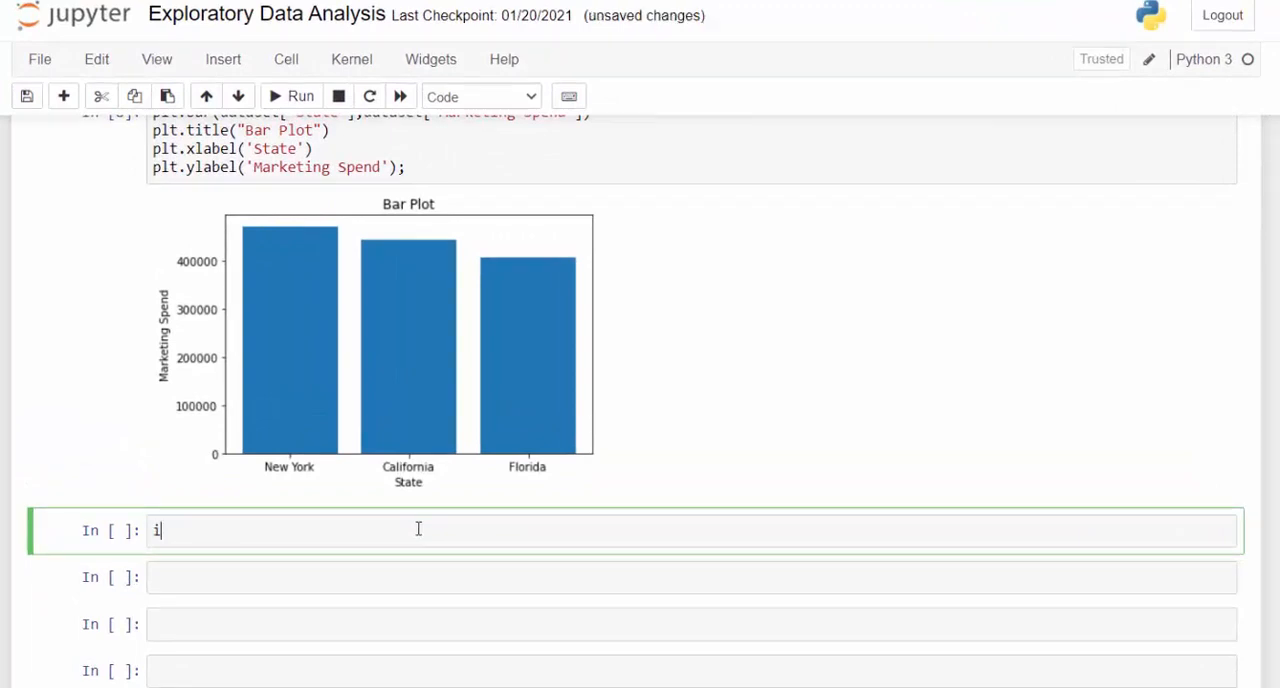
pyautogui.write('mport seabor')
pyautogui.write('n')
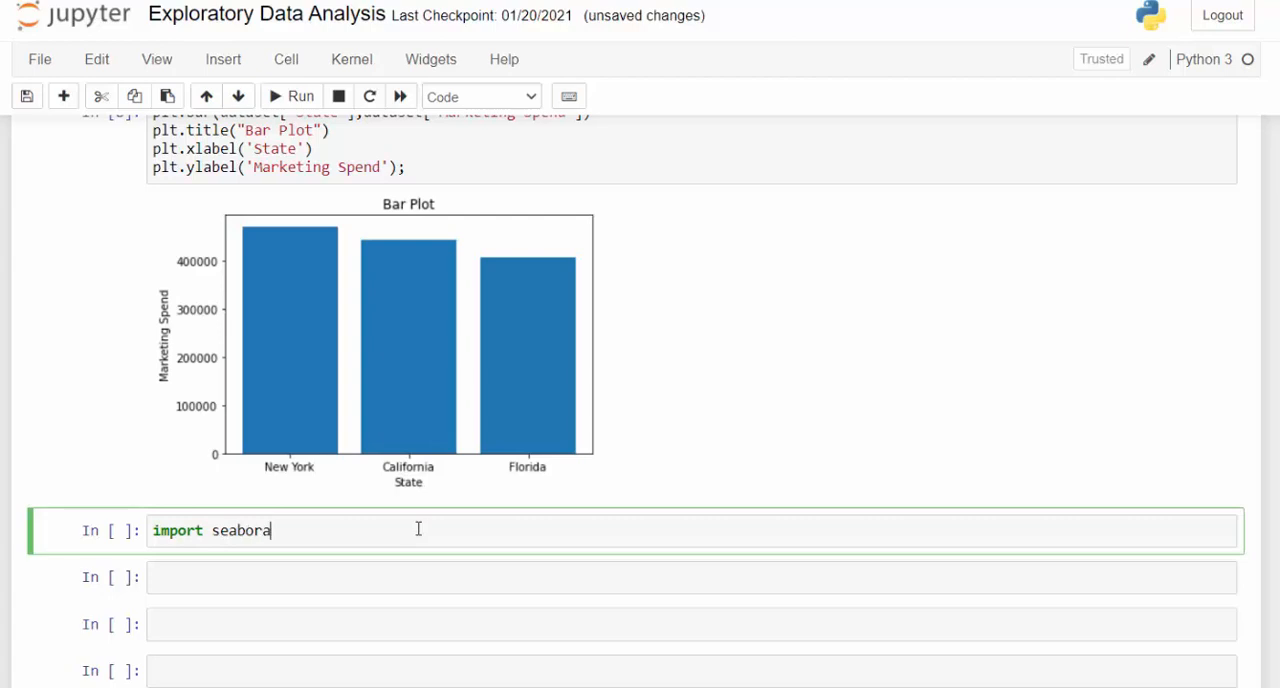
pyautogui.write(' as sns')
pyautogui.hotkey('shift', 'Return')
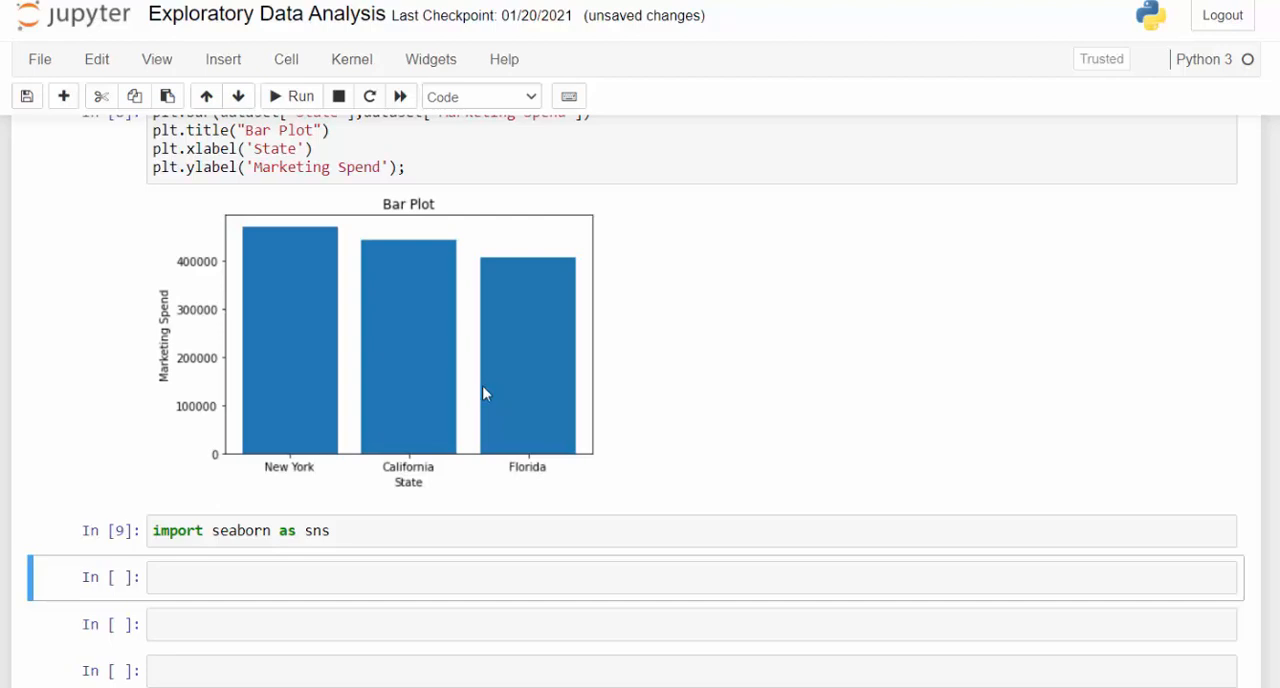
# - Begin an sns.boxplot() call in the cell below the seaborn import and check the function's signature
pyautogui.click(262, 564)
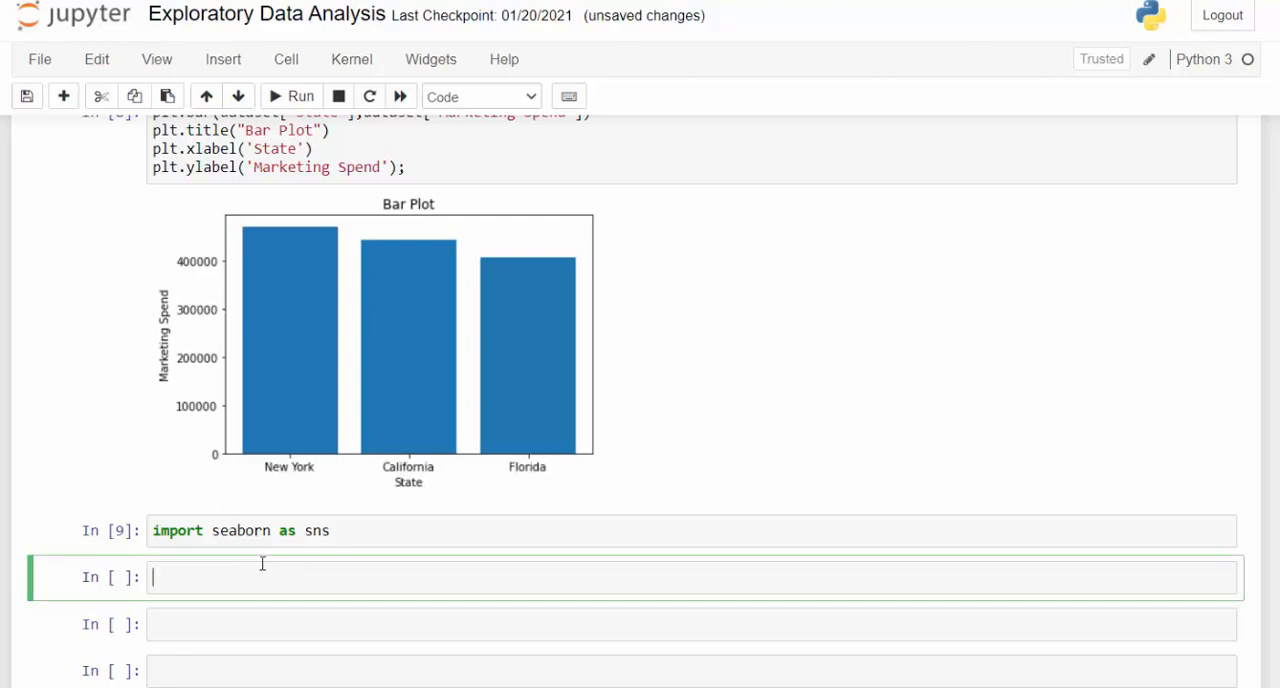
pyautogui.write('sns.boxplot(')
pyautogui.hotkey('shift', 'Tab')
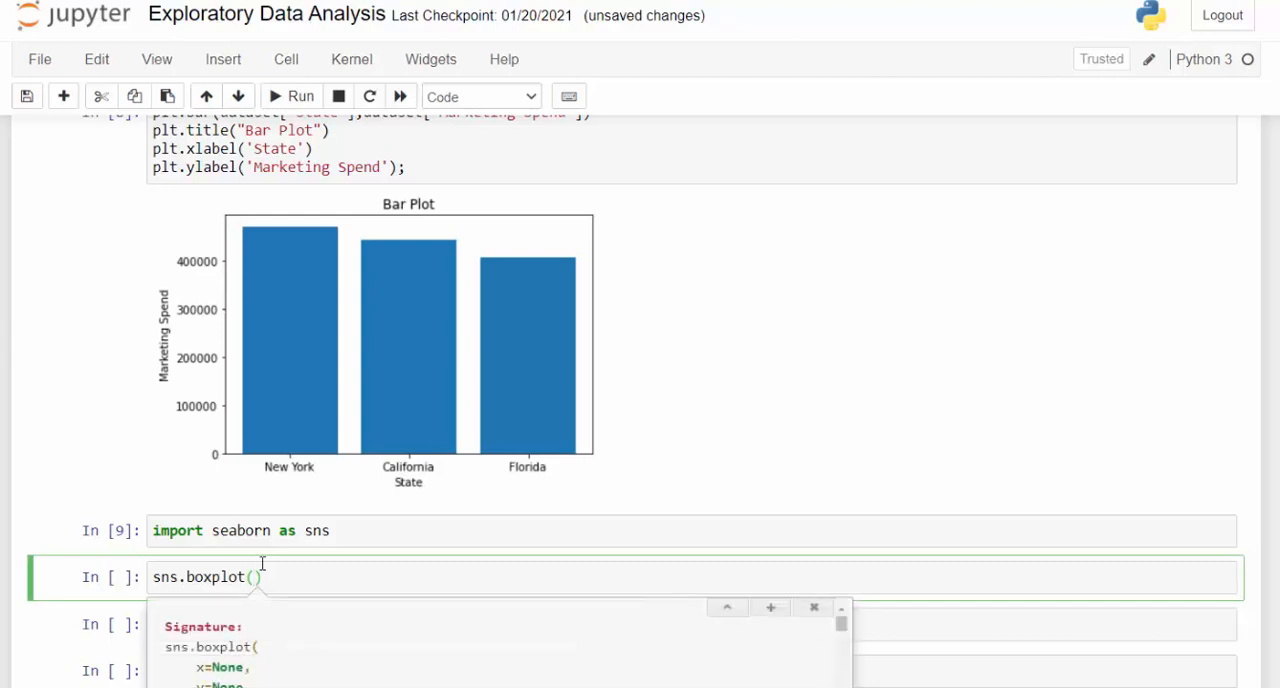
pyautogui.hotkey('shift', 'Tab')
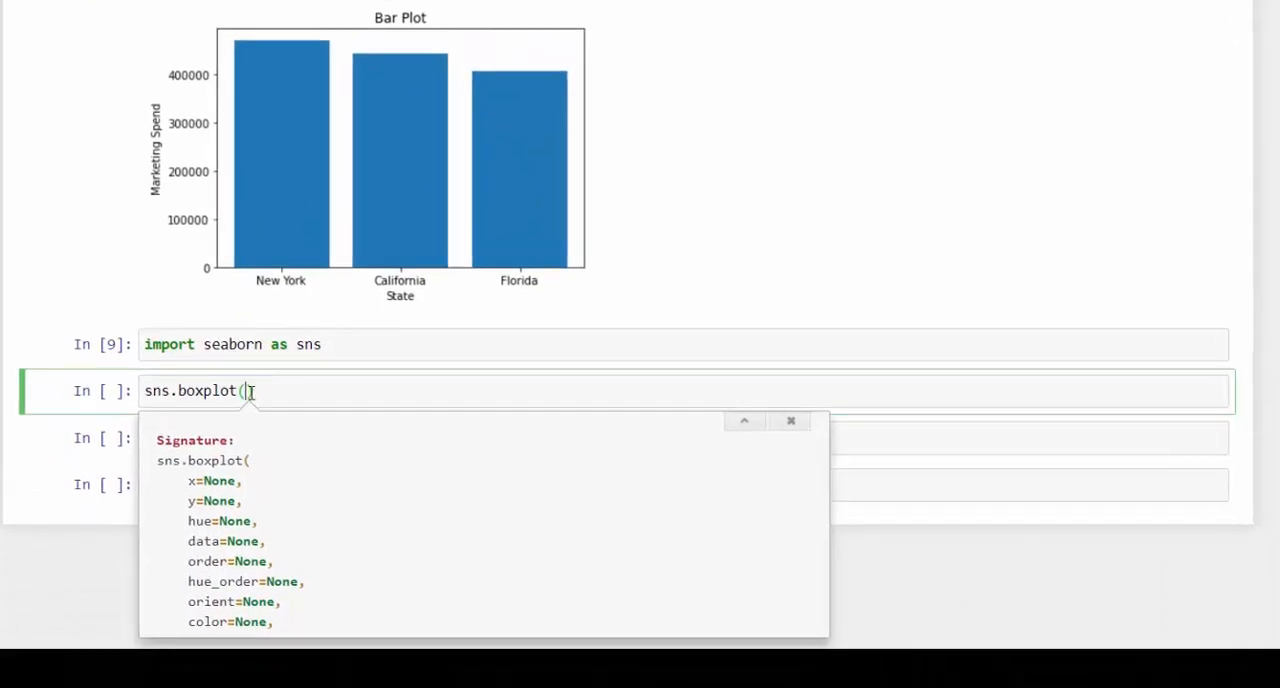
pyautogui.click(251, 392)
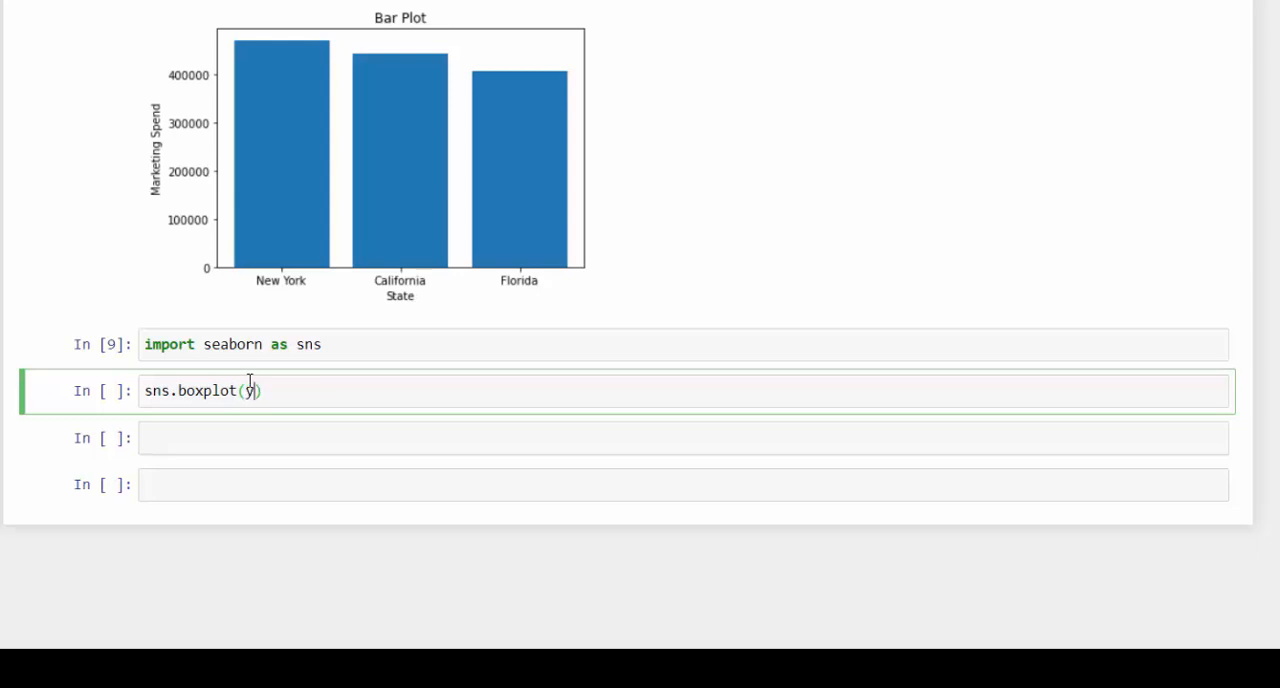
# - Complete the sns.boxplot call with y='Profit' and data=dataset, rechecking its signature, and run the cell
pyautogui.write('y=[')
pyautogui.press('BackSpace')
pyautogui.write("'Profit")
pyautogui.write(',data')
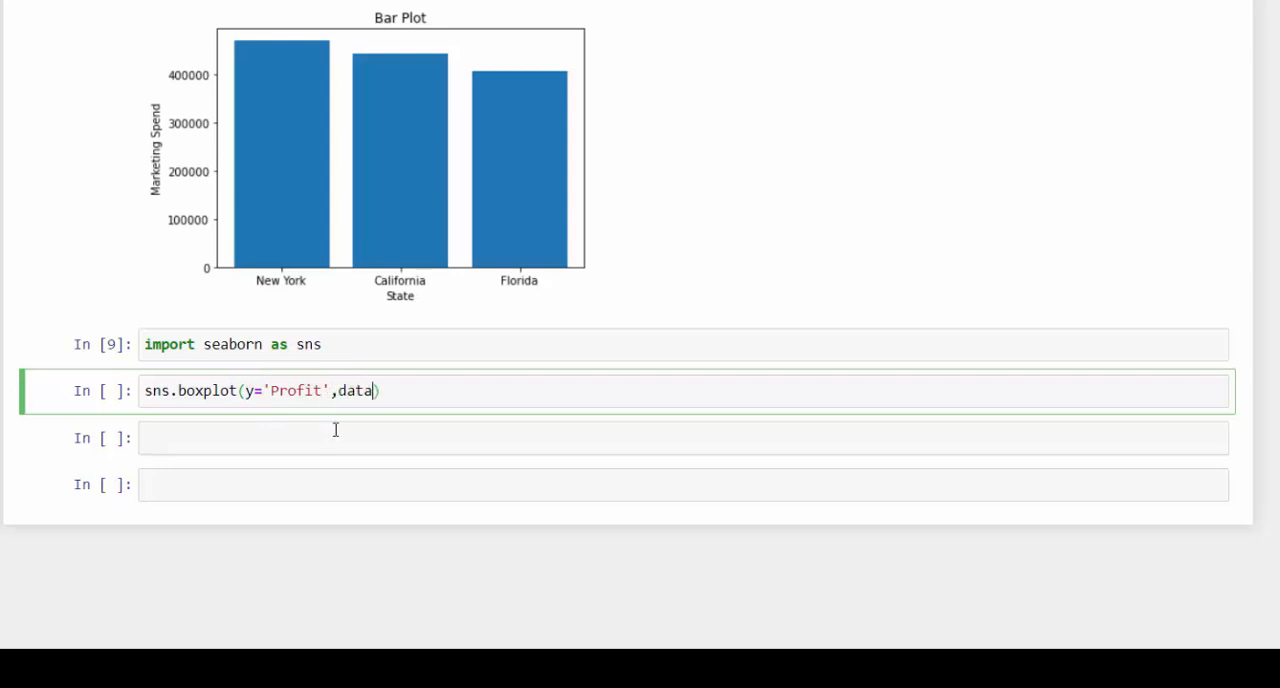
pyautogui.hotkey('shift', 'Tab')
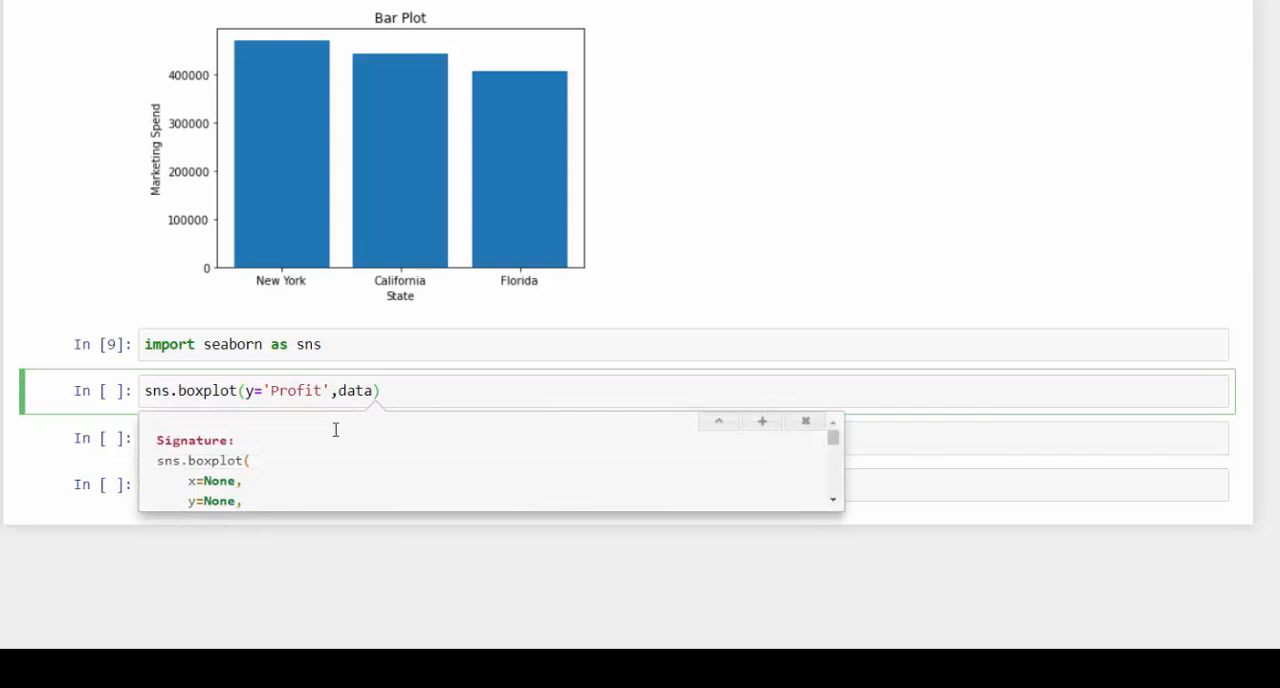
pyautogui.hotkey('shift', 'Tab')
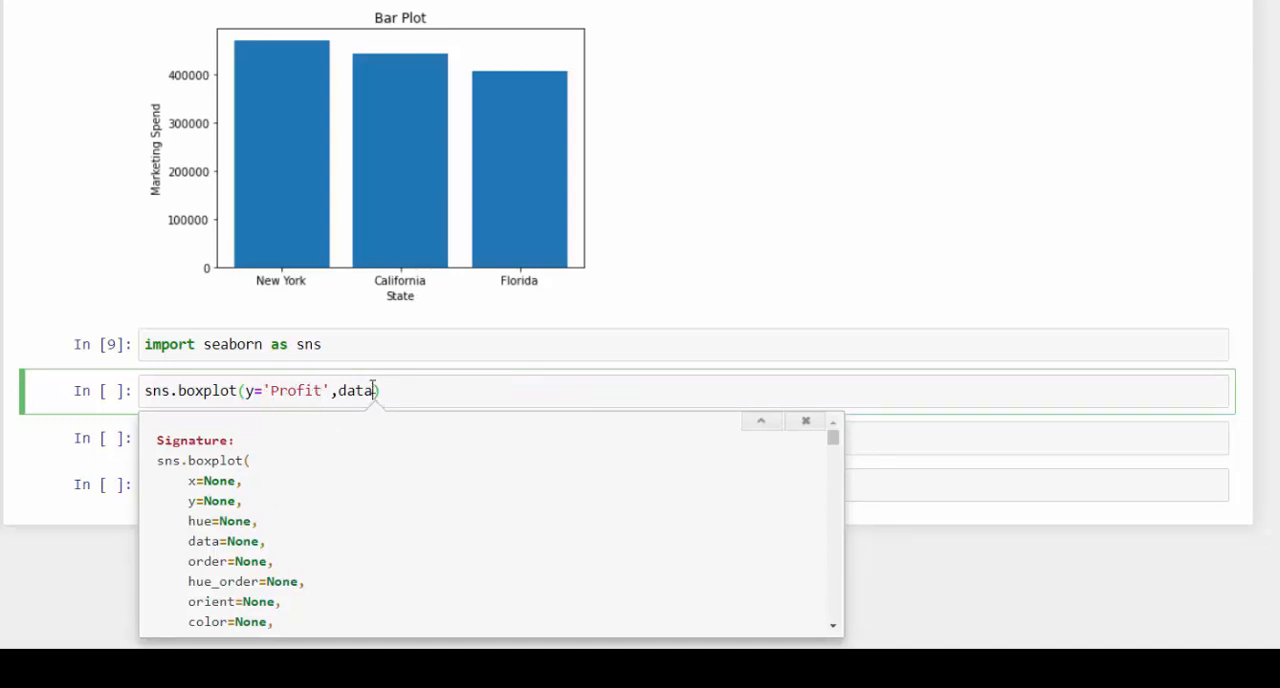
pyautogui.write('=dataset')
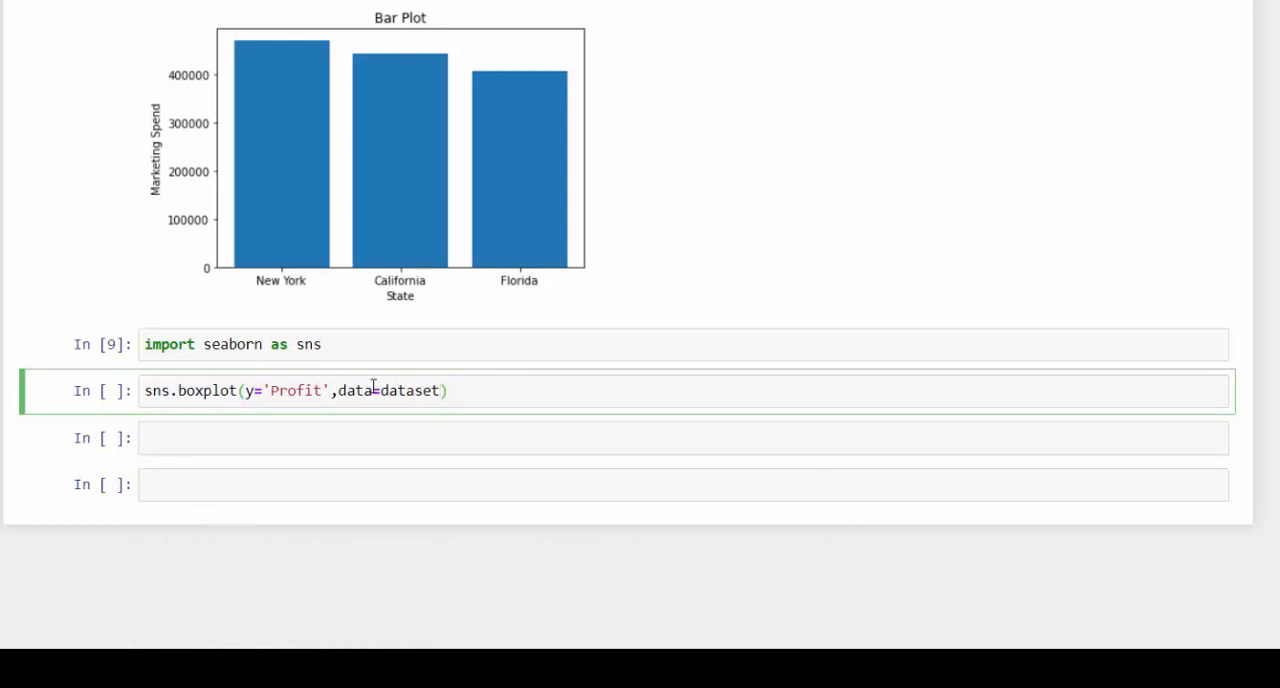
pyautogui.hotkey('shift', 'Return')
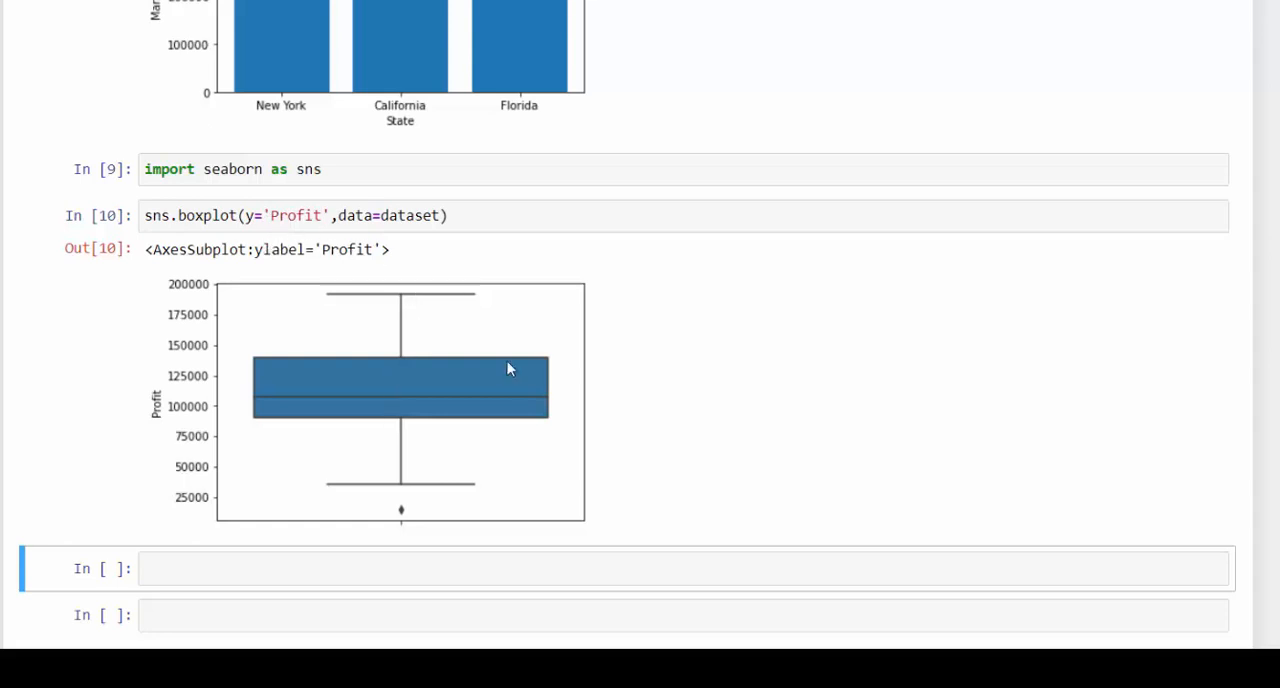
# - Replace the y argument of sns.boxplot with x and rerun the cell for a horizontal Profit box plot
pyautogui.click(250, 216)
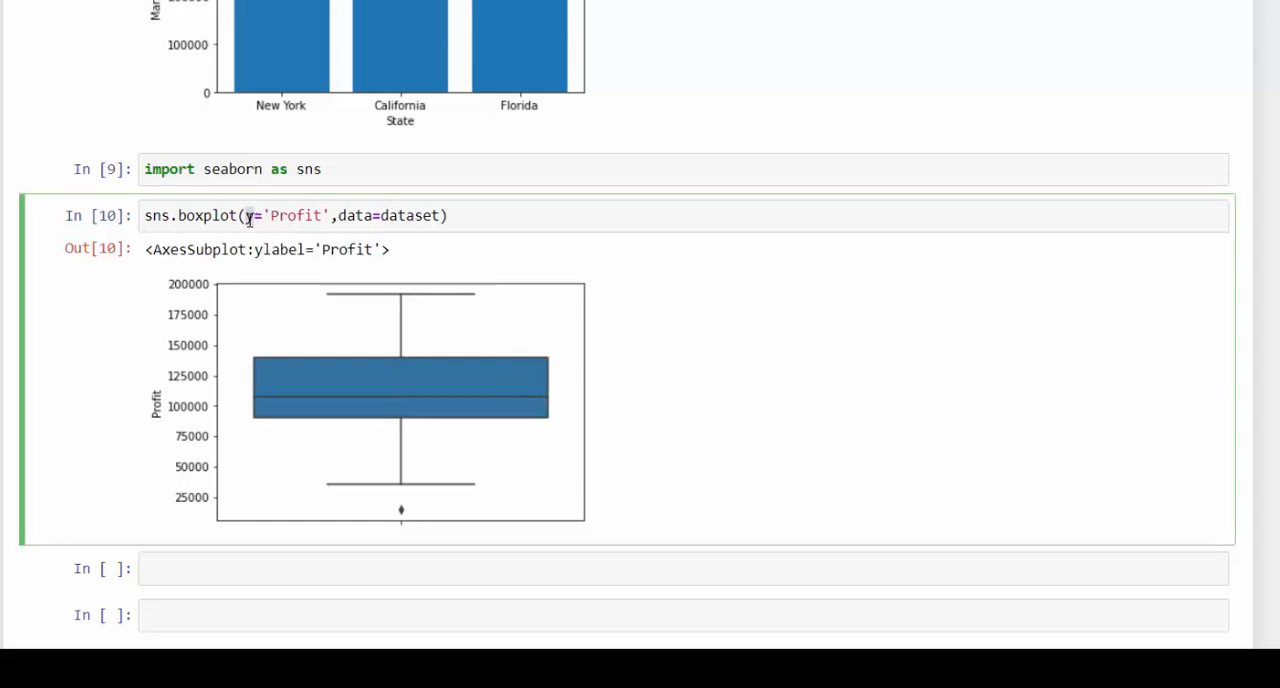
pyautogui.write('x')
pyautogui.hotkey('shift', 'Return')
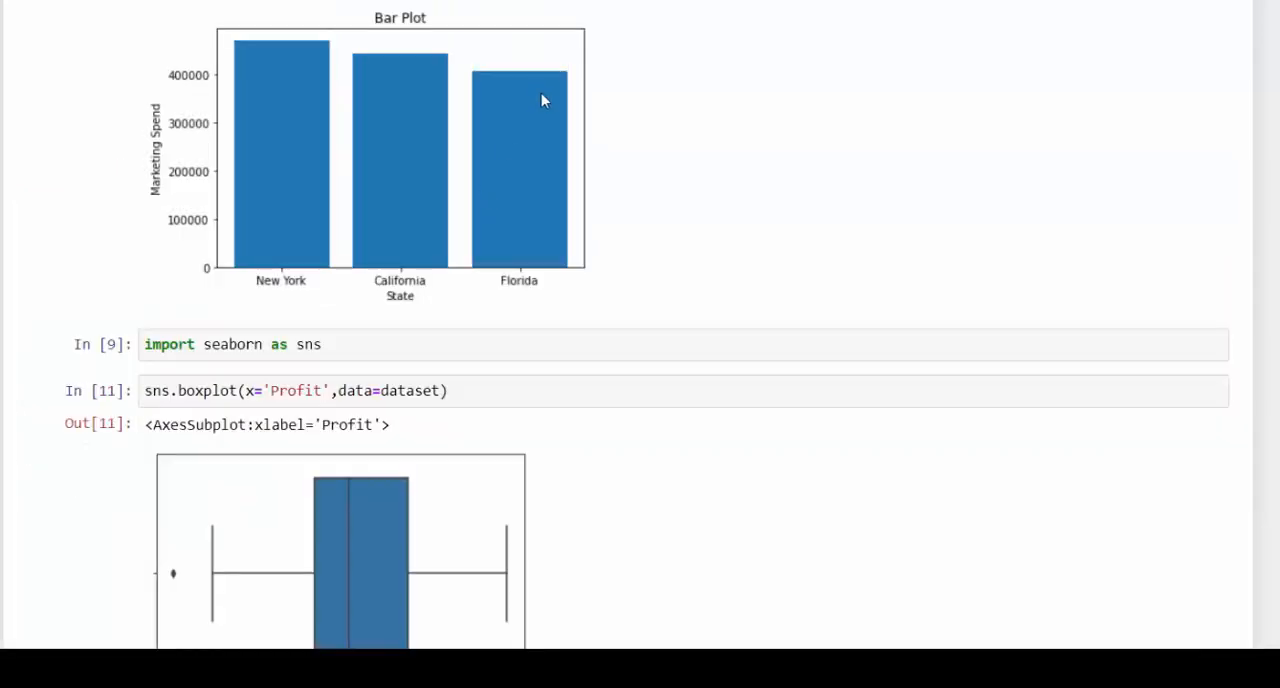
pyautogui.scroll(-3, 493, 235)
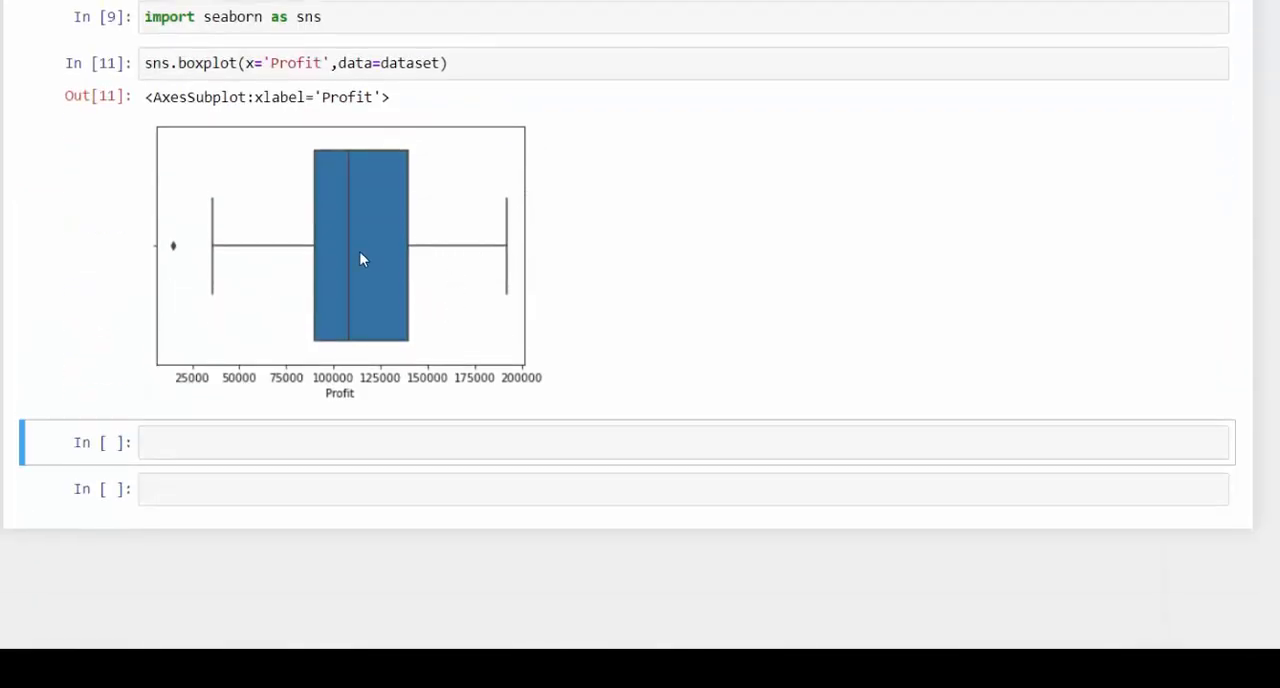
# - Copy the whole sns.boxplot(x='Profit',data=dataset) line into the empty cell below the horizontal box plot
pyautogui.scroll(1, 362, 256)
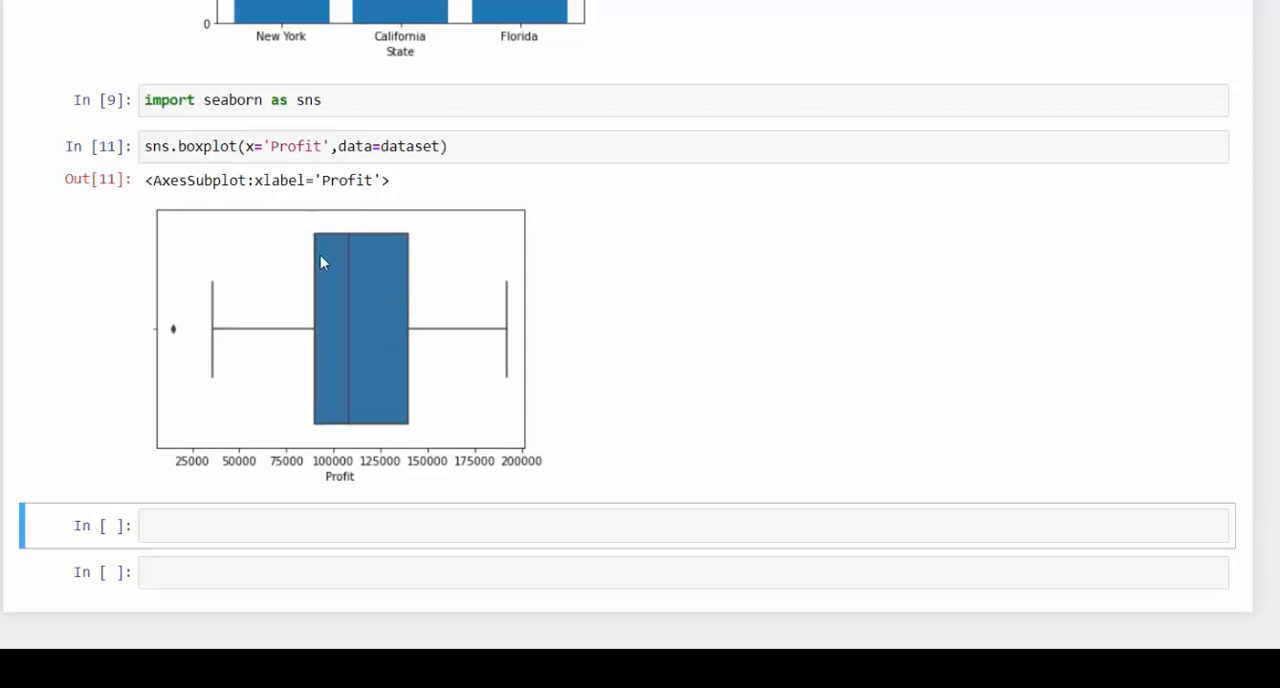
pyautogui.moveTo(457, 138); pyautogui.dragTo(307, 143)
pyautogui.click(457, 146)
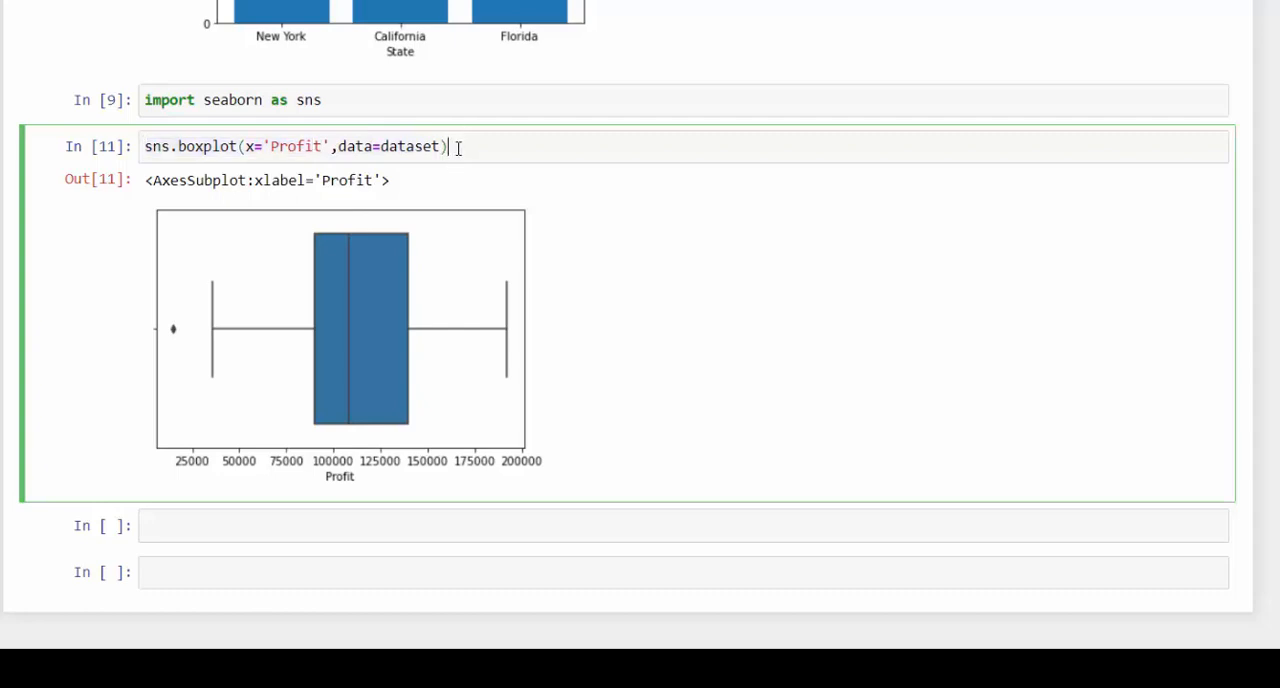
pyautogui.hotkey('ctrl', 'a')
pyautogui.hotkey('ctrl', 'c')
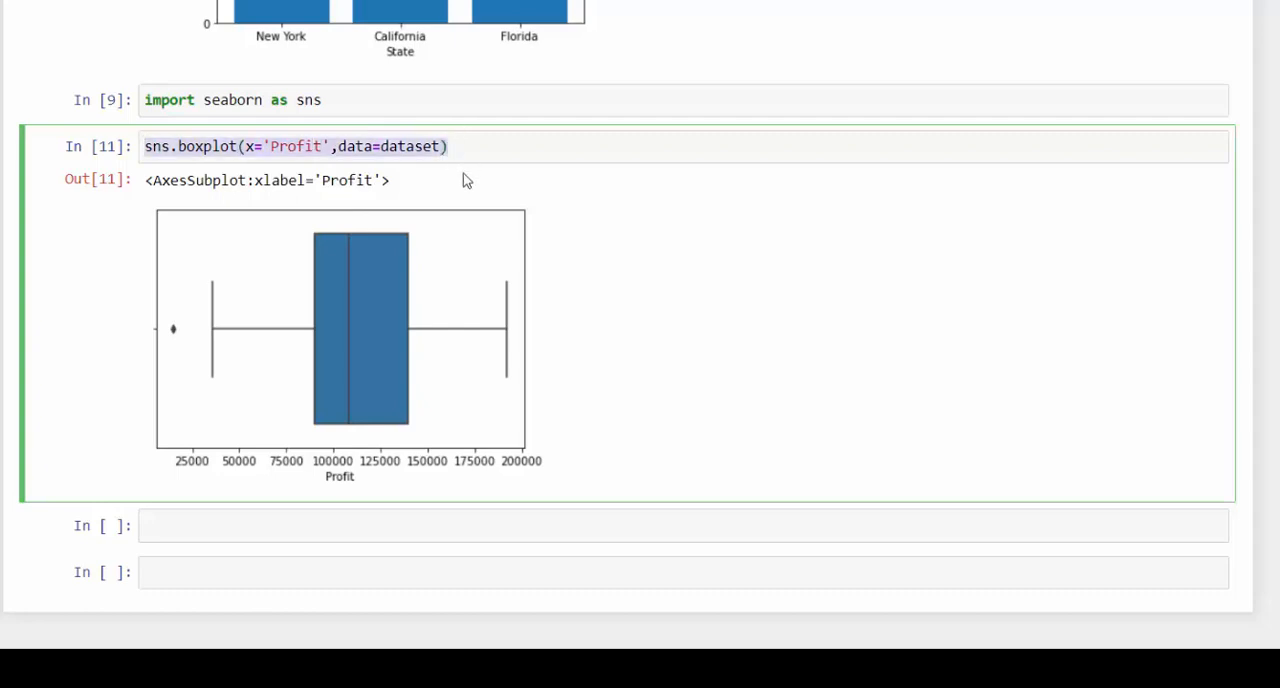
pyautogui.press('Escape')
pyautogui.rightClick(360, 148)
pyautogui.click(425, 214)
pyautogui.click(300, 526)
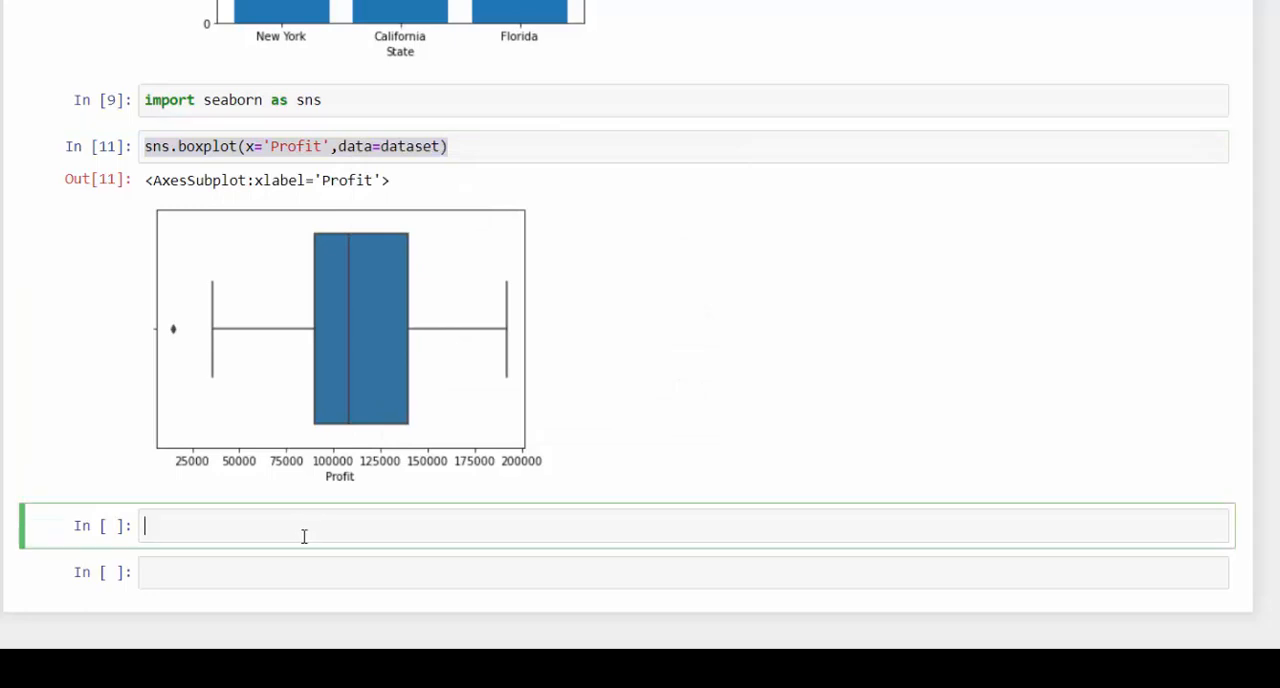
pyautogui.hotkey('ctrl', 'v')
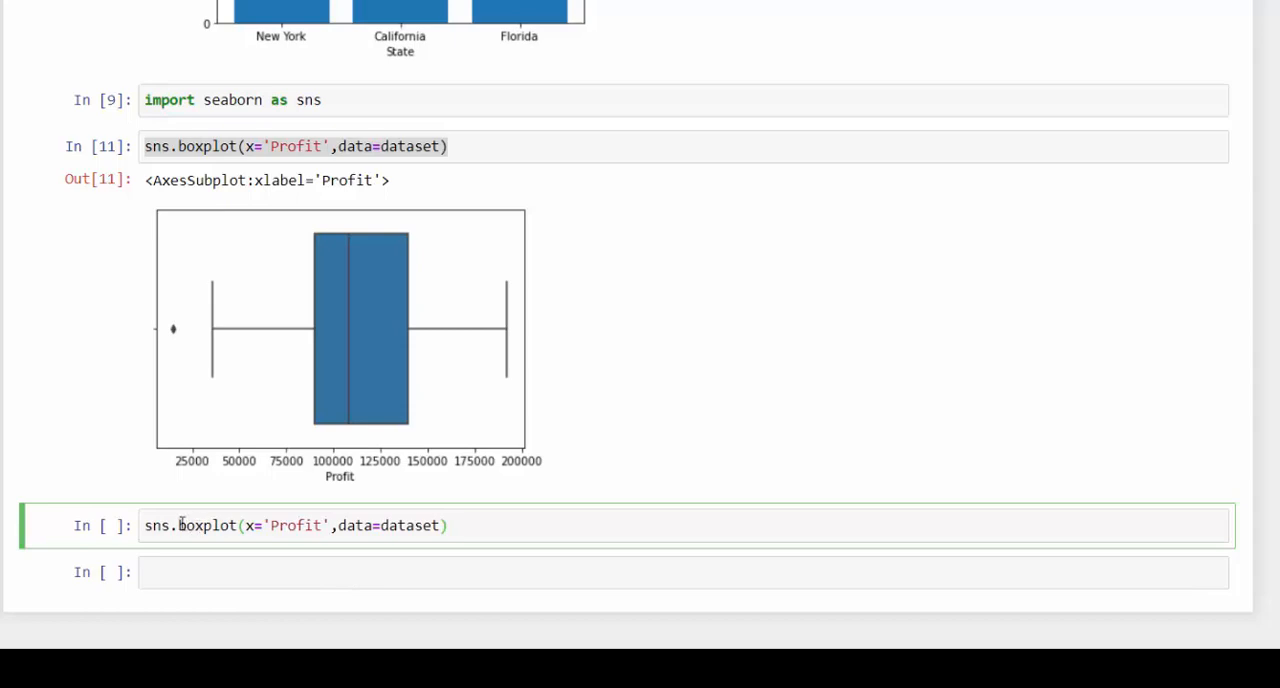
# - Change boxplot to violinplot in the copied line and run the cell to plot Profit as a horizontal violin
pyautogui.moveTo(178, 524); pyautogui.dragTo(207, 518)
pyautogui.write('violin')
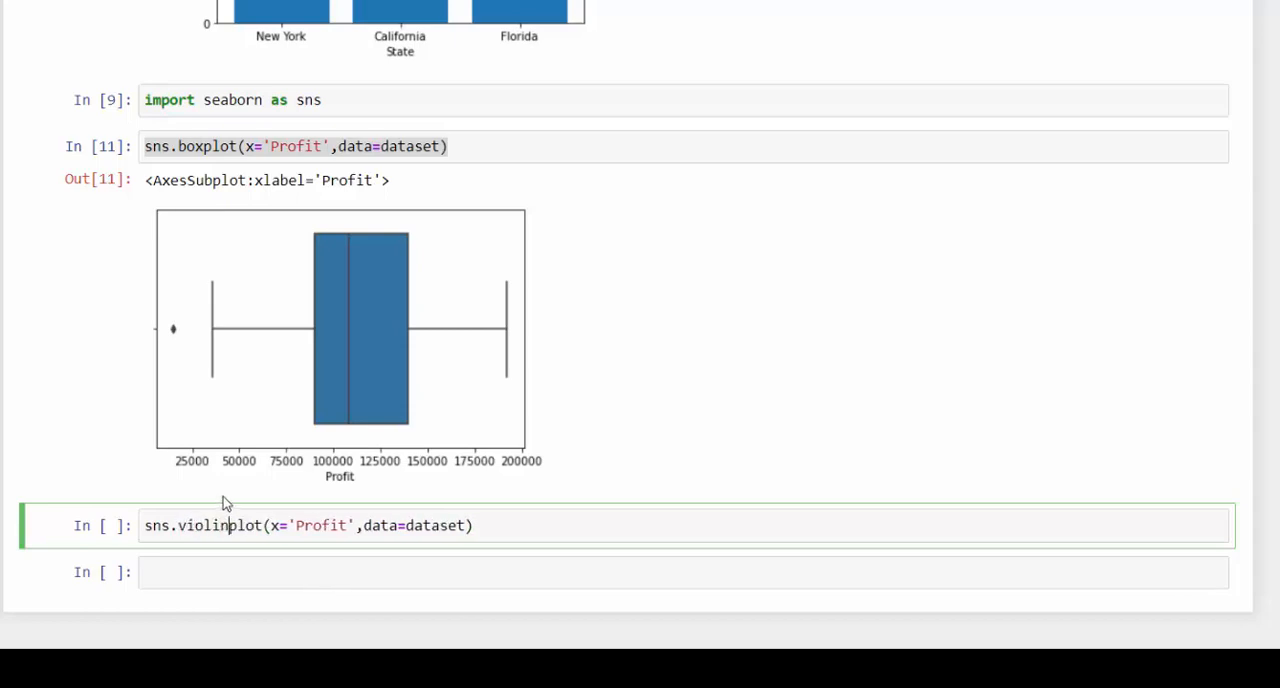
pyautogui.click(564, 533)
pyautogui.hotkey('shift', 'Return')
pyautogui.scroll(-4, 605, 482)
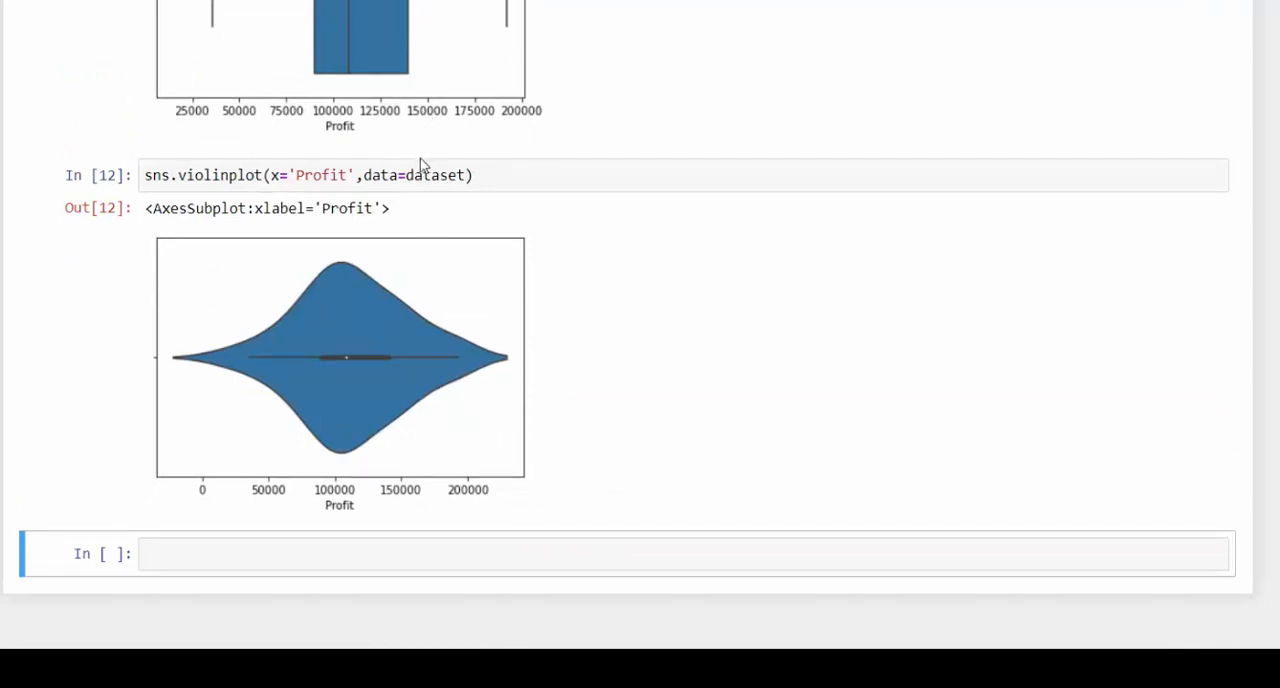
# - Replace the x argument of sns.violinplot with y and rerun the cell for a vertical Profit violin plot
pyautogui.scroll(1, 422, 168)
pyautogui.scroll(1, 422, 172)
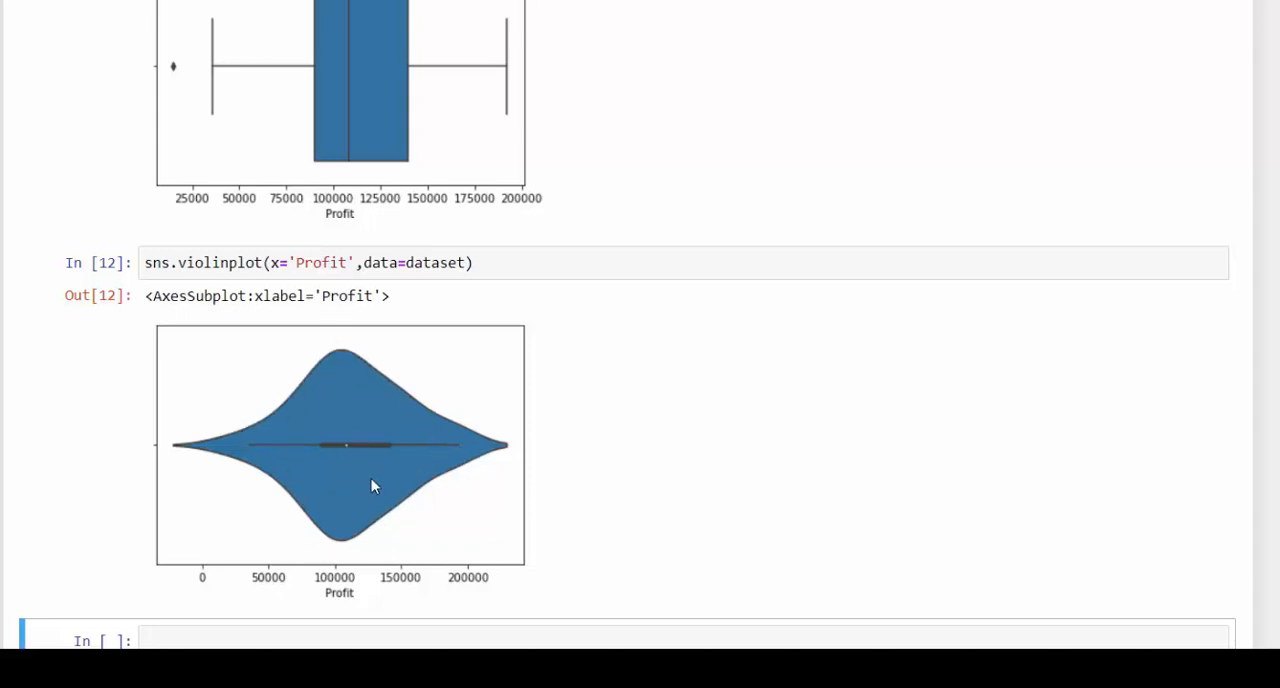
pyautogui.scroll(-2, 371, 478)
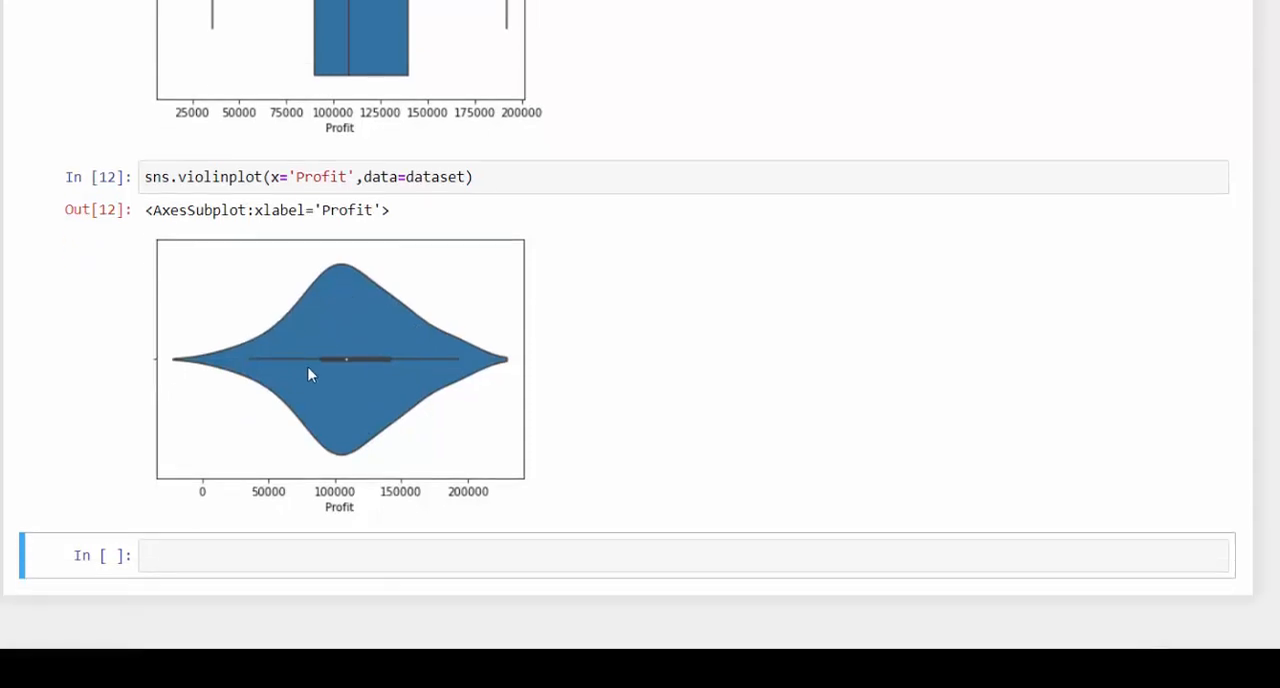
pyautogui.click(271, 179)
pyautogui.write('y')
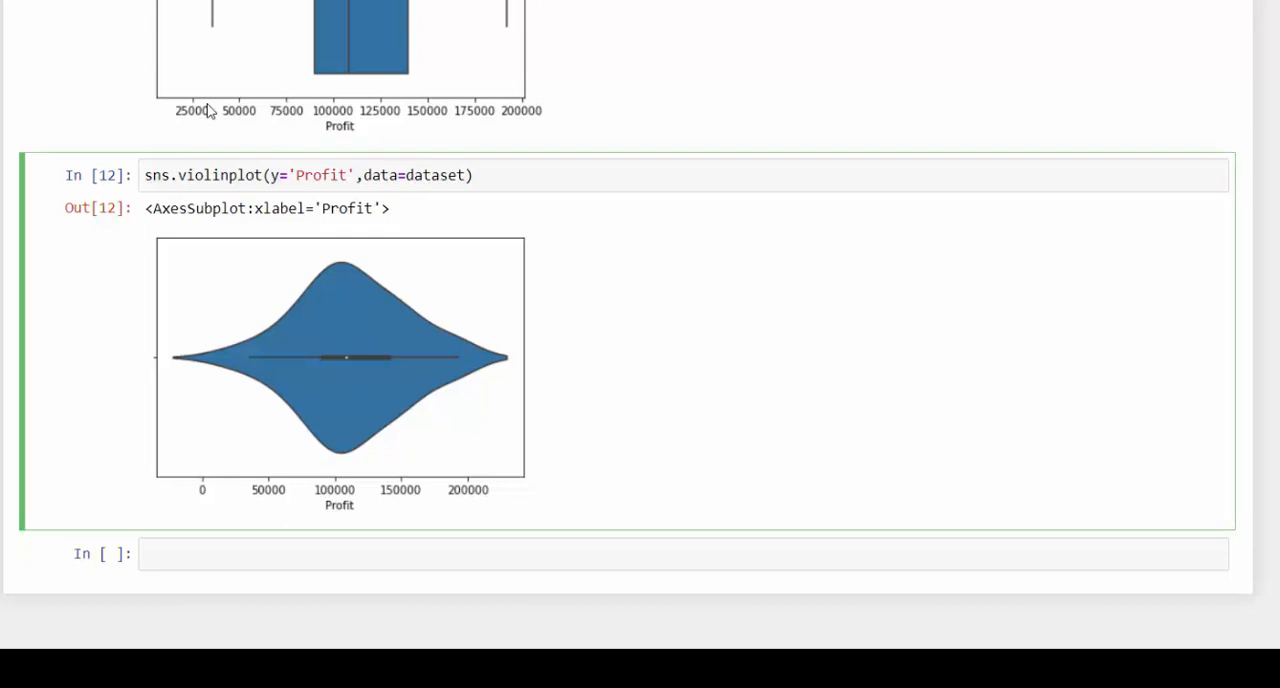
pyautogui.hotkey('shift', 'Return')
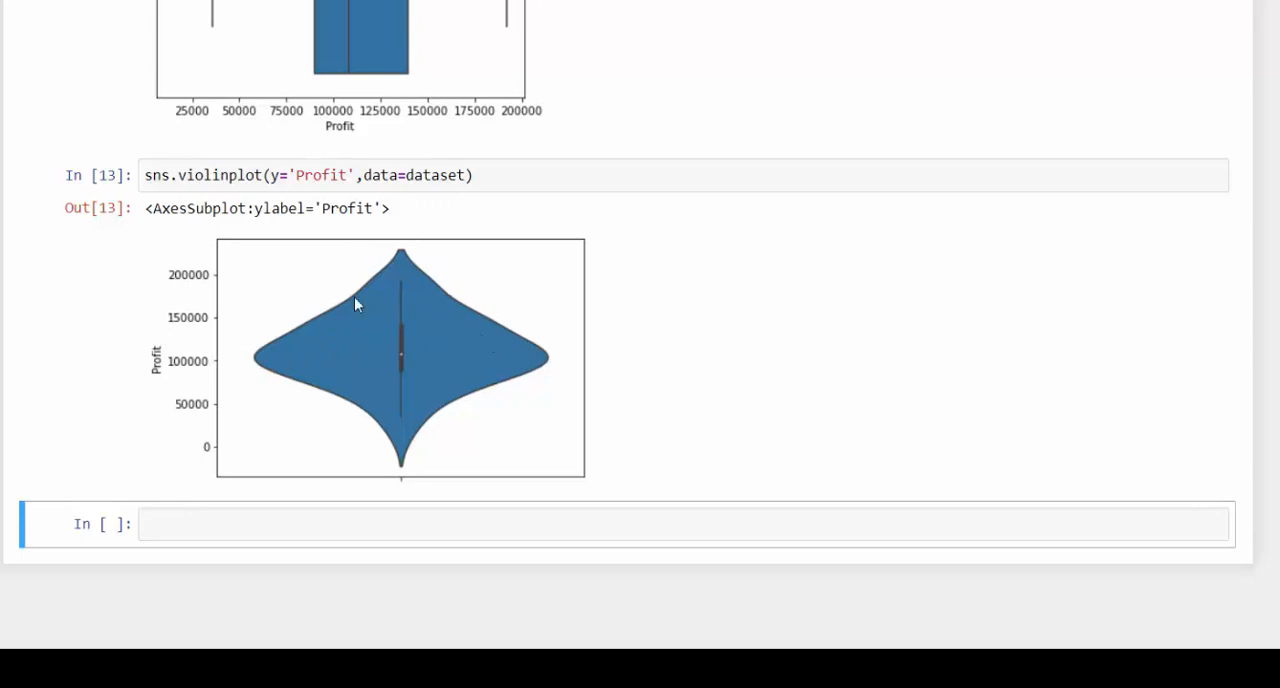
# - Add x='State' before y='Profit' in the sns.violinplot call and rerun the cell to plot Profit by state
pyautogui.click(271, 175)
pyautogui.write('x')
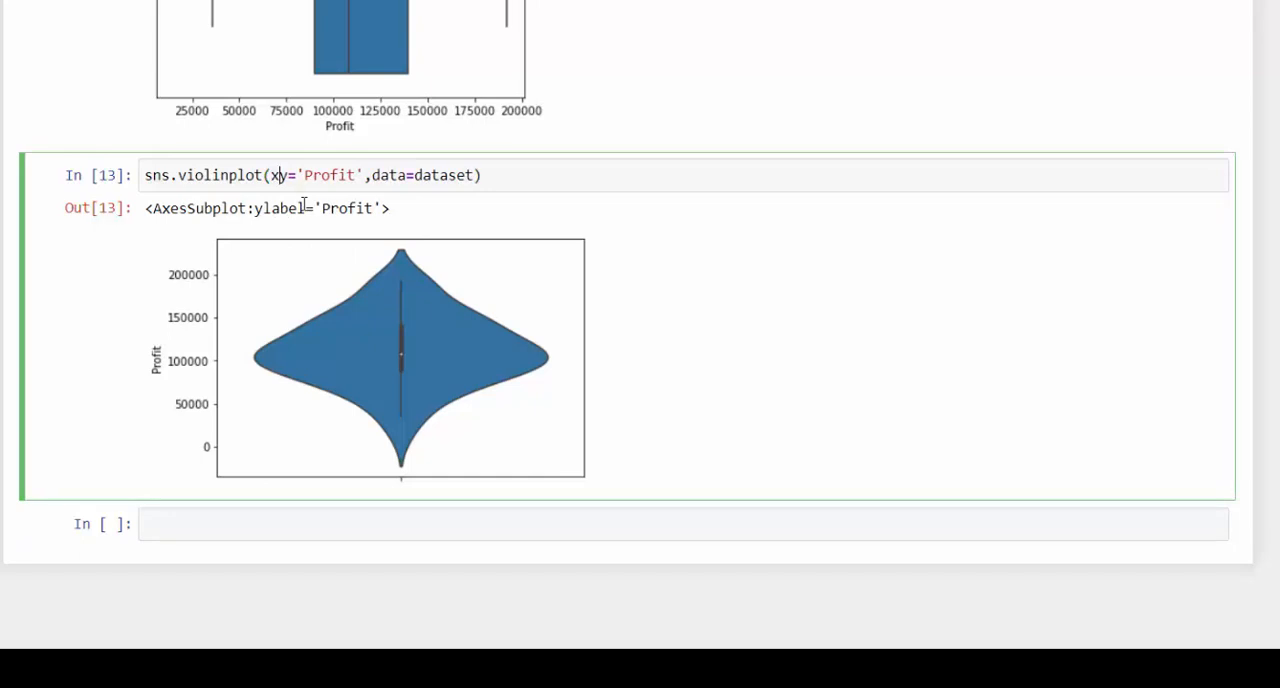
pyautogui.write(' =')
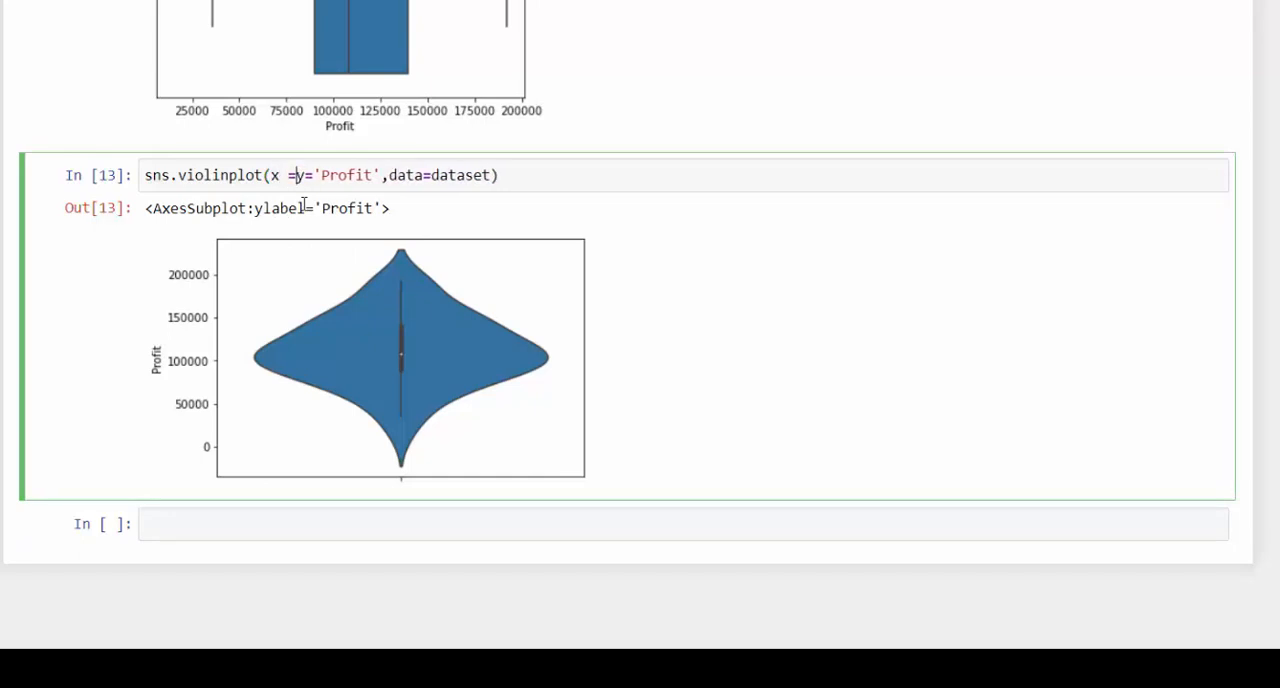
pyautogui.press('BackSpace')
pyautogui.write("'State")
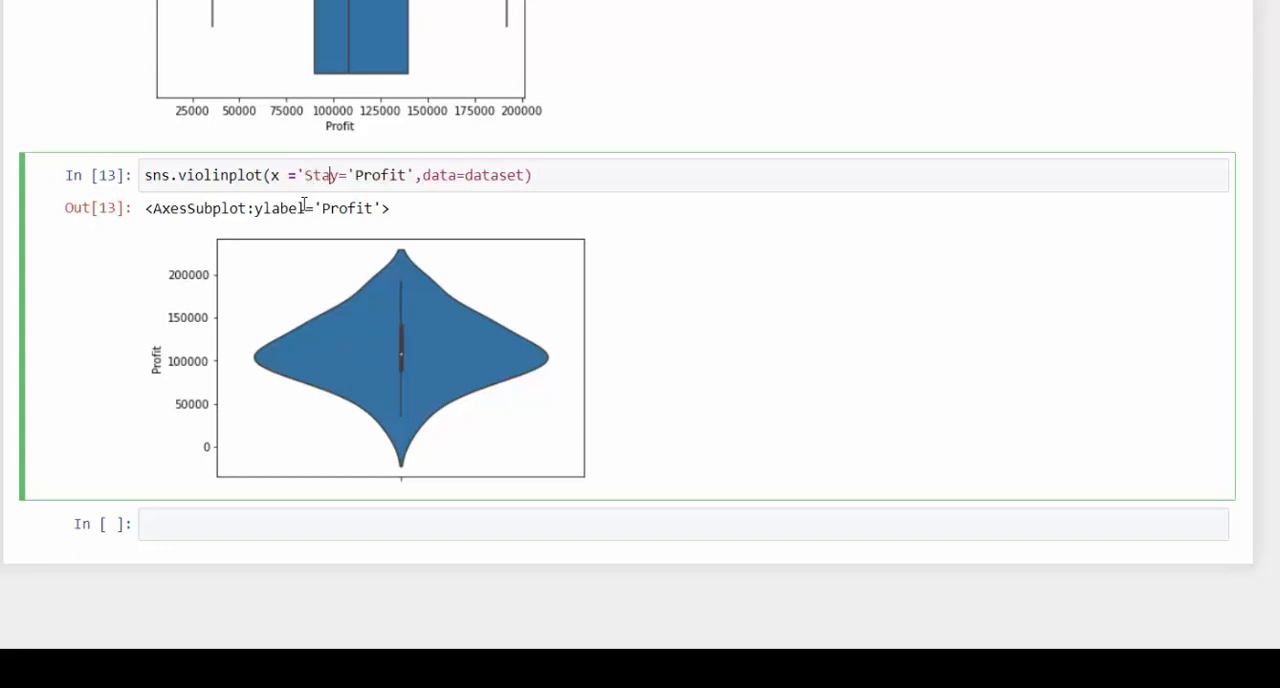
pyautogui.write("'")
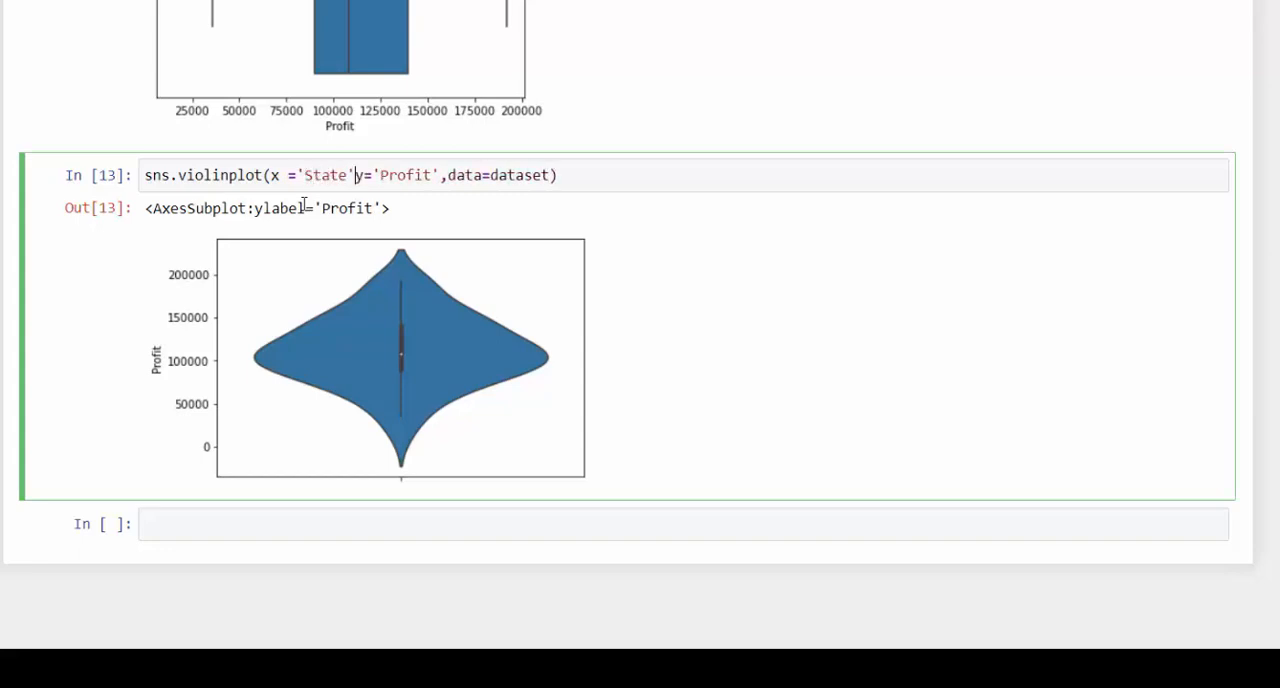
pyautogui.write(',')
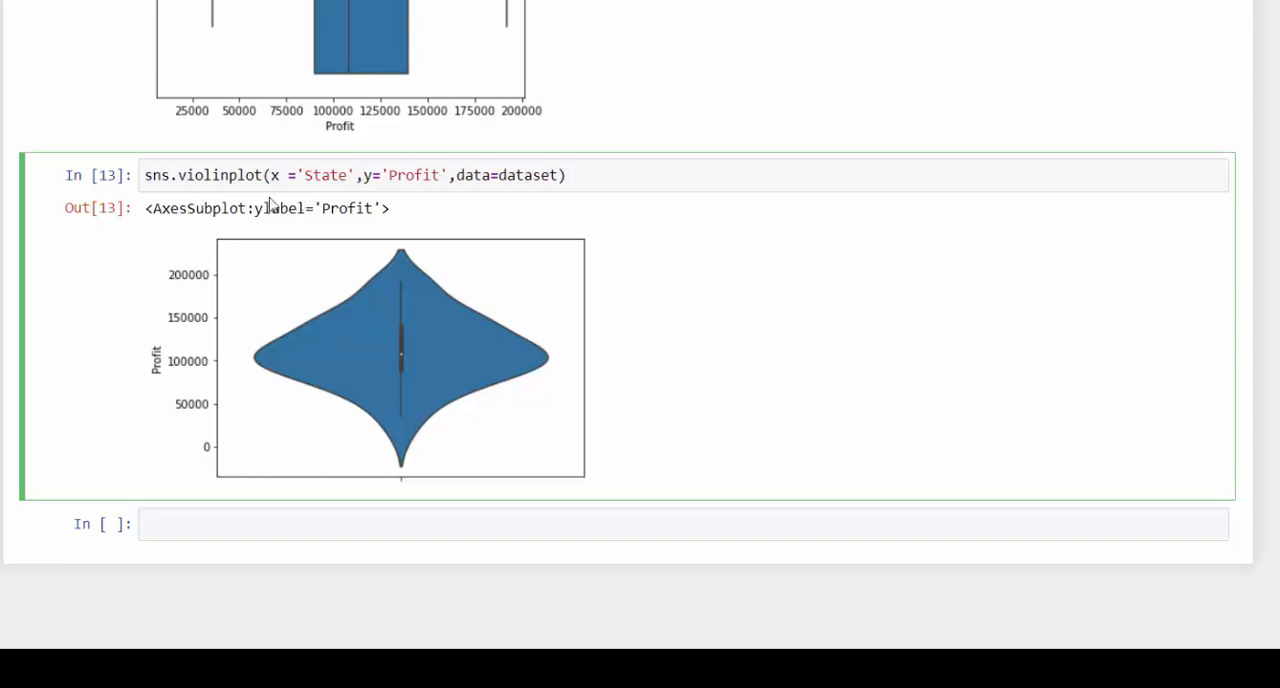
pyautogui.click(291, 175)
pyautogui.press('BackSpace')
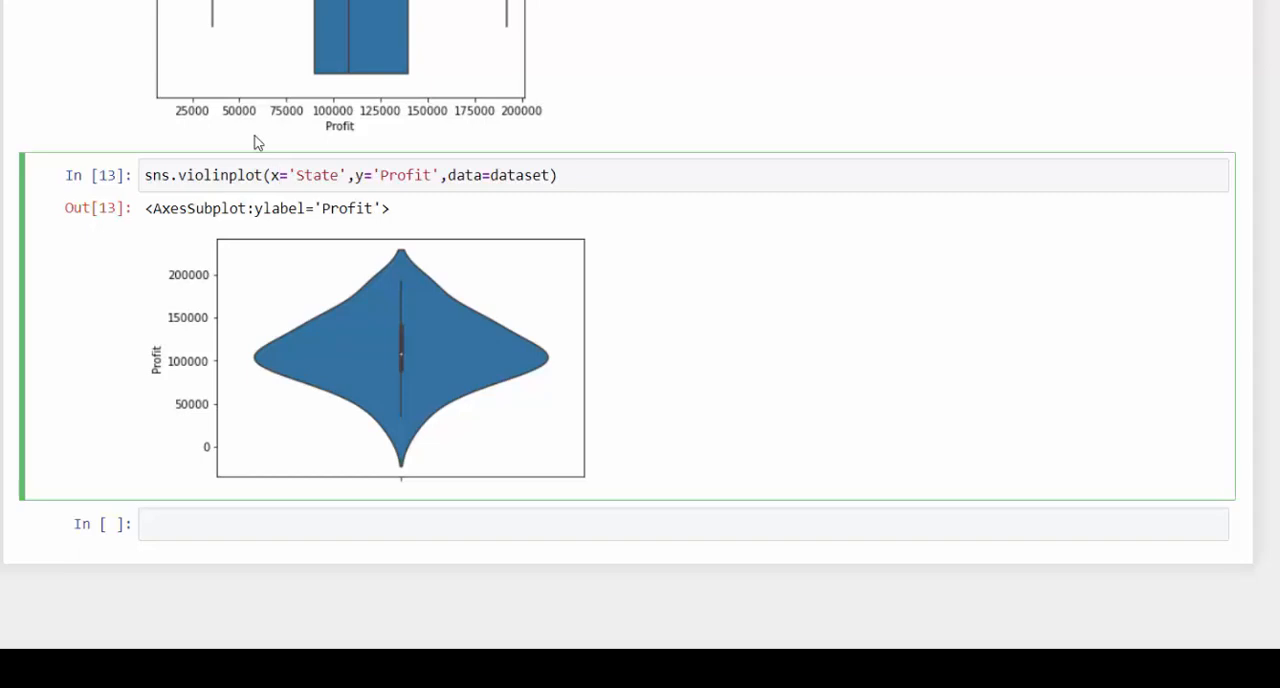
pyautogui.hotkey('shift', 'Return')
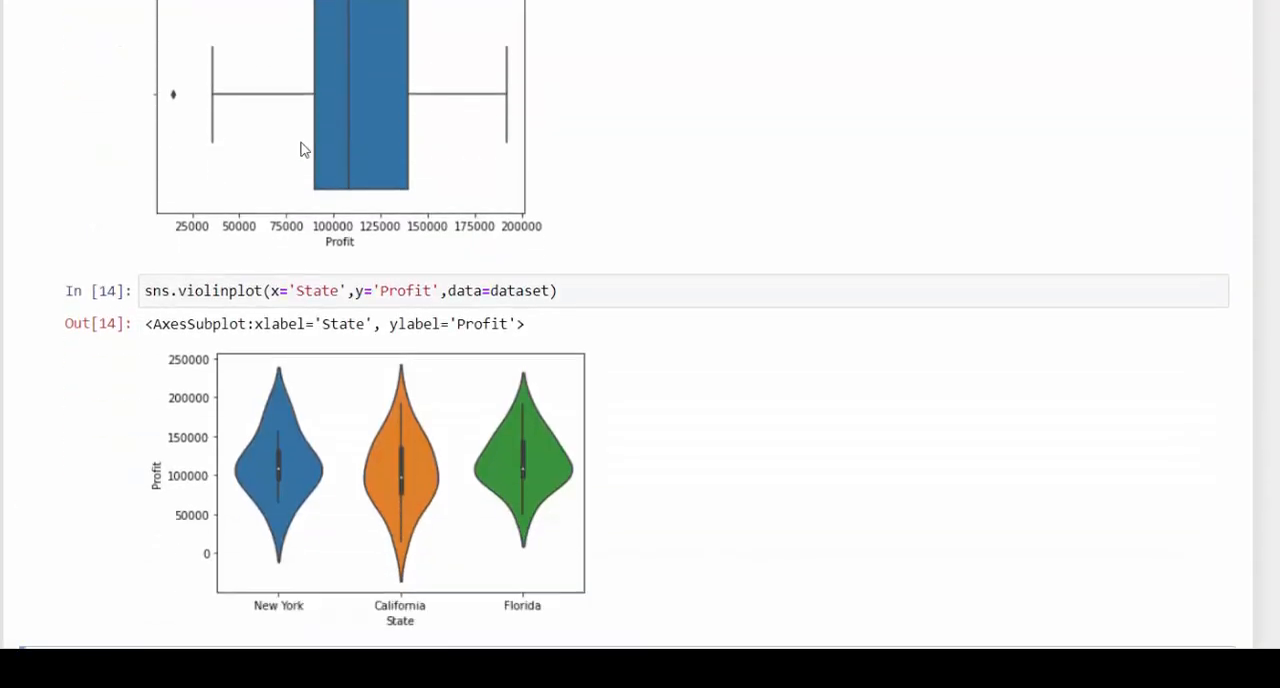
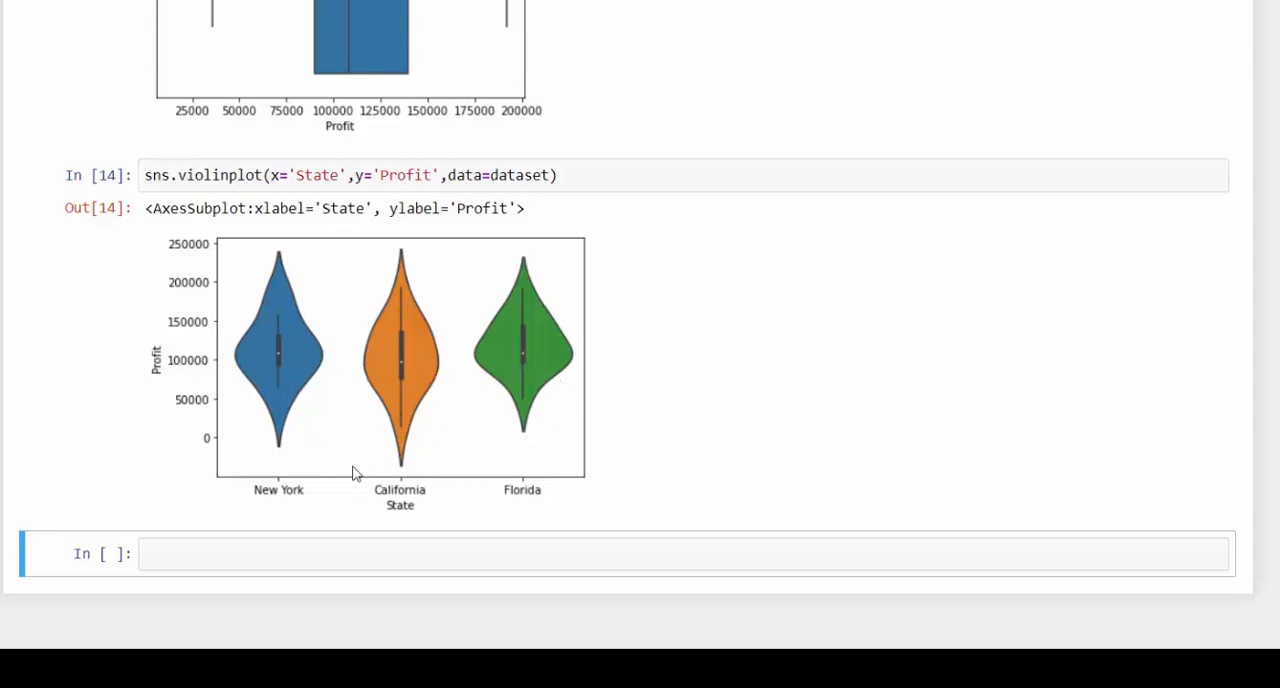
# - Copy the sns.violinplot(x='State',y='Profit',data=dataset) line into the empty cell below the violin plots by state
pyautogui.click(584, 174)
pyautogui.moveTo(584, 174); pyautogui.dragTo(148, 180)
pyautogui.hotkey('ctrl', 'c')
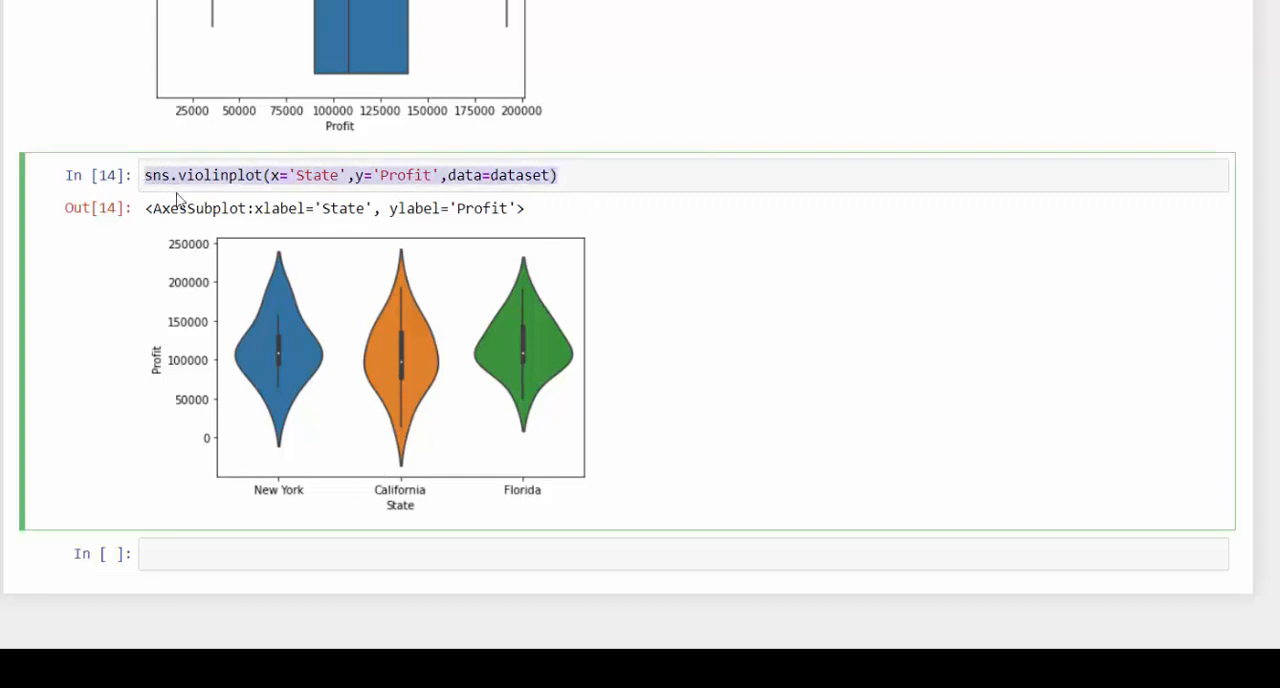
pyautogui.click(265, 549)
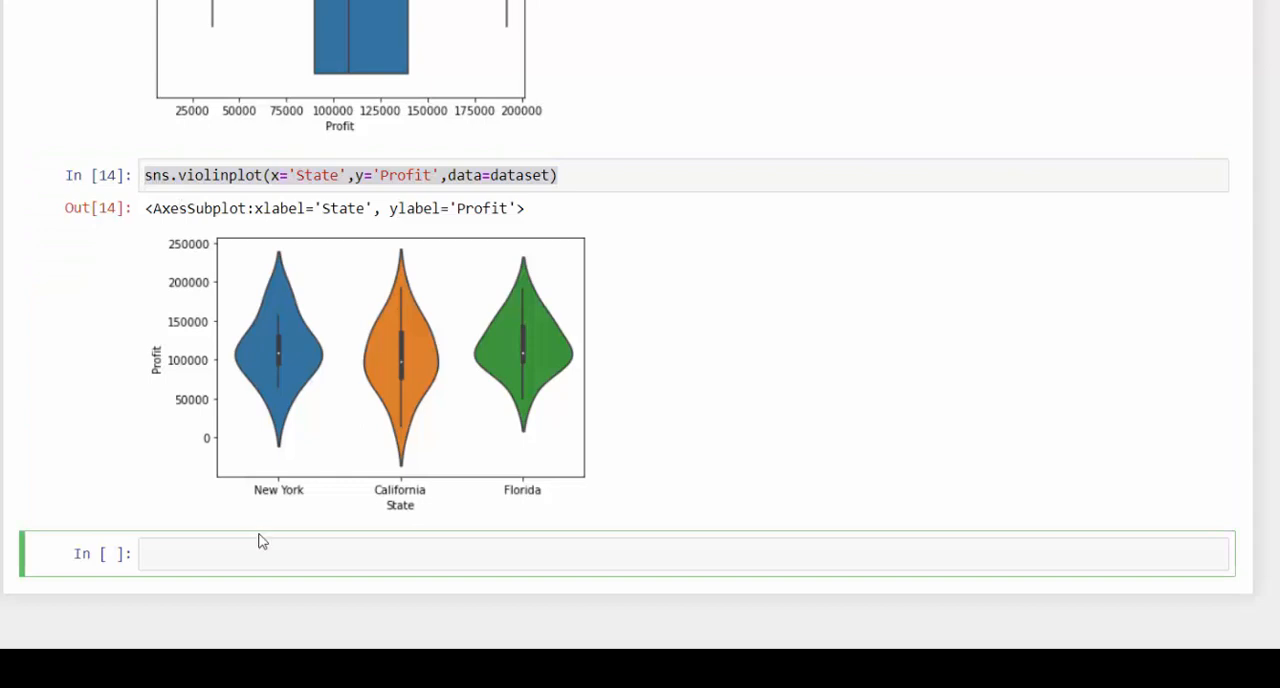
pyautogui.hotkey('ctrl', 'v')
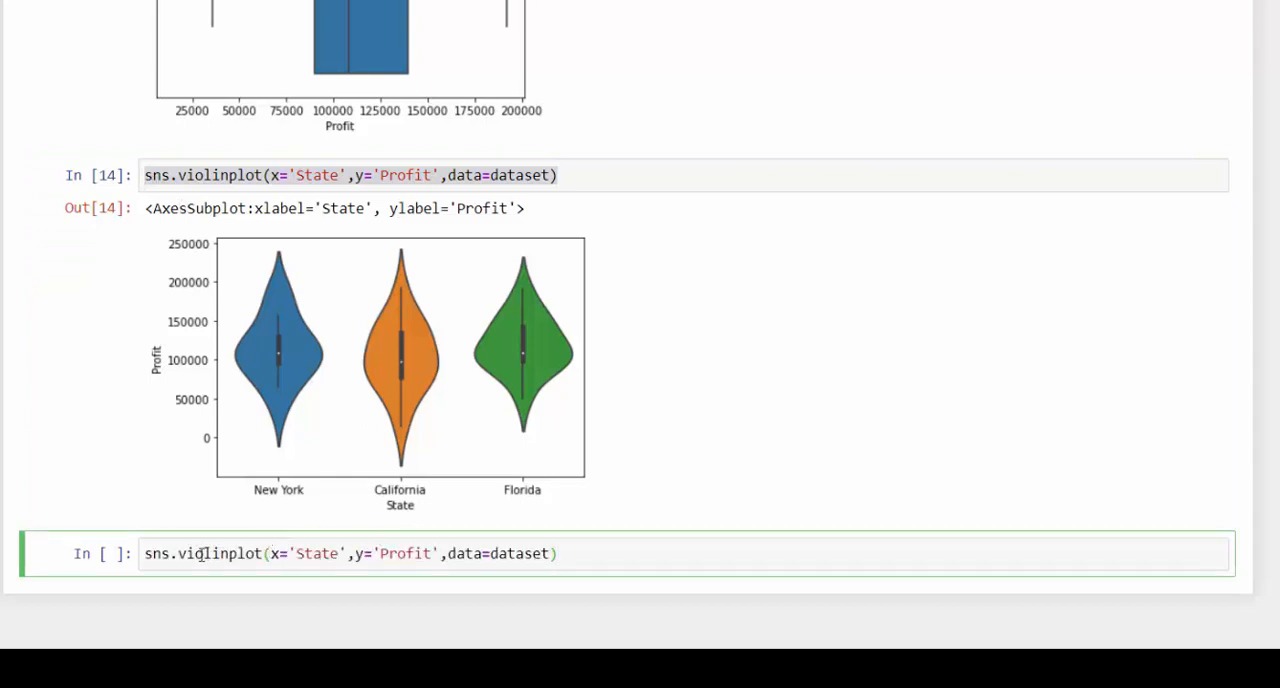
# - Change violinplot to swarmplot in the copied line and run the cell to plot Profit by State as a swarm plot
pyautogui.moveTo(180, 548); pyautogui.dragTo(222, 552)
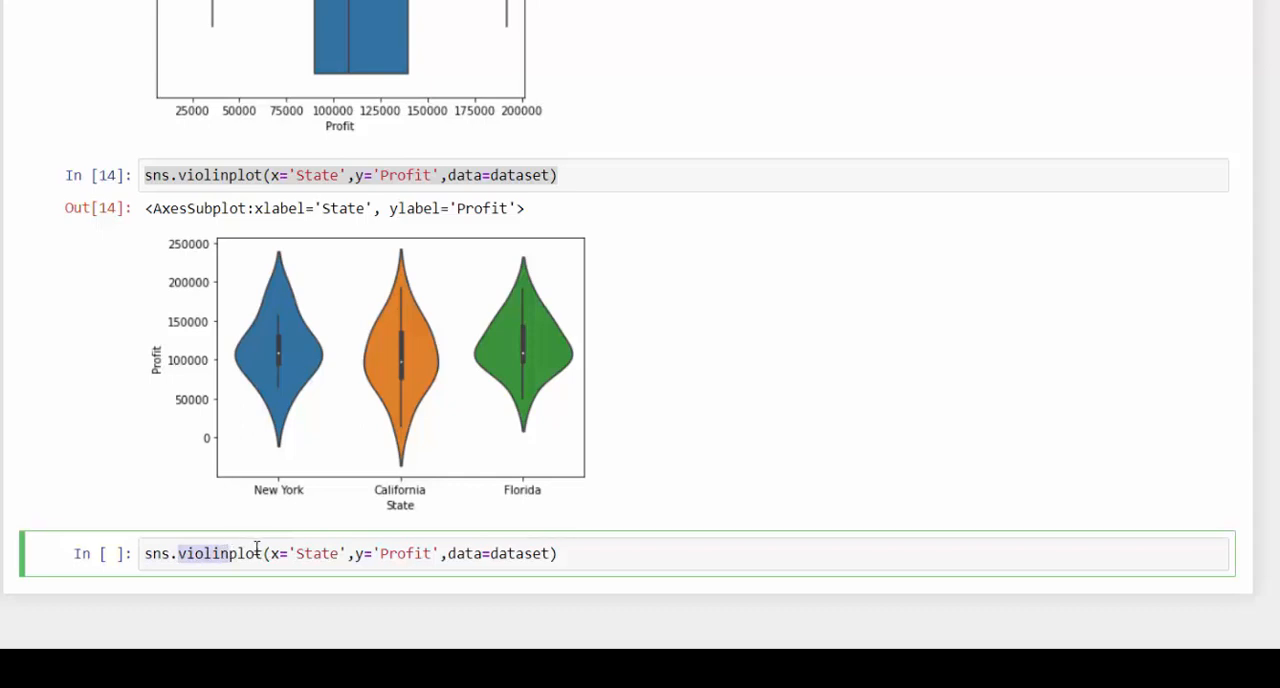
pyautogui.write('swarm')
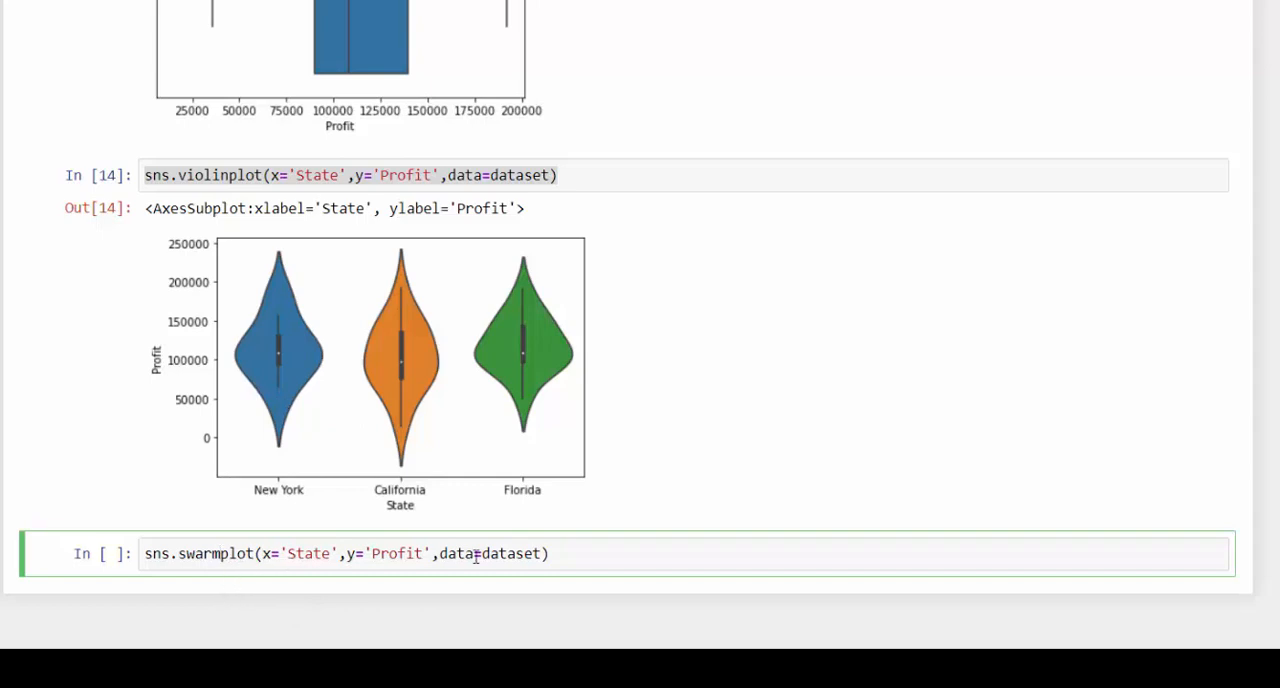
pyautogui.click(578, 551)
pyautogui.hotkey('shift', 'Return')
pyautogui.scroll(-2, 591, 471)
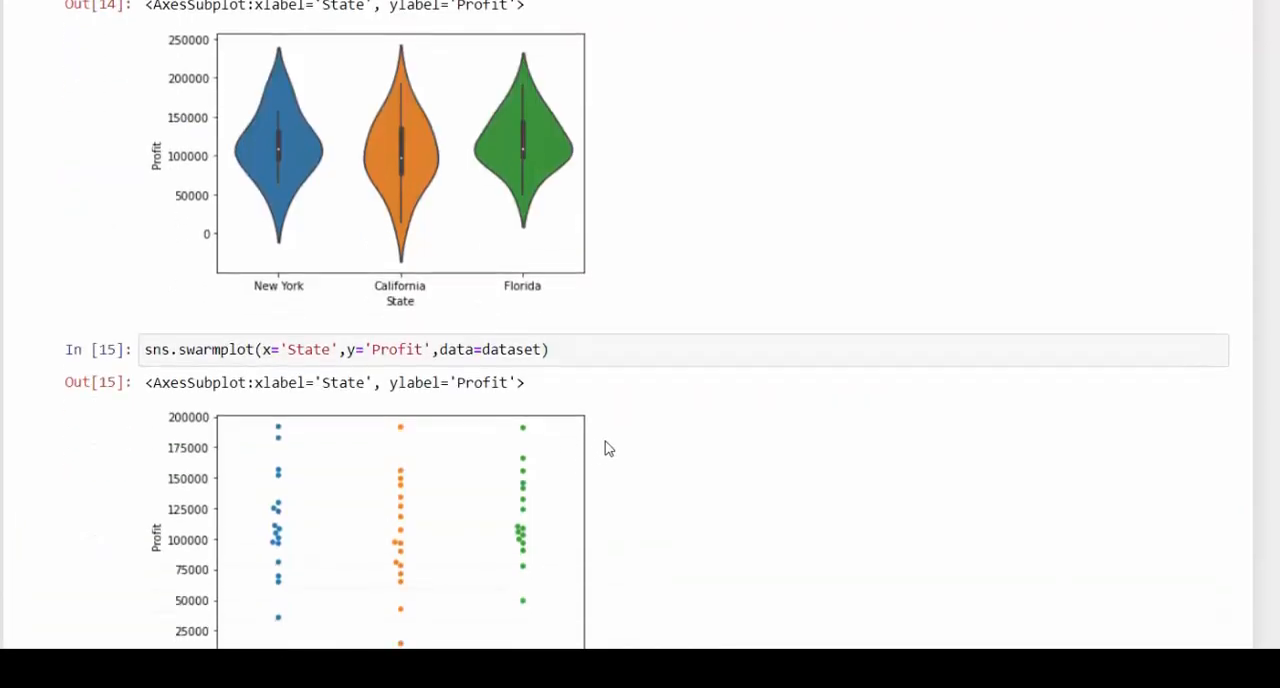
pyautogui.scroll(-2, 486, 386)
pyautogui.scroll(1, 514, 420)
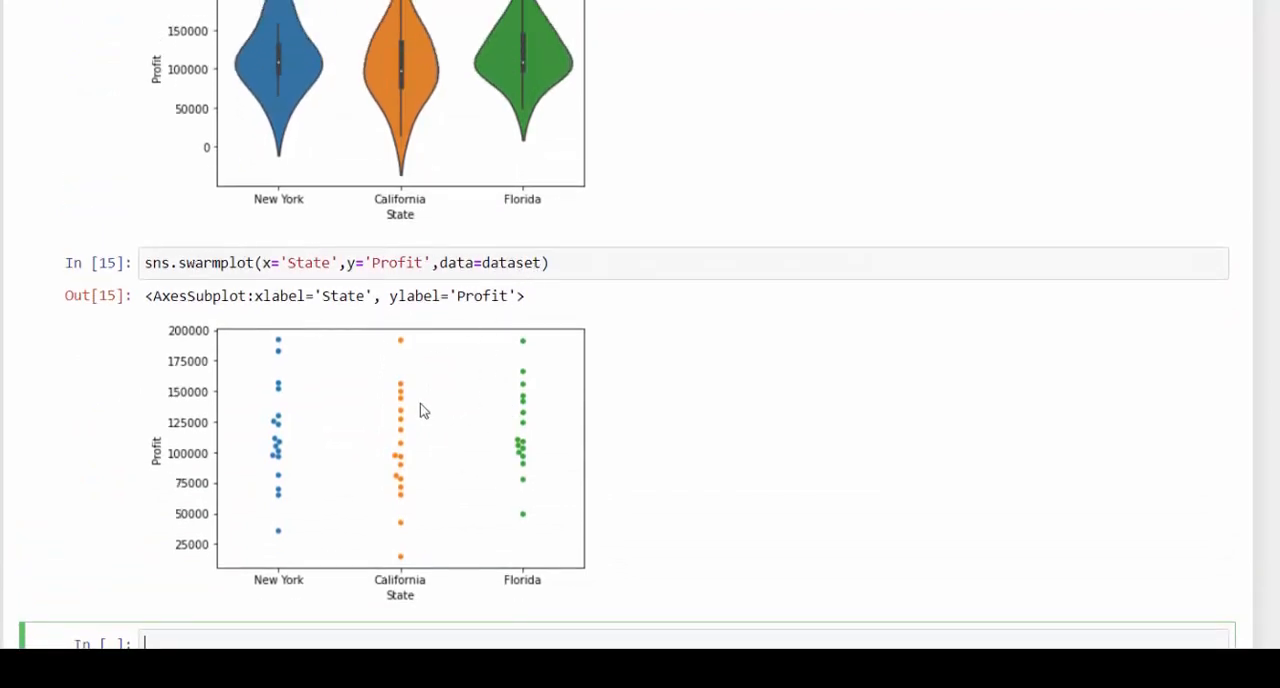
# - Look up the sns.swarmplot documentation from its call, expand it to check the available parameters, and close it
pyautogui.click(544, 262)
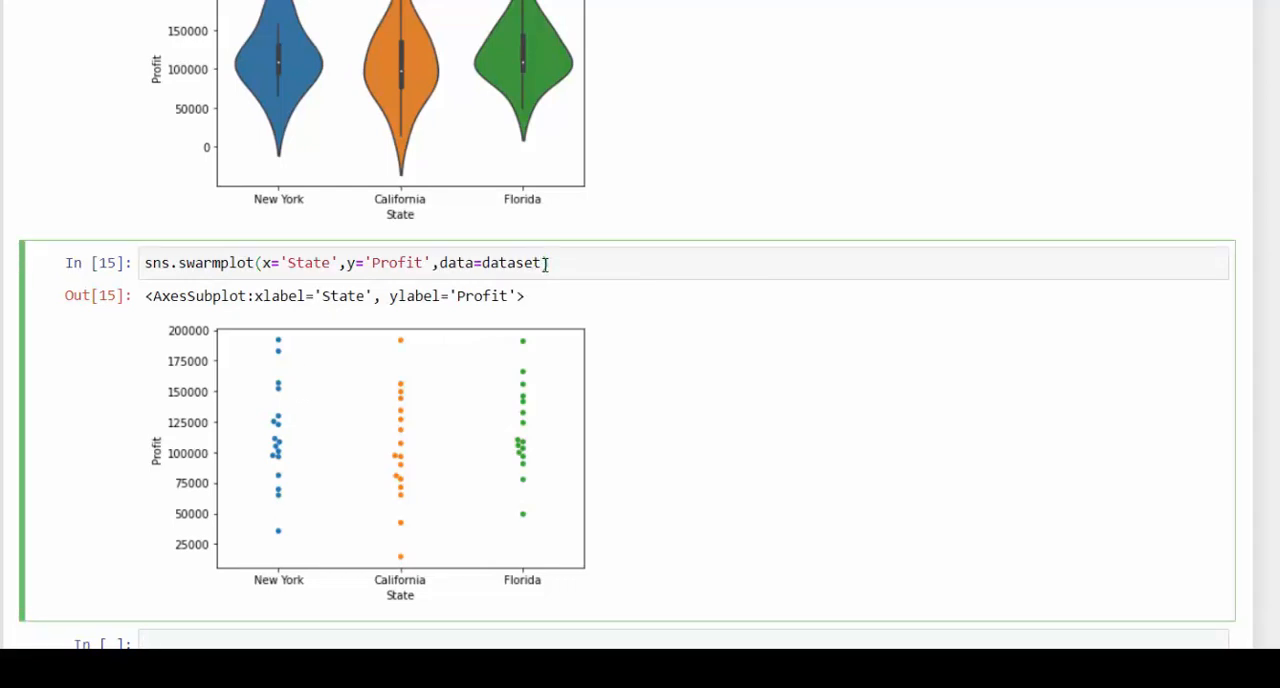
pyautogui.hotkey('shift', 'Tab')
pyautogui.hotkey('shift', 'Tab')
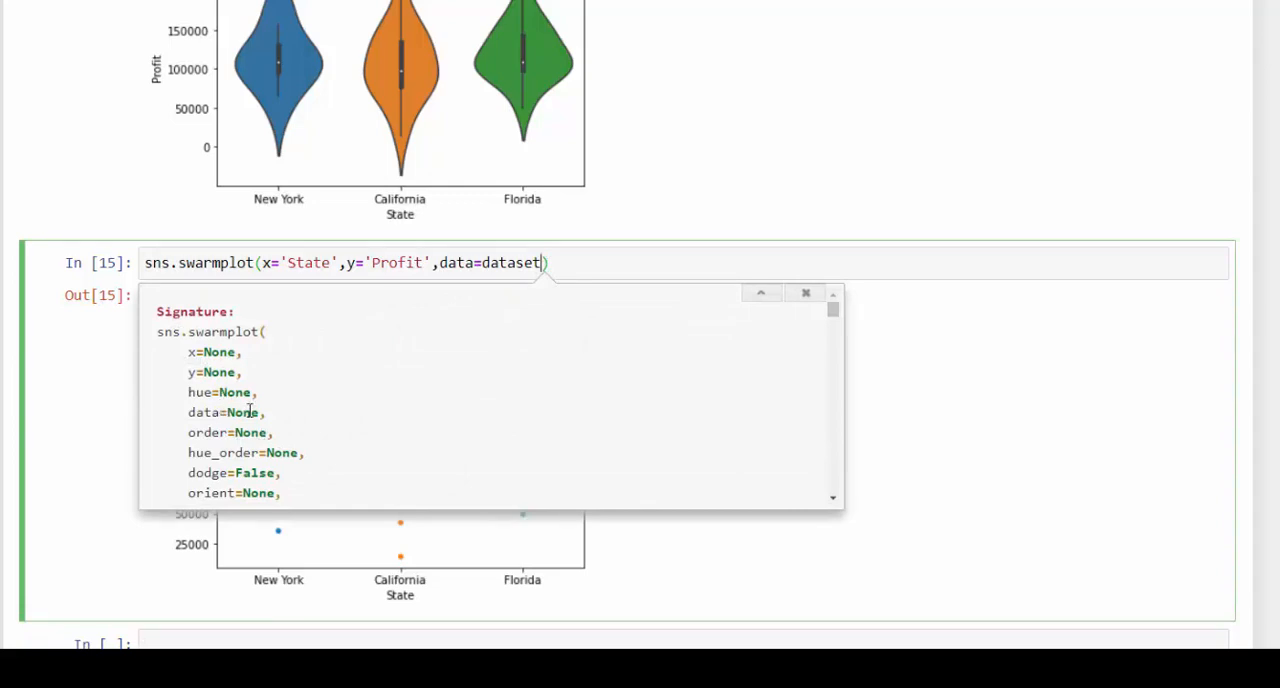
pyautogui.hotkey('shift', 'Tab')
pyautogui.hotkey('shift', 'Tab')
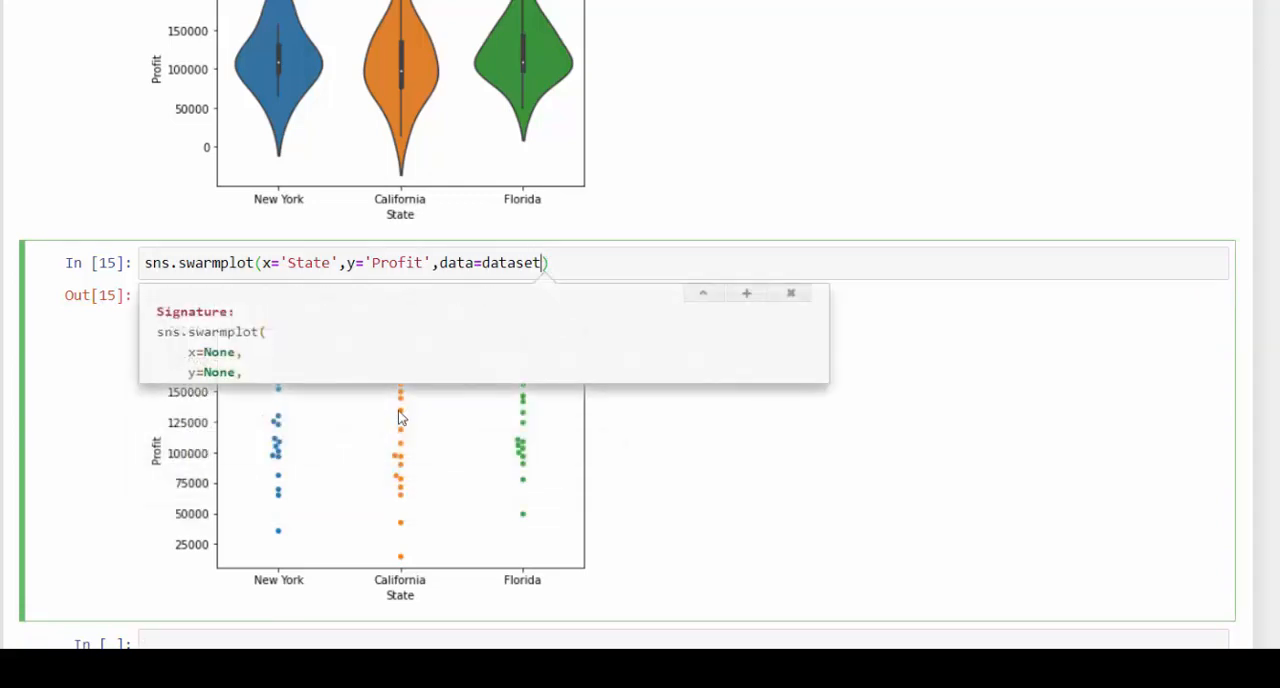
pyautogui.hotkey('shift', 'Tab')
pyautogui.hotkey('shift', 'Tab')
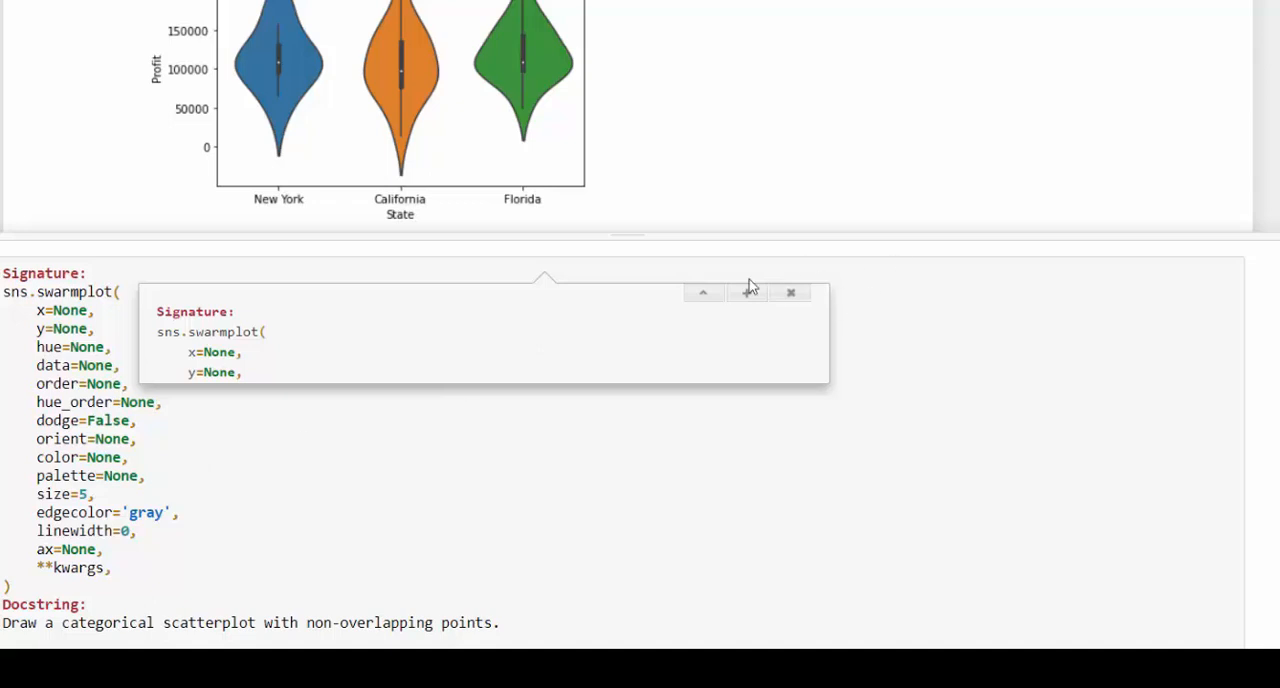
pyautogui.click(700, 294)
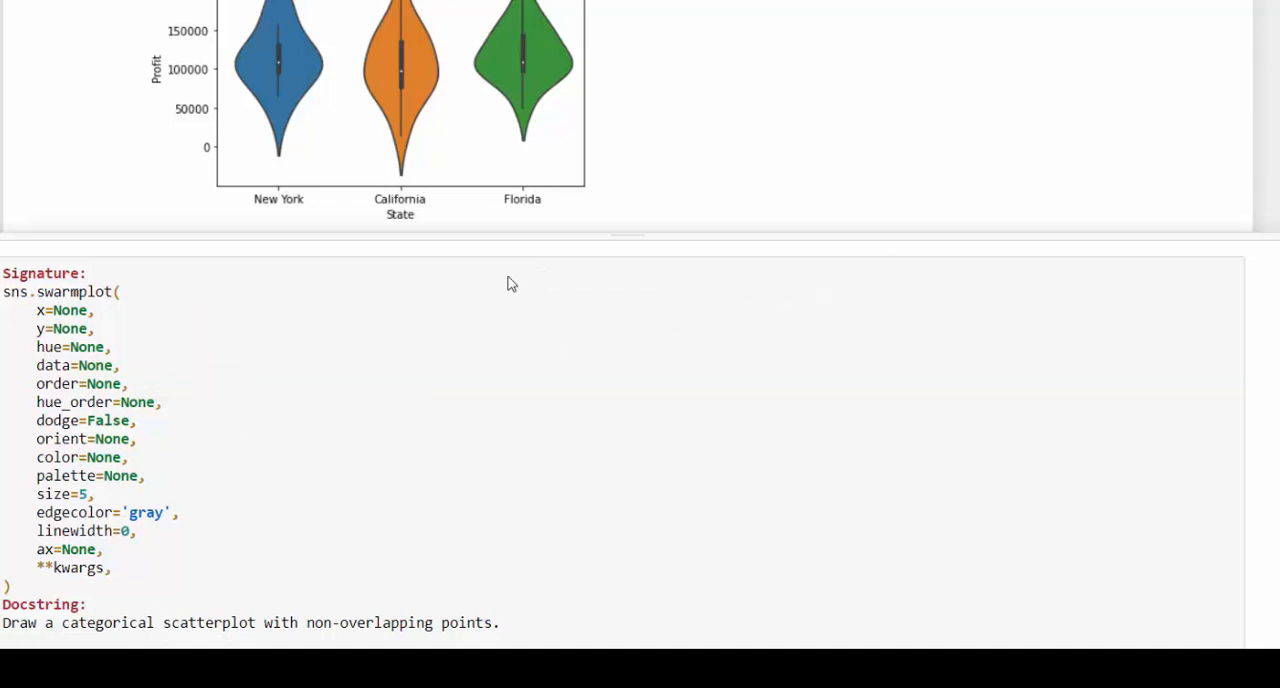
pyautogui.scroll(-2, 554, 220)
pyautogui.scroll(-1, 593, 70)
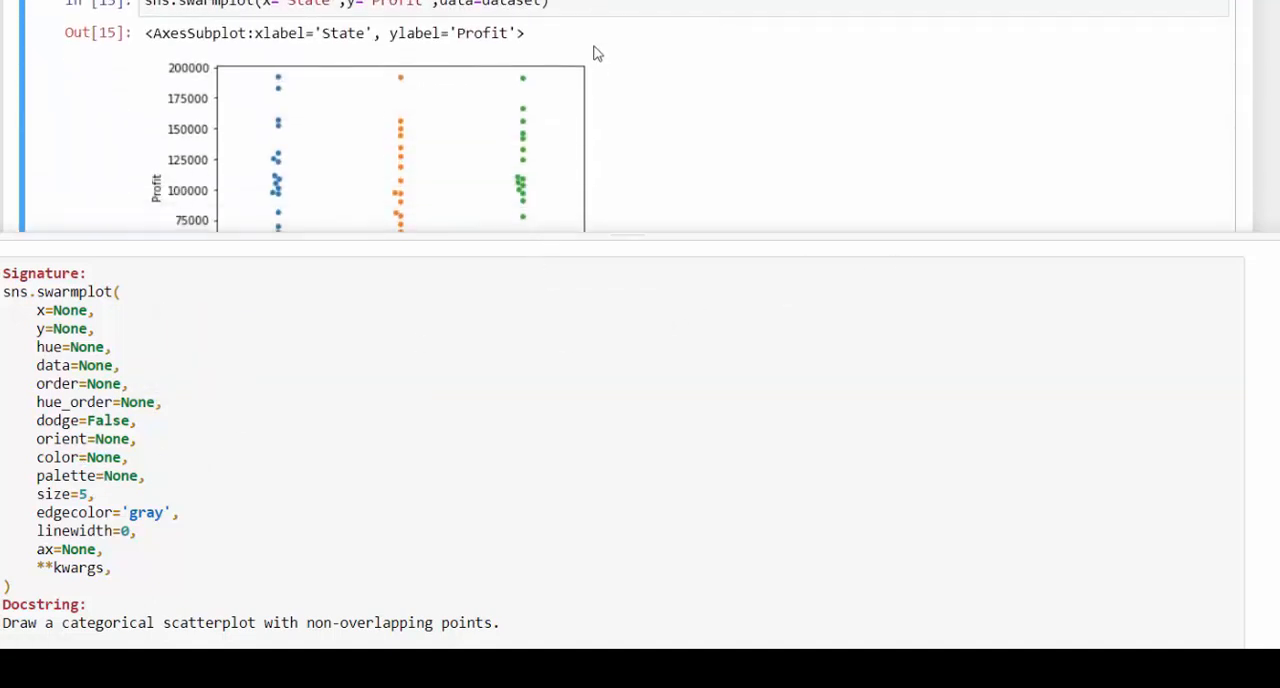
pyautogui.click(1272, 256)
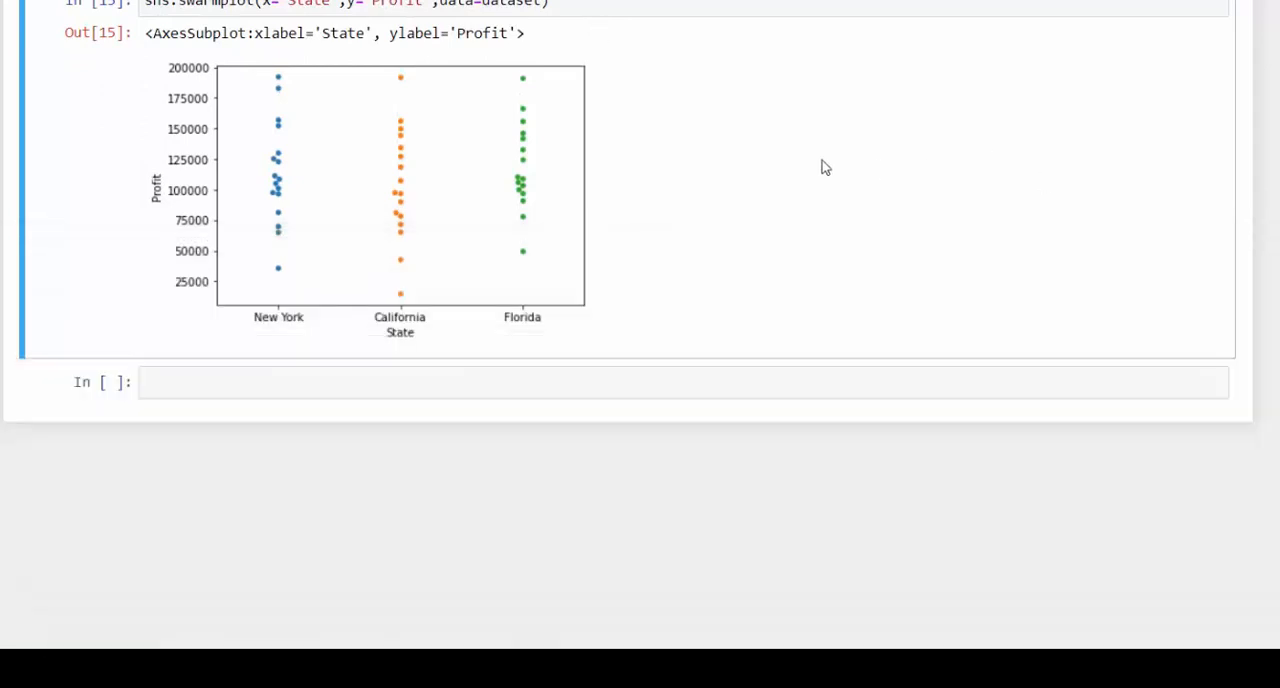
# - Insert several empty code cells below the swarm plot at the end of the notebook
pyautogui.click(356, 476)
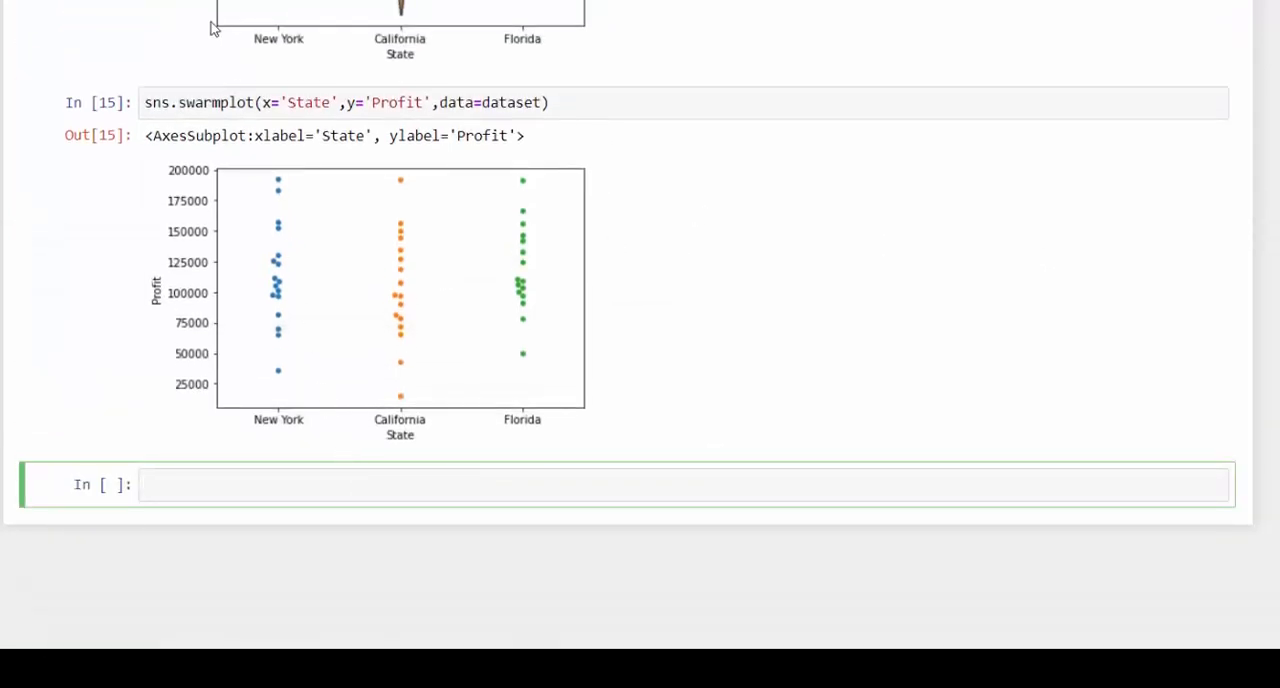
pyautogui.press('Escape')
pyautogui.press('b')
pyautogui.press('b')
pyautogui.press('b')
pyautogui.press('b')
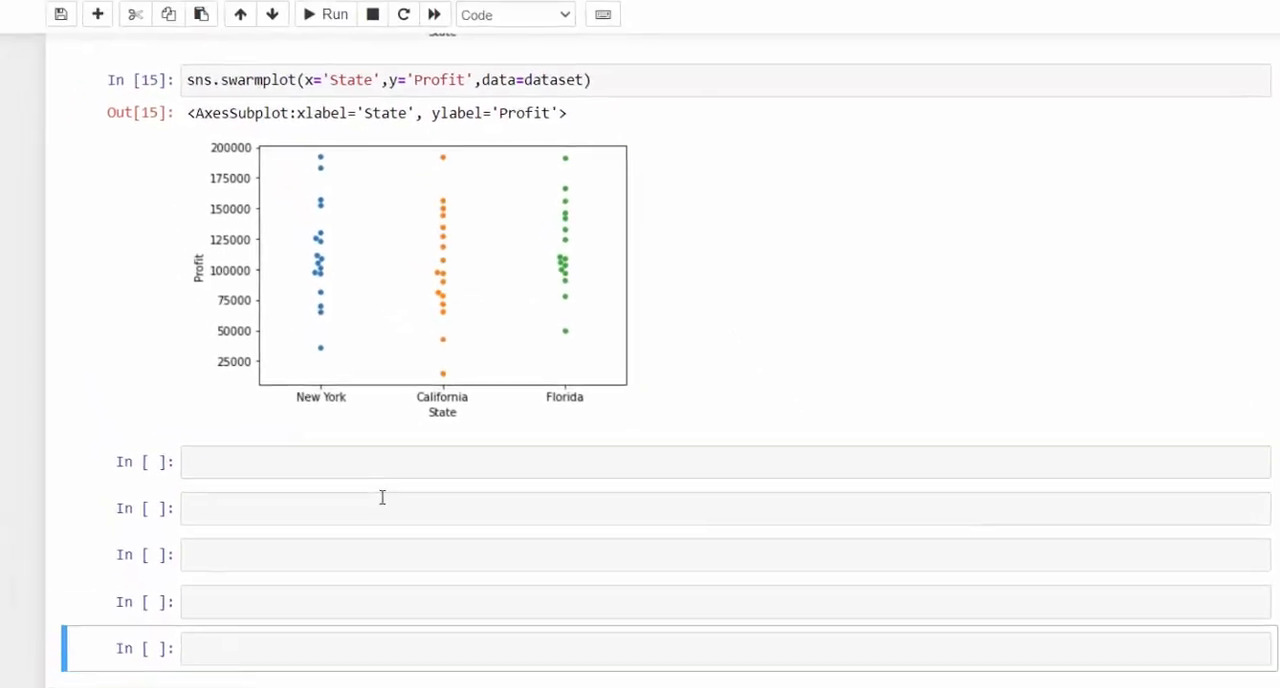
# - Add color='black' after data=dataset in the sns.swarmplot call and rerun the cell to draw black points
pyautogui.click(611, 149)
pyautogui.write(",color='bla")
pyautogui.write('ck')
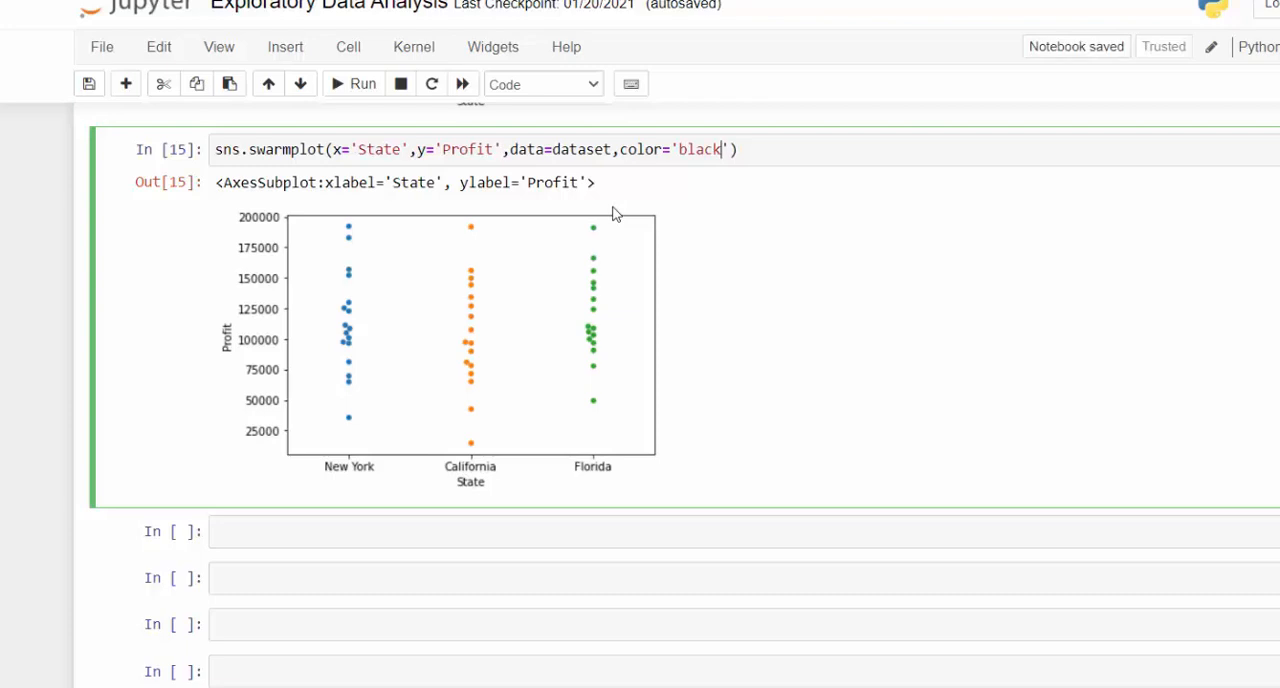
pyautogui.hotkey('shift', 'Return')
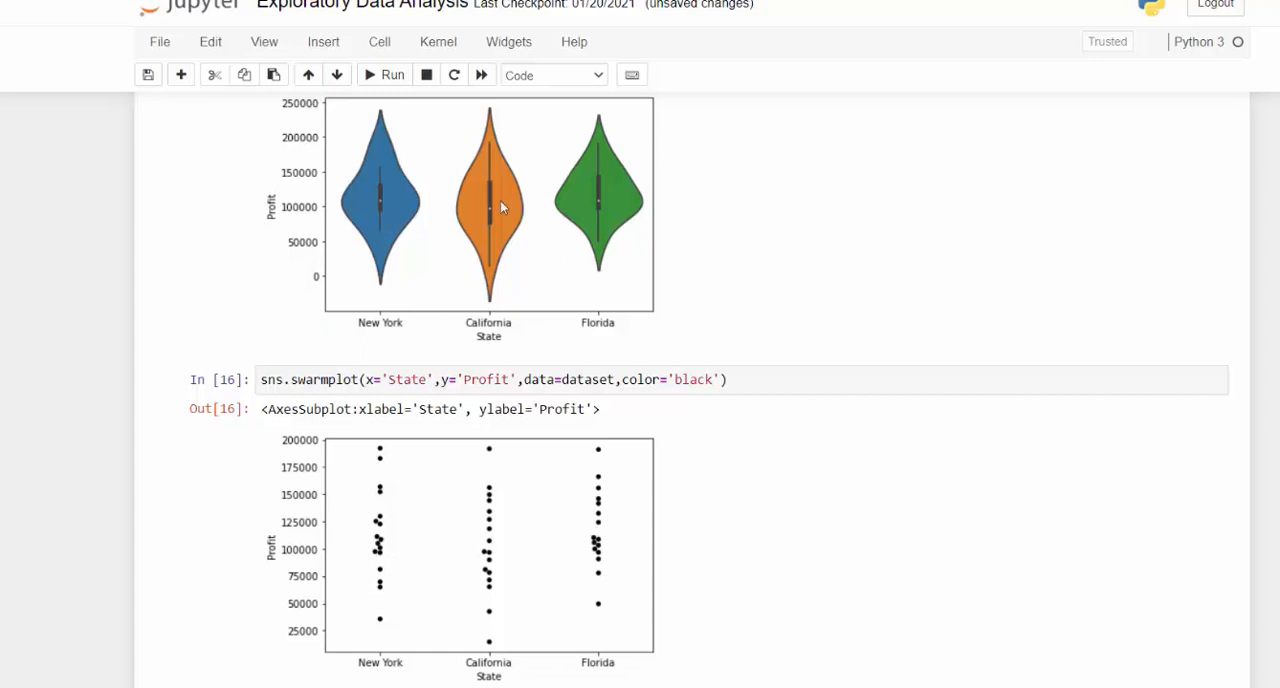
# - Copy the sns.violinplot line by State onto a new line under sns.swarmplot and rerun the cell to overlay both plots
pyautogui.scroll(1, 622, 350)
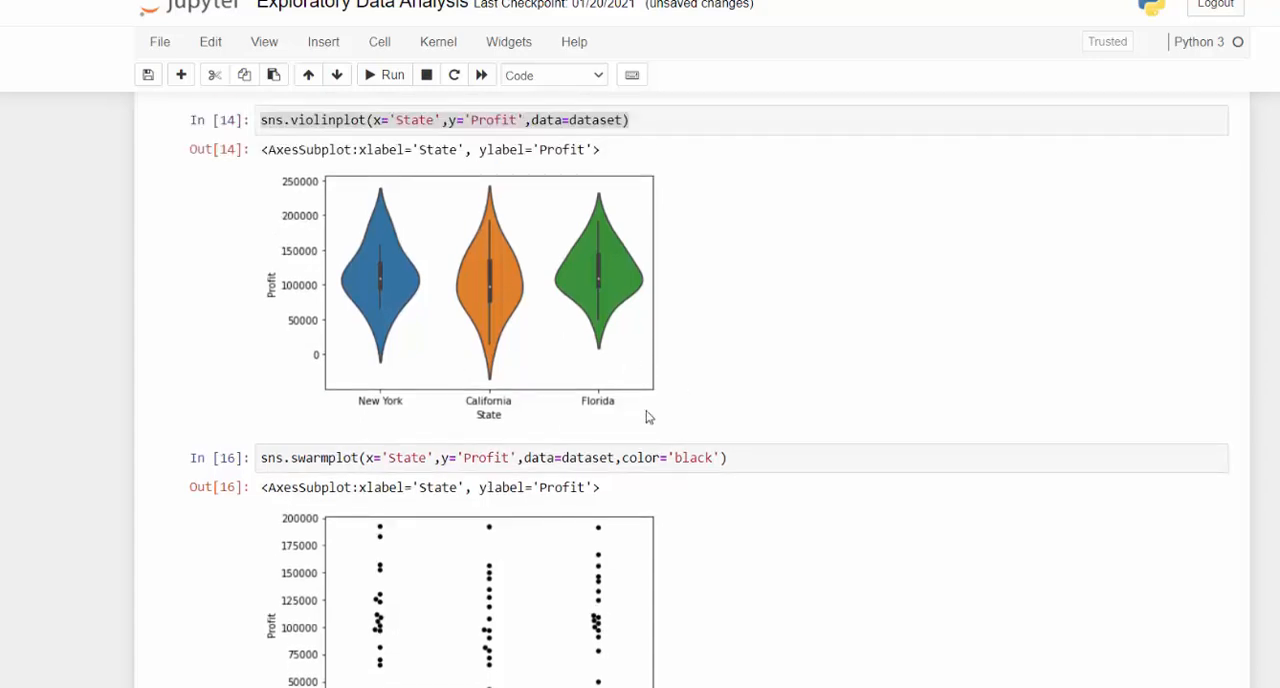
pyautogui.moveTo(632, 124); pyautogui.dragTo(255, 121)
pyautogui.hotkey('ctrl', 'c')
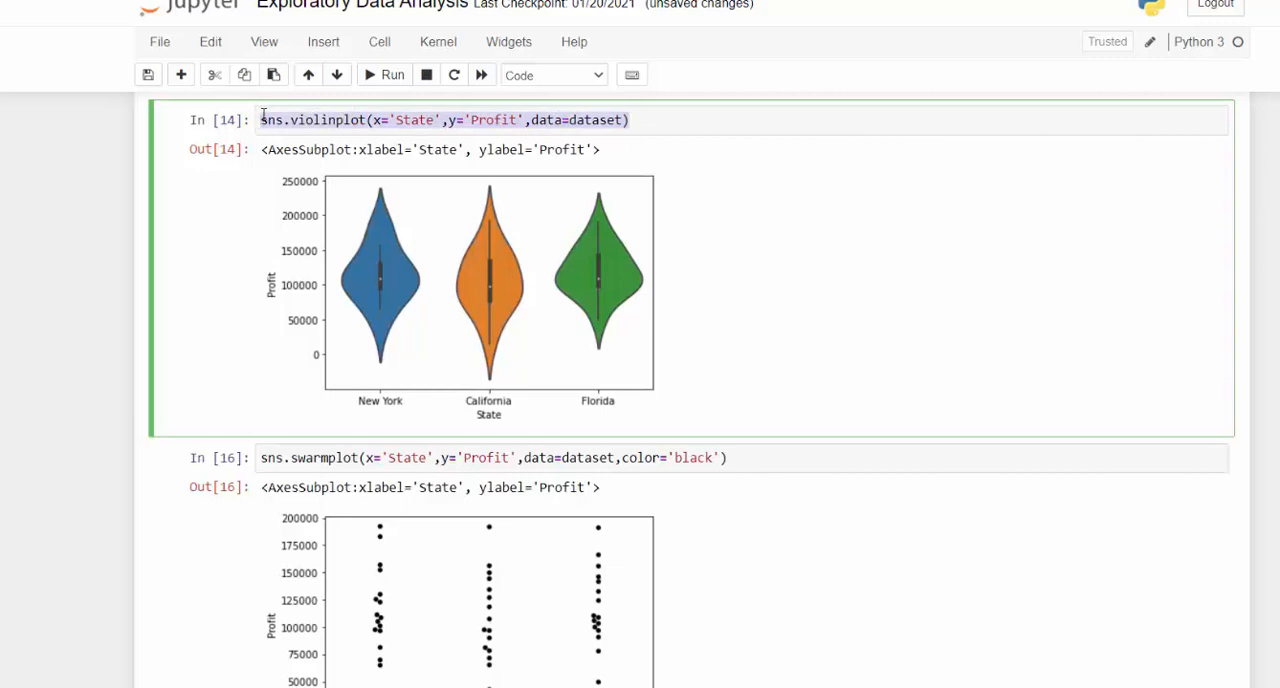
pyautogui.click(729, 457)
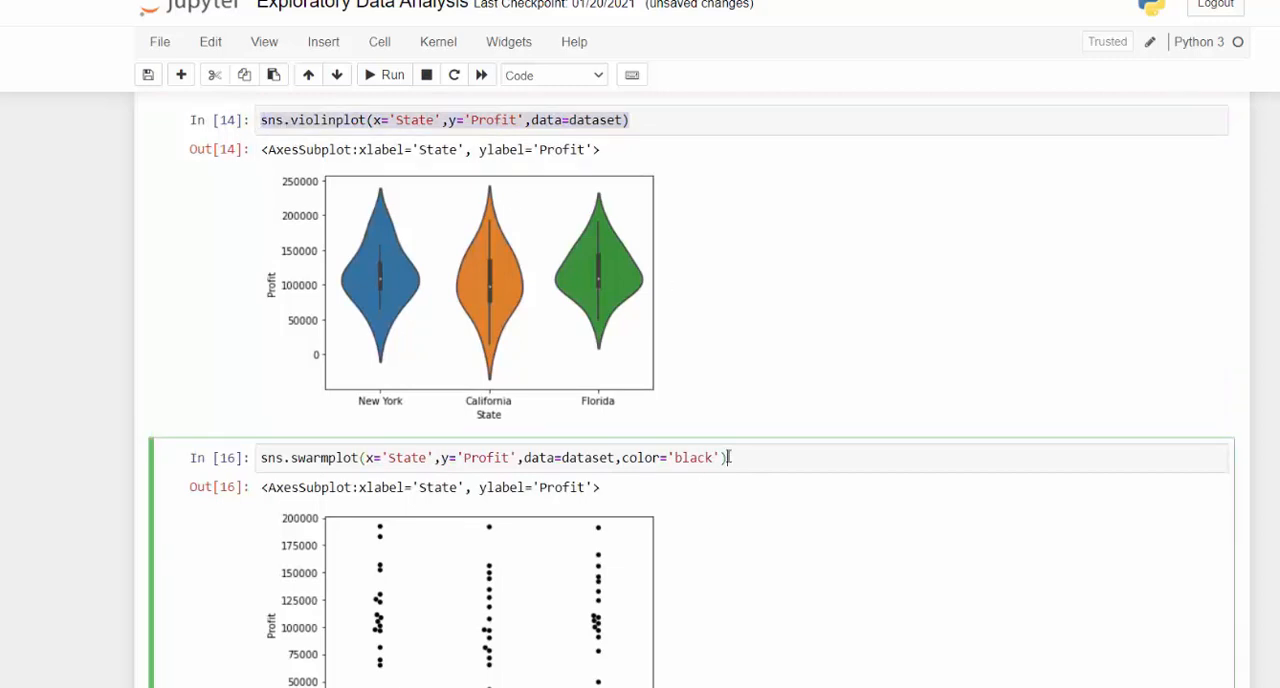
pyautogui.press('Return')
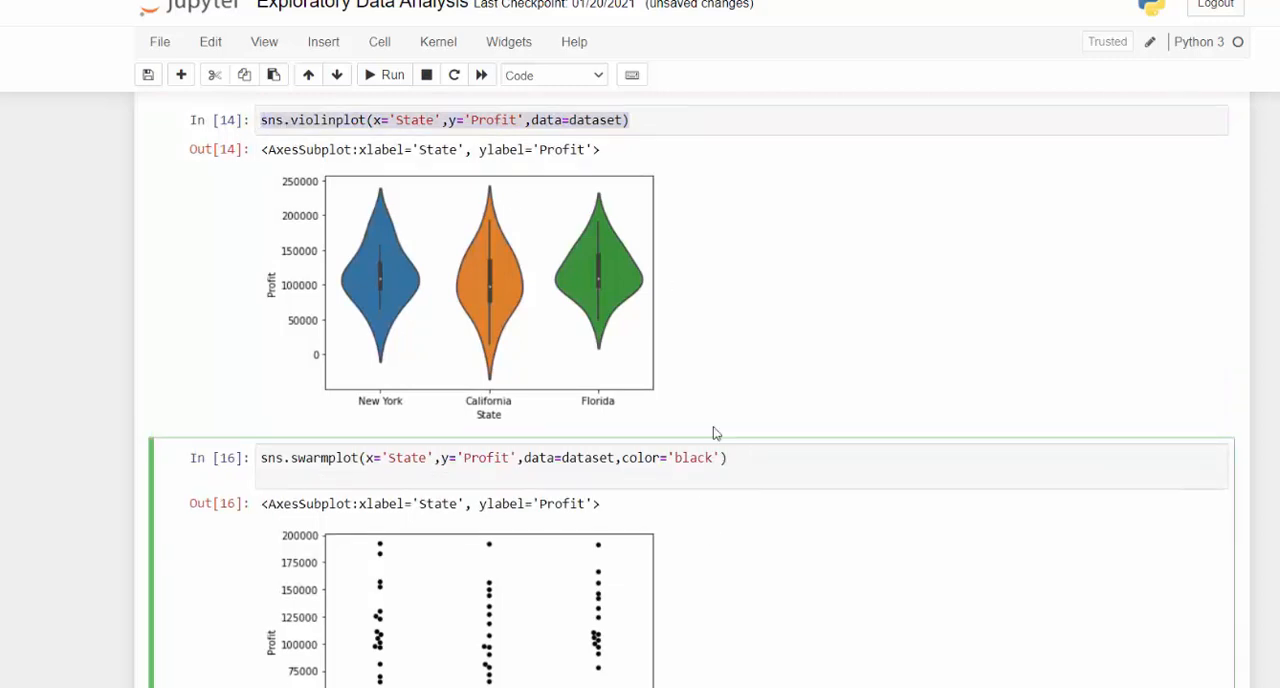
pyautogui.hotkey('ctrl', 'v')
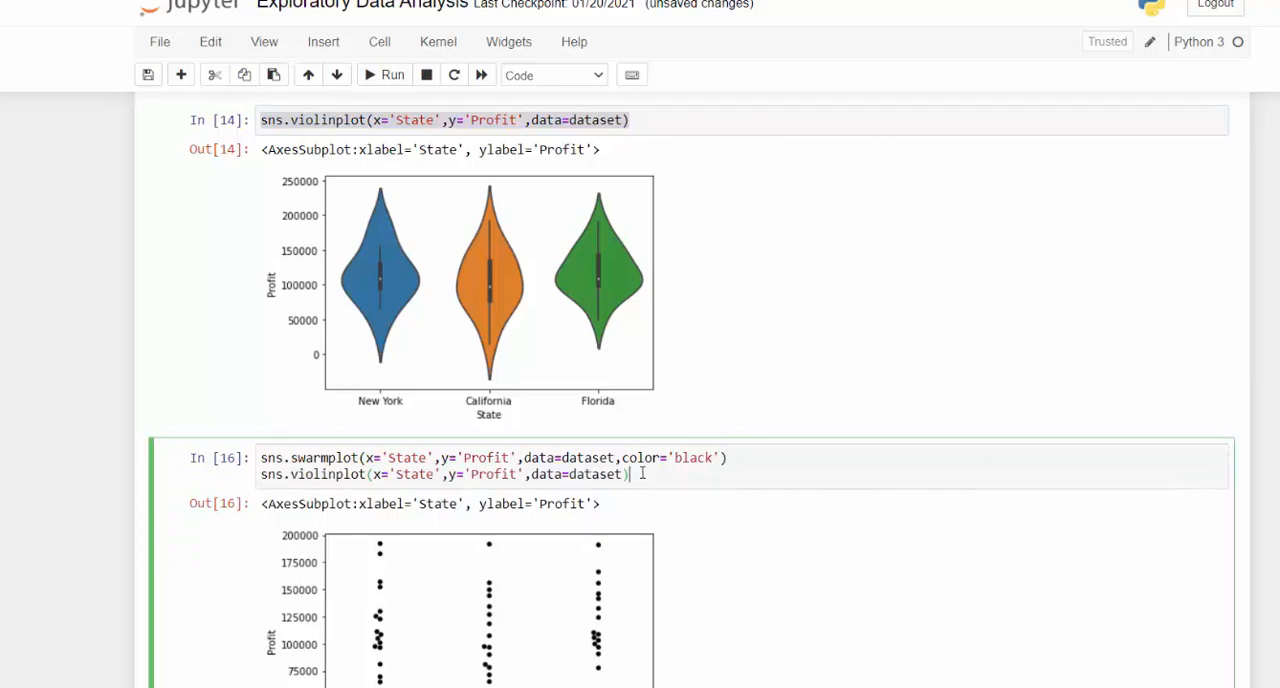
pyautogui.hotkey('shift', 'Return')
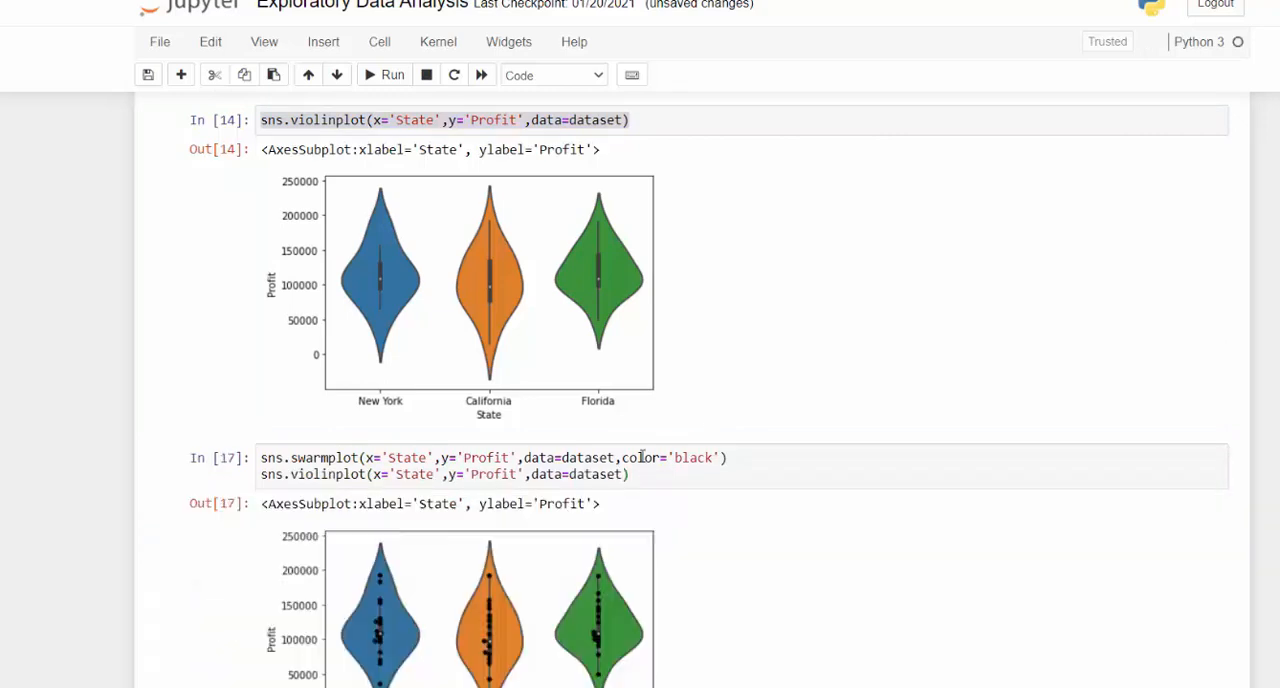
pyautogui.scroll(-1, 646, 527)
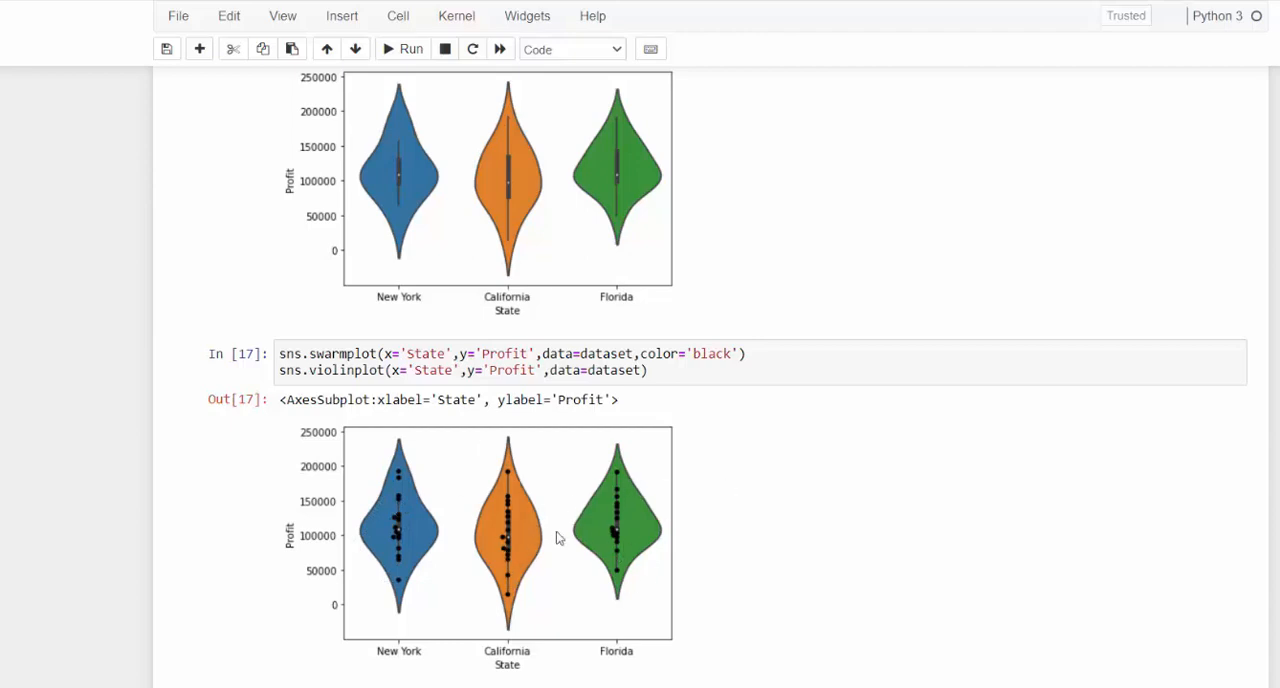
# - Enter an empty sns.distplot() call in the first blank cell below the combined swarm and violin plot
pyautogui.scroll(-3, 546, 489)
pyautogui.click(439, 547)
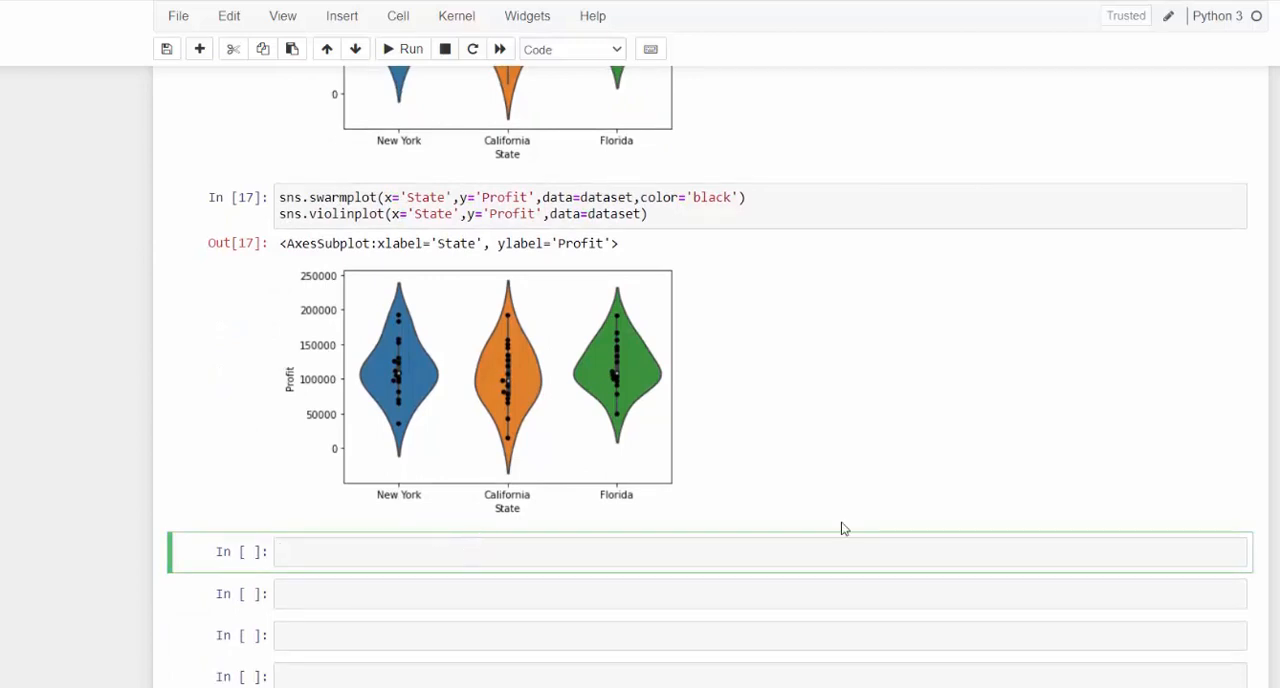
pyautogui.press('Escape')
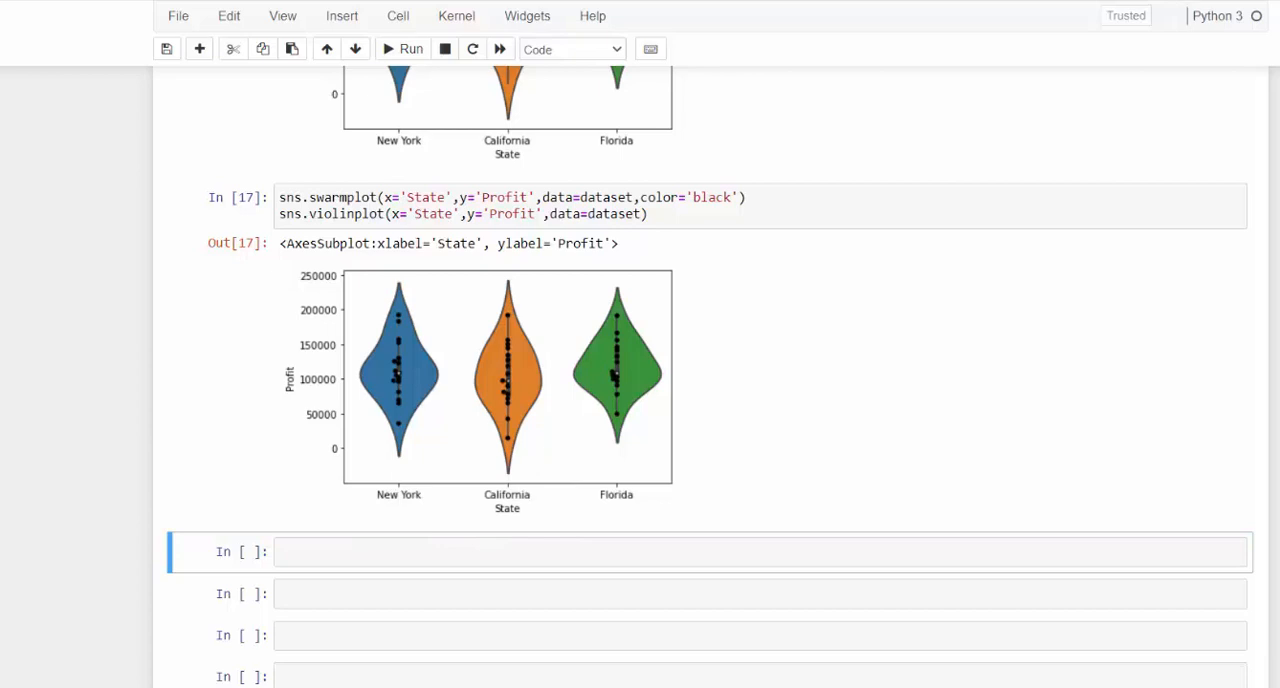
pyautogui.click(489, 551)
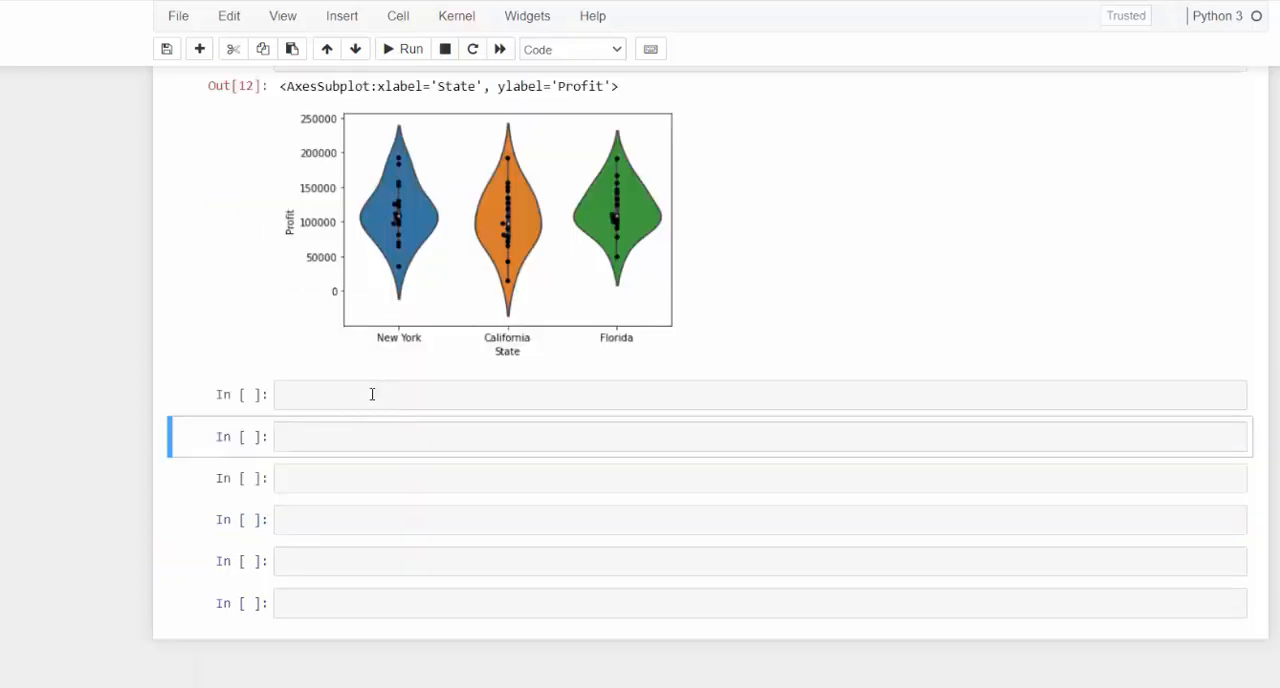
pyautogui.click(370, 397)
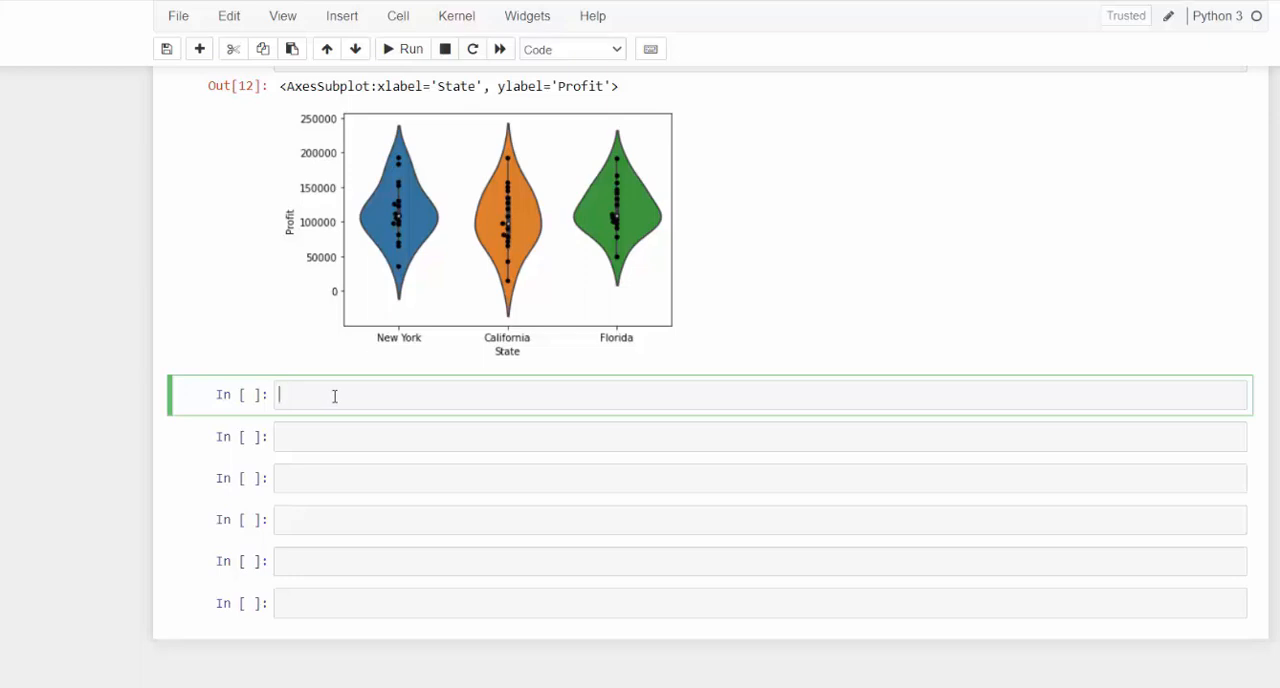
pyautogui.write('ns.displot(')
pyautogui.click(333, 395)
pyautogui.write('t')
pyautogui.click(377, 394)
# - Open the full sns.distplot documentation and examine its signature, description and parameters
pyautogui.hotkey('shift', 'Tab')
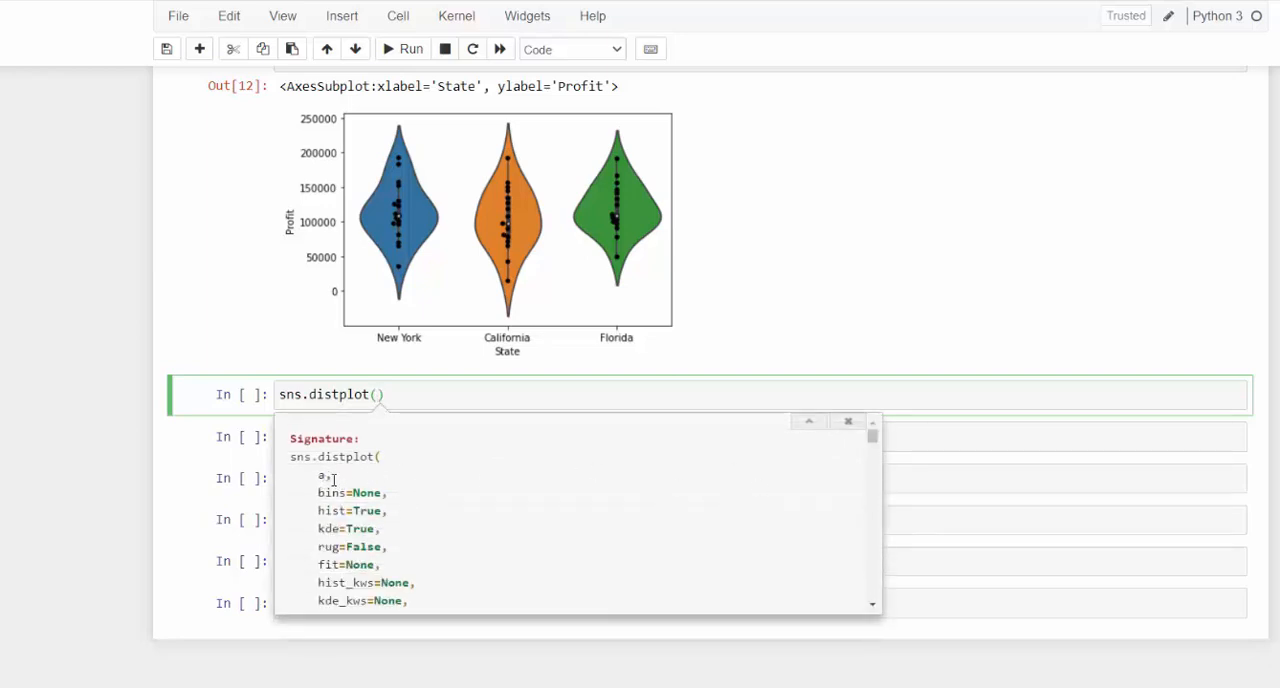
pyautogui.press('Escape')
pyautogui.hotkey('shift', 'Tab')
pyautogui.hotkey('shift', 'Tab')
pyautogui.hotkey('shift', 'Tab')
pyautogui.hotkey('shift', 'Tab')
pyautogui.hotkey('shift', 'Tab')
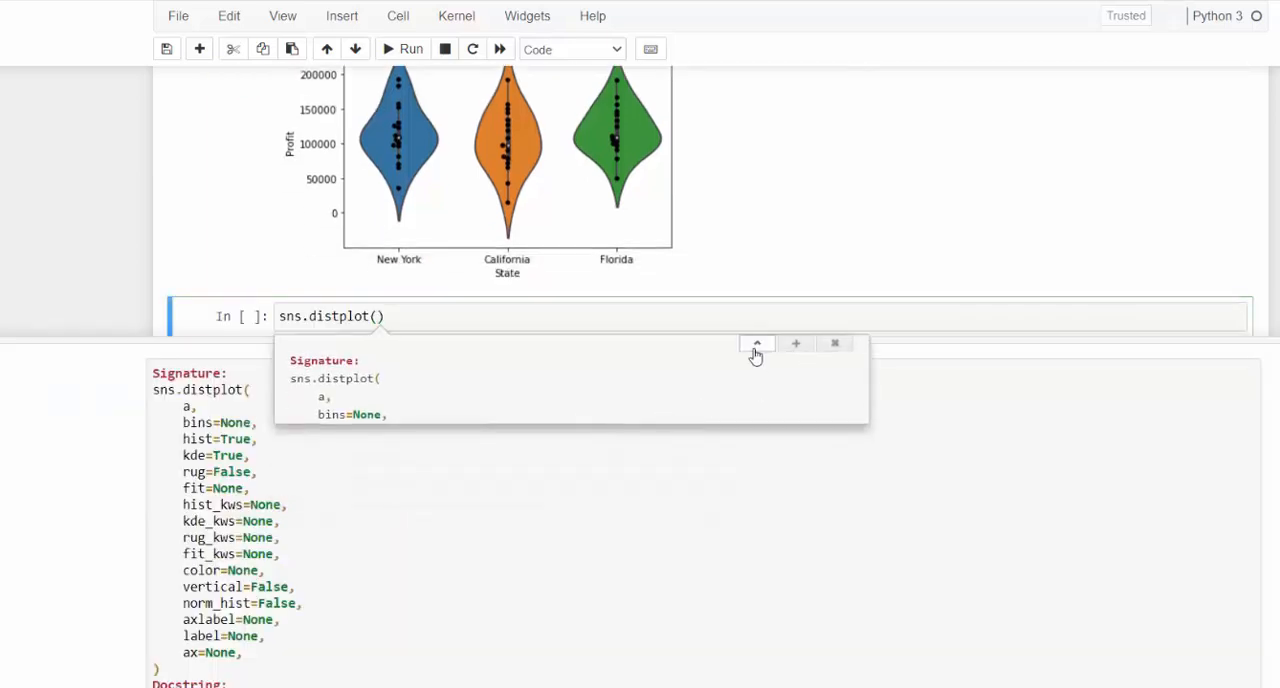
pyautogui.click(756, 349)
pyautogui.scroll(-3, 712, 475)
pyautogui.scroll(-2, 712, 486)
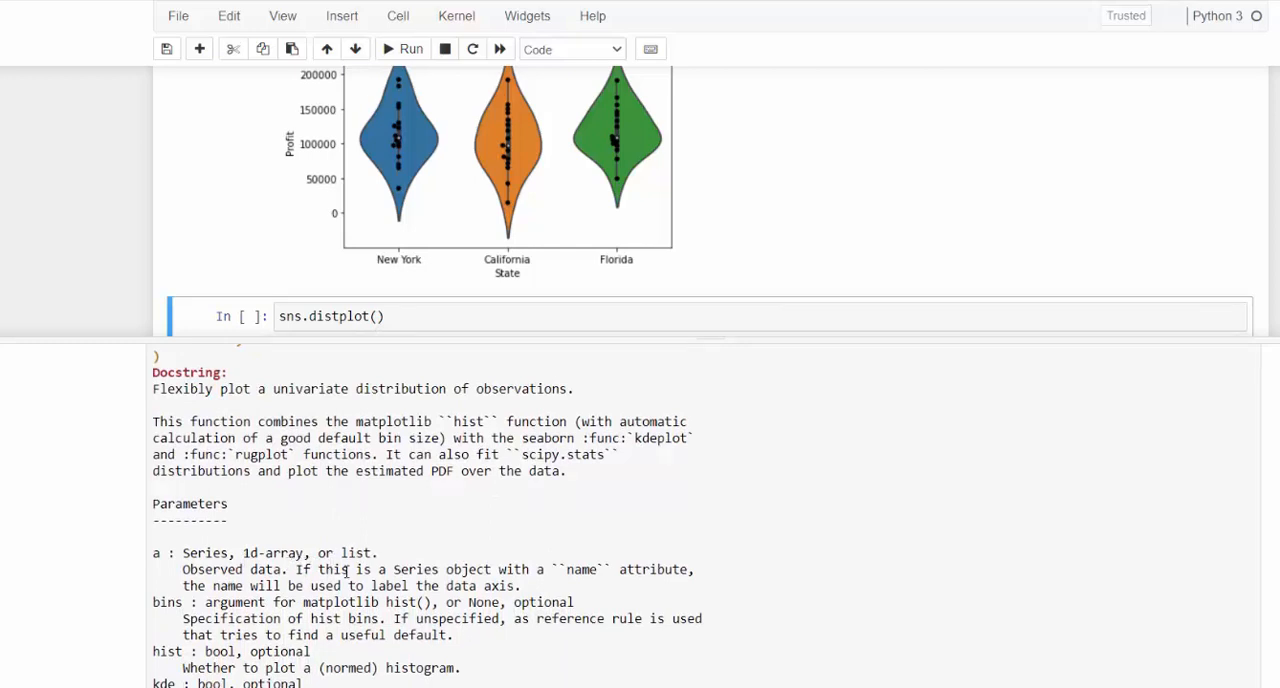
pyautogui.scroll(5, 337, 549)
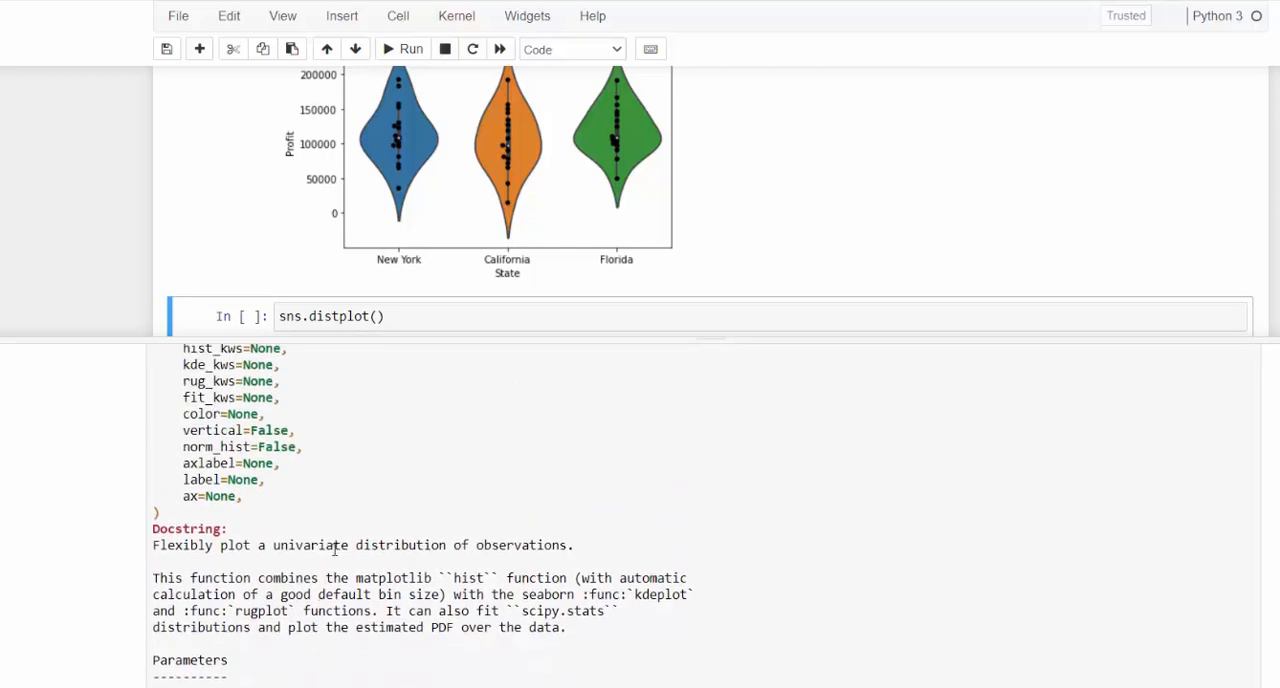
pyautogui.scroll(-3, 350, 553)
pyautogui.scroll(3, 370, 520)
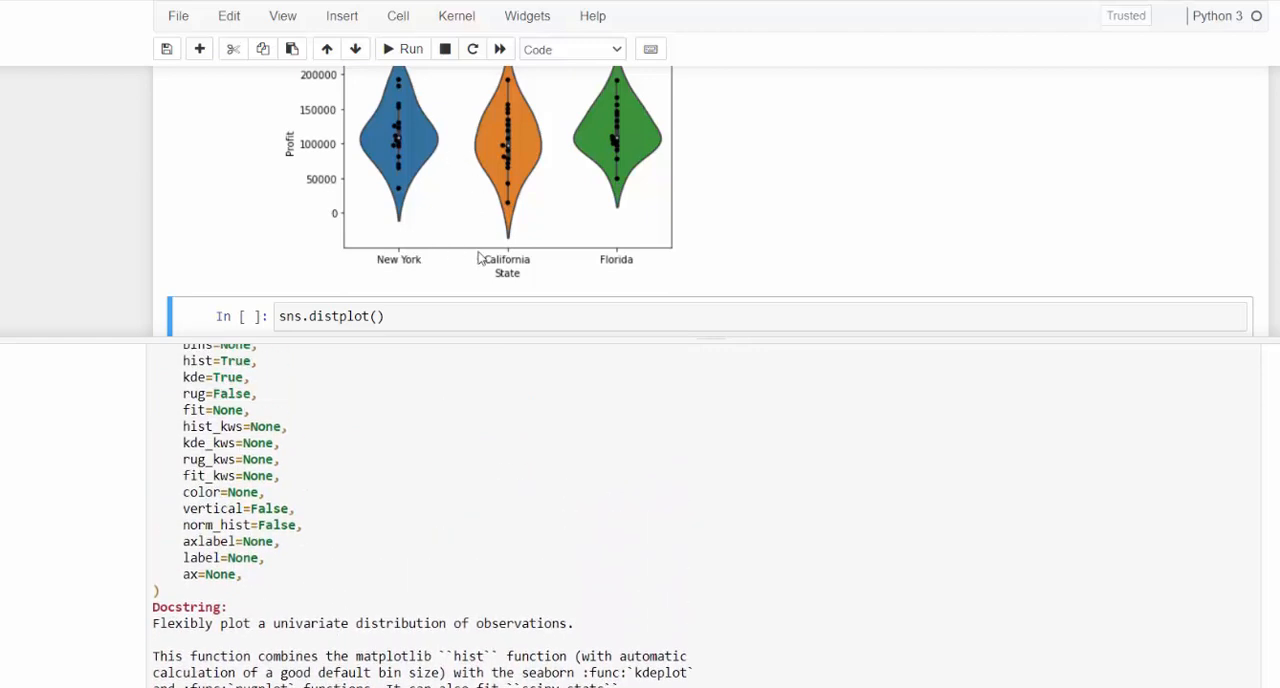
pyautogui.scroll(4, 507, 289)
pyautogui.scroll(-2, 507, 289)
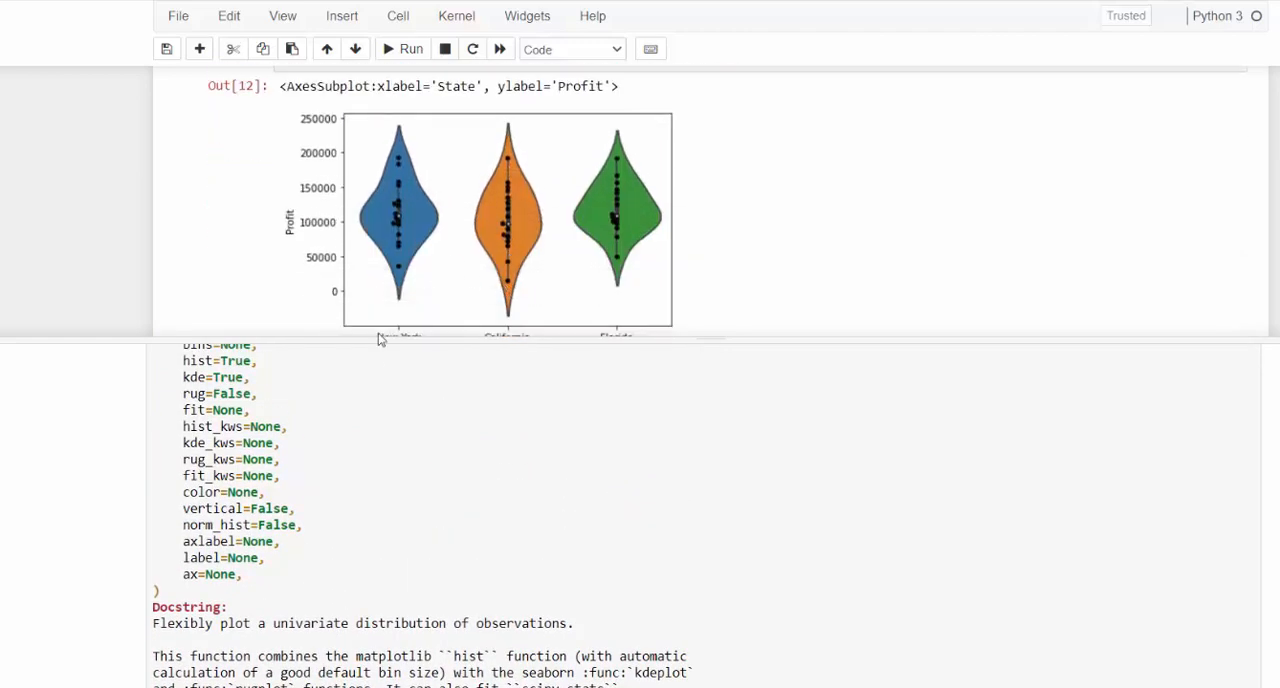
pyautogui.scroll(1, 386, 281)
pyautogui.scroll(-2, 397, 297)
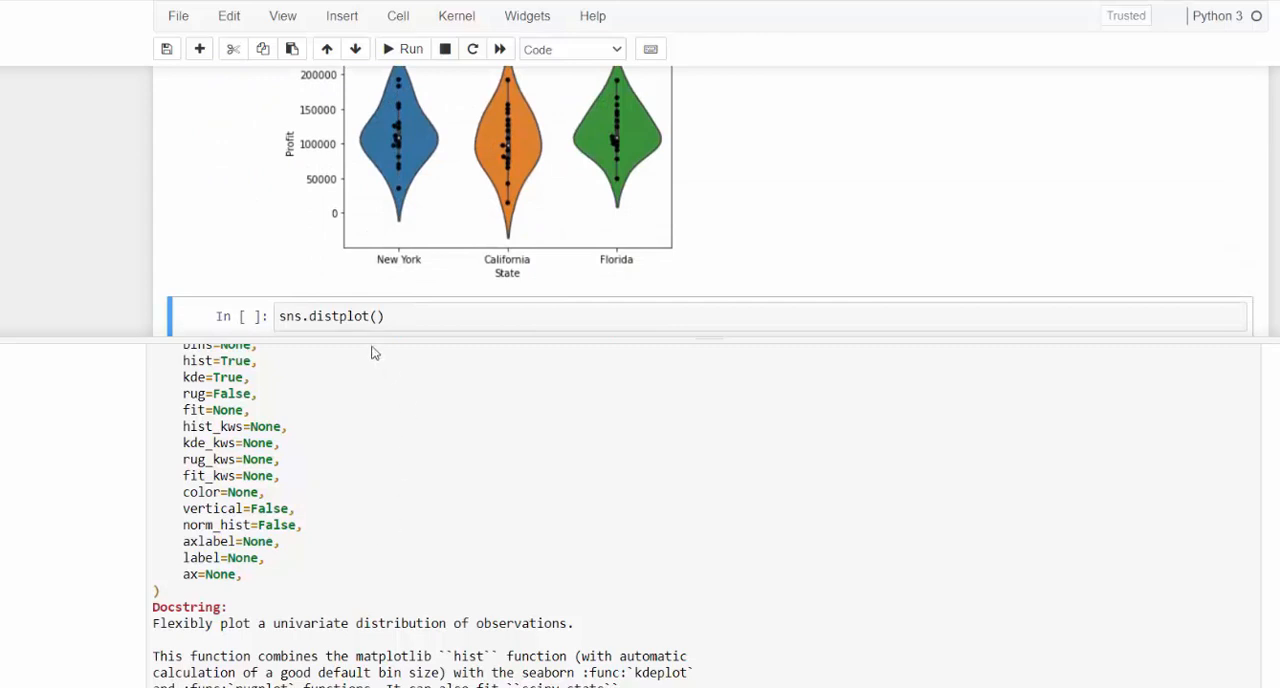
# - Close the sns.distplot documentation and place the cursor inside the call's parentheses
pyautogui.click(376, 318)
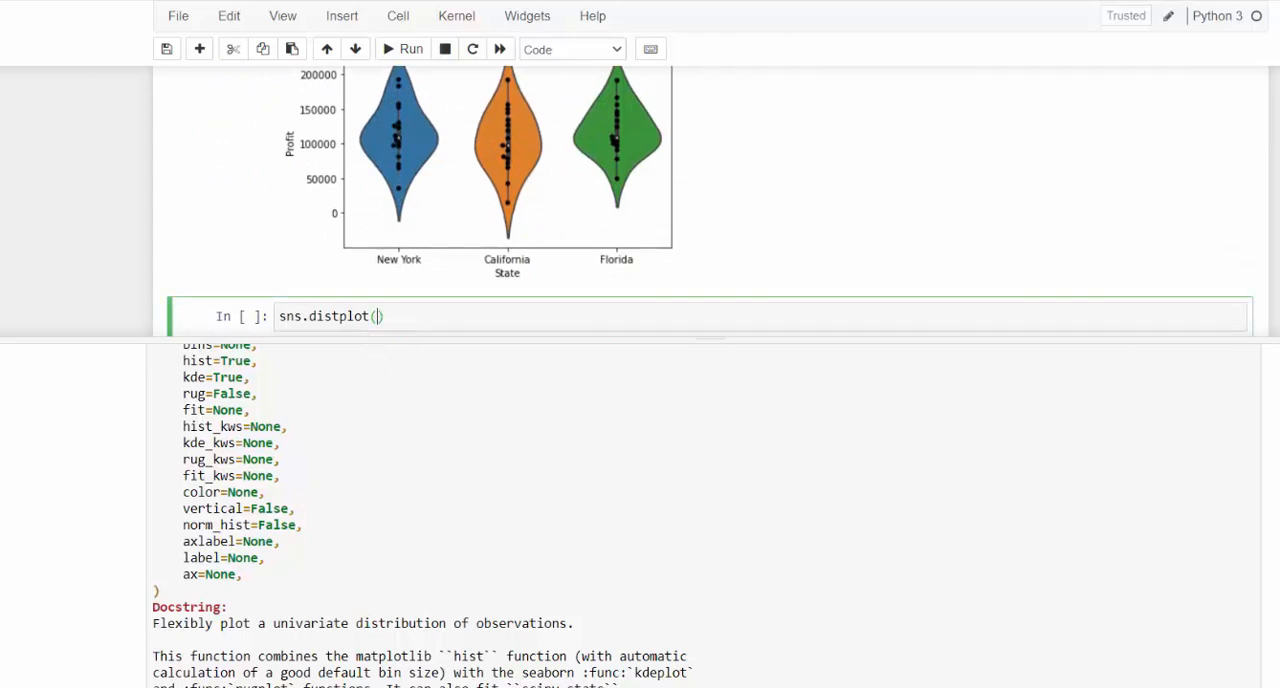
pyautogui.press('Escape')
pyautogui.press('Escape')
pyautogui.scroll(1, 471, 346)
pyautogui.click(380, 355)
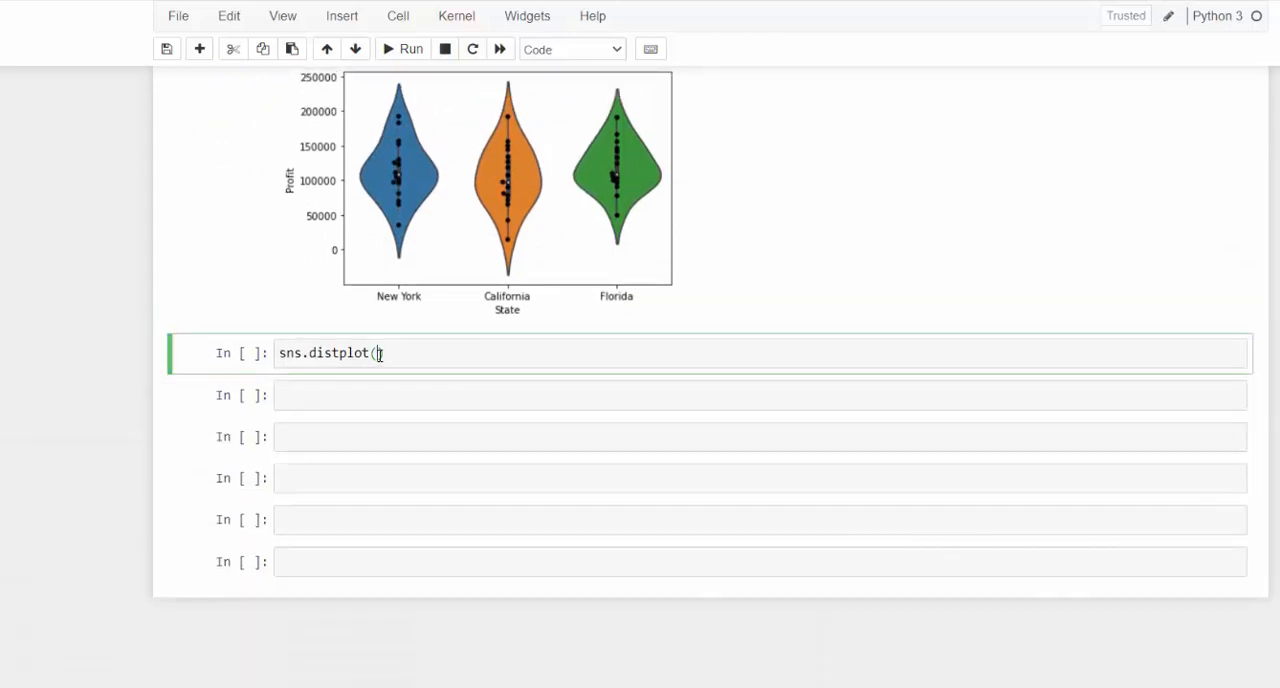
# - Pass dataset['Profit'] to the sns.distplot call and run the cell to plot the Profit distribution
pyautogui.write("dataset['Porfit")
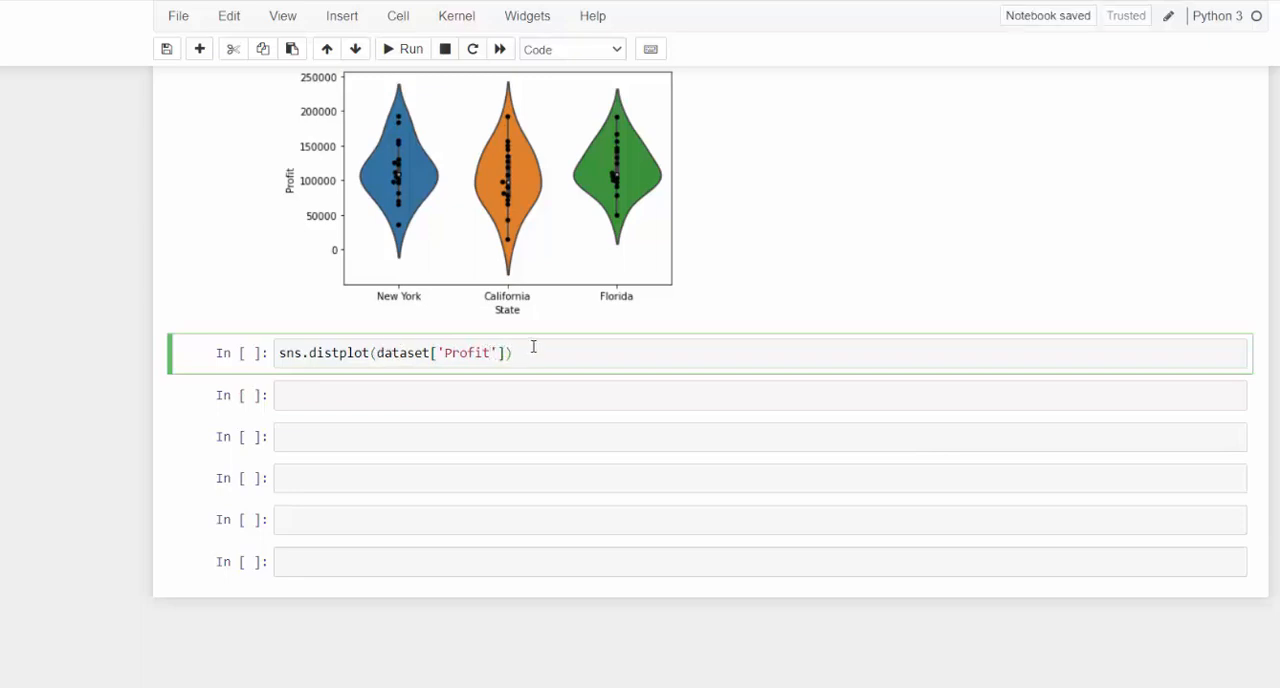
pyautogui.hotkey('shift', 'Return')
pyautogui.scroll(-3, 540, 375)
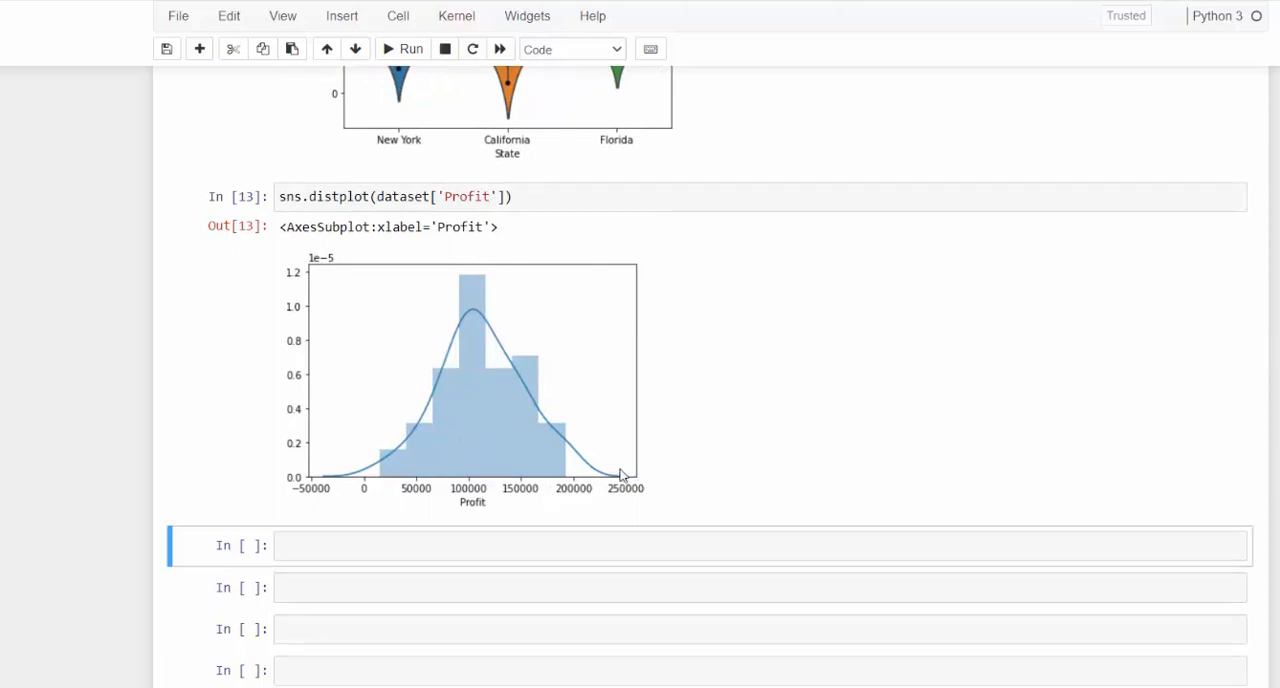
# - Add a semicolon after the sns.distplot call and rerun the cell to suppress its text output
pyautogui.click(537, 197)
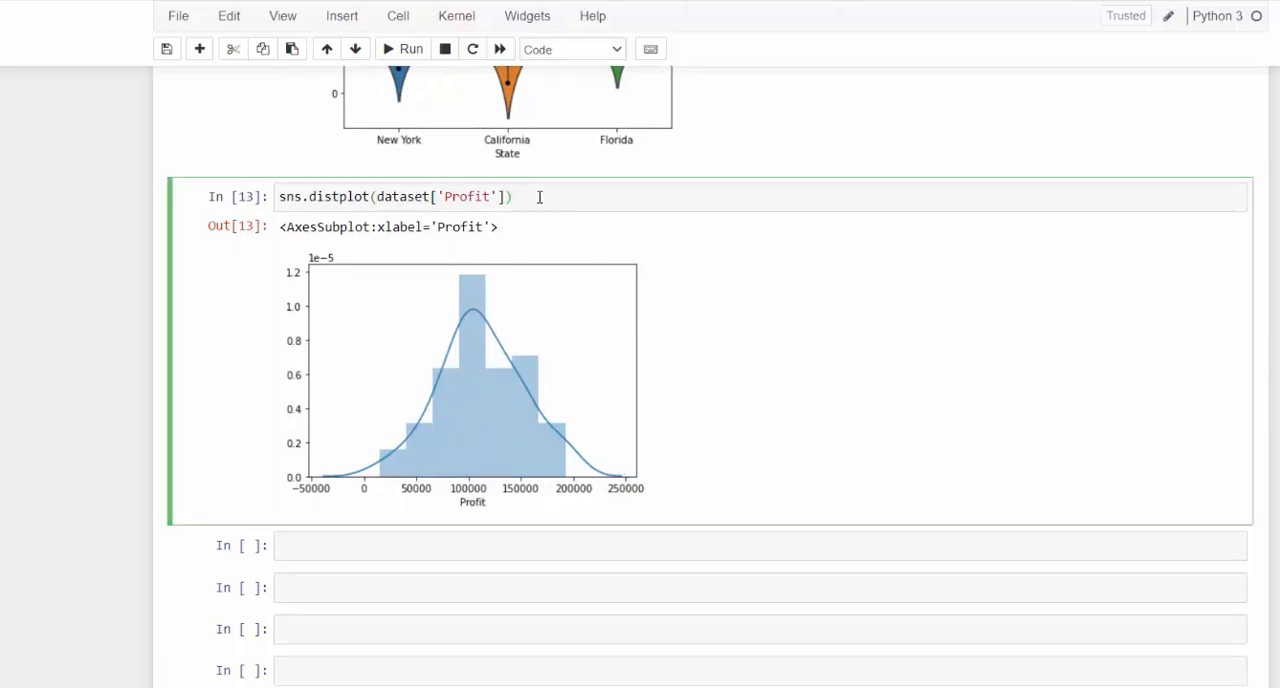
pyautogui.write(';')
pyautogui.click(405, 52)
pyautogui.scroll(-3, 594, 463)
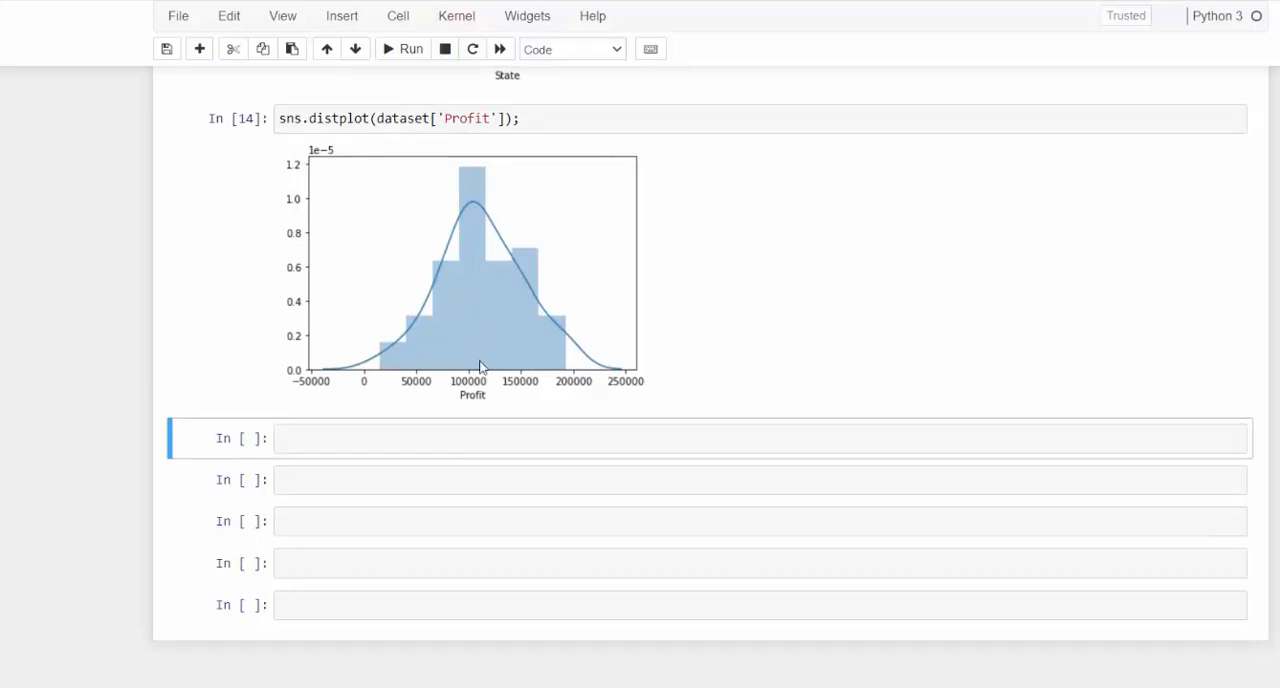
# - Enter an empty sns.jointplot() call in the first blank cell below the Profit distribution plot
pyautogui.click(450, 434)
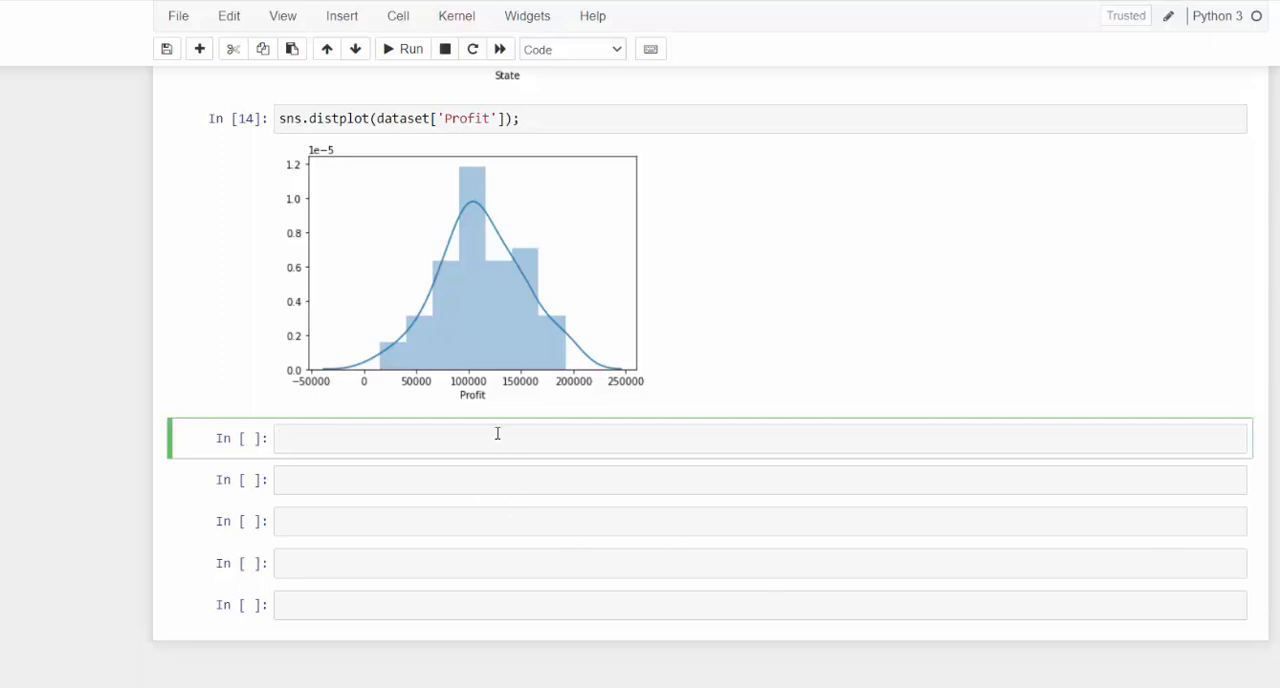
pyautogui.write('sns.jointplot(')
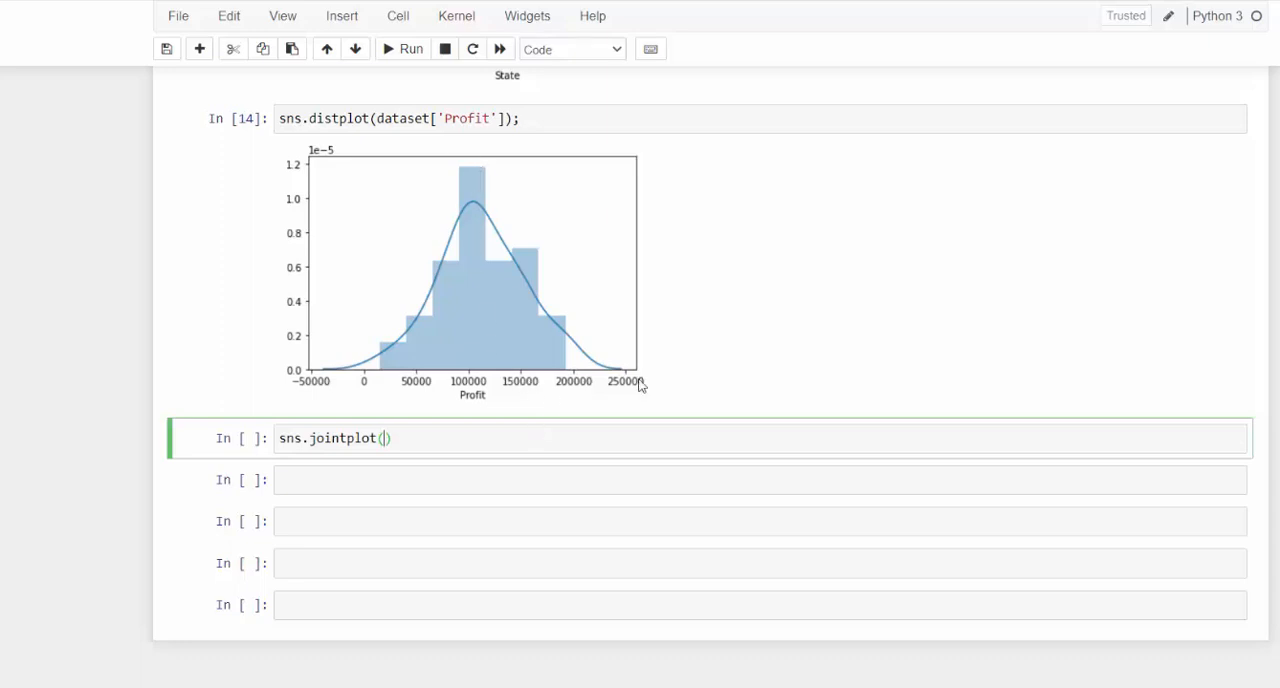
# - Show the expanded signature tooltip for sns.jointplot and examine its parameters
pyautogui.click(437, 403)
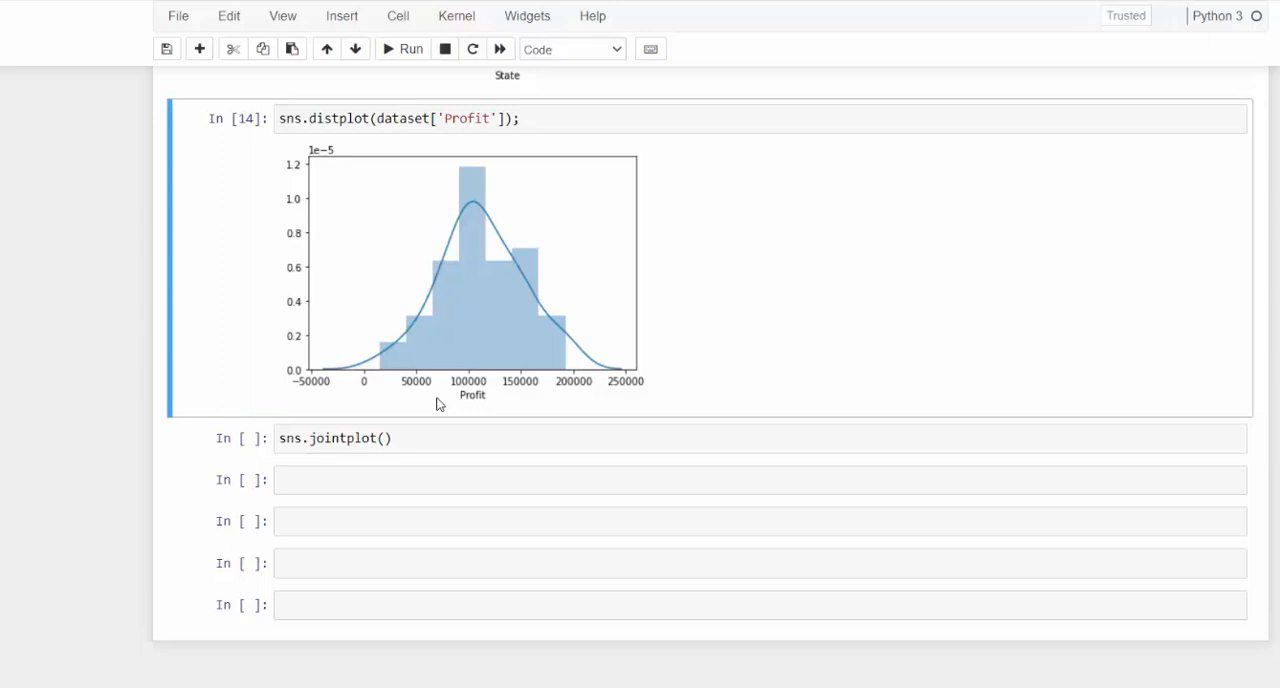
pyautogui.click(383, 438)
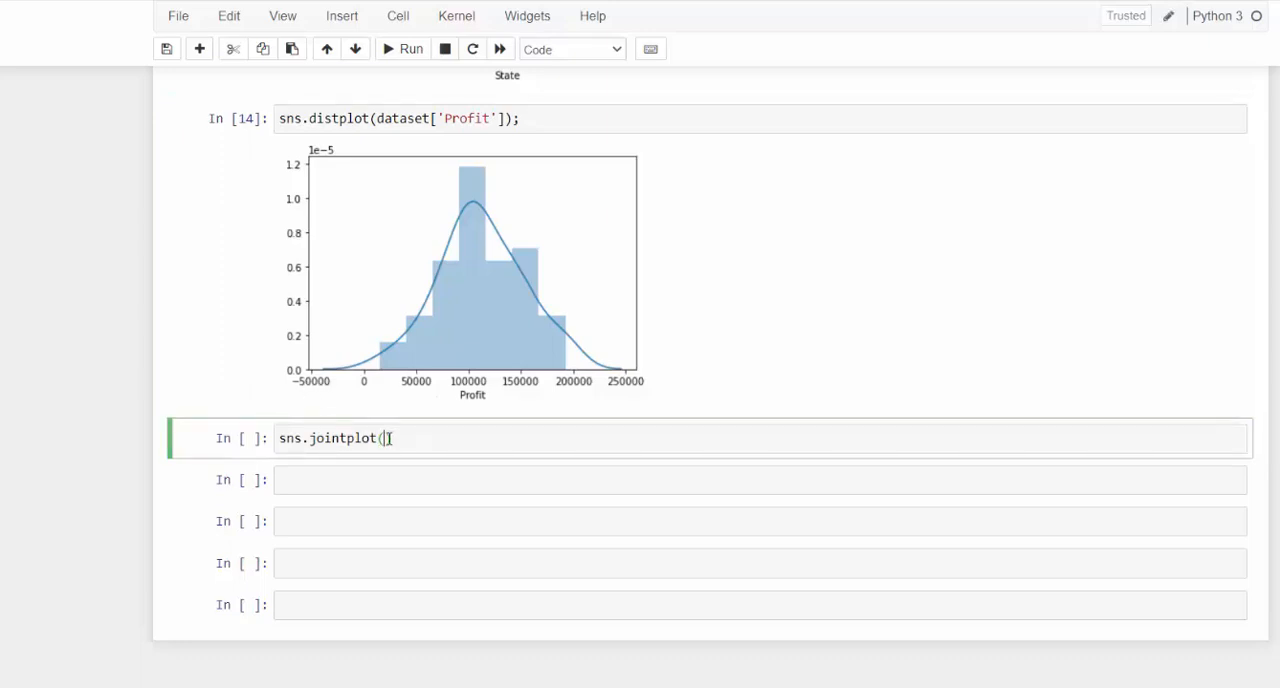
pyautogui.hotkey('shift', 'Tab')
pyautogui.hotkey('shift', 'Tab')
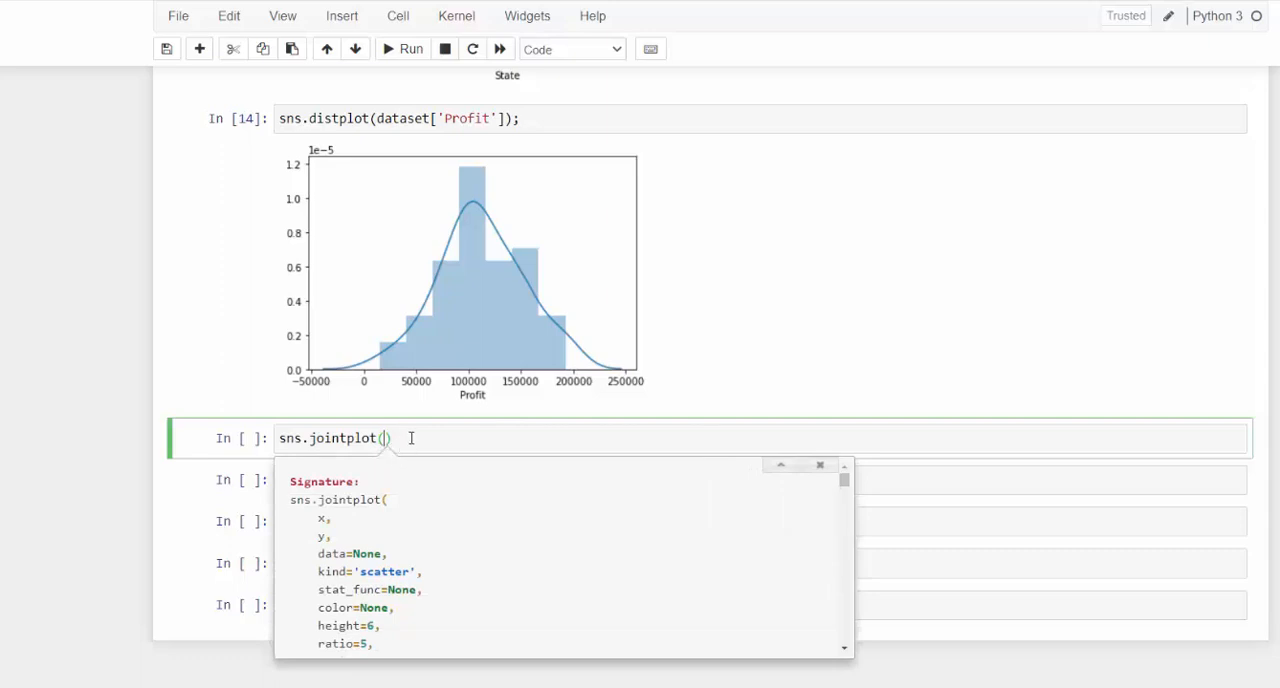
pyautogui.scroll(2, 420, 443)
pyautogui.scroll(-1, 423, 449)
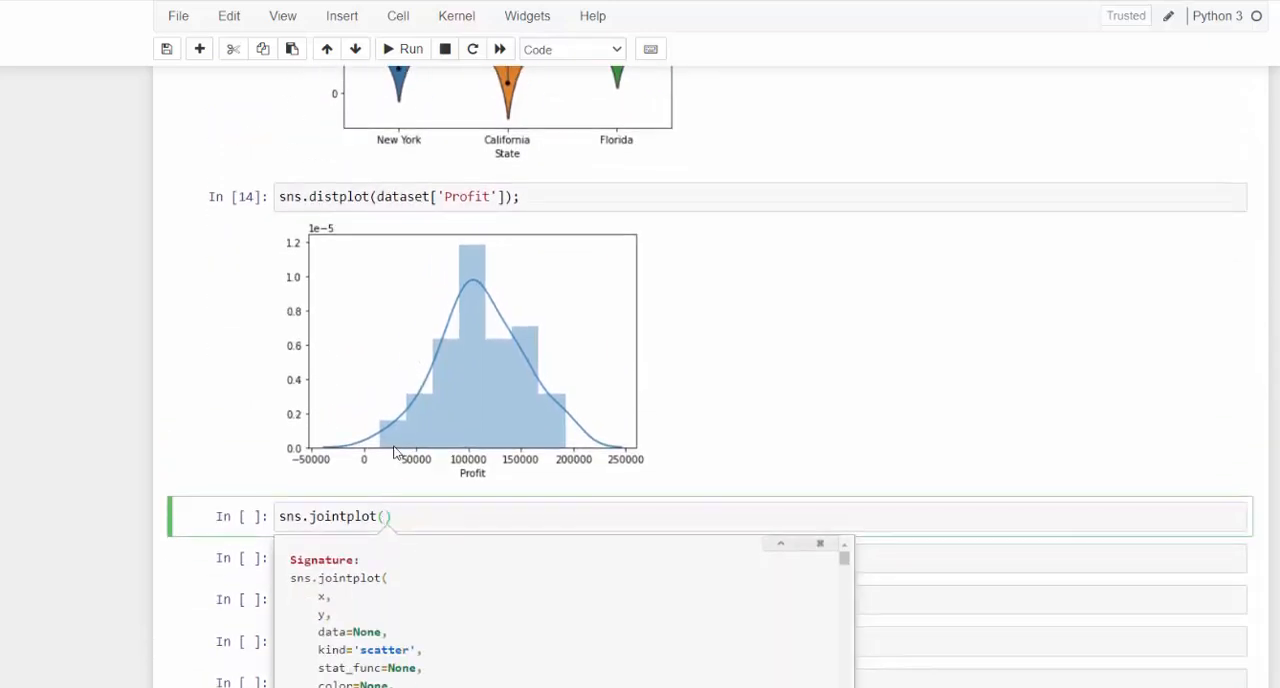
# - Fill the sns.jointplot call with x='Profit', y='Marketing Spend' and data=dataset
pyautogui.write("x='")
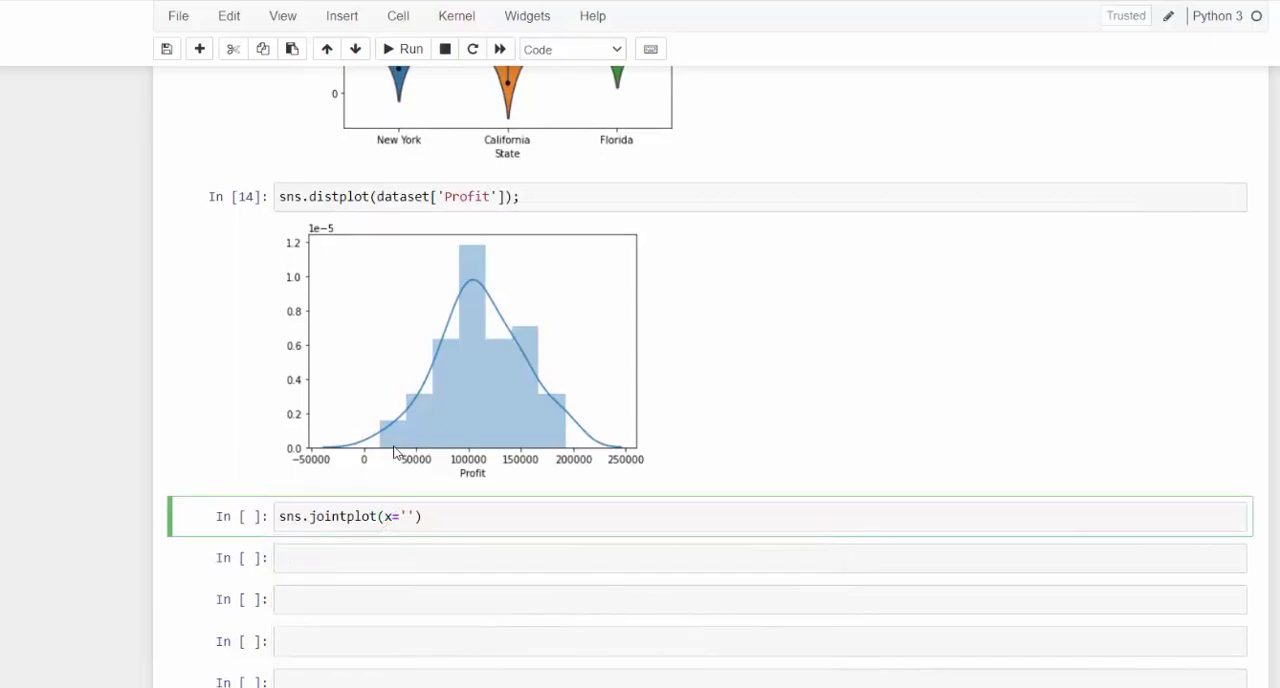
pyautogui.write('P')
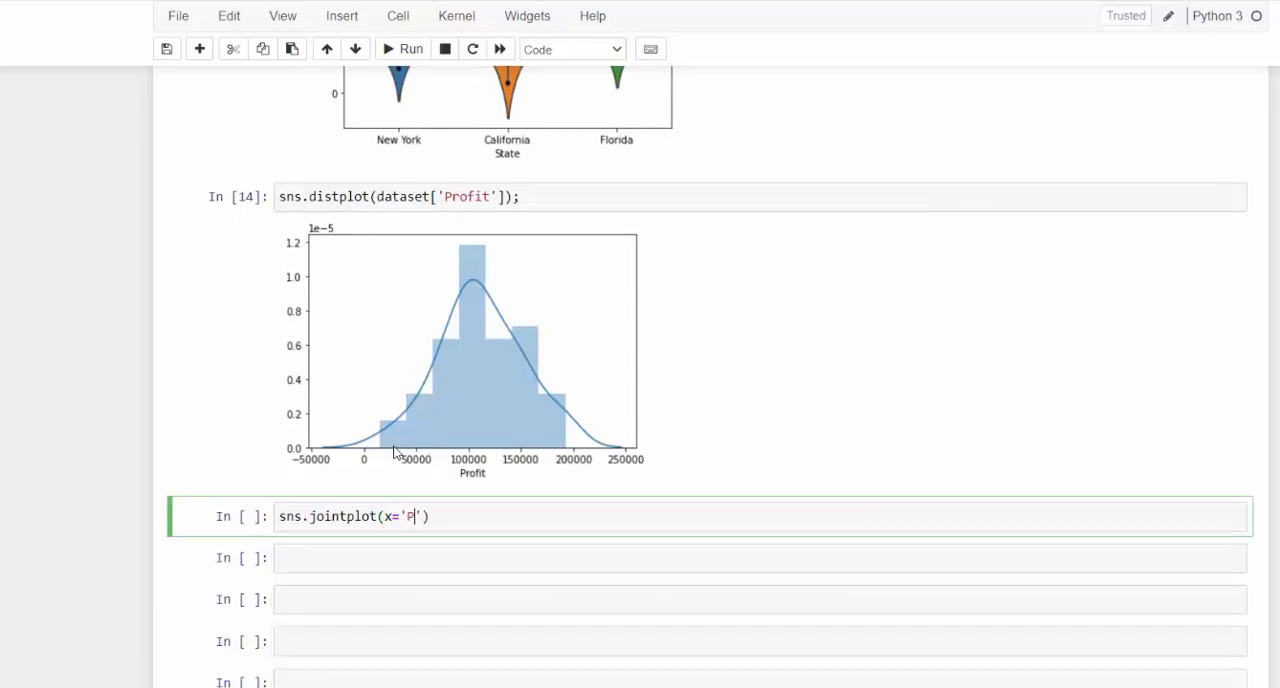
pyautogui.write("rofit',y='Marketing Spend")
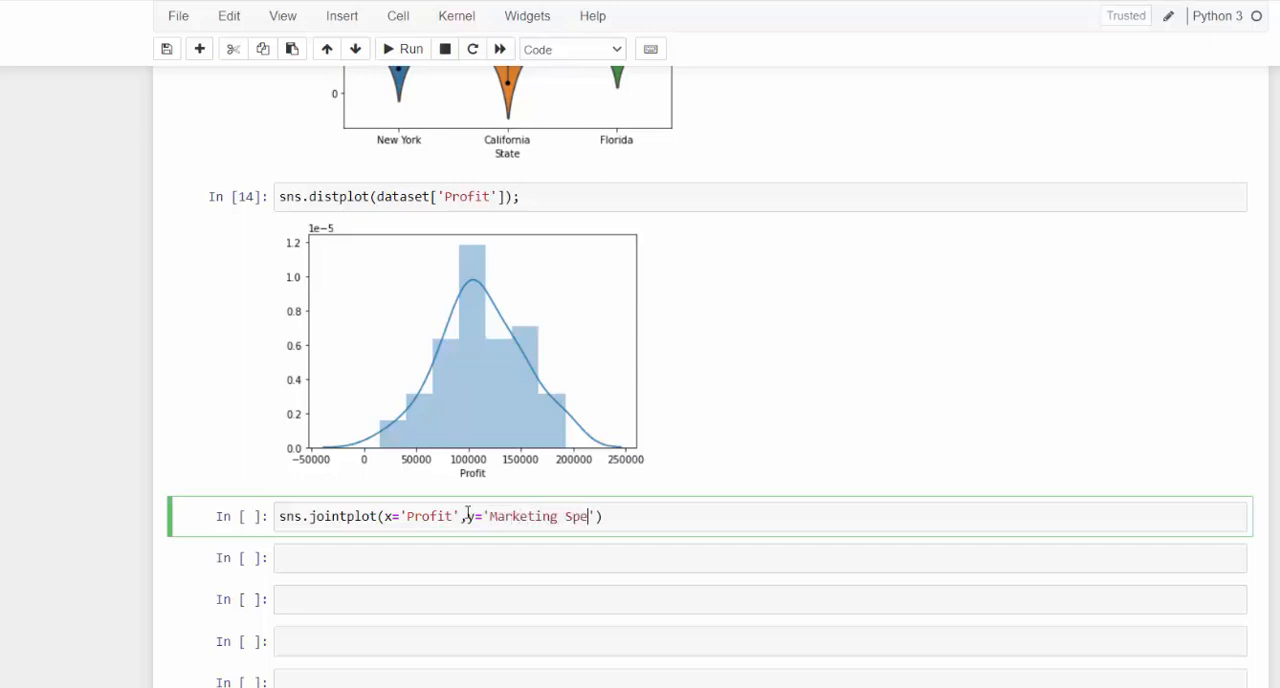
pyautogui.click(613, 517)
pyautogui.write(',data=dataset')
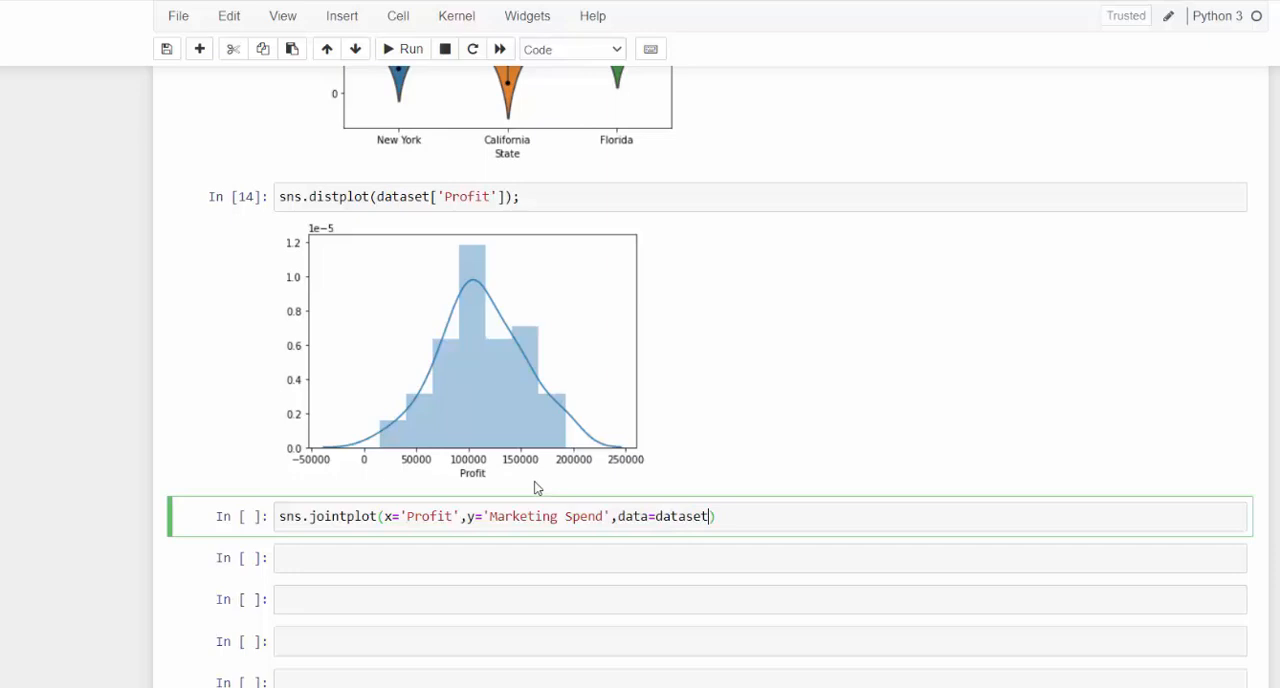
# - Open the full sns.jointplot documentation, check its signature and default options, and close it
pyautogui.hotkey('shift', 'Tab')
pyautogui.hotkey('shift', 'Tab')
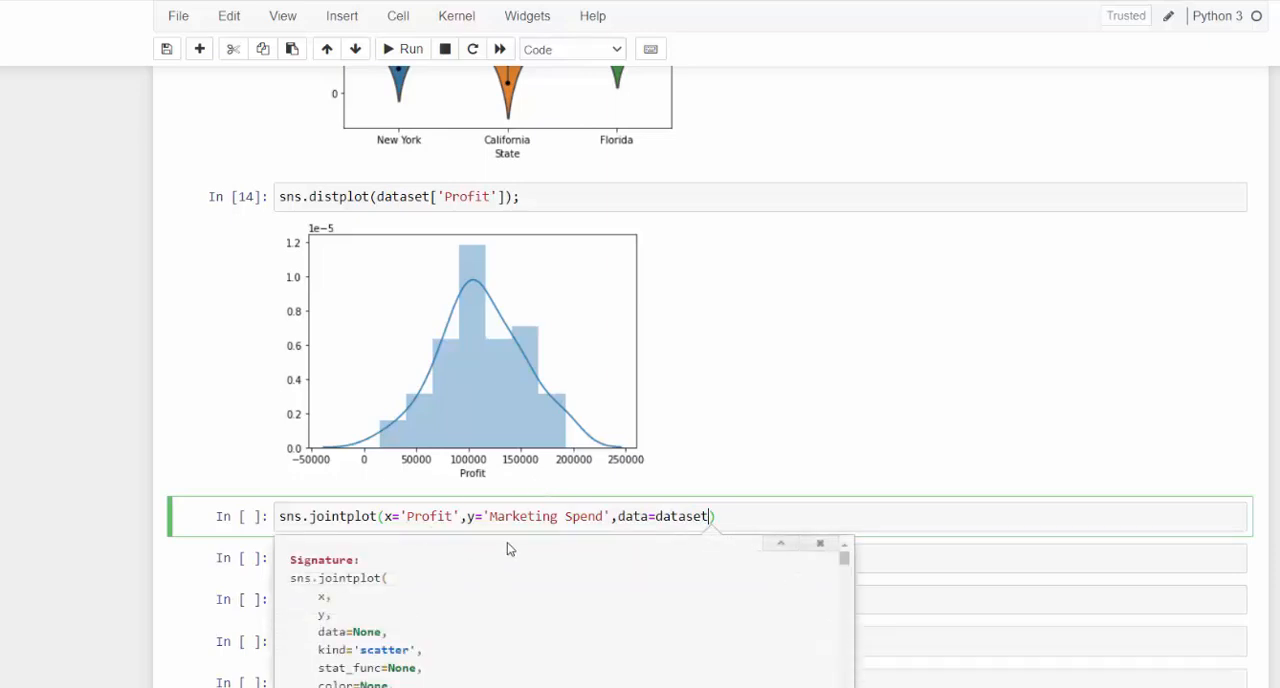
pyautogui.hotkey('shift', 'Tab')
pyautogui.hotkey('shift', 'Tab')
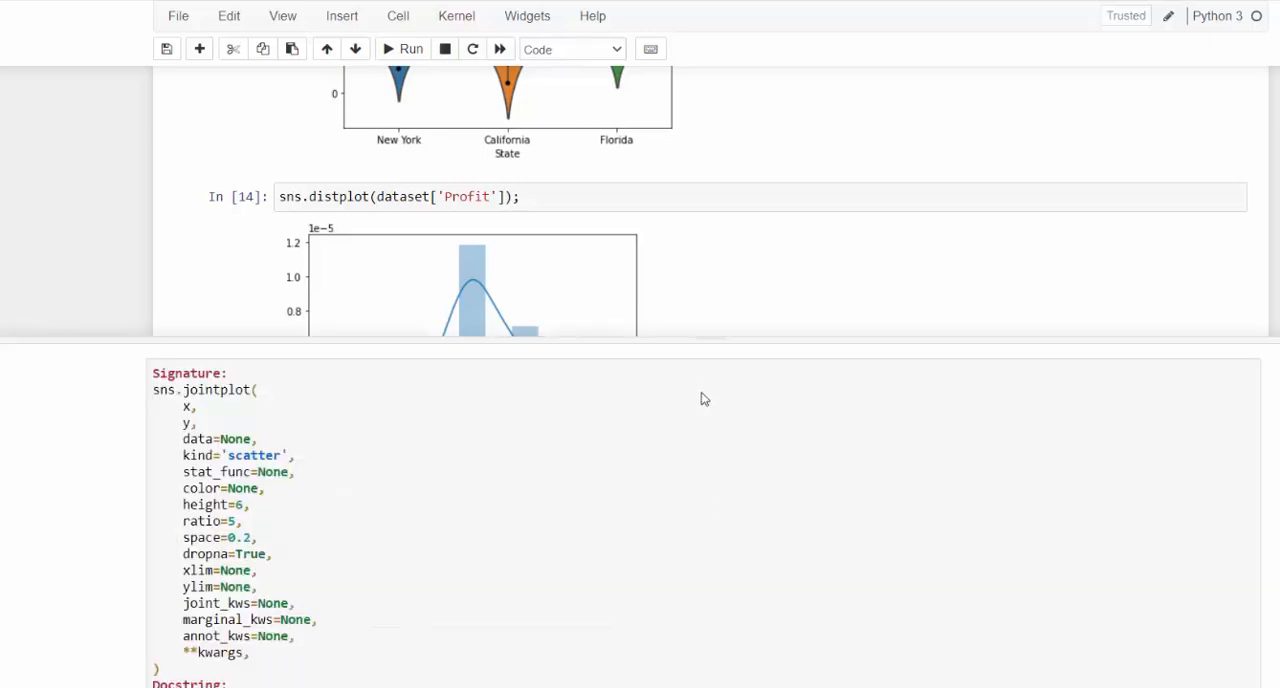
pyautogui.press('Escape')
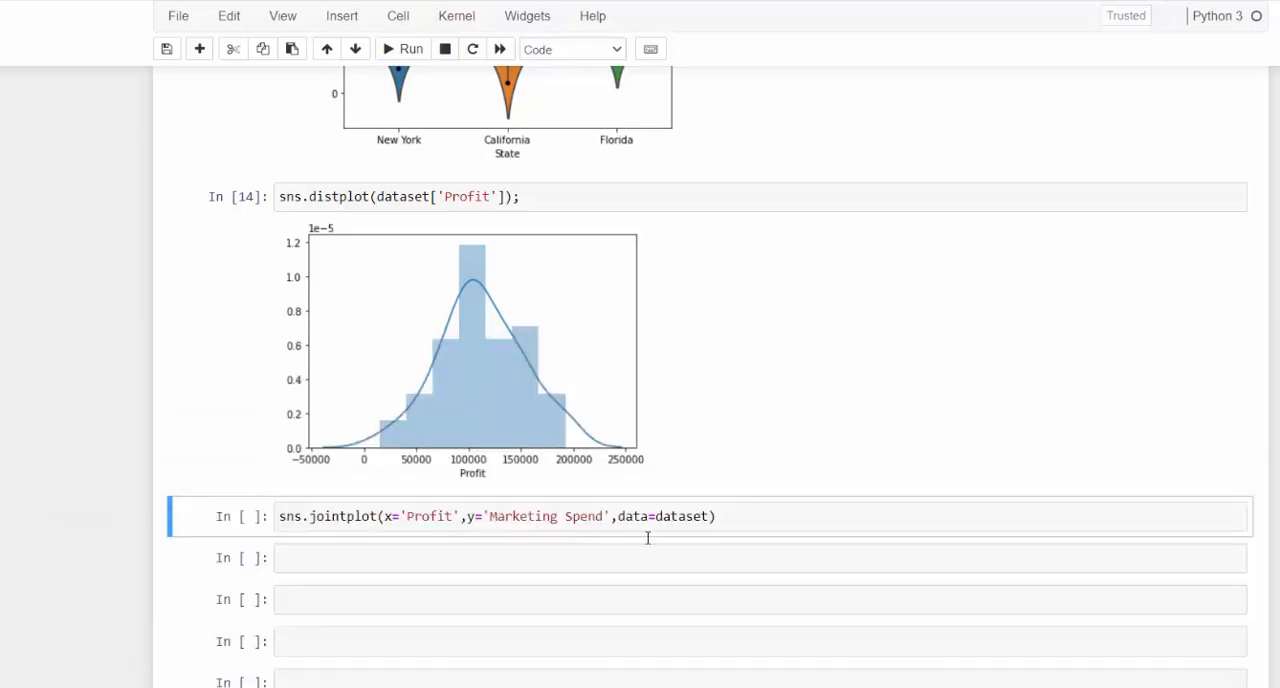
# - Run the sns.jointplot cell and view the joint plot of Profit against Marketing Spend
pyautogui.scroll(-2, 750, 490)
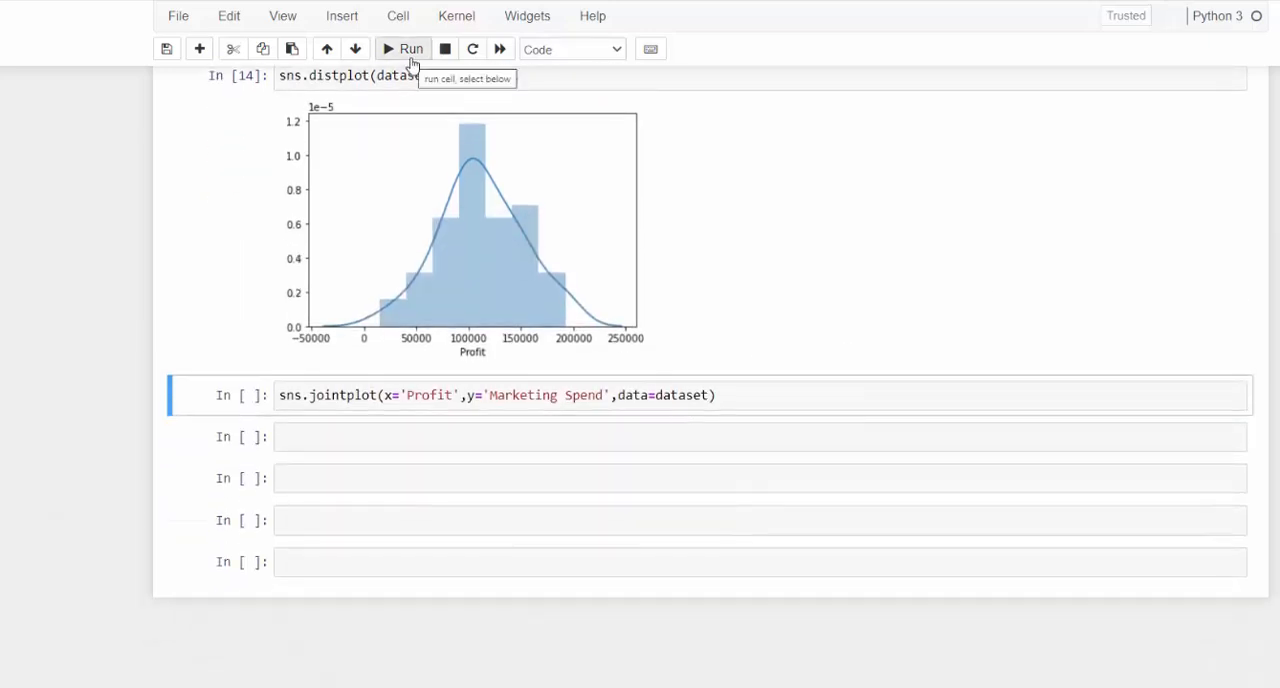
pyautogui.click(786, 396)
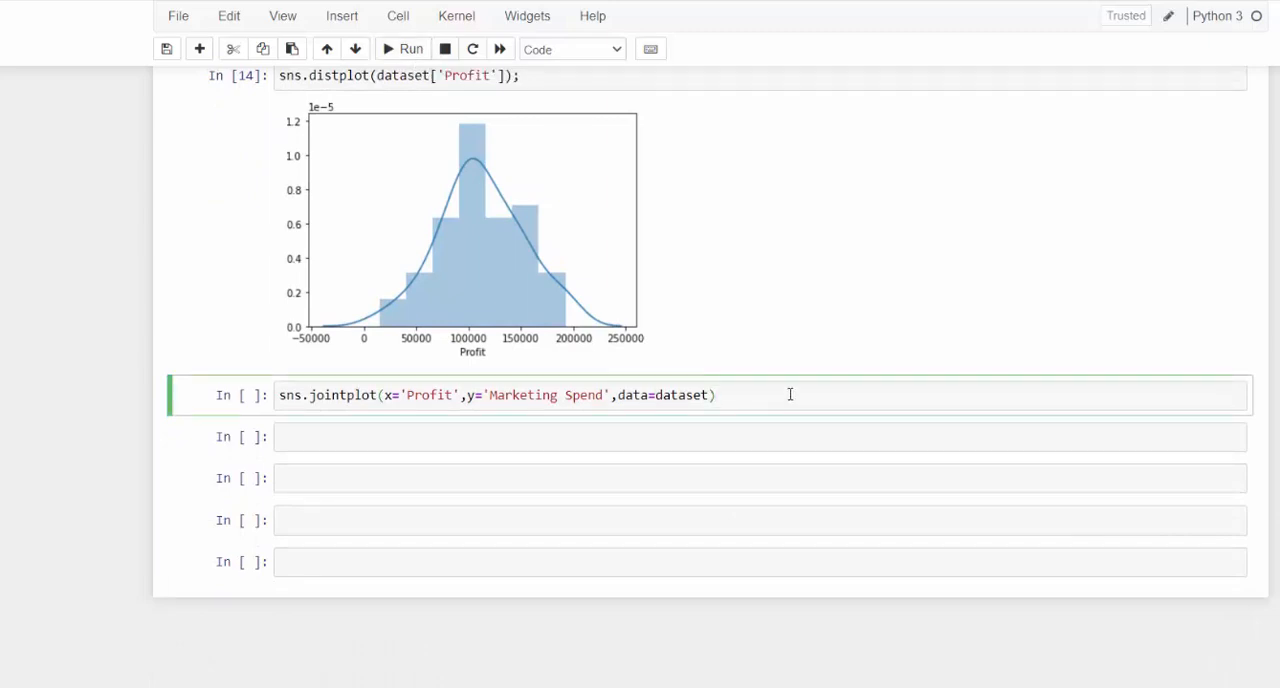
pyautogui.hotkey('shift', 'Return')
pyautogui.scroll(-2, 617, 474)
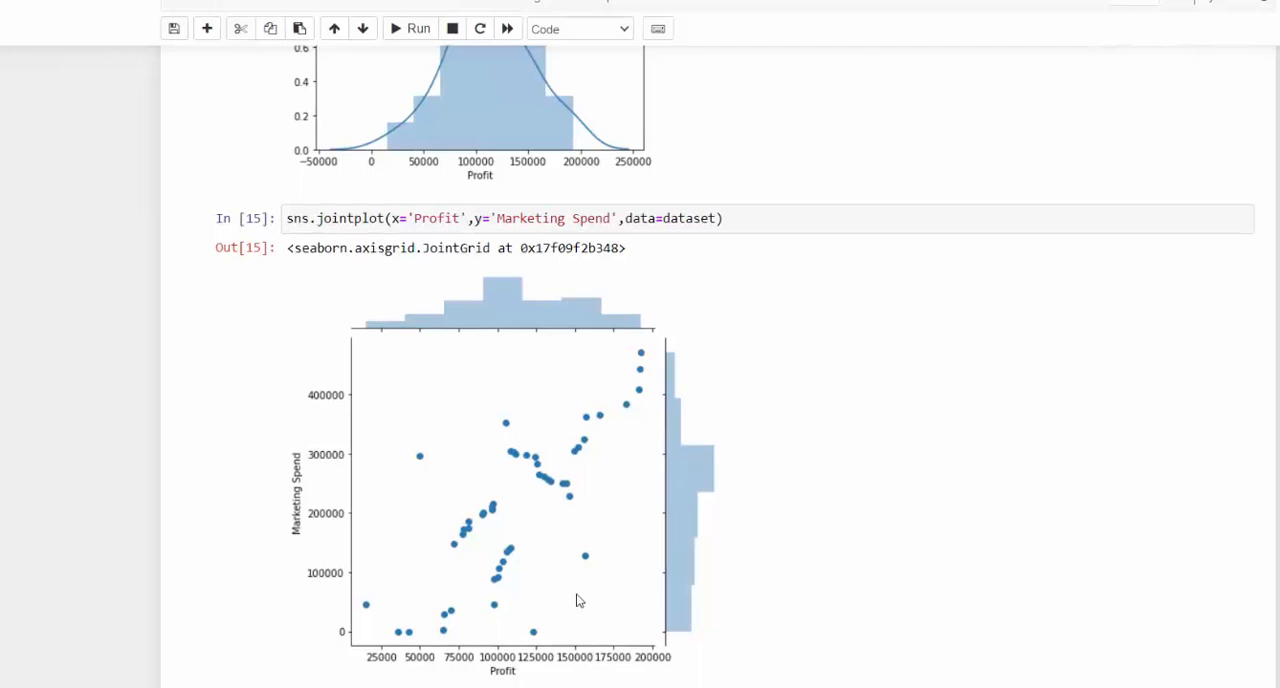
pyautogui.scroll(1, 580, 595)
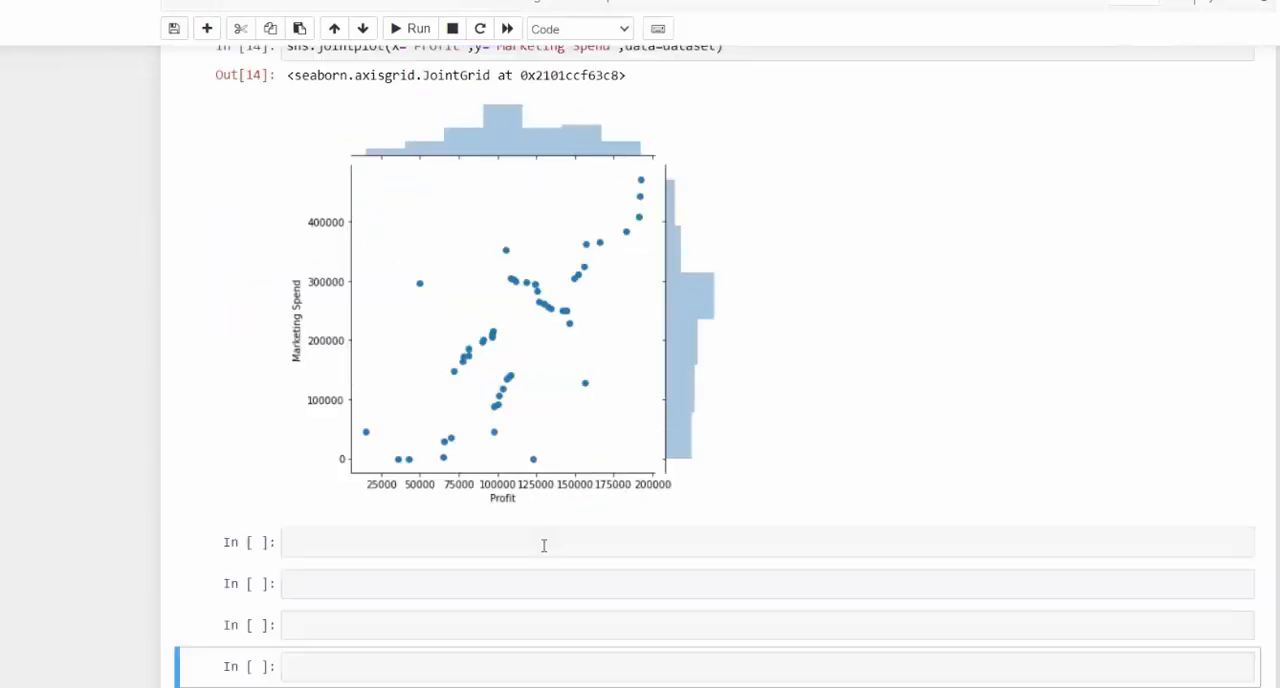
pyautogui.scroll(-1, 544, 545)
pyautogui.scroll(1, 544, 386)
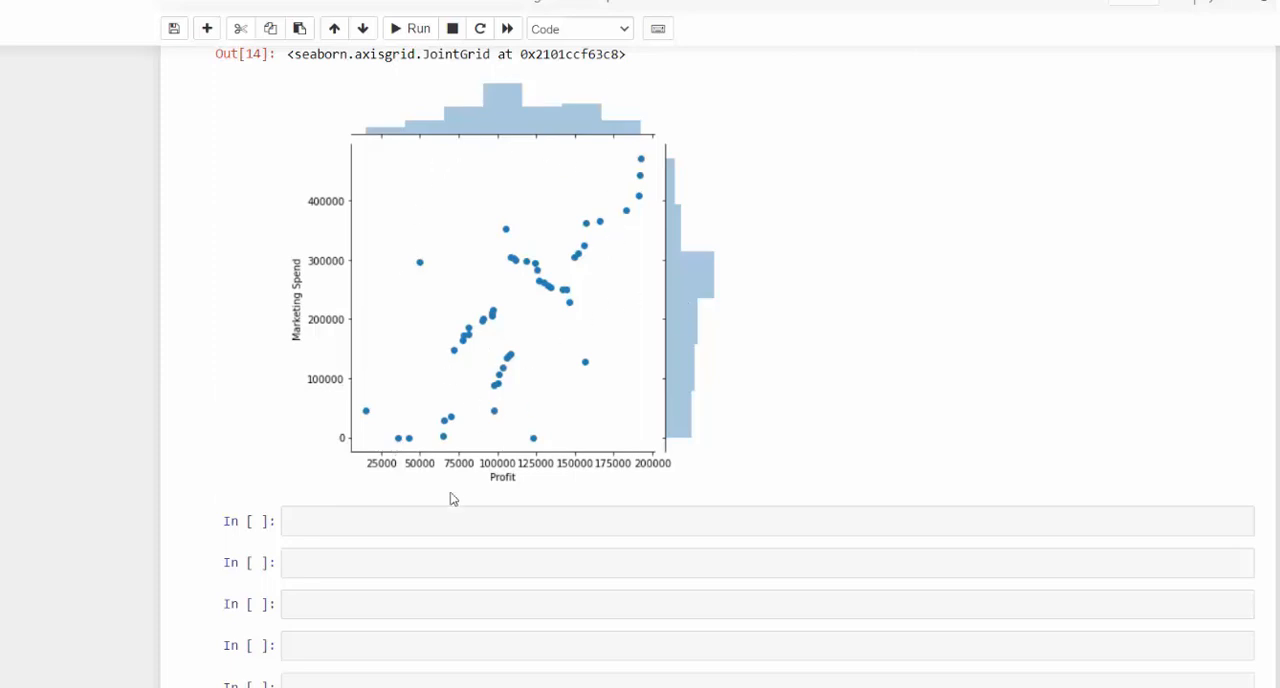
# - Enter an empty sns.pairplot() call in the first blank cell below the joint plot and show its expanded signature tooltip
pyautogui.click(413, 526)
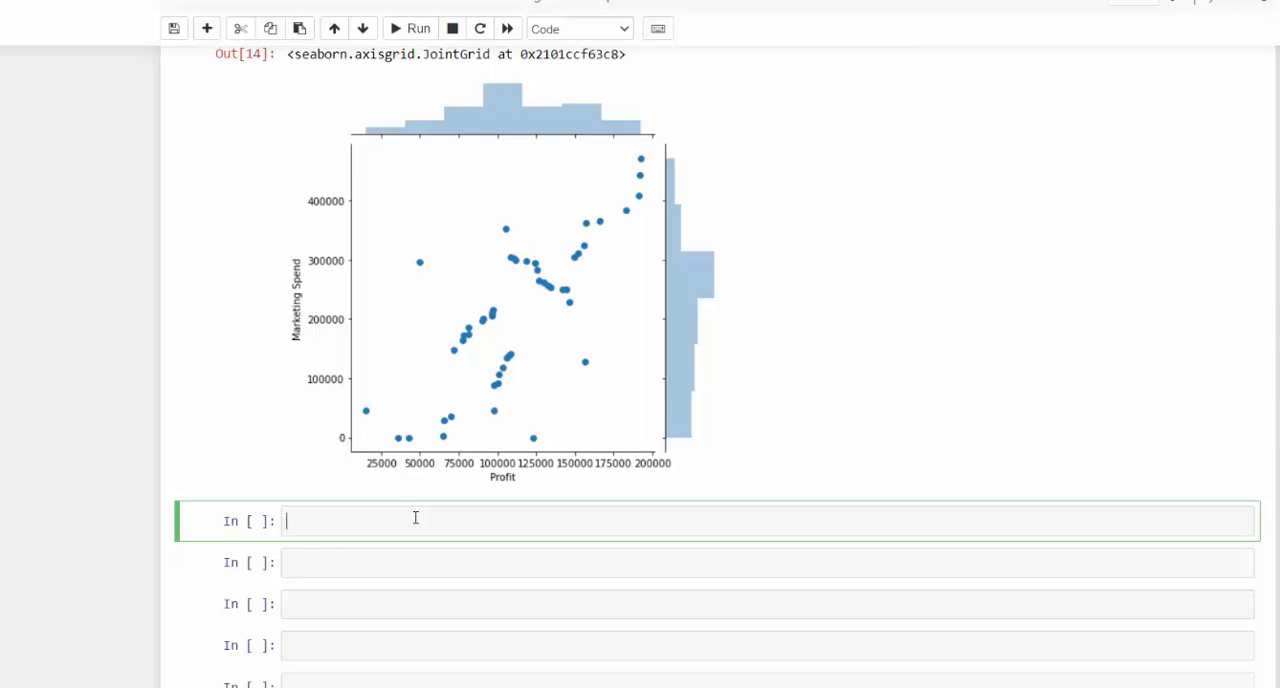
pyautogui.write('sns.pairplot(')
pyautogui.hotkey('shift', 'Tab')
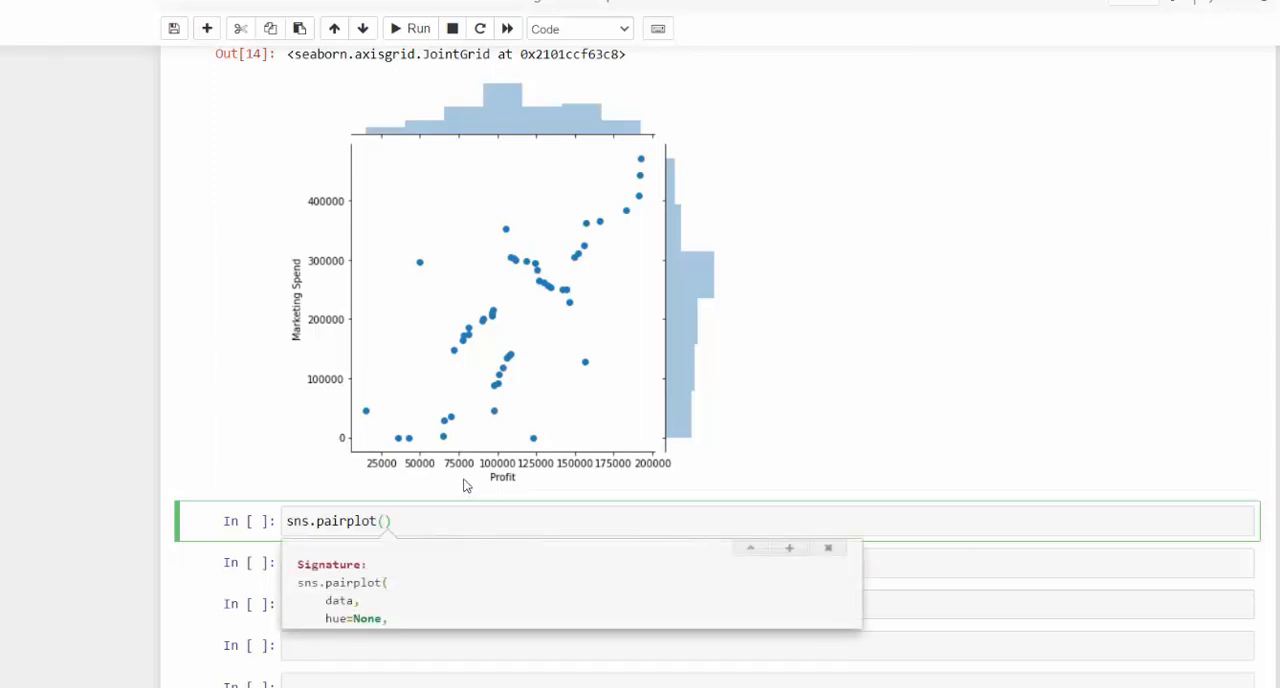
pyautogui.hotkey('shift', 'Tab')
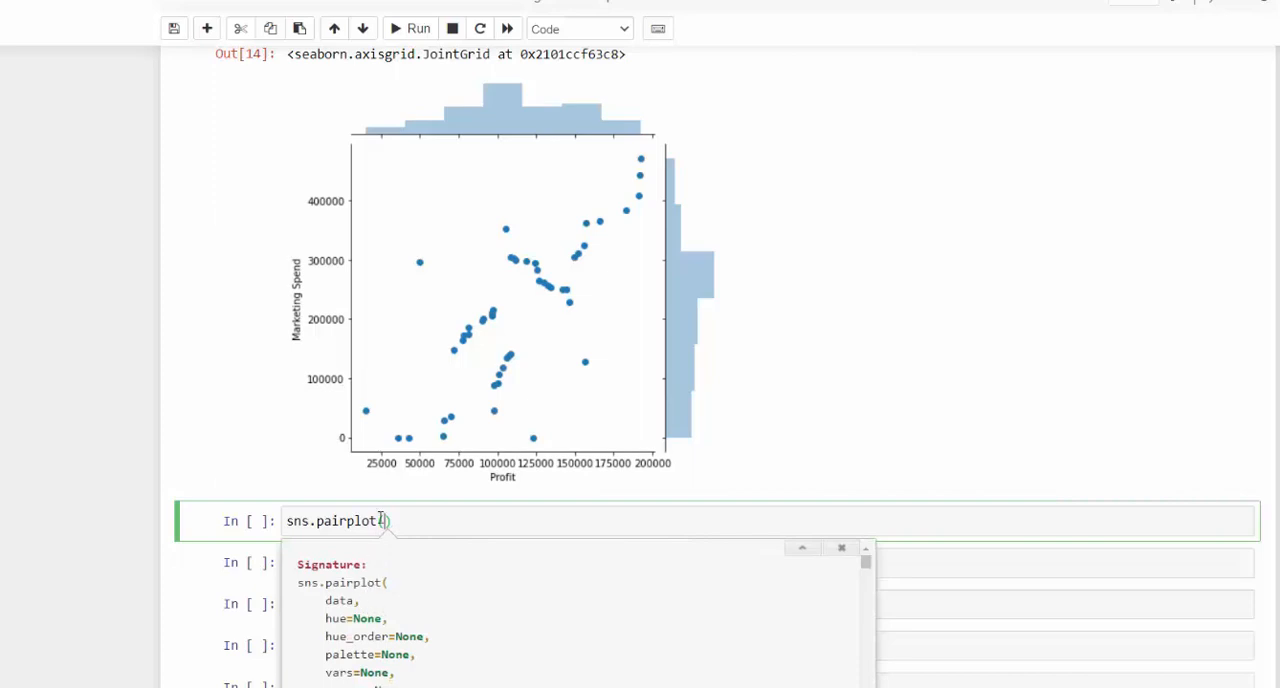
# - Pass data=dataset to the sns.pairplot call and run the cell to draw the pair plot
pyautogui.write('da')
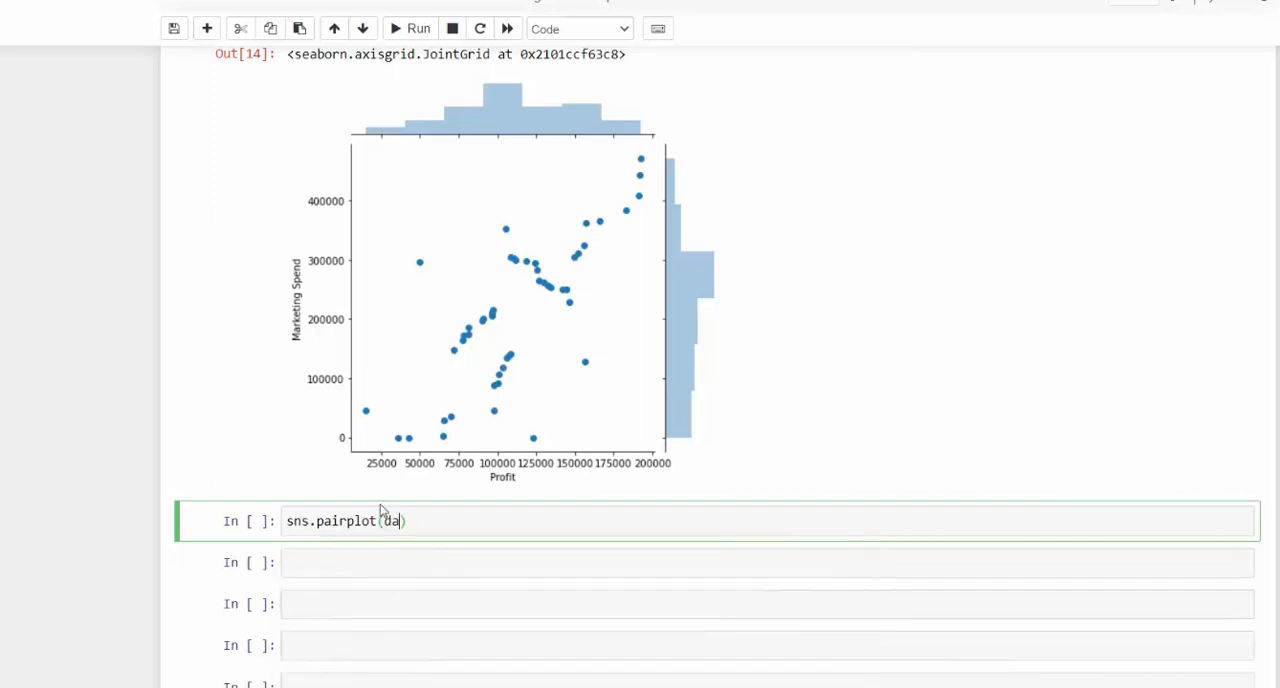
pyautogui.write('ta-')
pyautogui.write('=dataset')
pyautogui.hotkey('shift', 'Return')
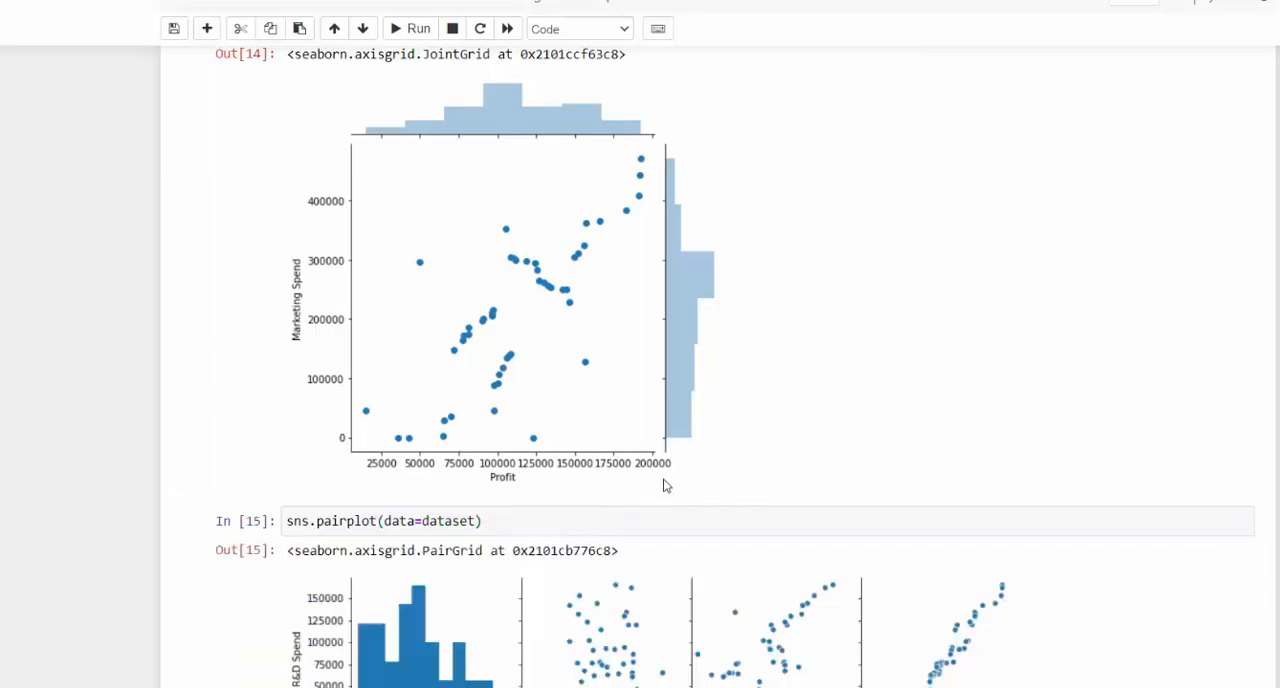
# - Examine the whole pair plot grid of R&D Spend, Administration, Marketing Spend and Profit at a reduced page zoom
pyautogui.scroll(-4, 667, 485)
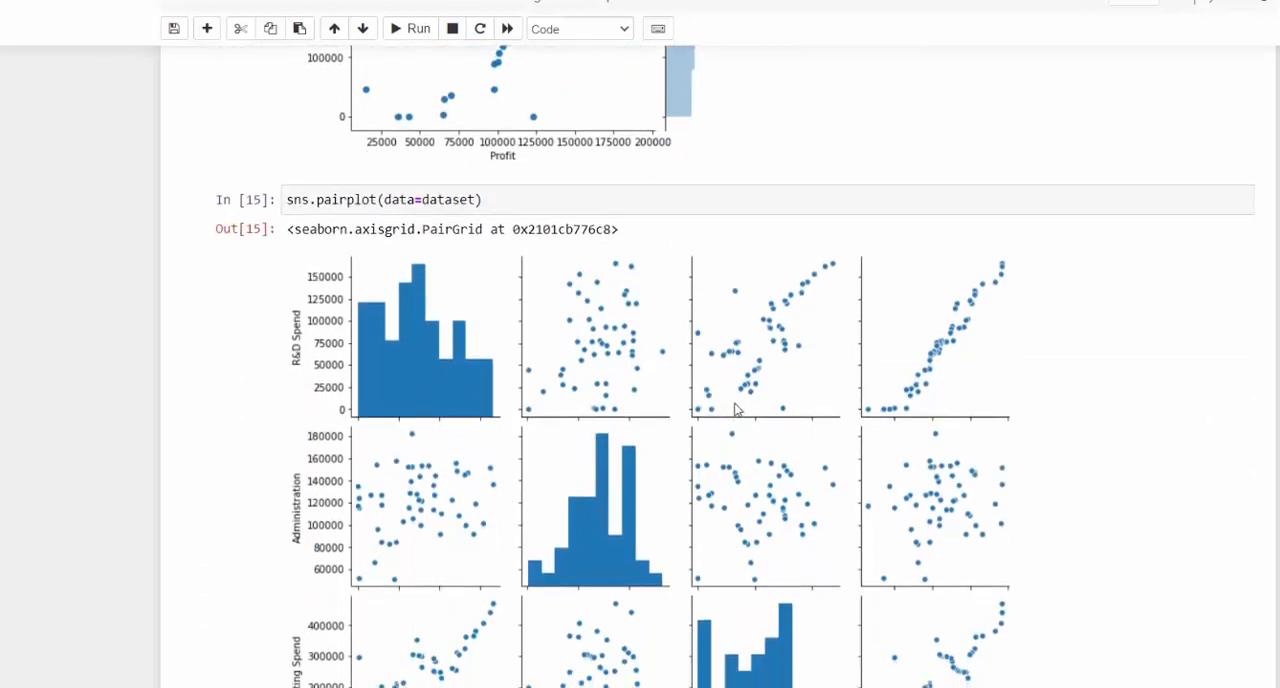
pyautogui.scroll(-3, 735, 405)
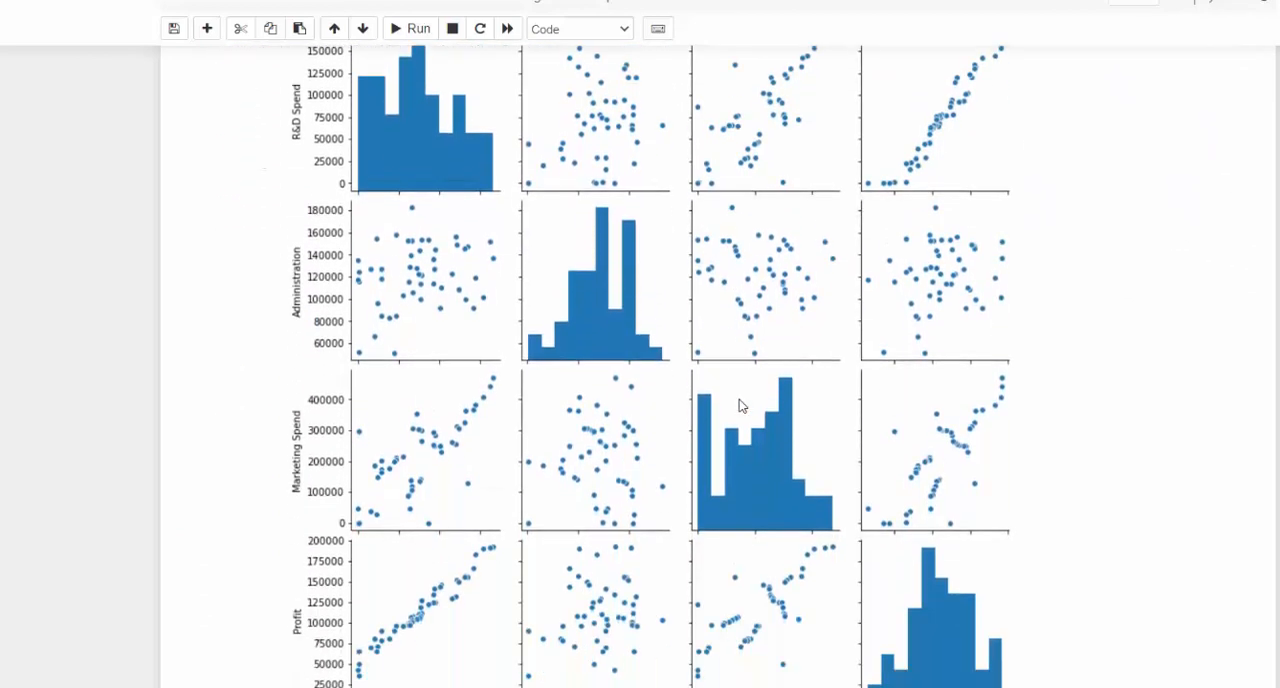
pyautogui.scroll(1, 742, 389)
pyautogui.hotkey('ctrl', '-')
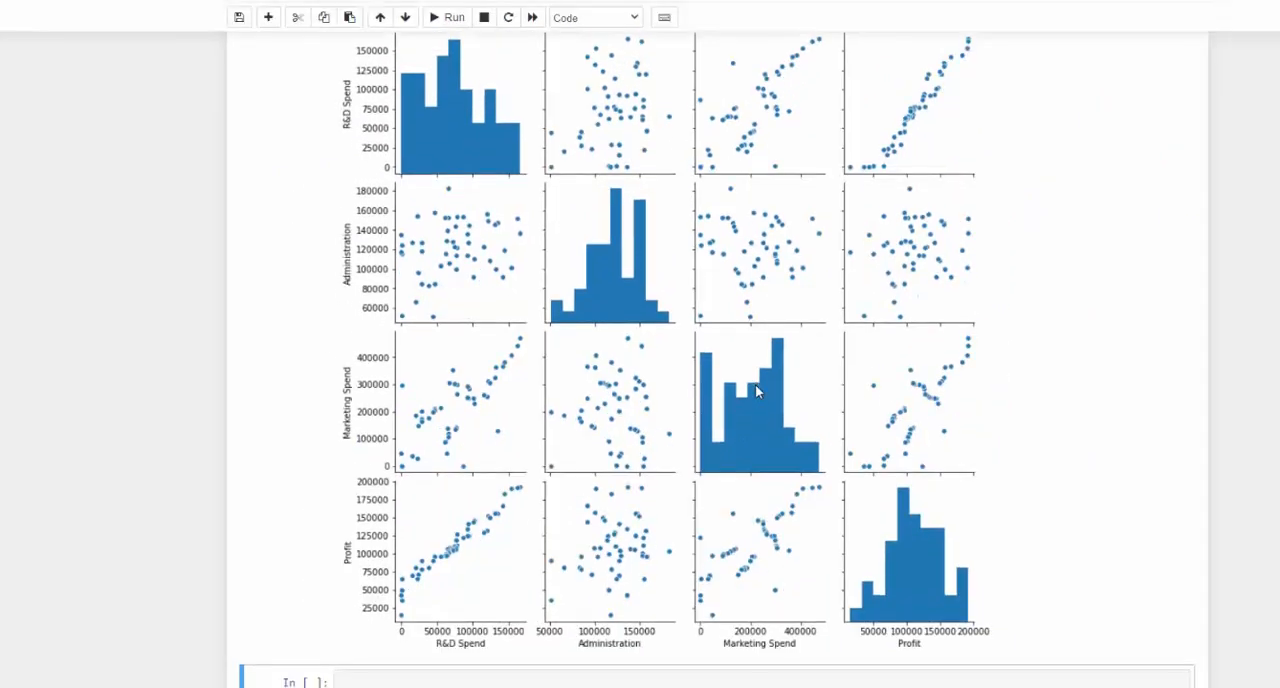
pyautogui.scroll(1, 878, 452)
pyautogui.scroll(-1, 878, 452)
pyautogui.scroll(1, 803, 320)
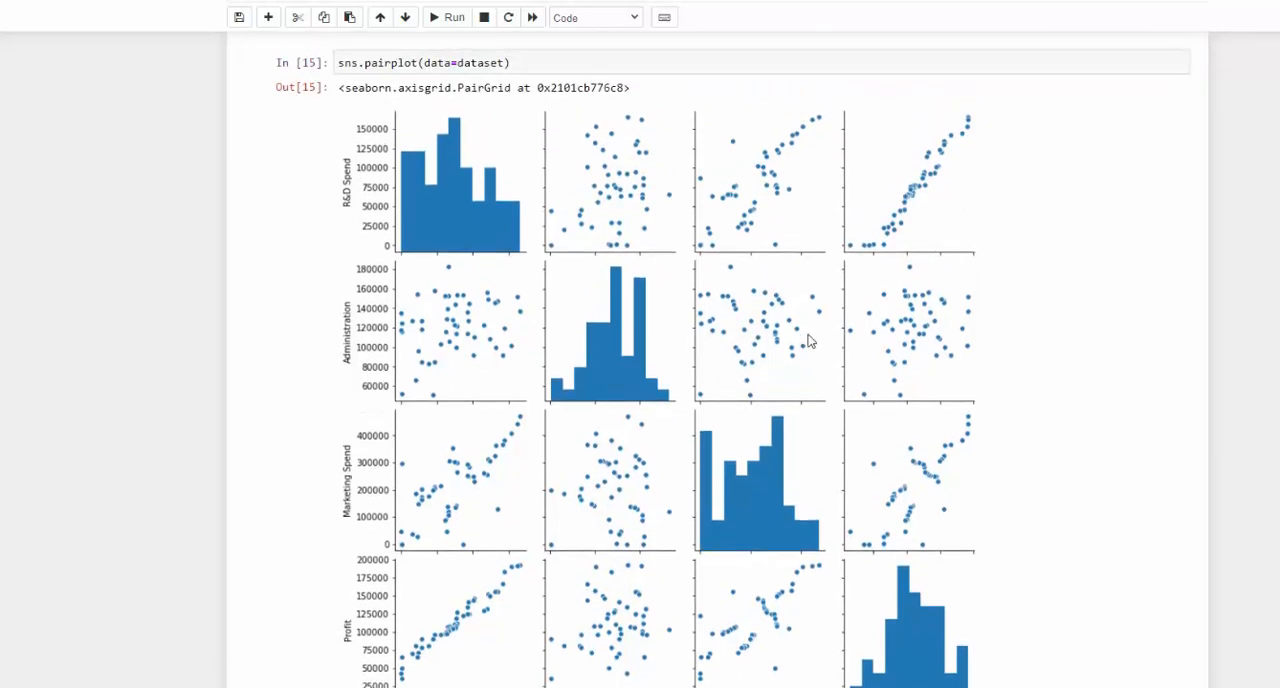
pyautogui.scroll(-3, 388, 380)
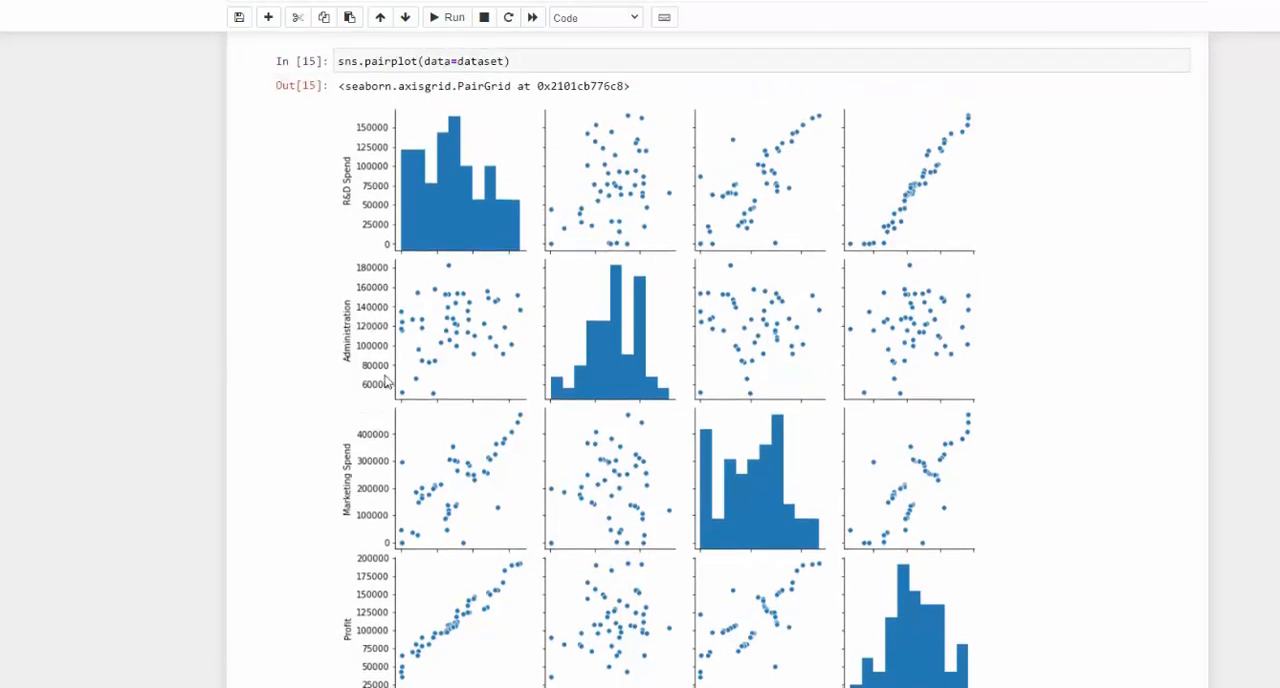
pyautogui.scroll(3, 707, 425)
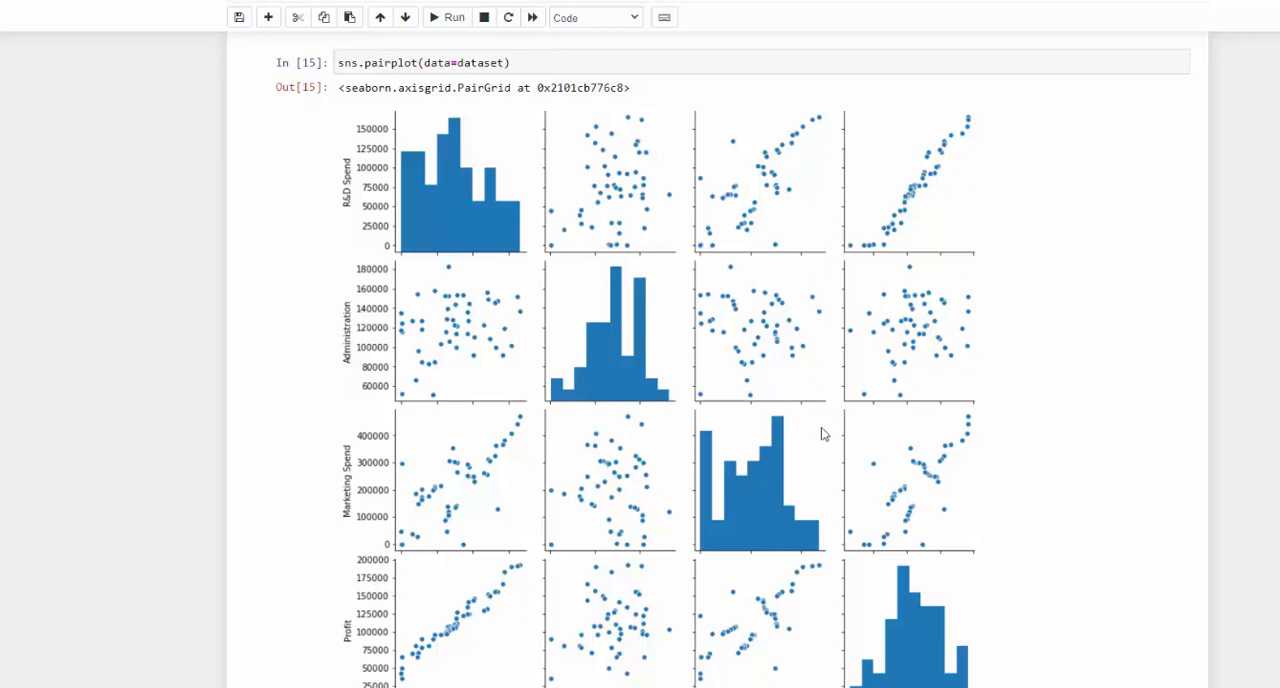
pyautogui.scroll(-1, 800, 448)
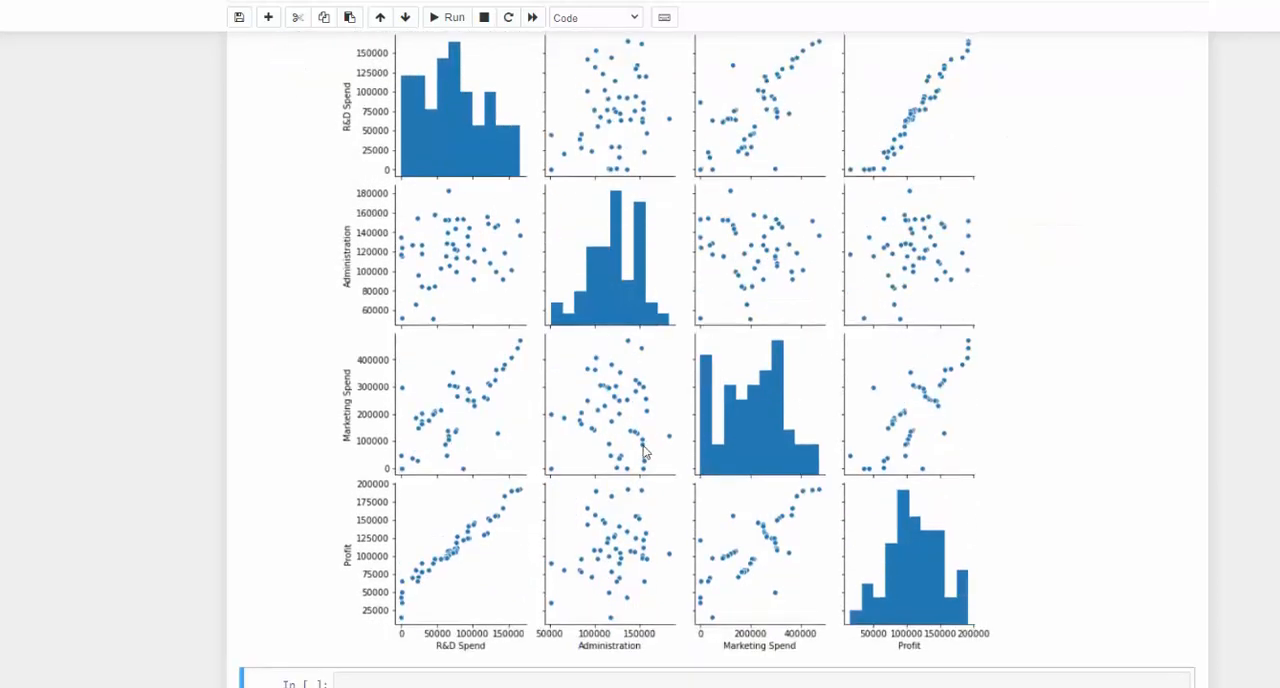
# - Review the pair plot again and look back through the joint, distribution and violin plots above it
pyautogui.scroll(1, 643, 453)
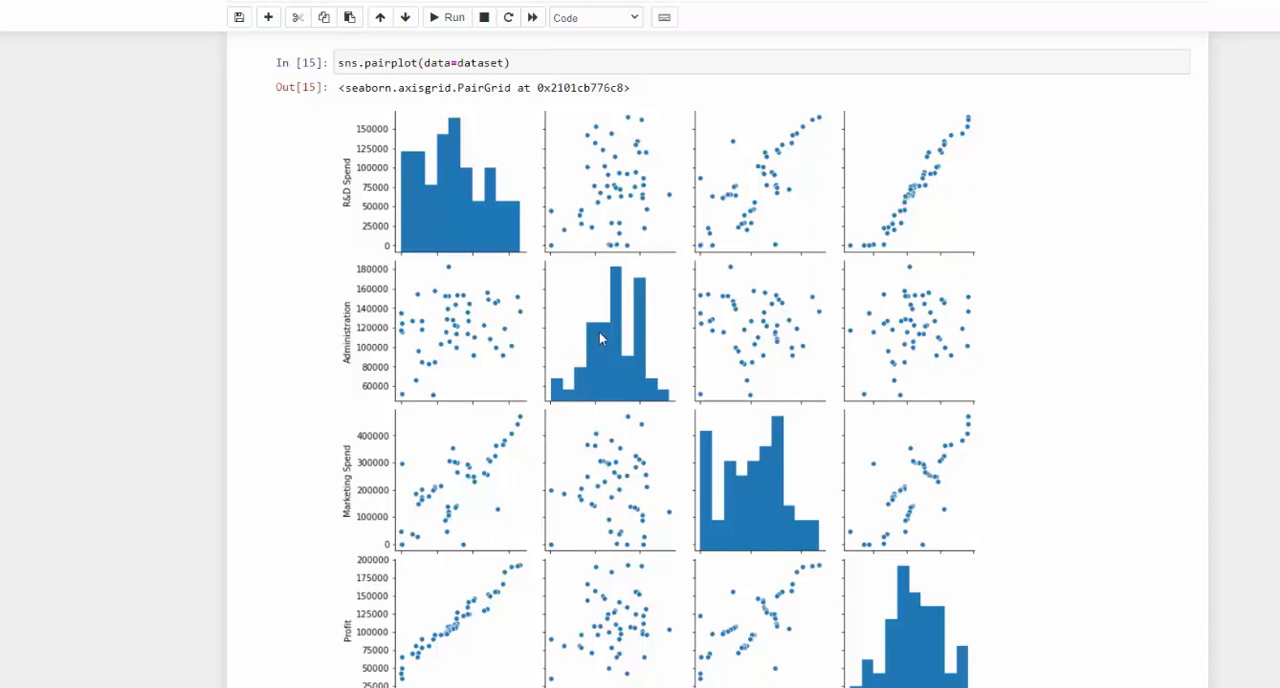
pyautogui.hotkey('ctrl', '-')
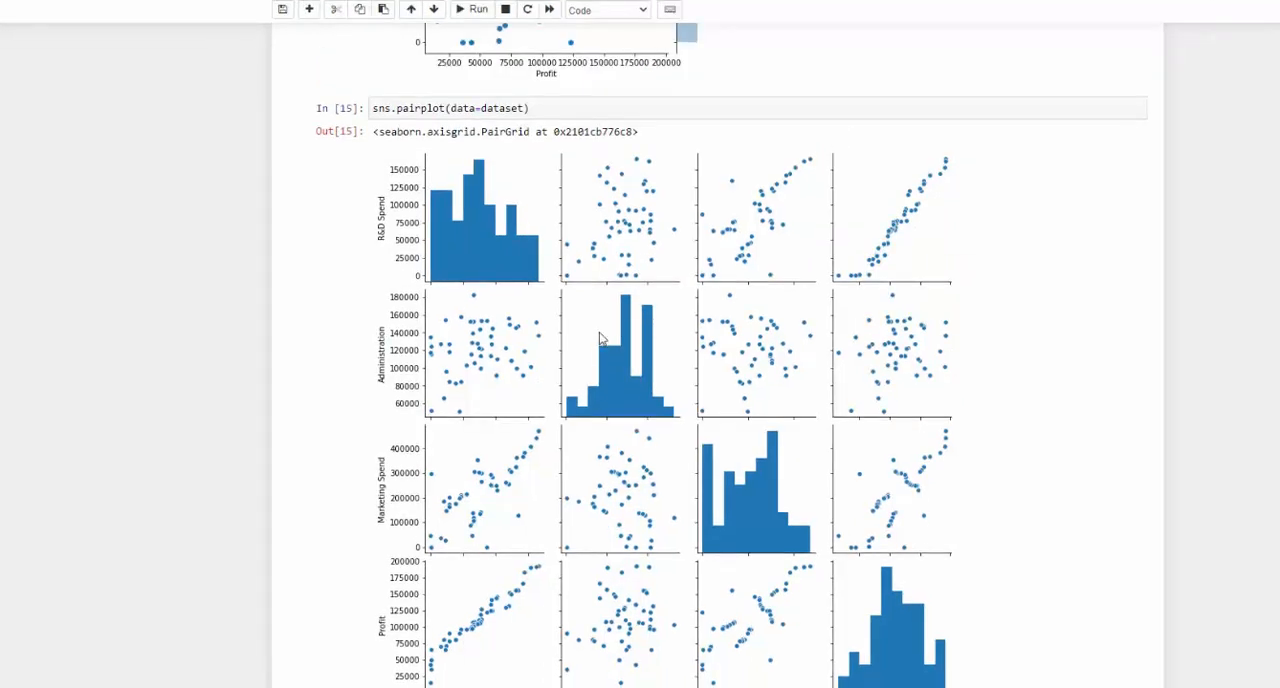
pyautogui.scroll(-2, 630, 332)
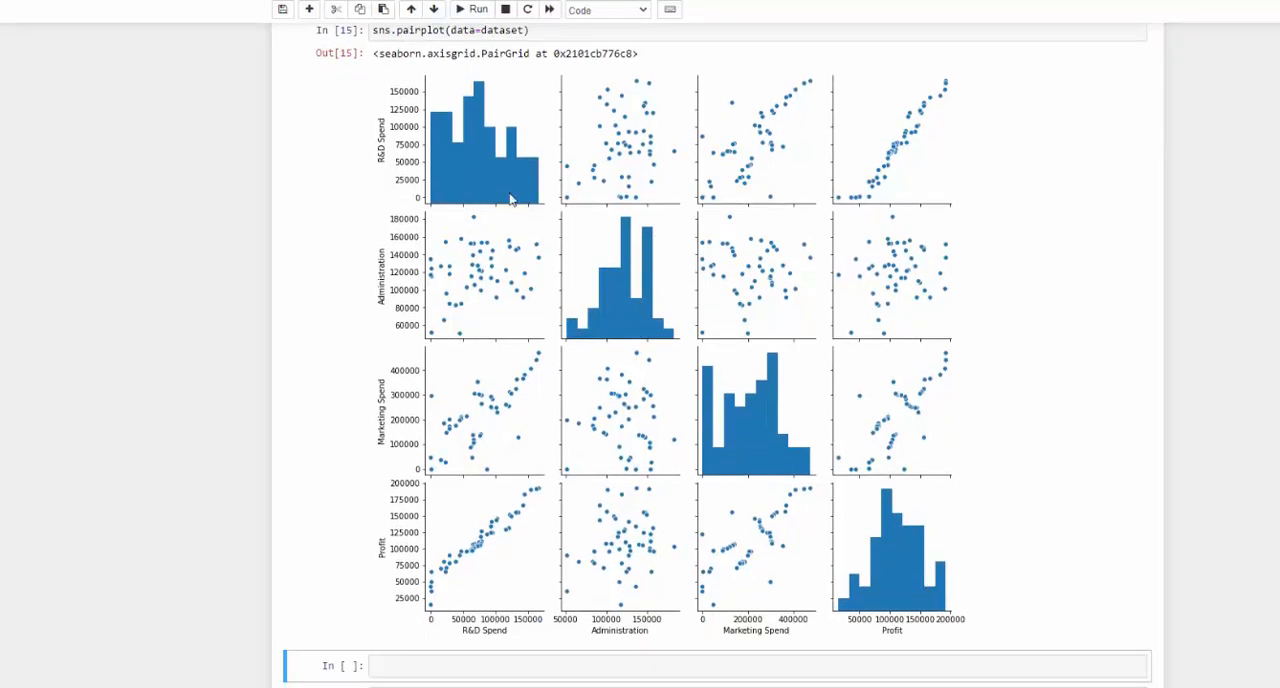
pyautogui.scroll(10, 800, 487)
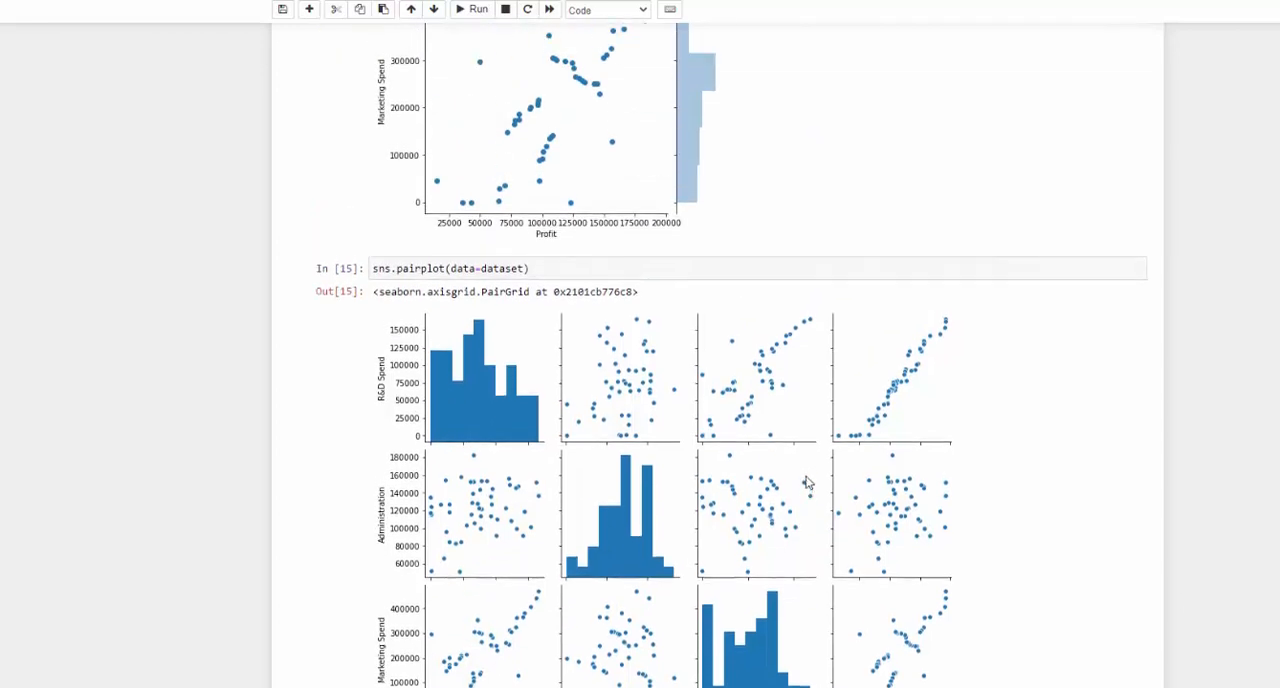
pyautogui.scroll(4, 808, 479)
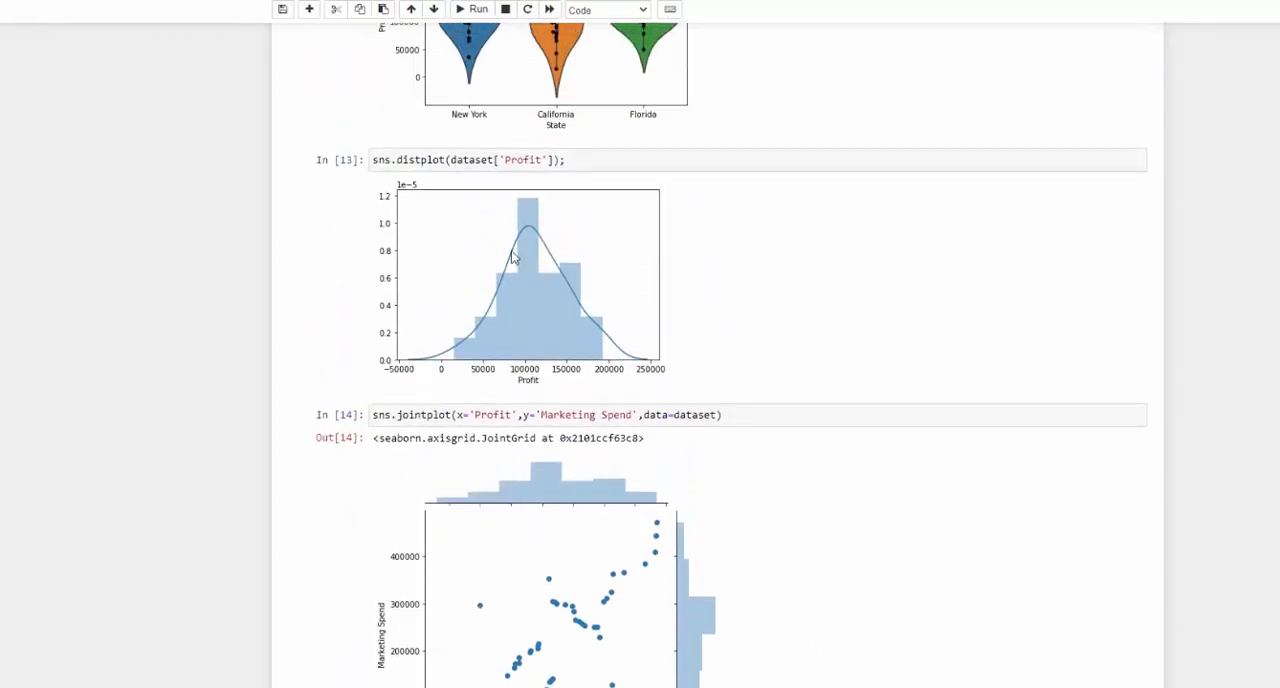
pyautogui.scroll(3, 617, 276)
pyautogui.scroll(6, 620, 278)
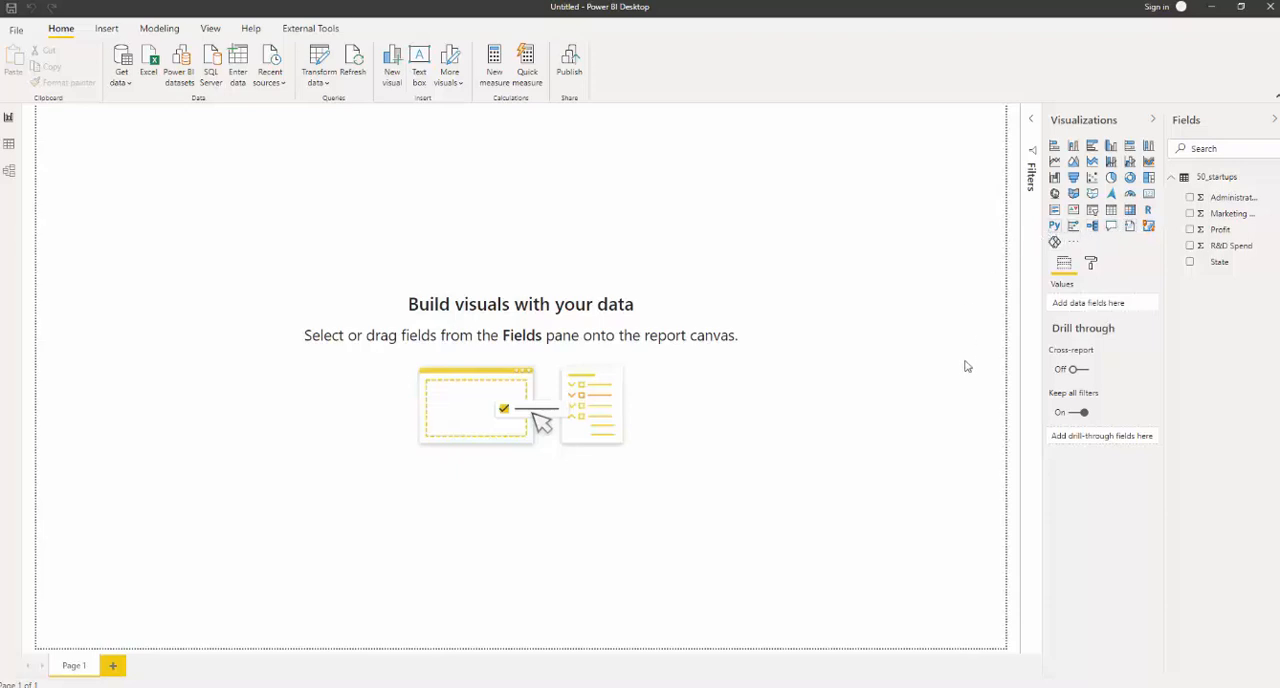
# - Insert a Python visual with script visuals enabled and add the Administration, Marketing Spend, Profit, R&D Spend and State fields
pyautogui.click(1055, 227)
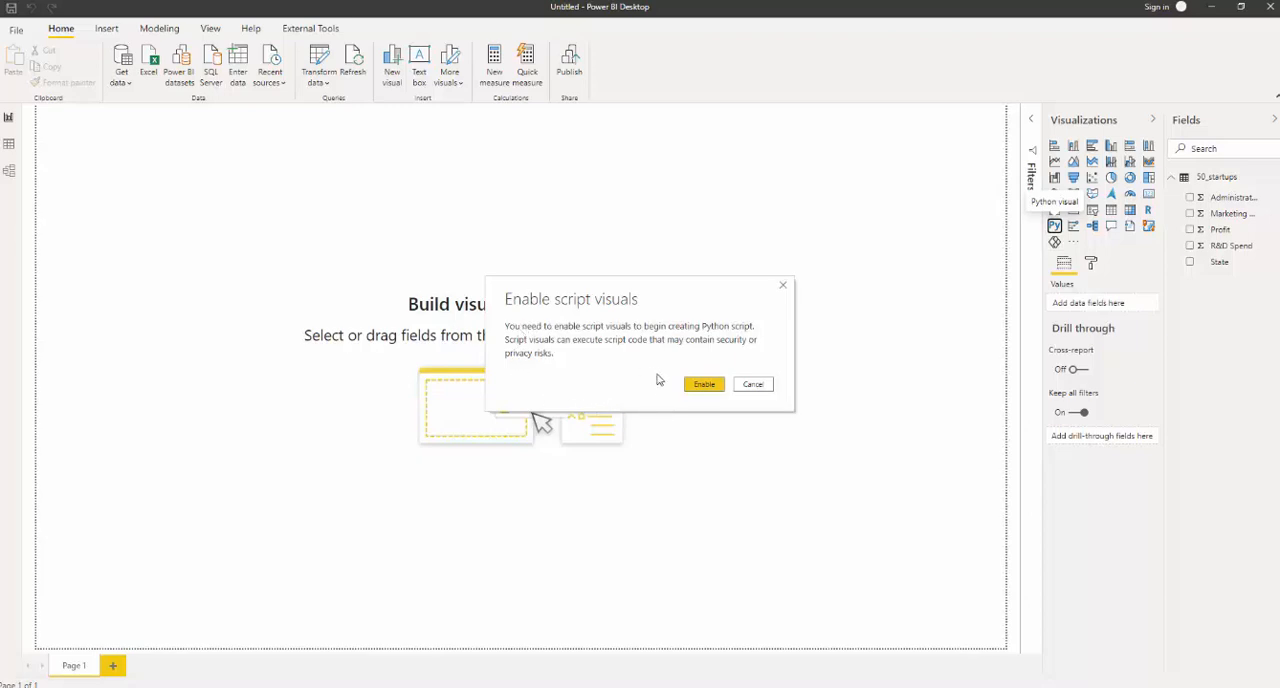
pyautogui.click(703, 385)
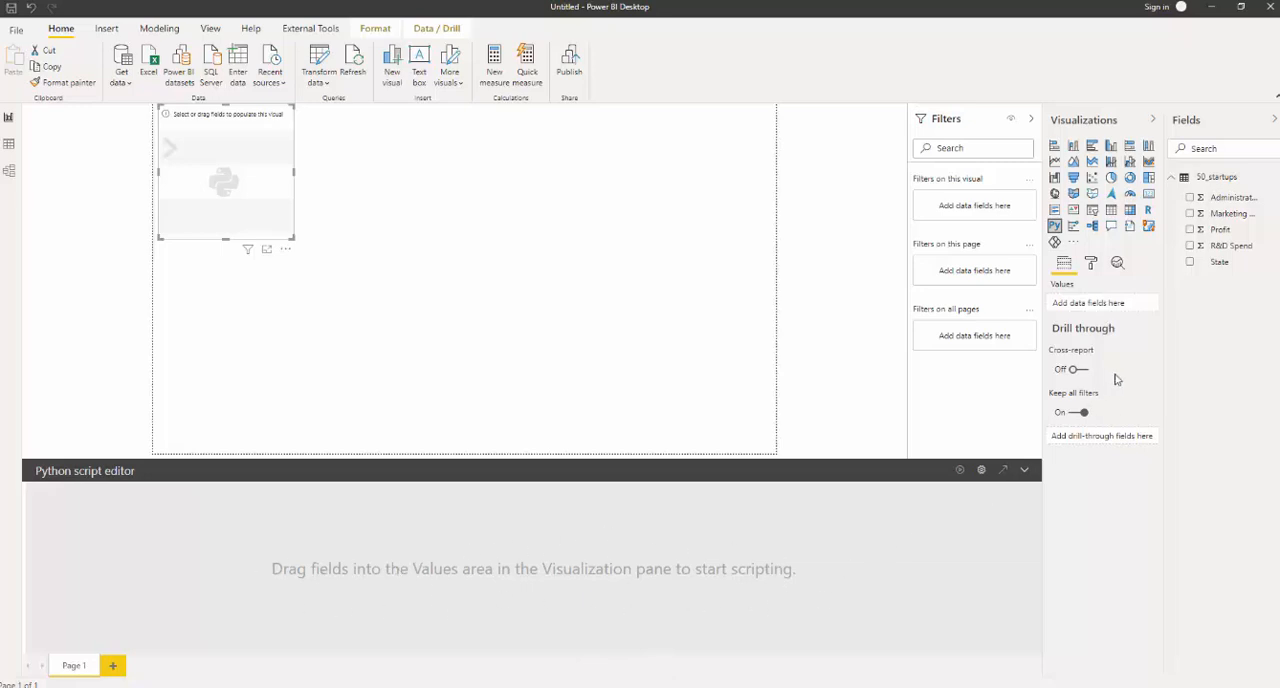
pyautogui.click(1190, 198)
pyautogui.click(1190, 213)
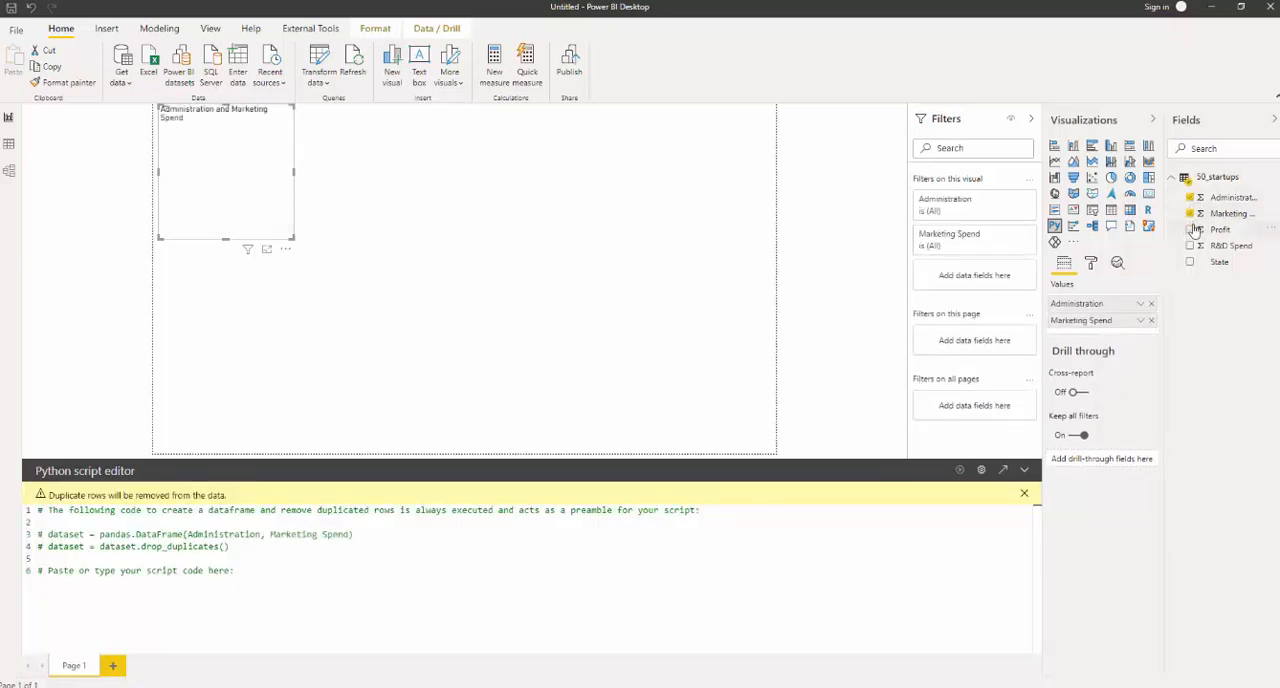
pyautogui.click(1190, 229)
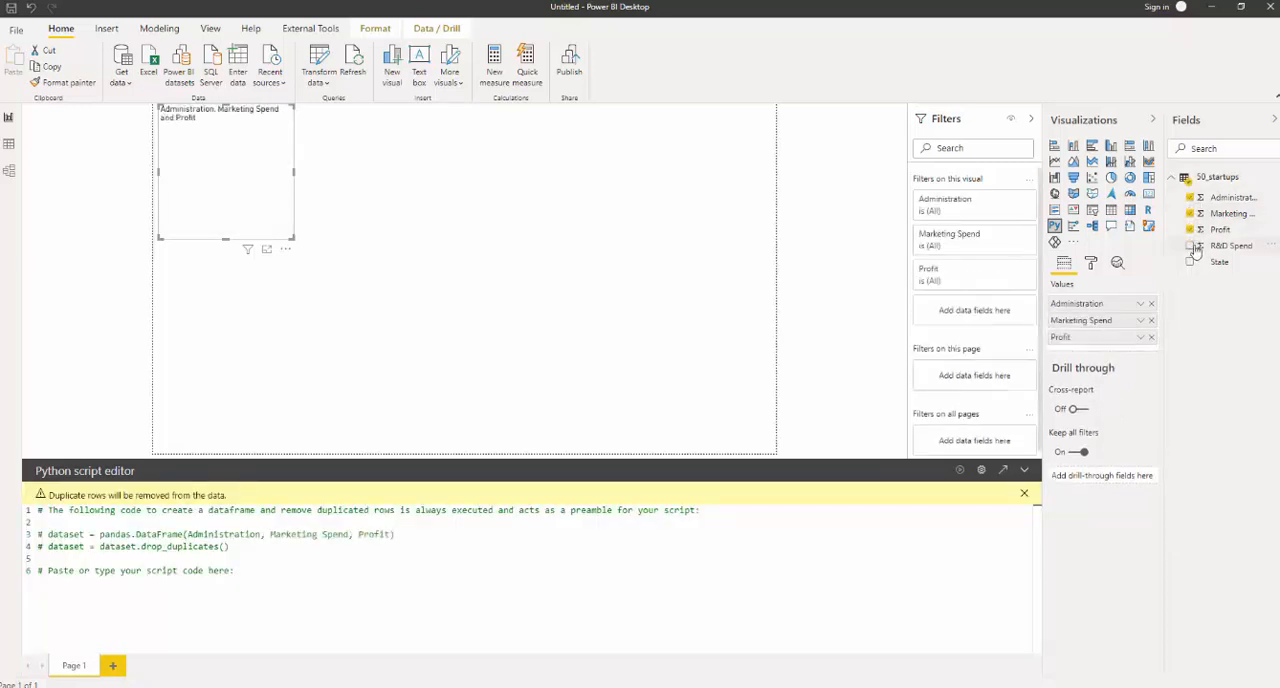
pyautogui.click(1191, 246)
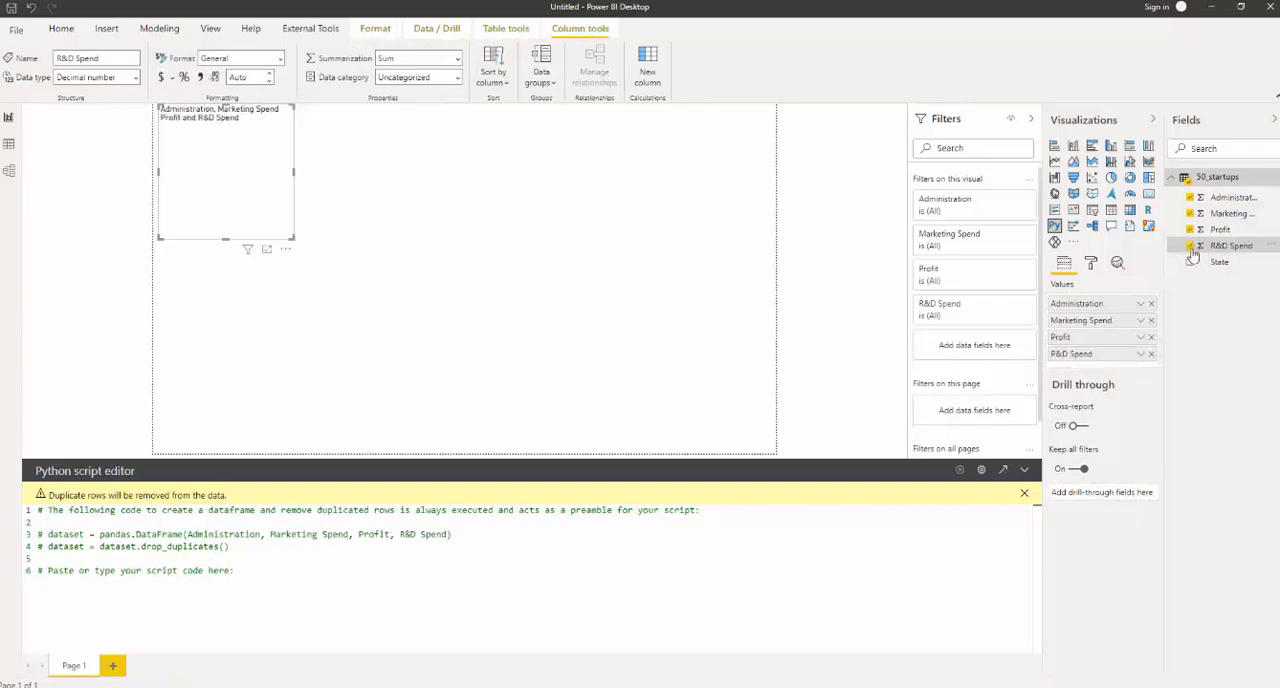
pyautogui.click(1195, 261)
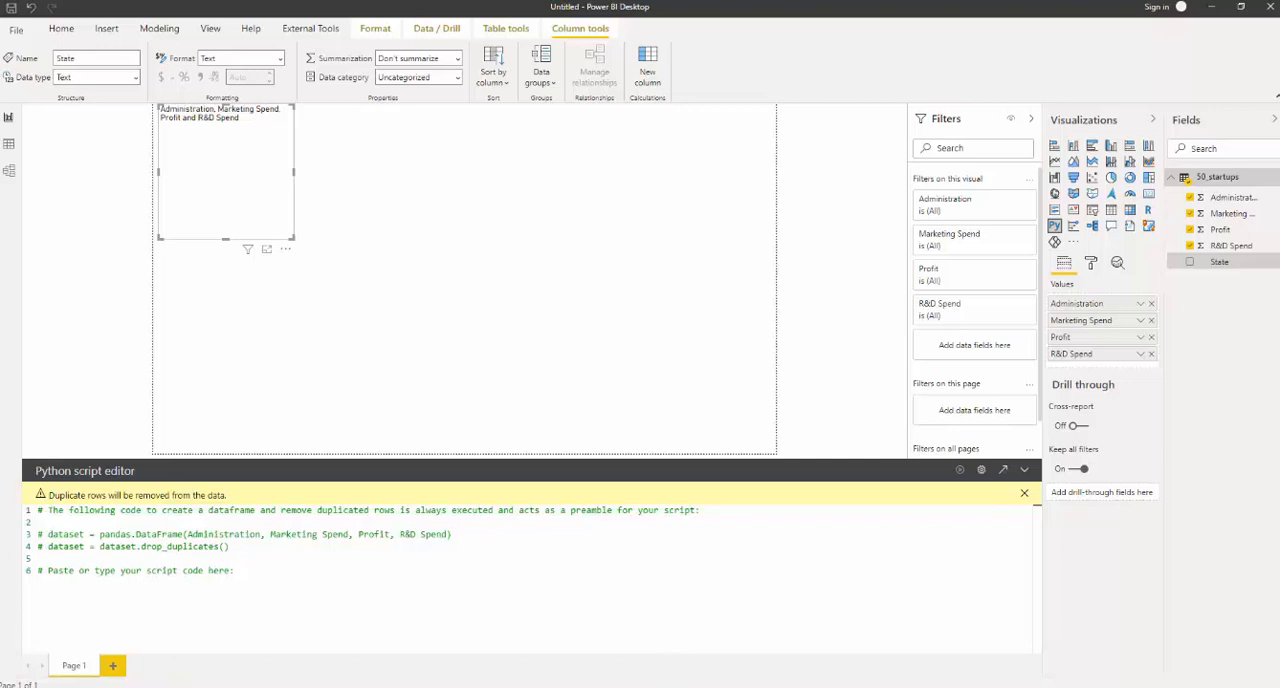
# - Copy sns.pairplot(data=dataset) from the Jupyter notebook, then start a new line below the last comment in Power BI's Python script
pyautogui.click(670, 684)
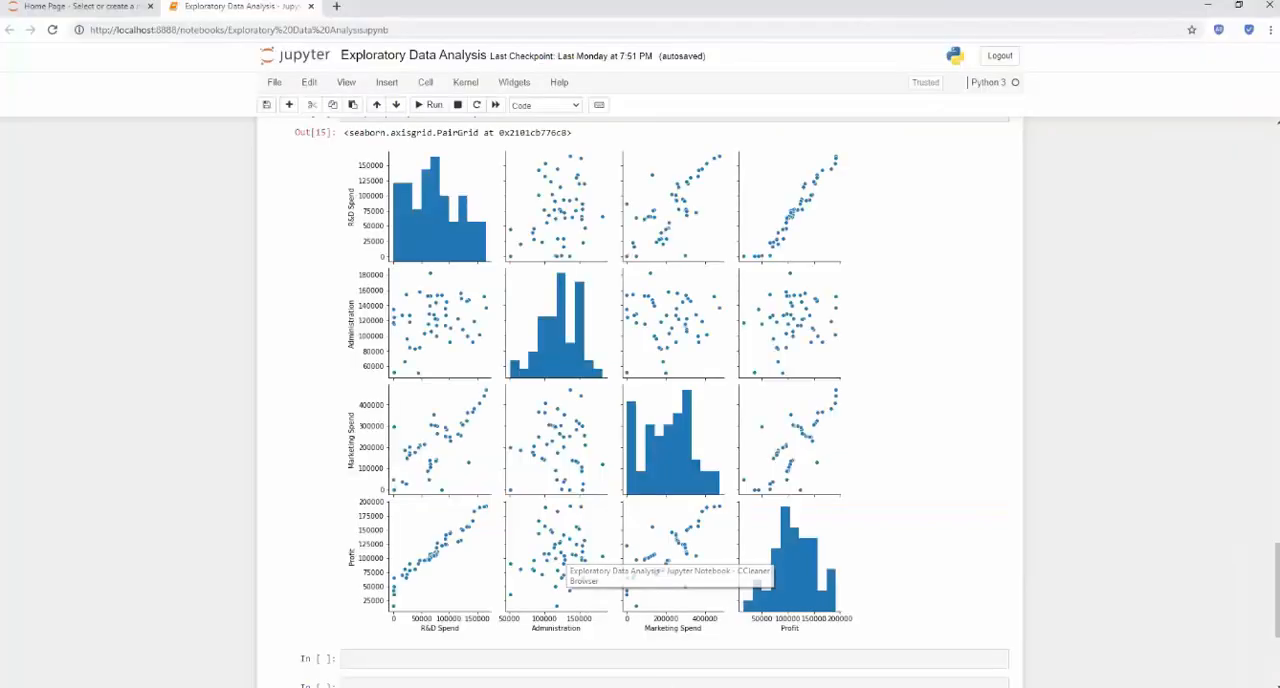
pyautogui.scroll(2, 552, 580)
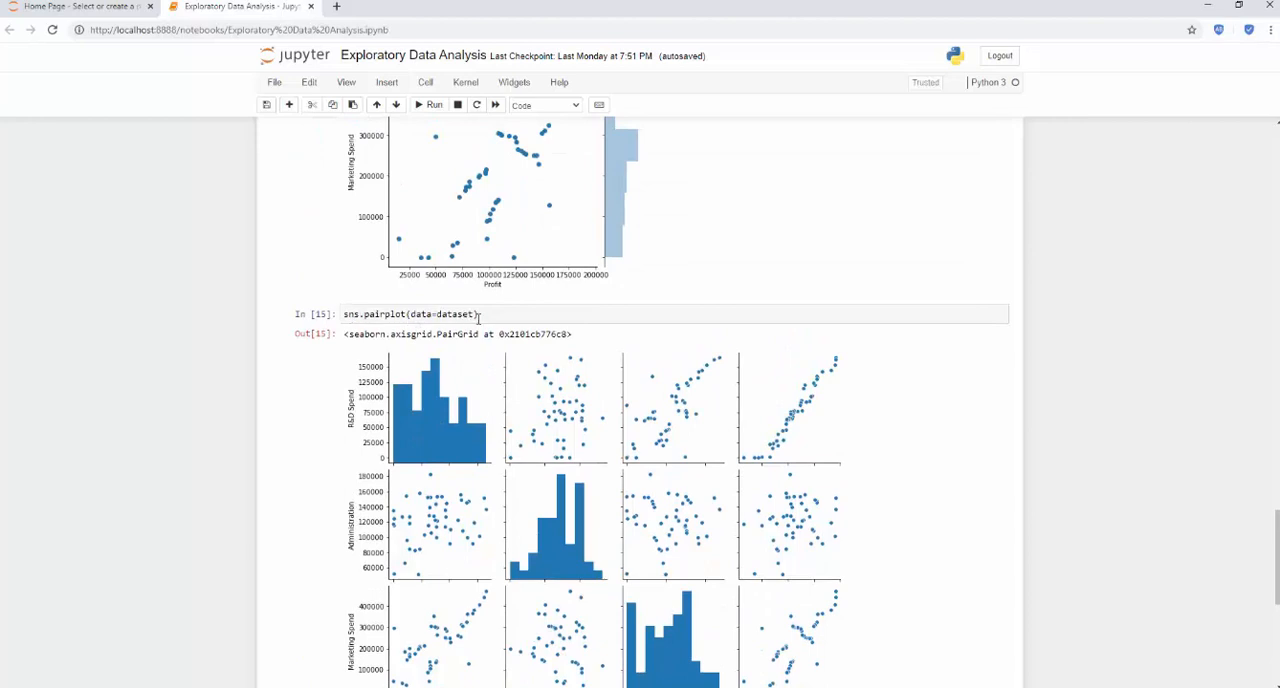
pyautogui.moveTo(483, 316); pyautogui.dragTo(347, 316)
pyautogui.rightClick(349, 316)
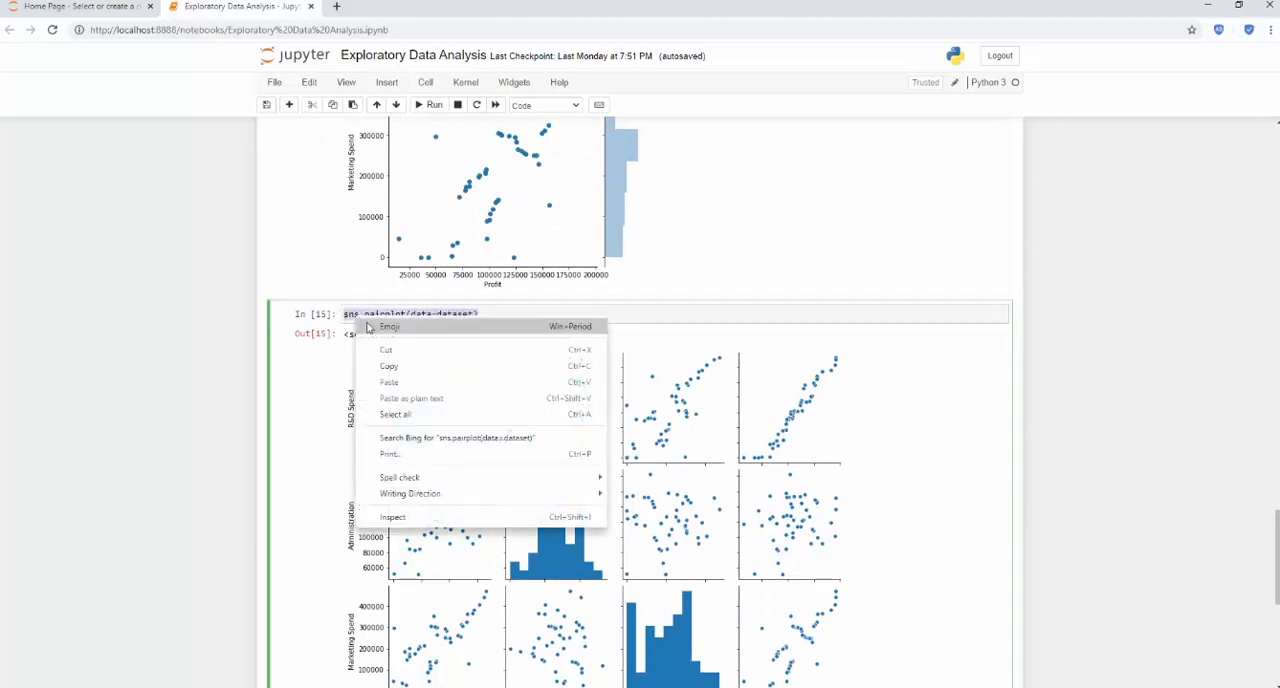
pyautogui.click(408, 374)
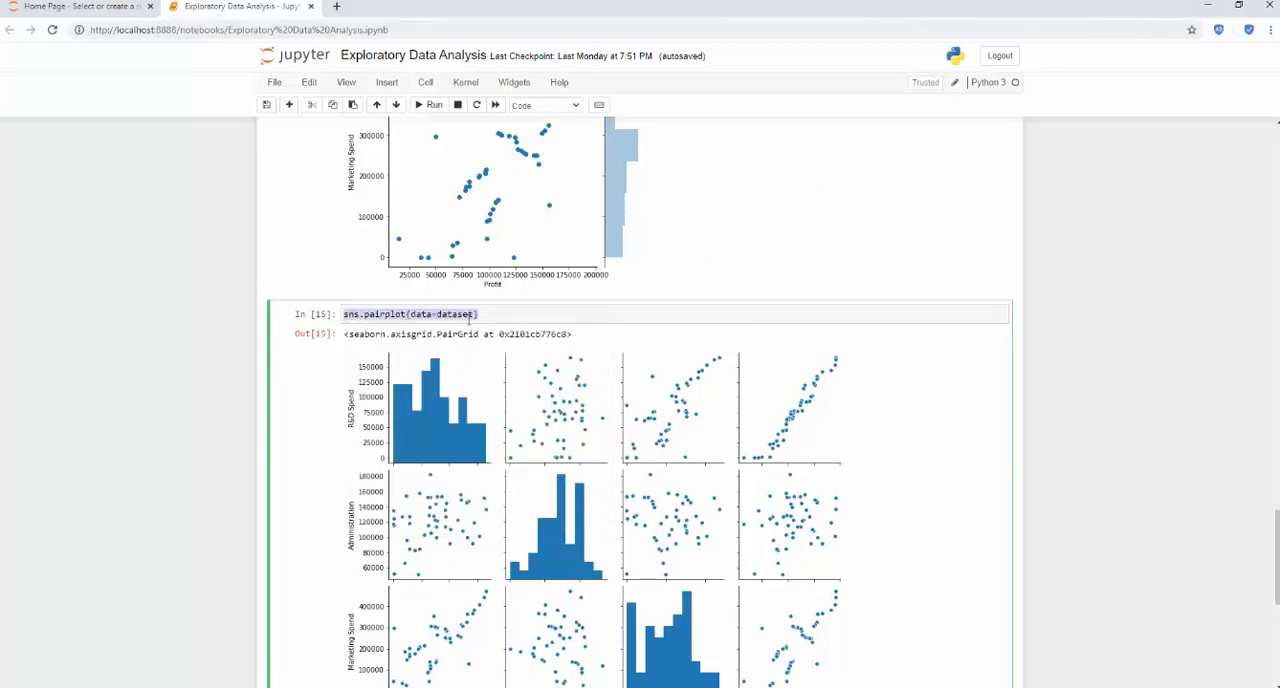
pyautogui.click(1209, 6)
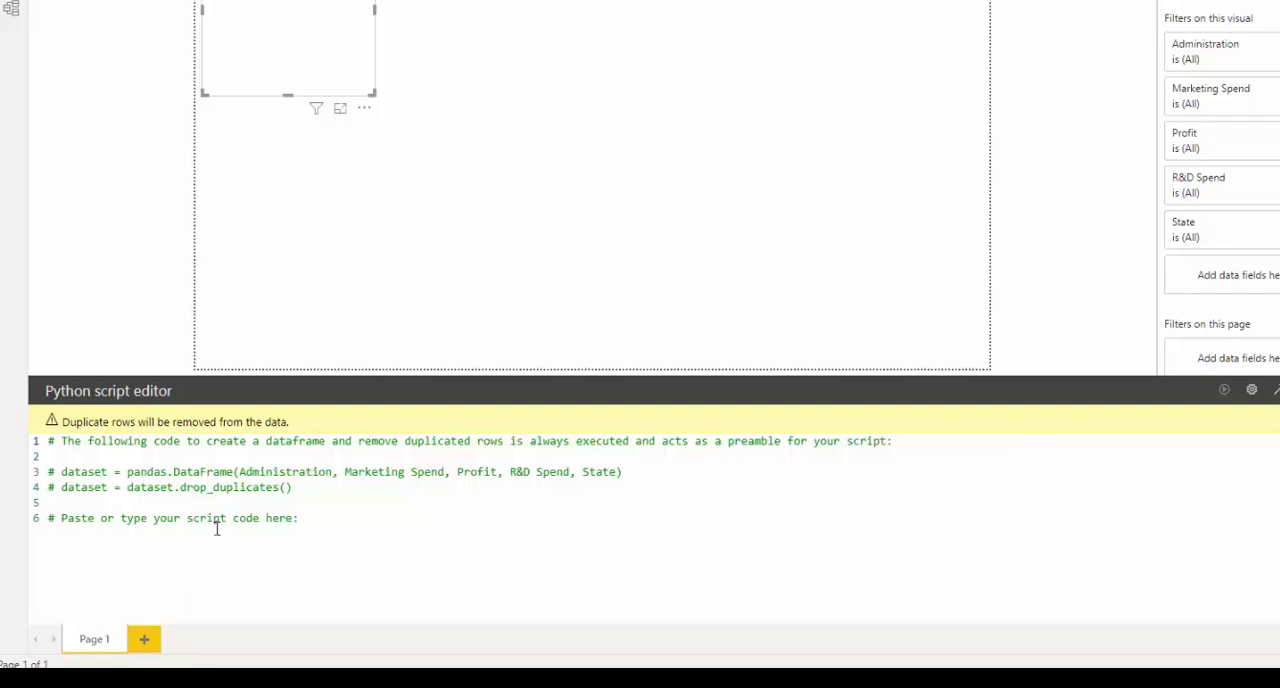
pyautogui.click(332, 519)
pyautogui.press('Return')
pyautogui.write('import sea')
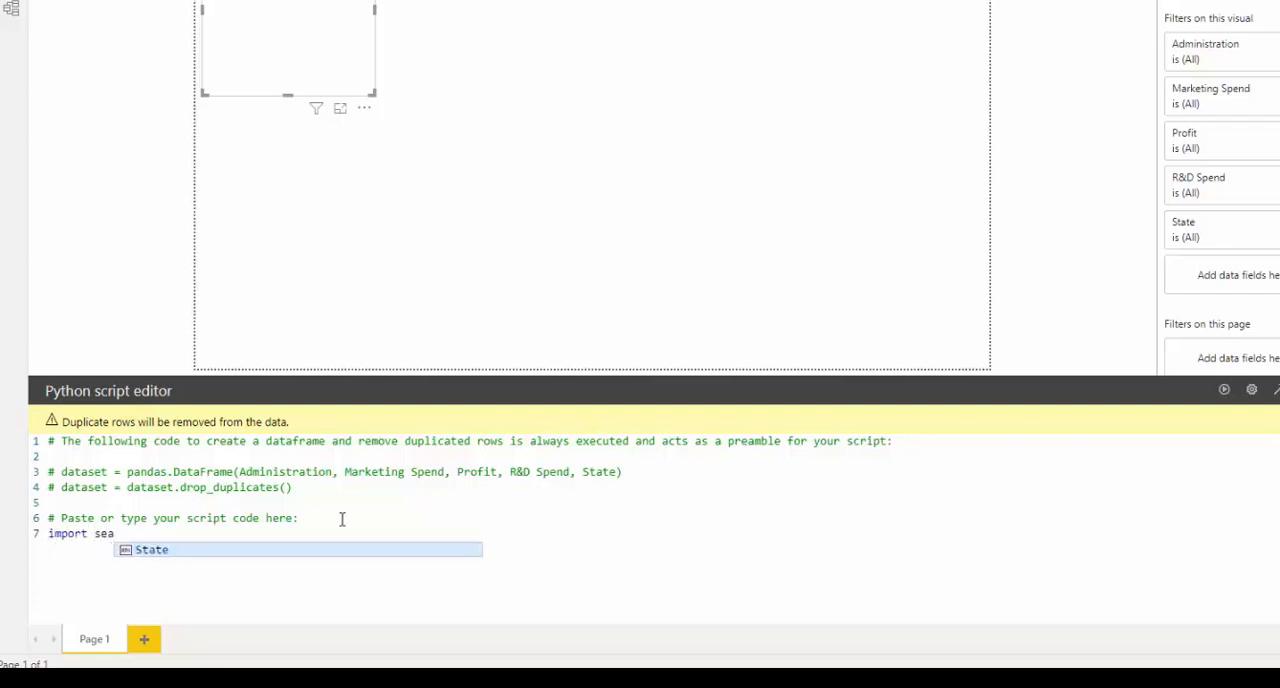
pyautogui.write('born as ')
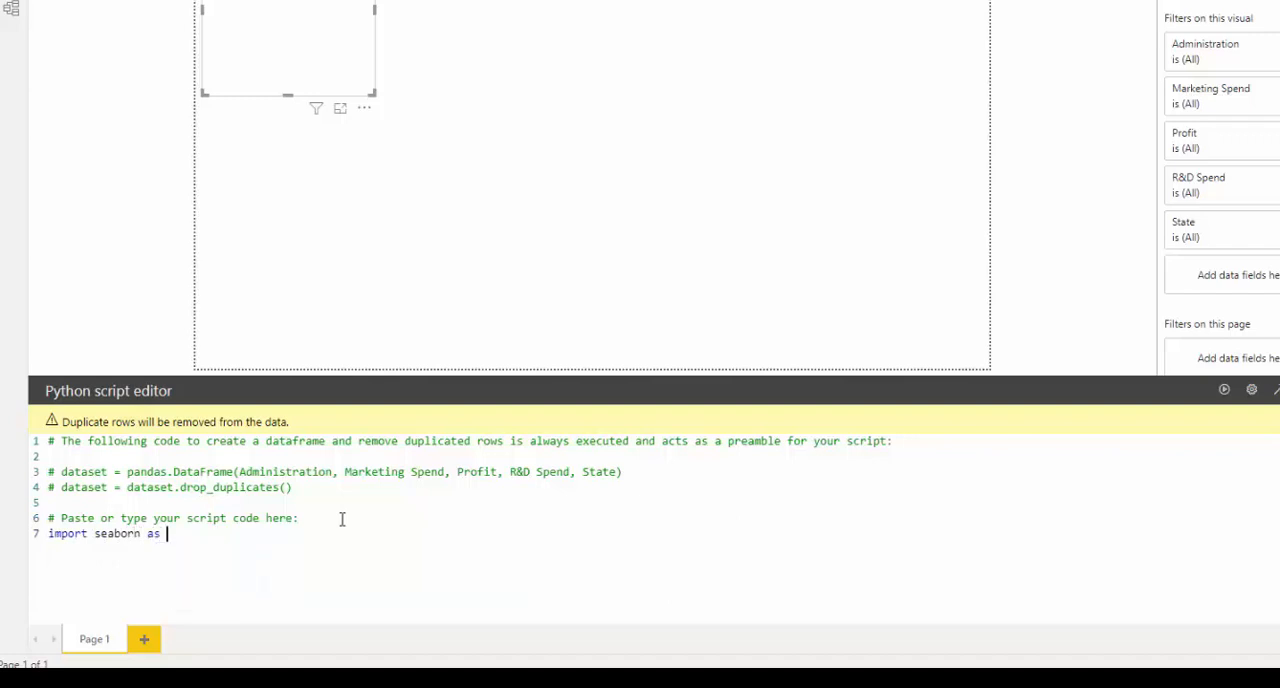
pyautogui.write('snsn')
pyautogui.press('BackSpace')
pyautogui.press('BackSpace')
pyautogui.press('BackSpace')
pyautogui.press('BackSpace')
pyautogui.press('BackSpace')
pyautogui.press('BackSpace')
pyautogui.press('BackSpace')
pyautogui.press('BackSpace')
pyautogui.press('BackSpace')
pyautogui.press('BackSpace')
pyautogui.press('BackSpace')
pyautogui.press('BackSpace')
pyautogui.press('BackSpace')
pyautogui.press('BackSpace')
pyautogui.press('BackSpace')
pyautogui.press('BackSpace')
pyautogui.press('BackSpace')
pyautogui.press('BackSpace')
pyautogui.press('BackSpace')
pyautogui.press('BackSpace')
pyautogui.write('o,')
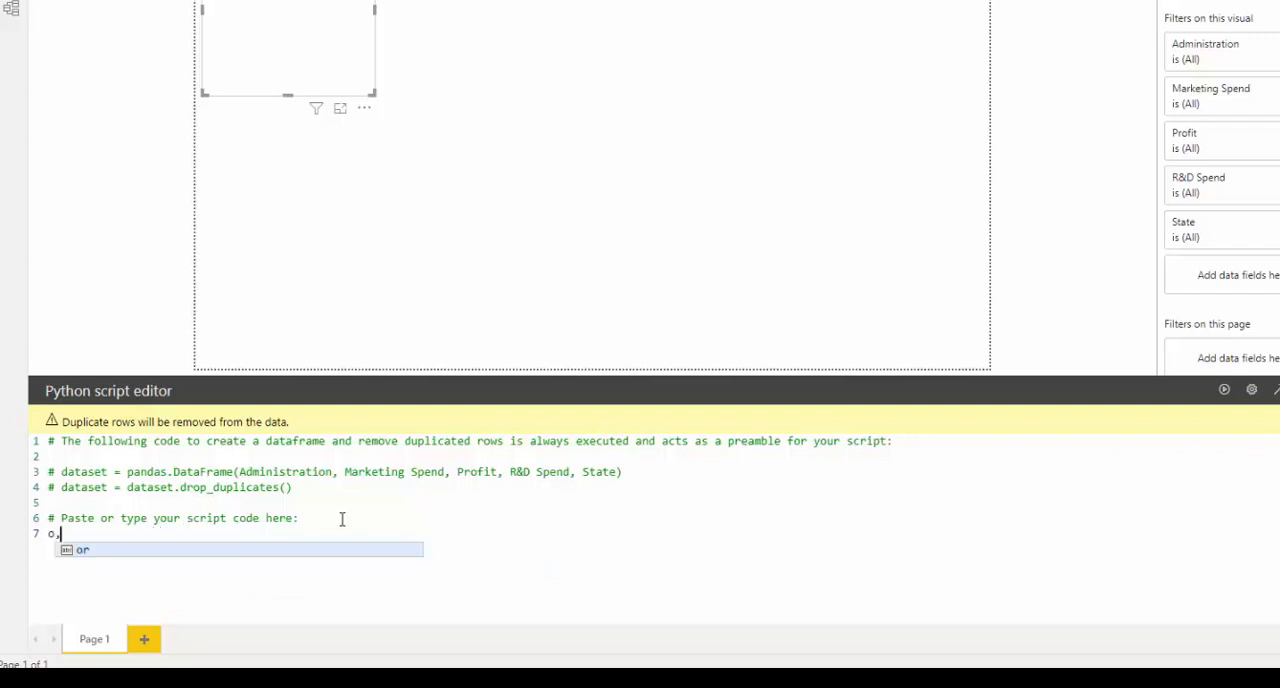
pyautogui.press('BackSpace')
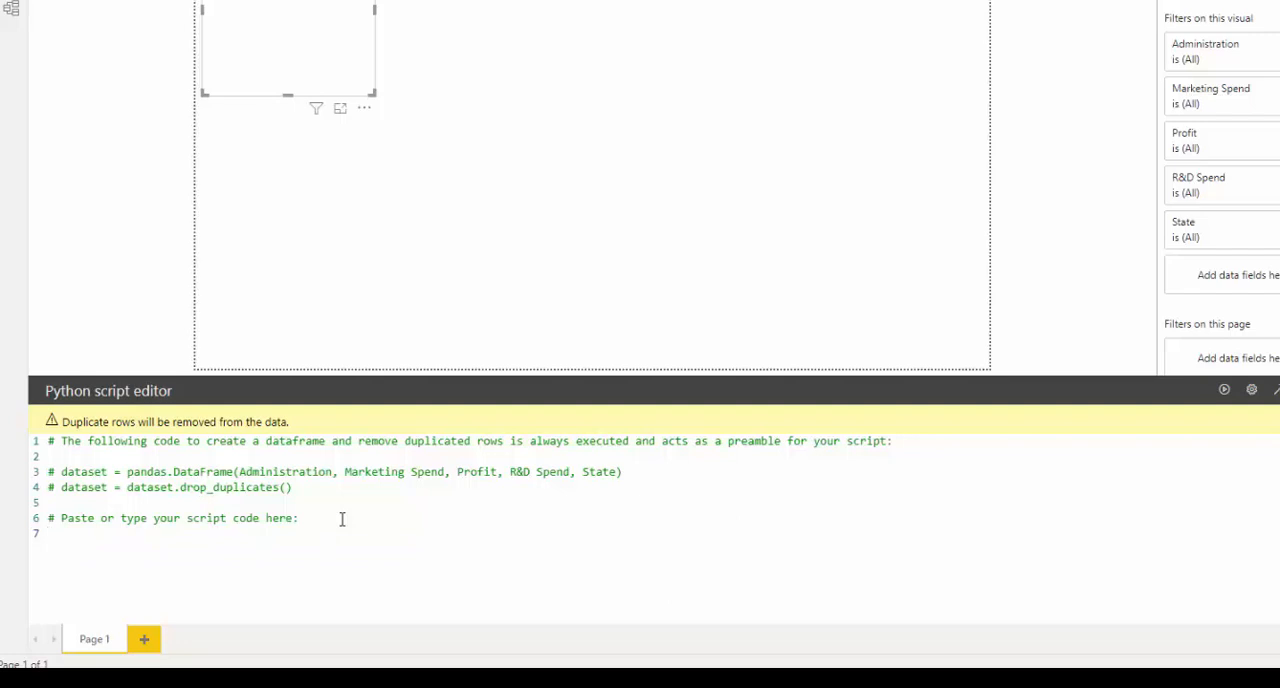
# - Write import seaborn as sns in the Python script and paste sns.pairplot(data=dataset) on the following line
pyautogui.write('i')
pyautogui.write('mpos')
pyautogui.write('t')
pyautogui.write(' seaborn as sns')
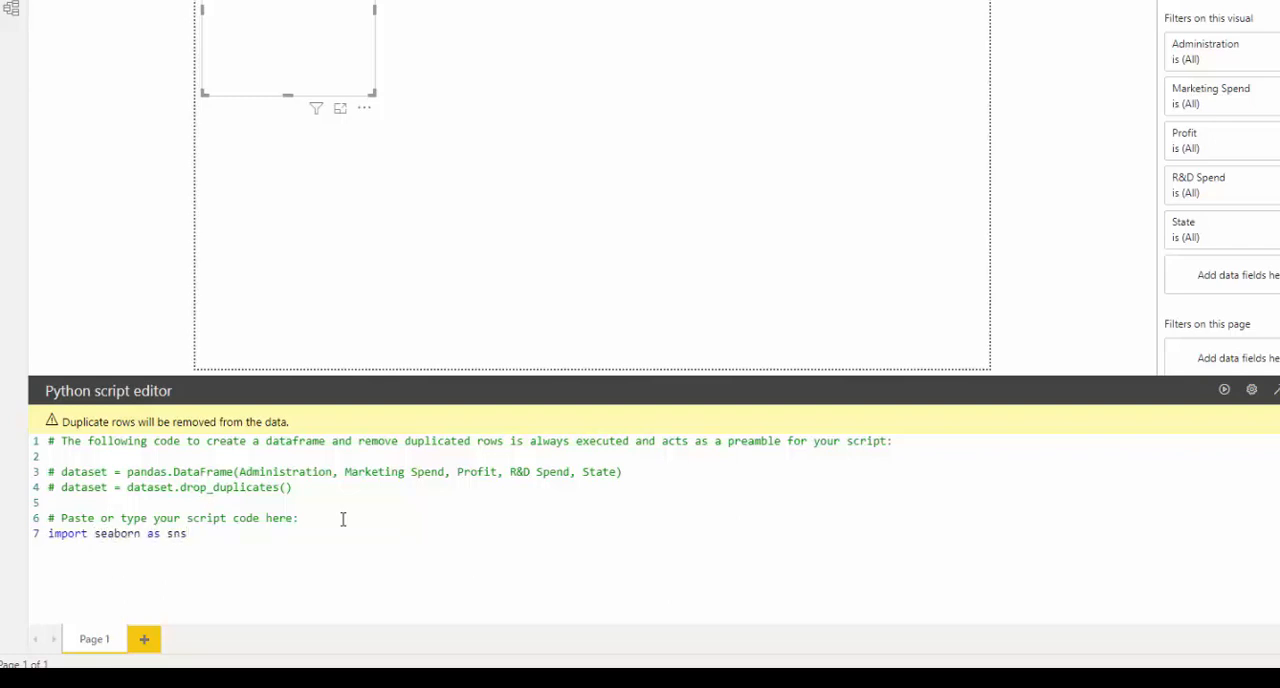
pyautogui.press('Return')
pyautogui.hotkey('ctrl', 'v')
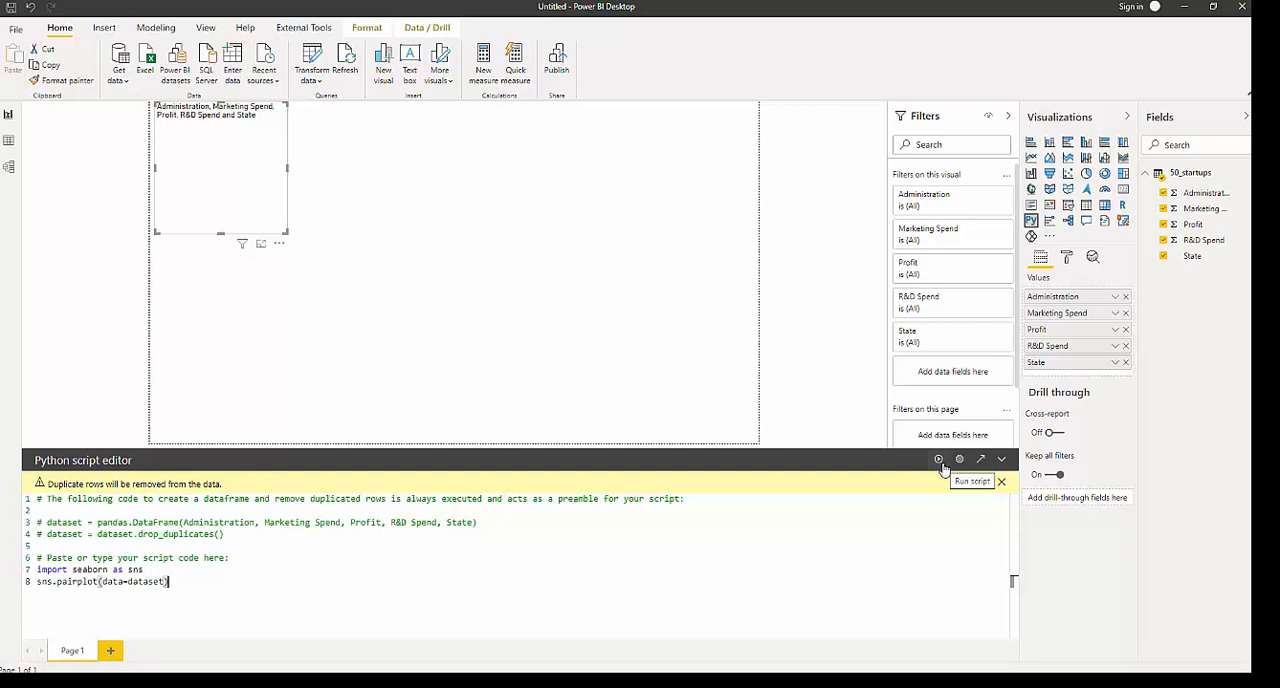
# - Run the Python script and enlarge the visual to cover most of the report page
pyautogui.click(940, 462)
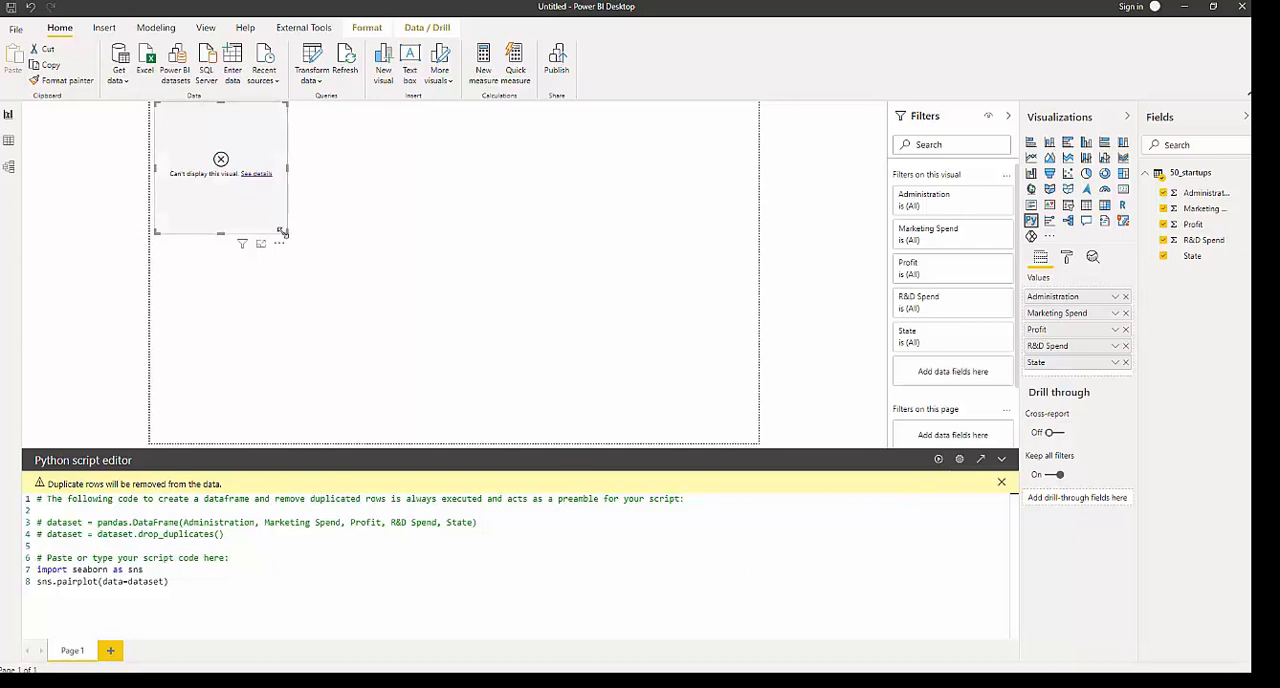
pyautogui.moveTo(284, 234); pyautogui.dragTo(728, 427)
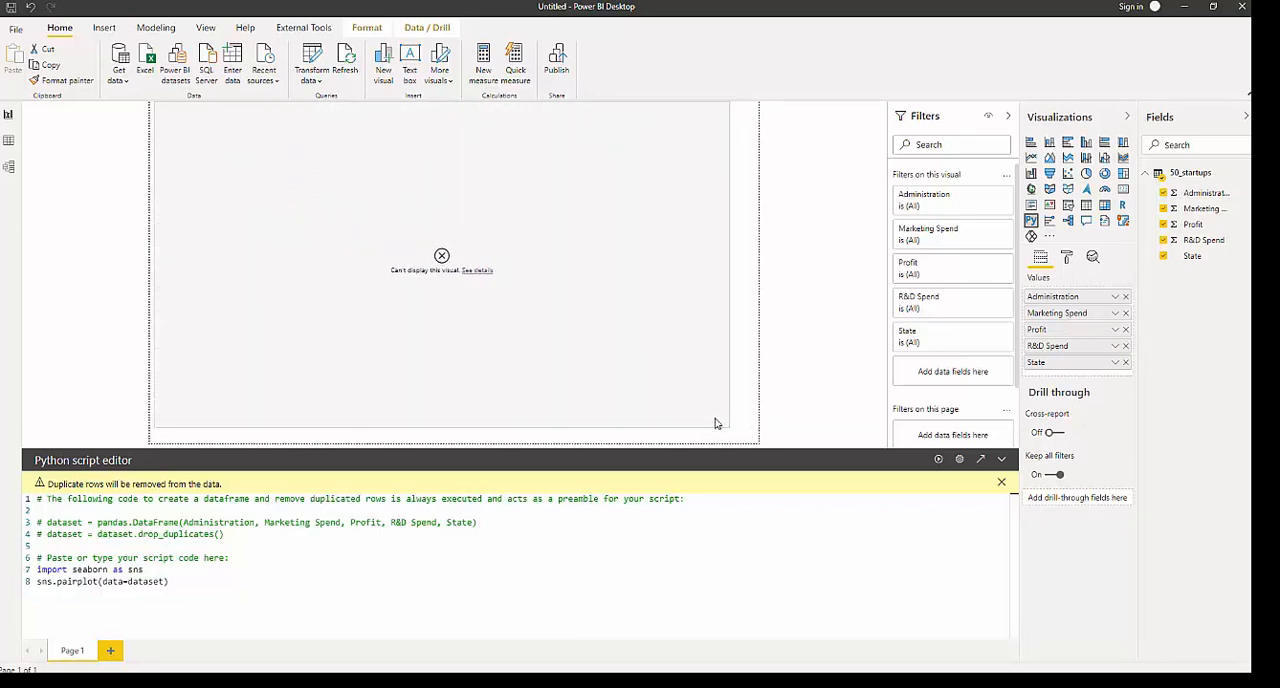
# - Read the error details of the Python visual, close them and dismiss the duplicate rows notice in the script editor
pyautogui.click(475, 279)
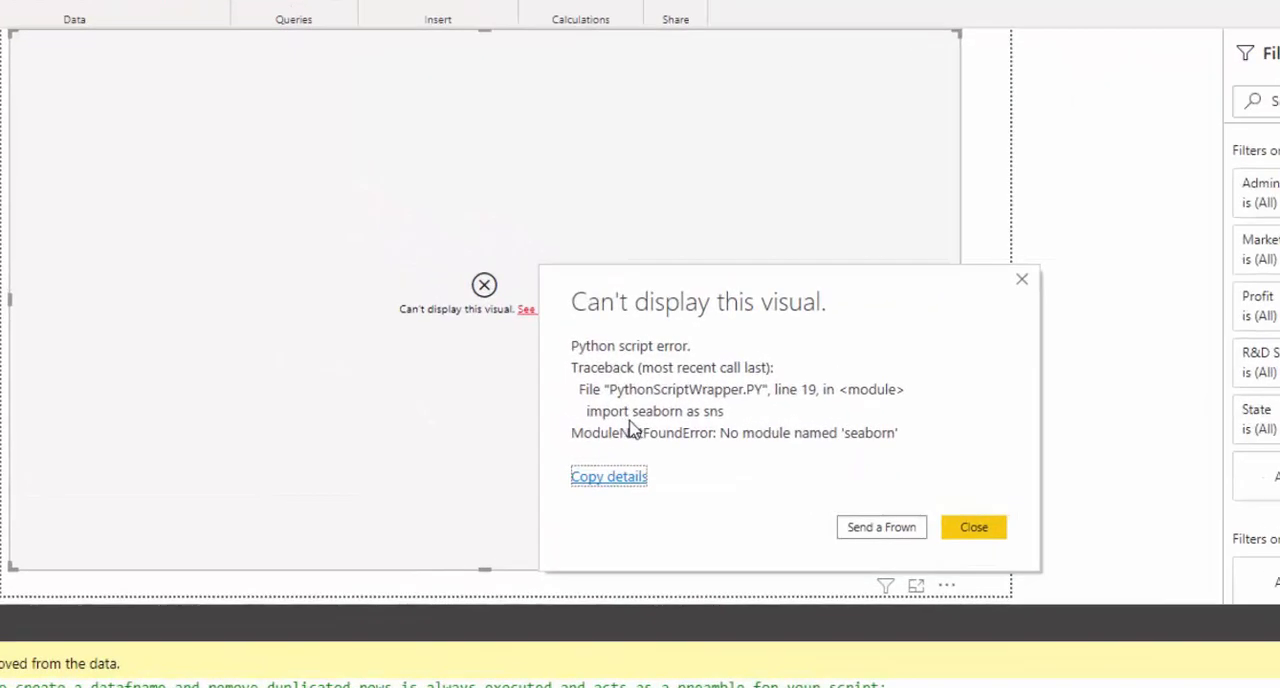
pyautogui.moveTo(717, 293); pyautogui.dragTo(397, 180)
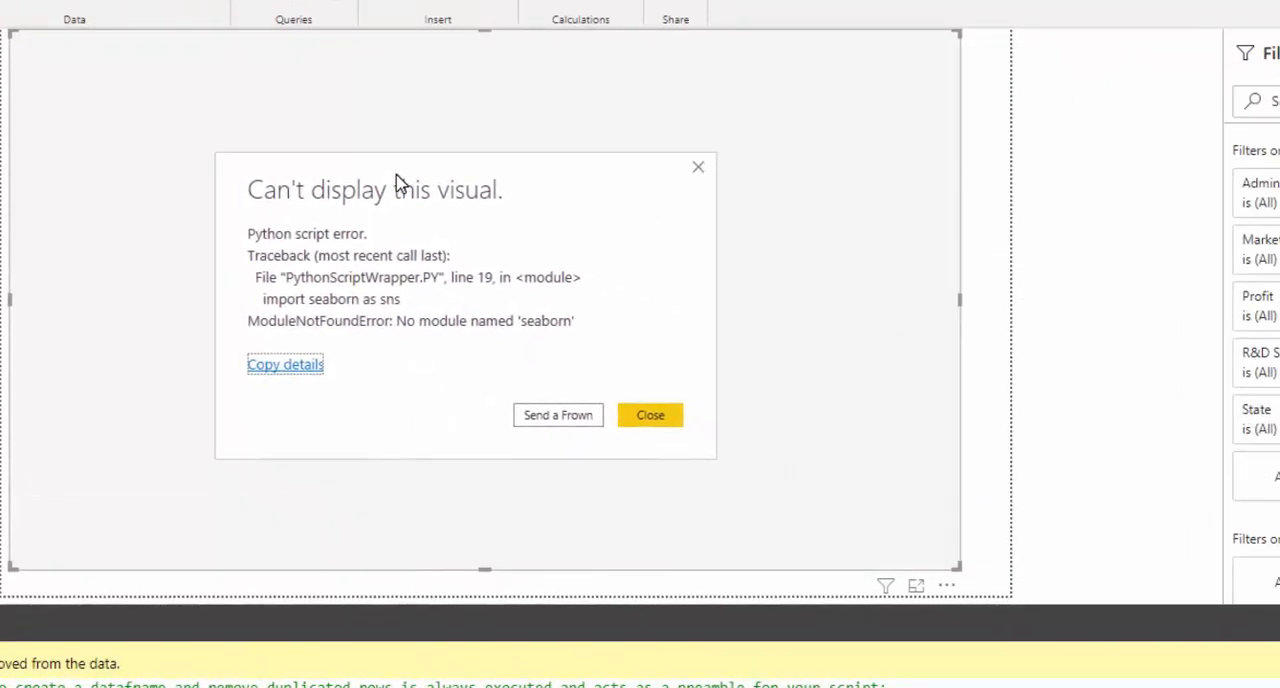
pyautogui.moveTo(486, 171); pyautogui.dragTo(540, 186)
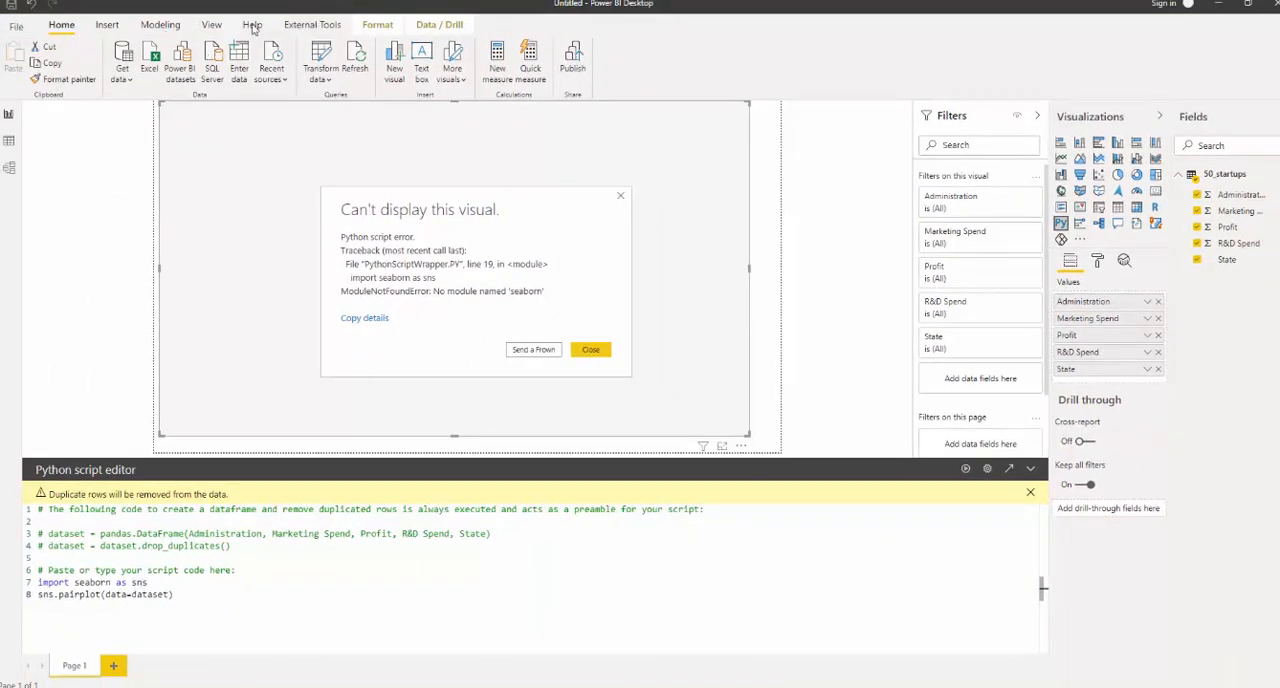
pyautogui.click(595, 362)
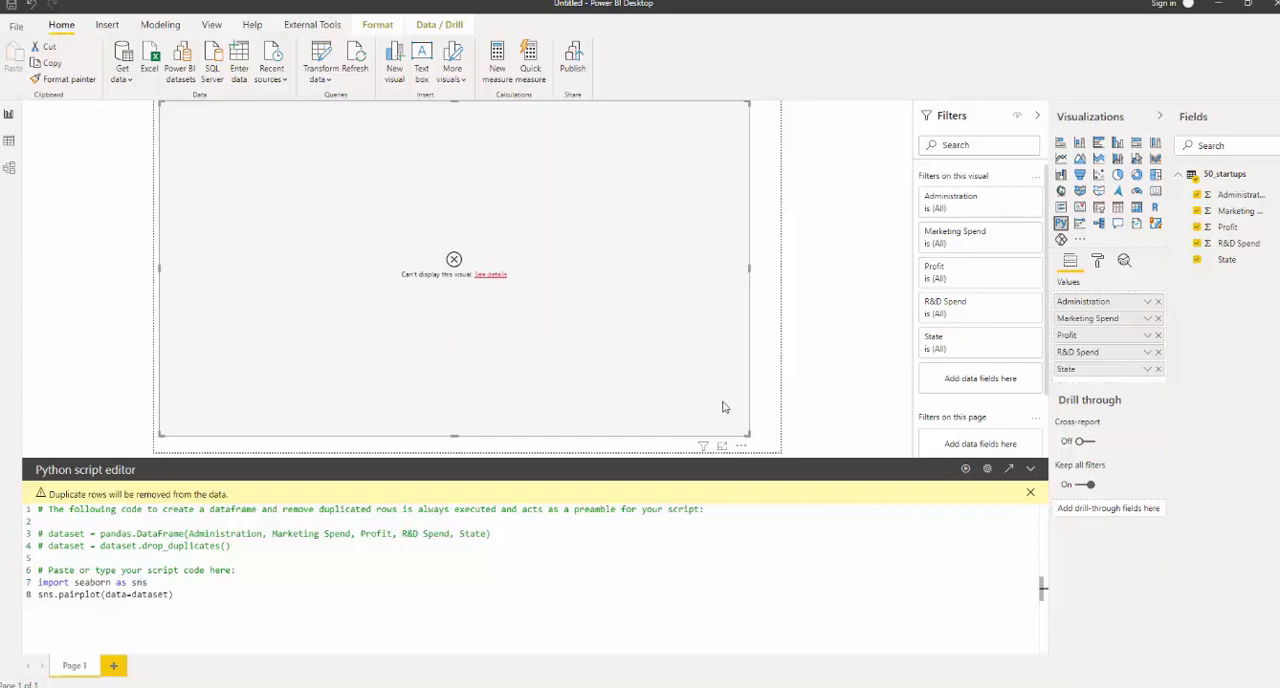
pyautogui.click(1028, 492)
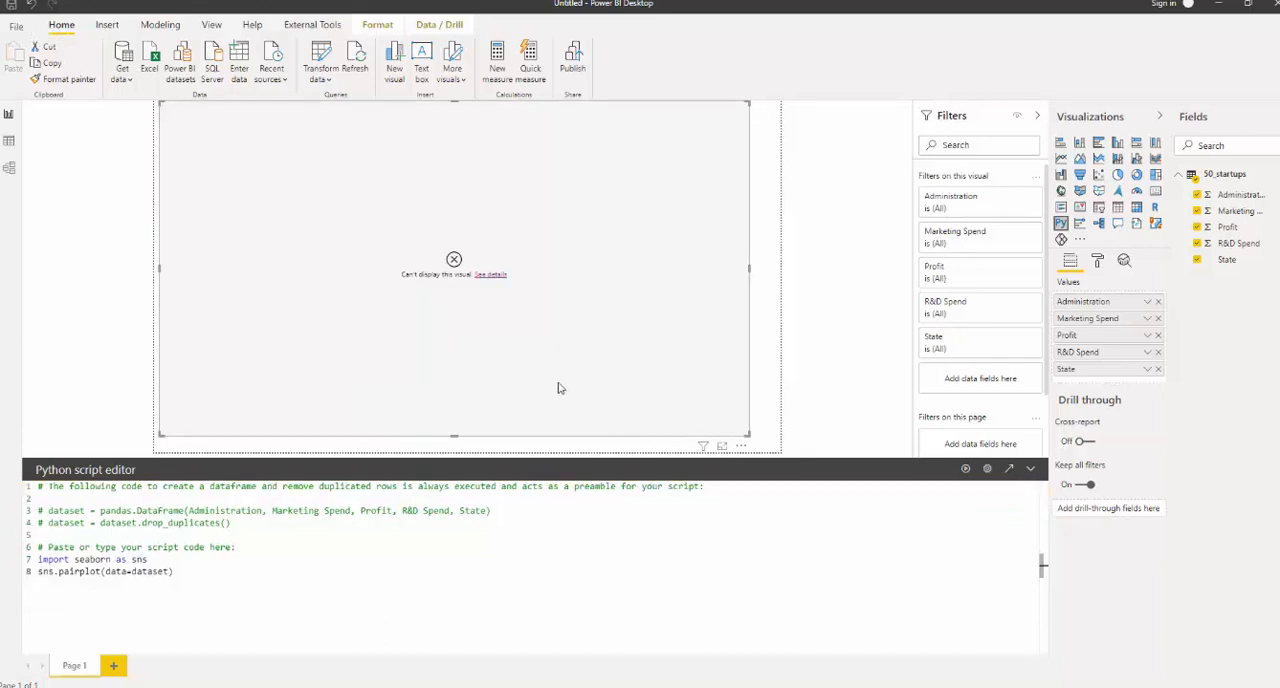
# - Open the global Python scripting options and check which environment folder the Python home directory path ends in
pyautogui.click(18, 31)
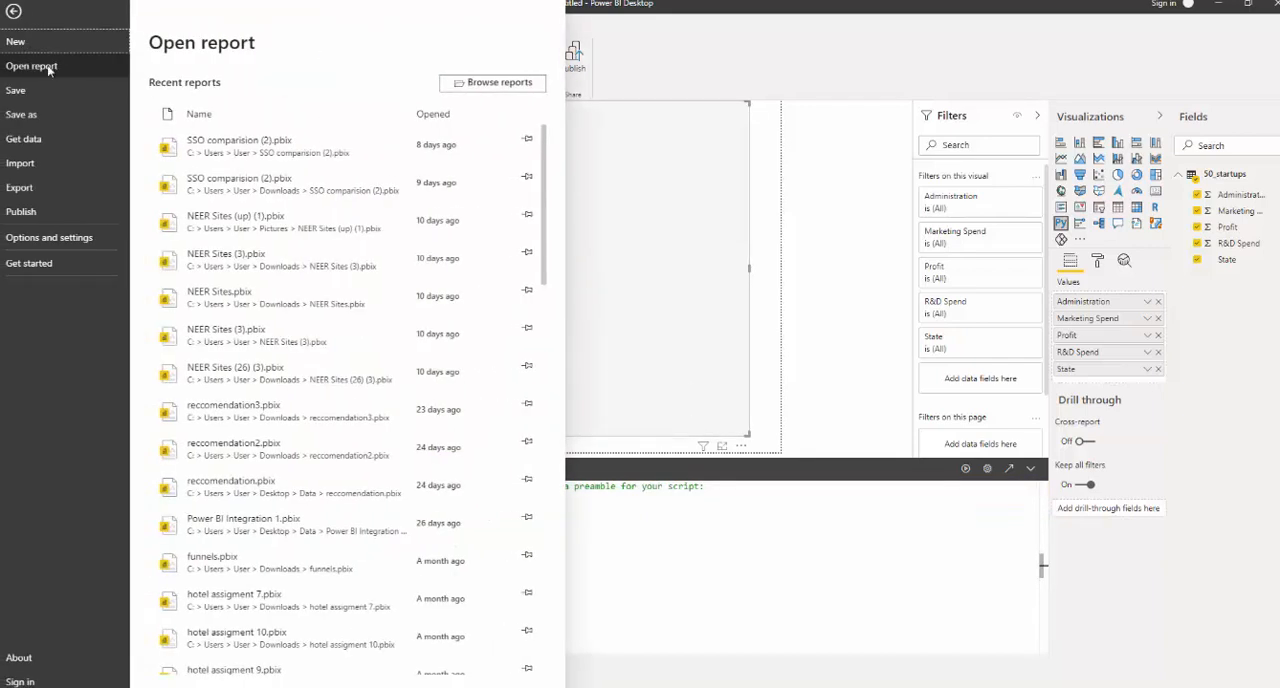
pyautogui.click(53, 238)
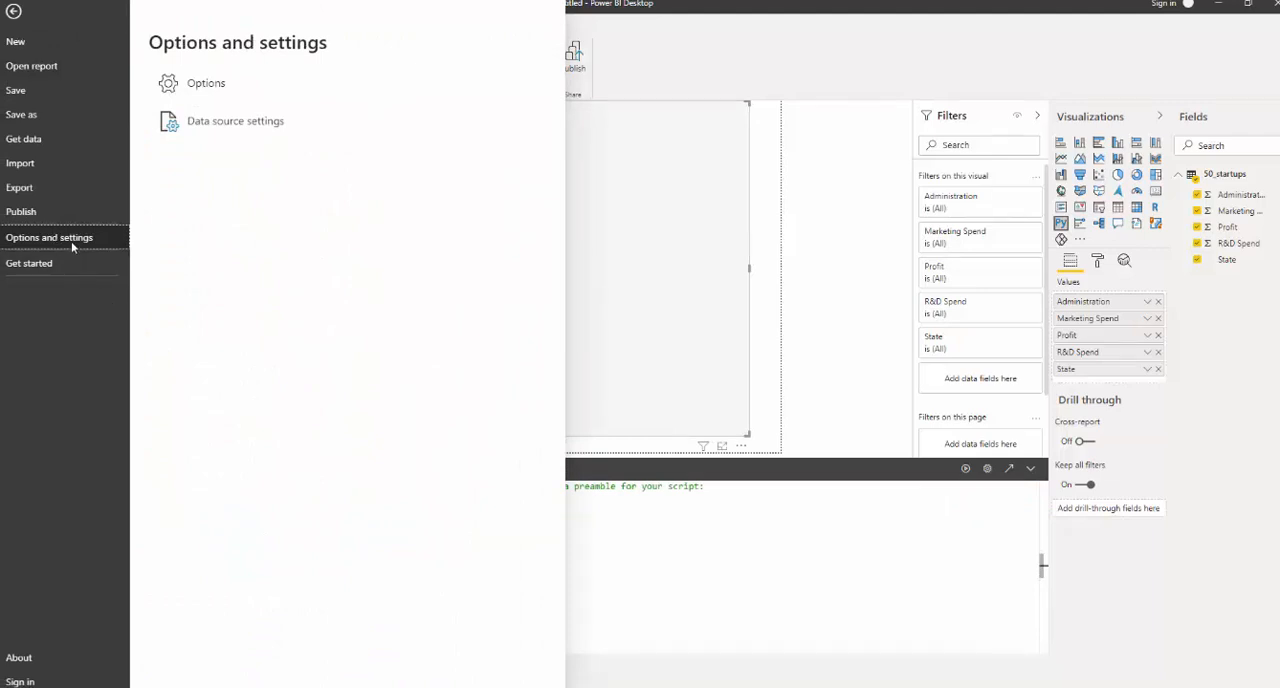
pyautogui.click(210, 88)
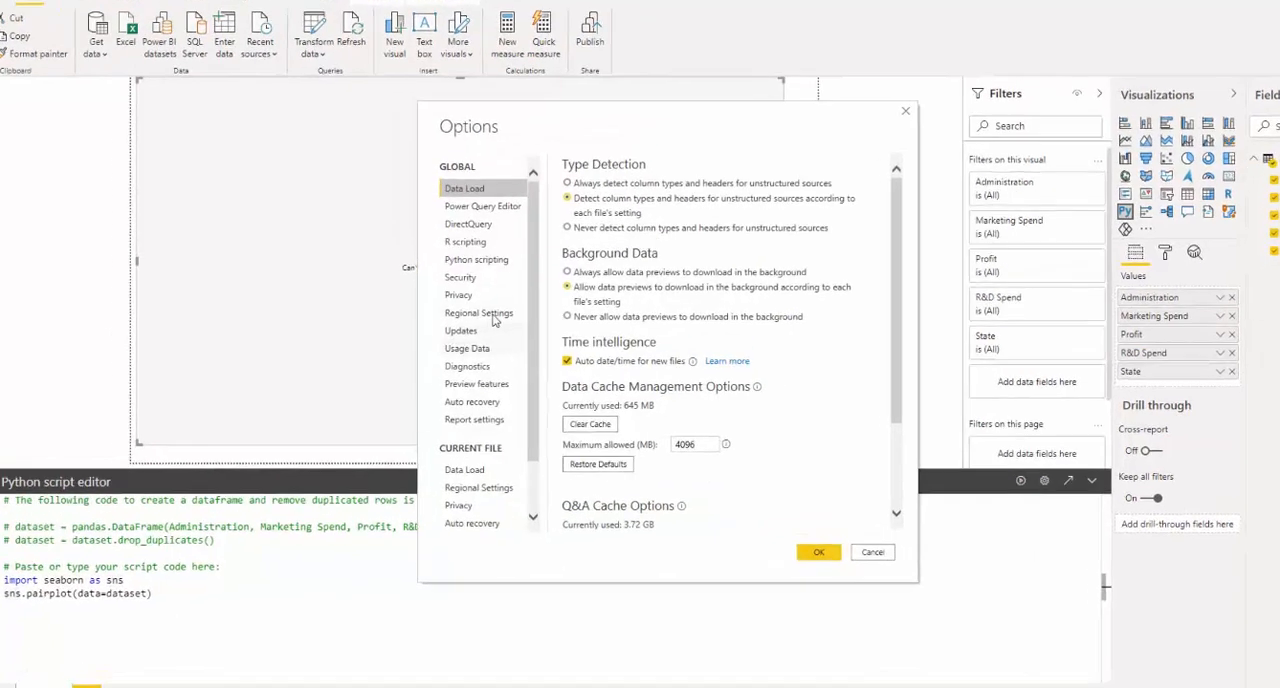
pyautogui.click(488, 260)
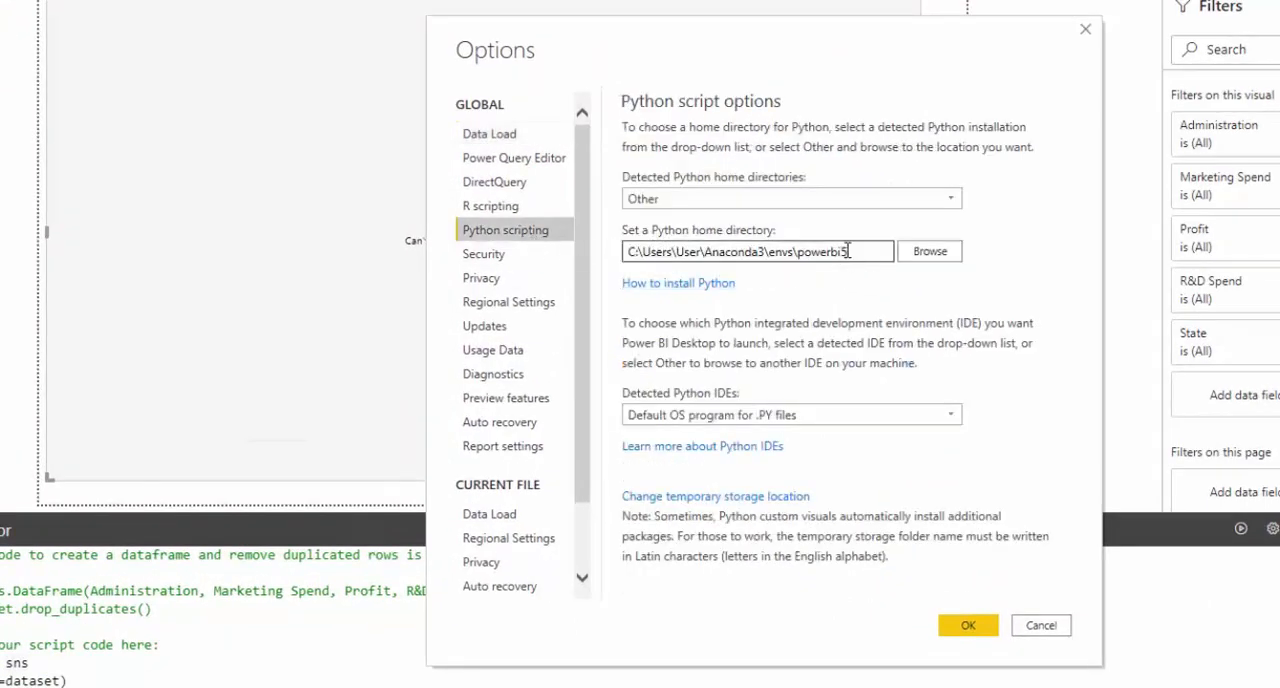
pyautogui.moveTo(852, 255); pyautogui.dragTo(800, 255)
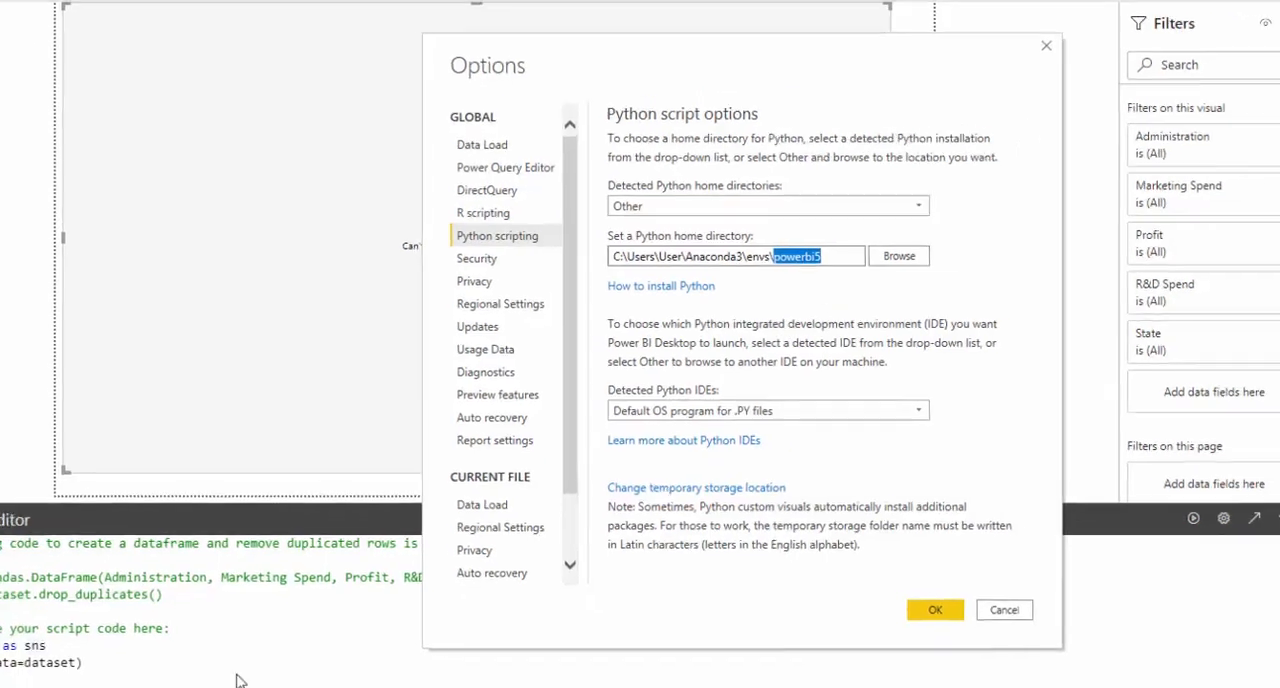
# - Open the Anaconda Prompt (Anaconda3), place it below the Python home directory setting and activate the powerbi5 environment
pyautogui.press('super')
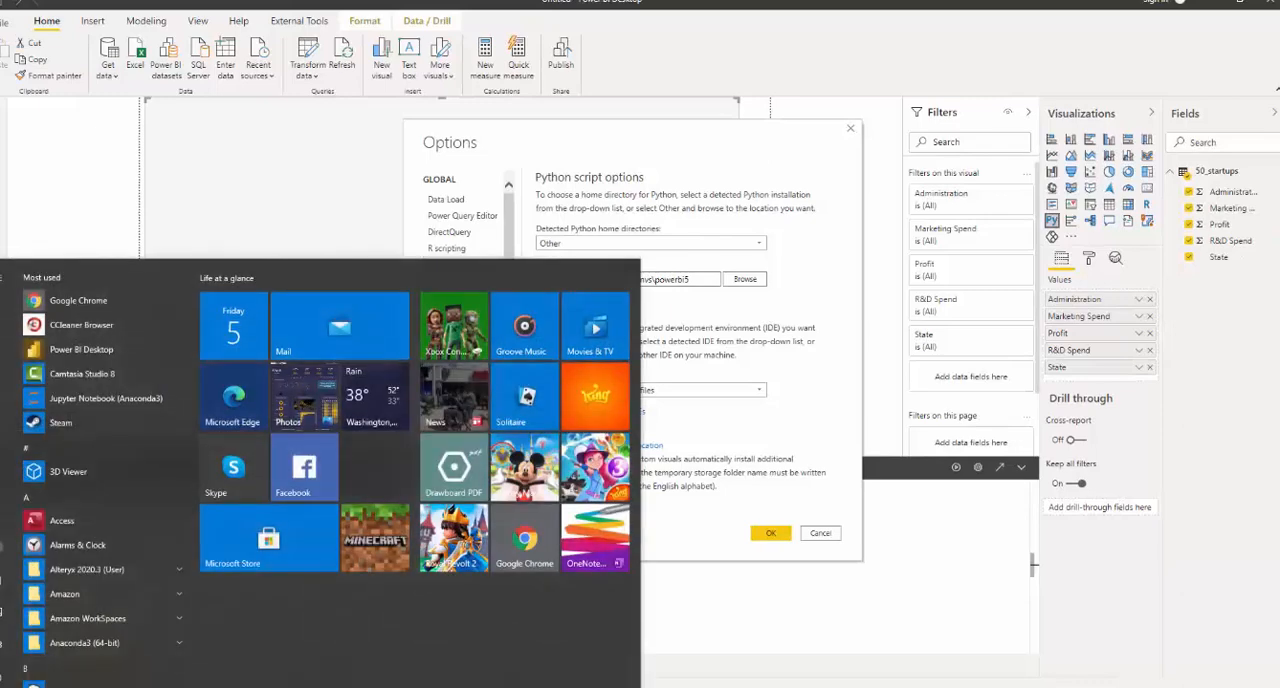
pyautogui.press('super+s')
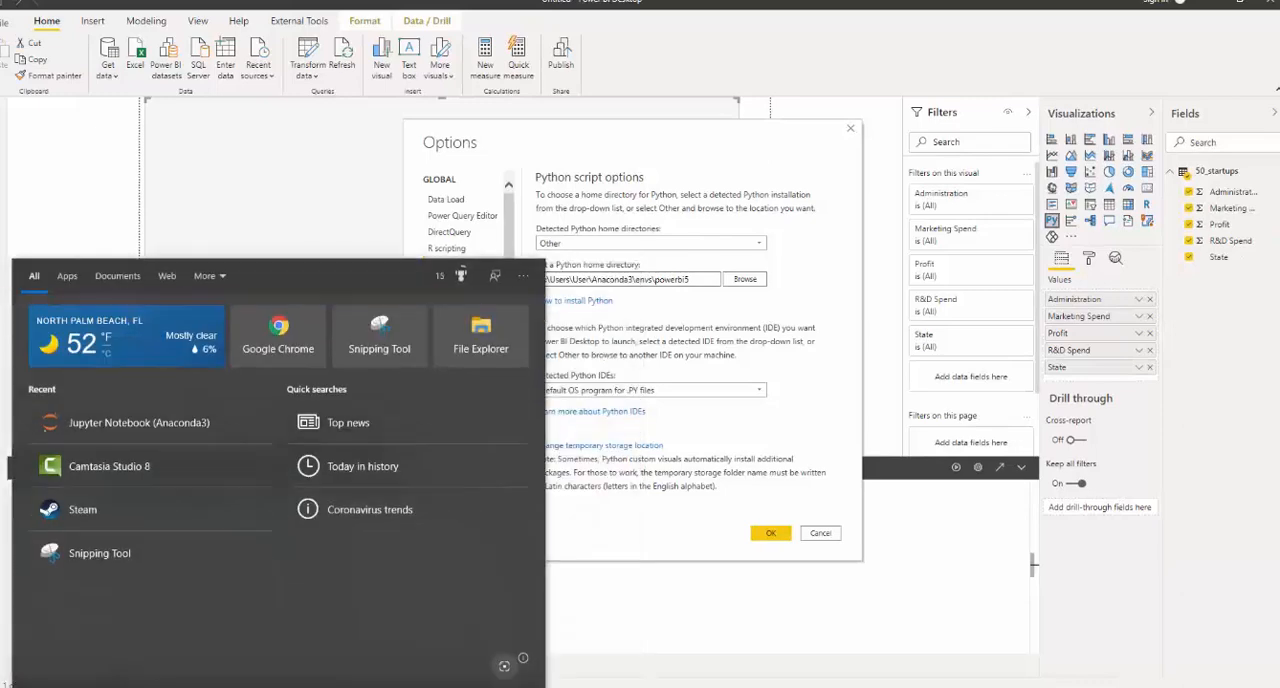
pyautogui.write('ana')
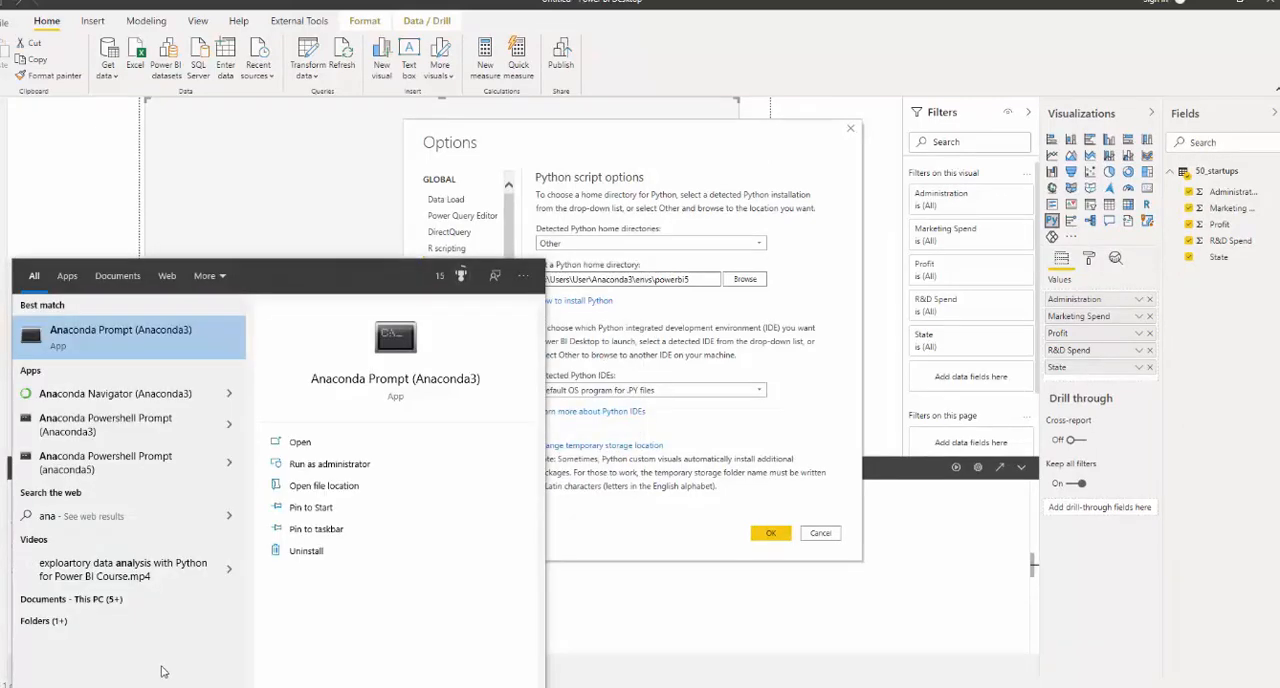
pyautogui.click(196, 355)
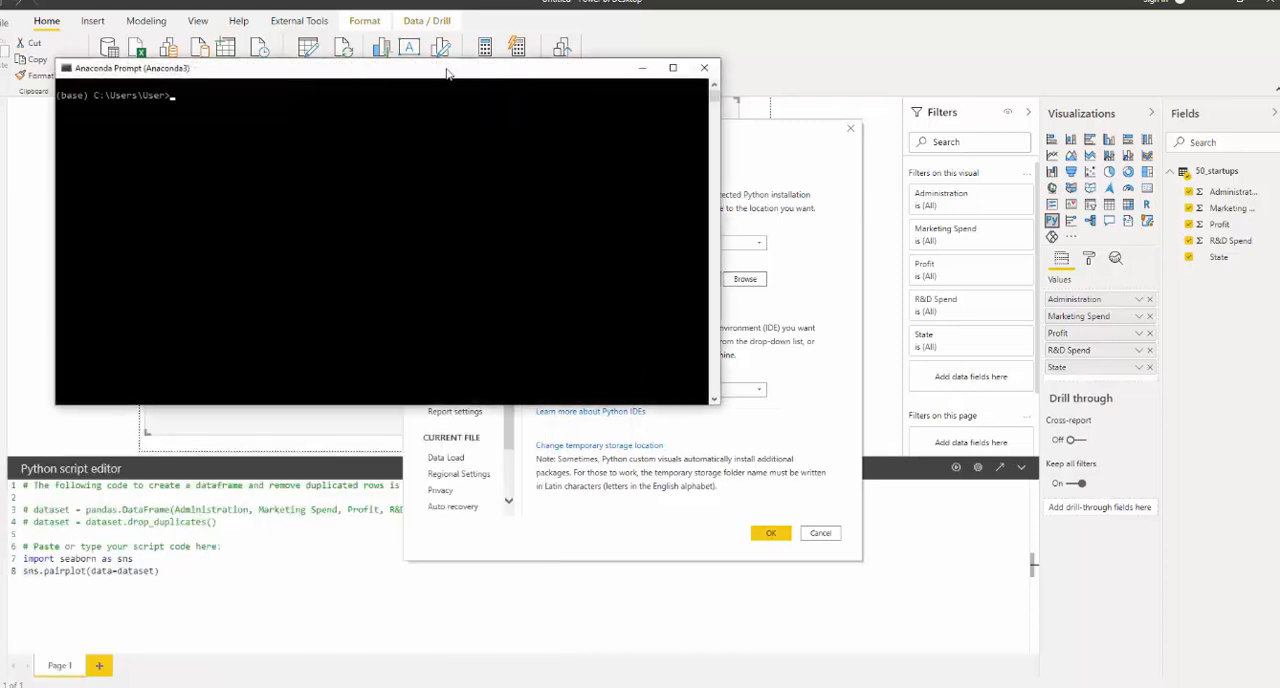
pyautogui.moveTo(447, 73); pyautogui.dragTo(650, 346)
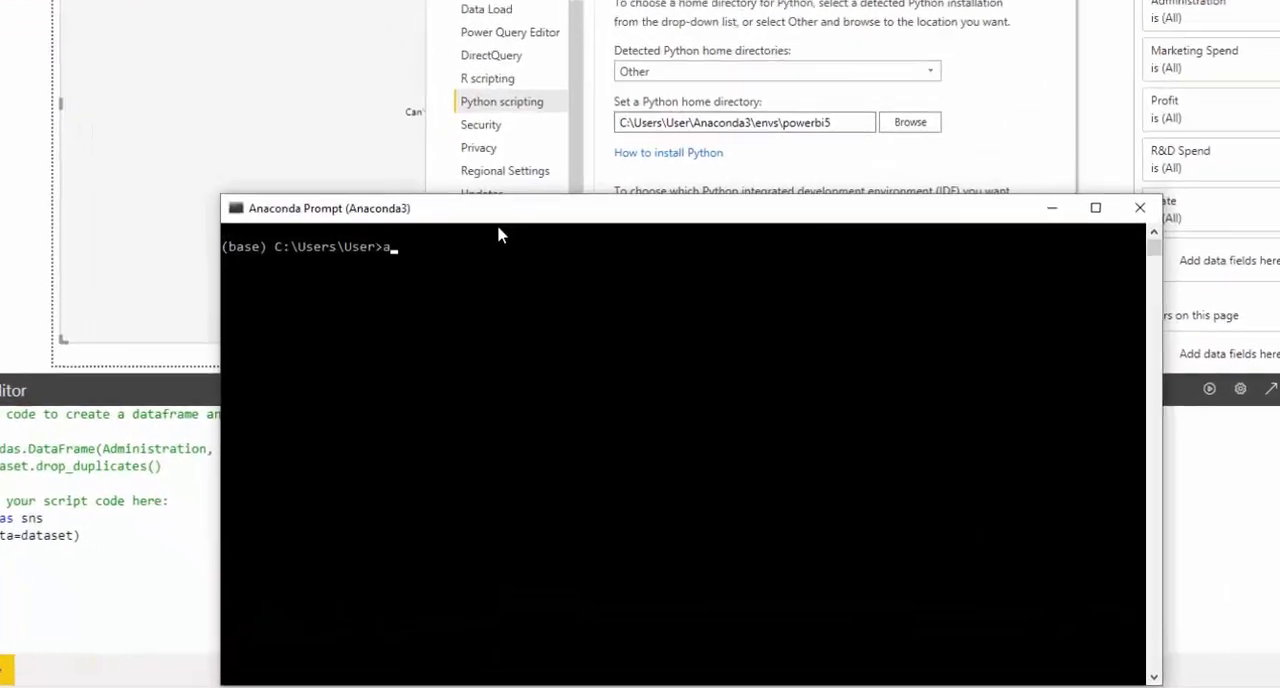
pyautogui.write('activ')
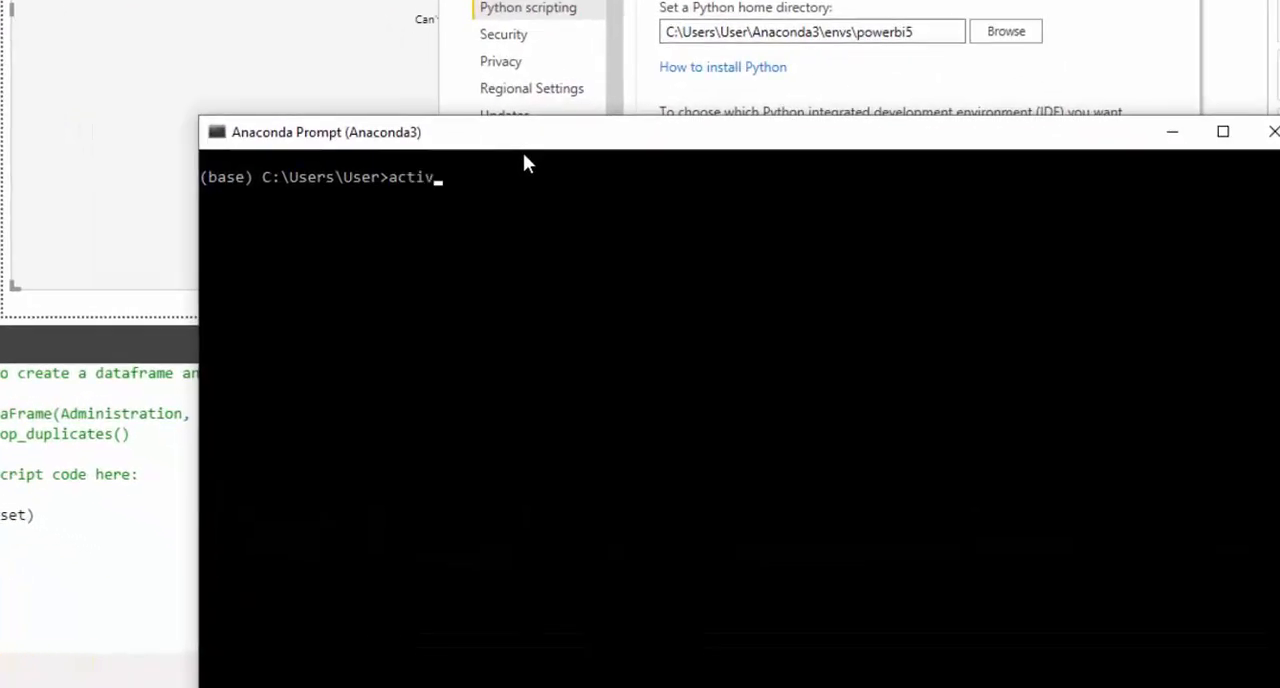
pyautogui.write('ate powerbi5')
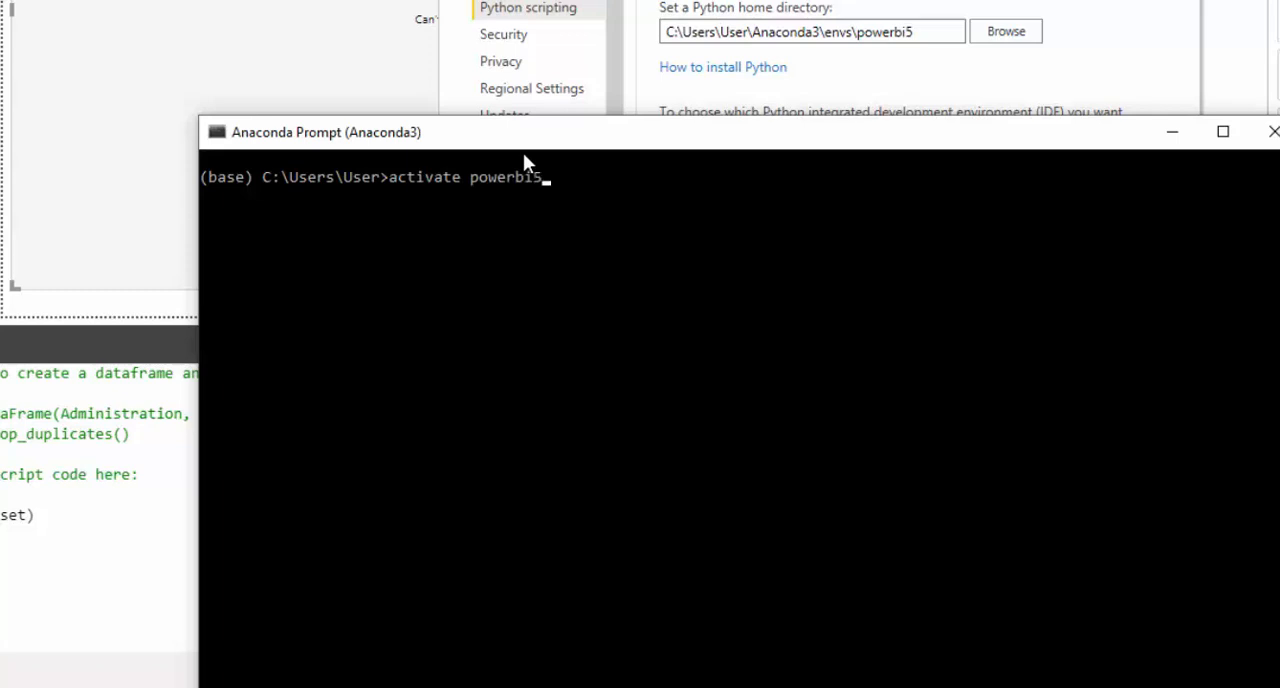
pyautogui.press('Return')
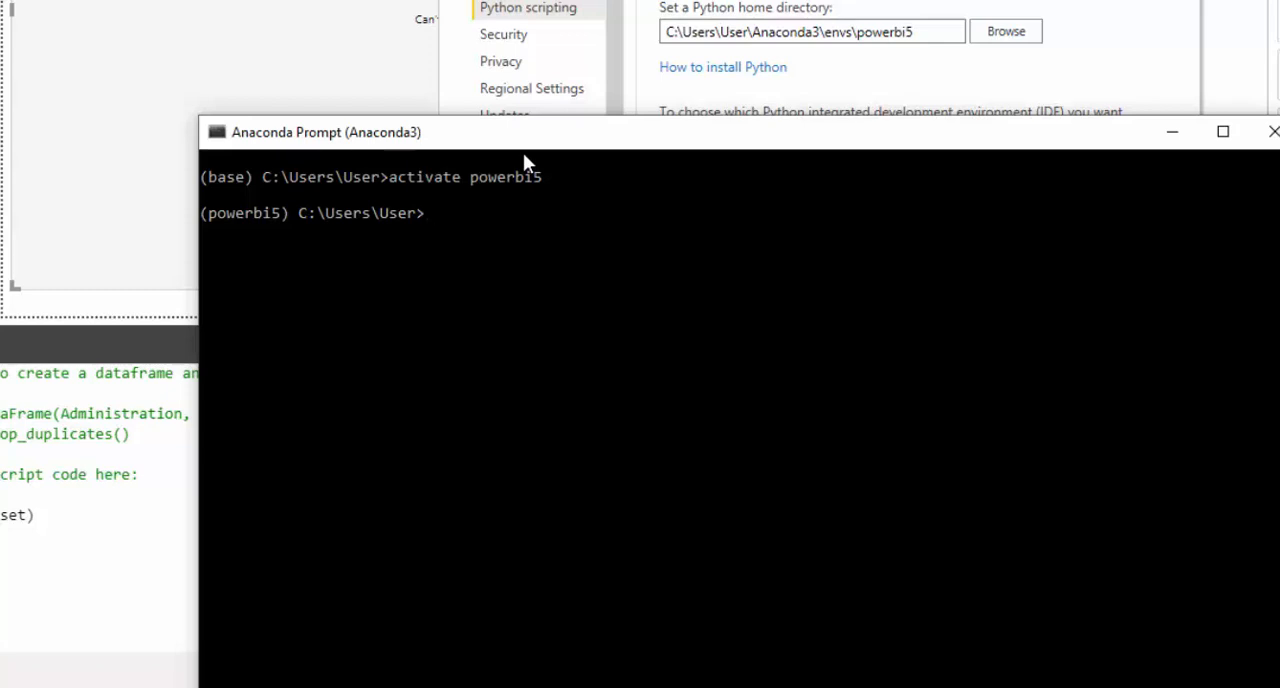
# - Install seaborn in the powerbi5 environment with pip, review the installation output and minimize the prompt
pyautogui.write('pip install')
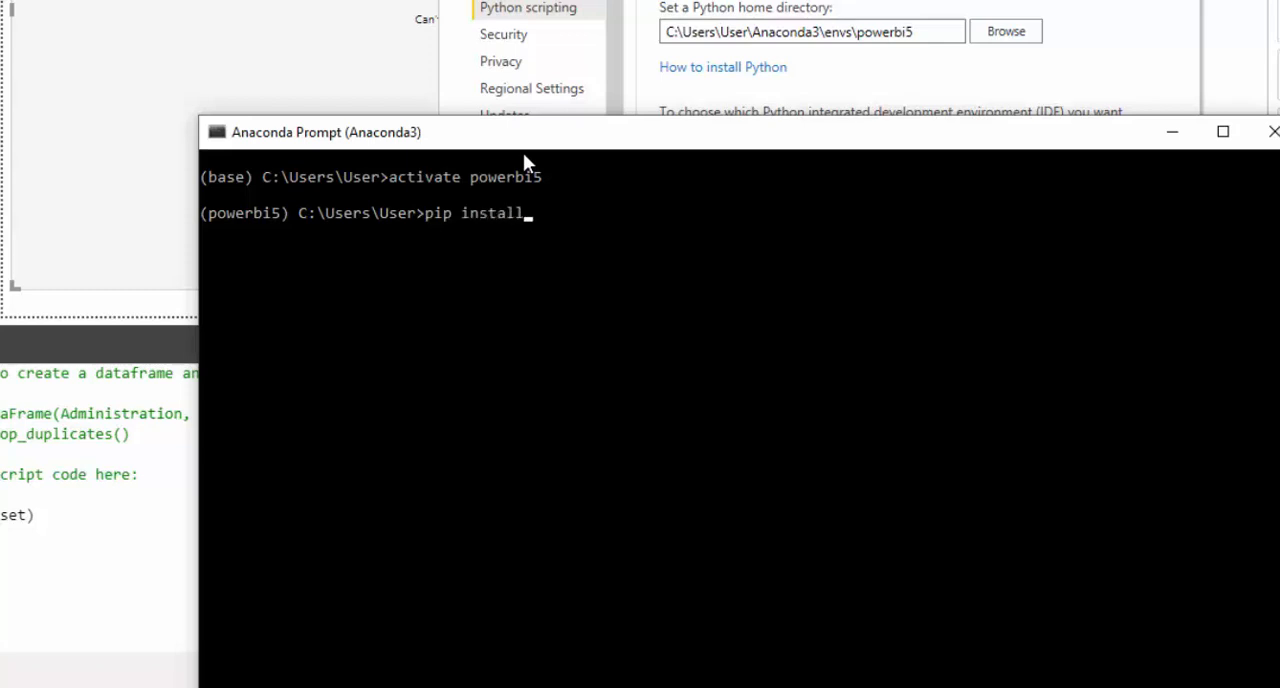
pyautogui.write(' seaborn')
pyautogui.press('Return')
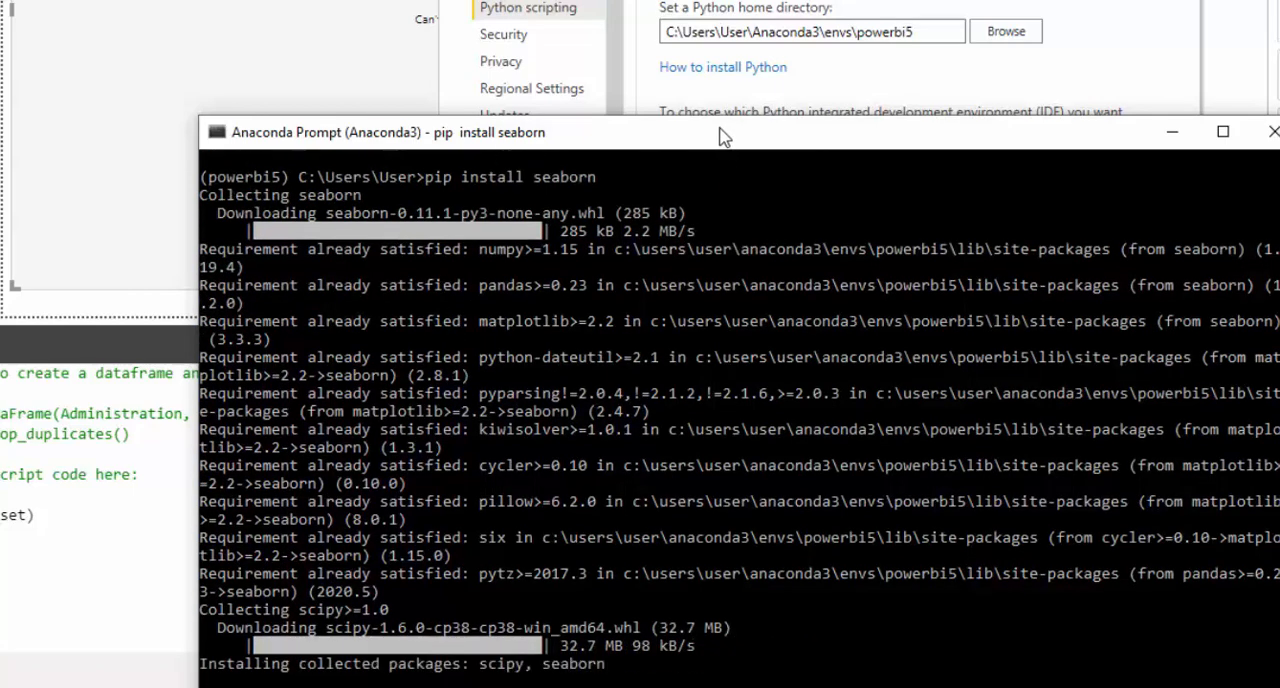
pyautogui.moveTo(724, 137); pyautogui.dragTo(602, 13)
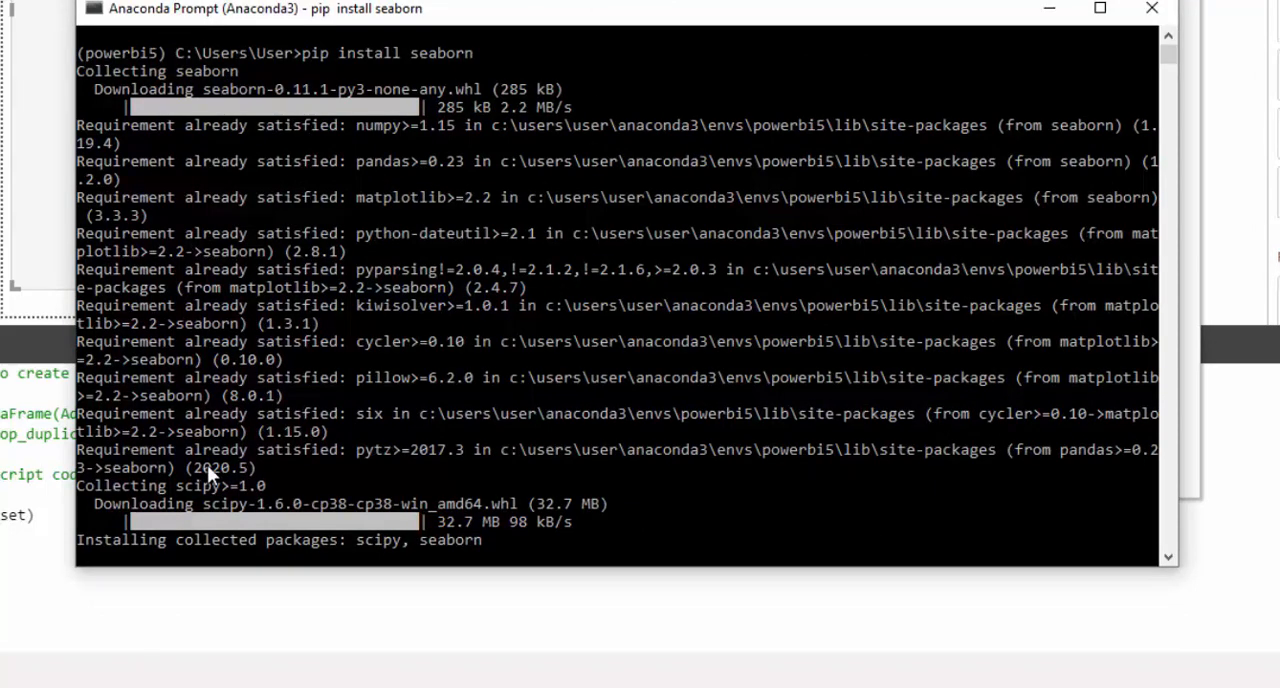
pyautogui.scroll(-3, 209, 464)
pyautogui.scroll(3, 225, 455)
pyautogui.scroll(-2, 236, 448)
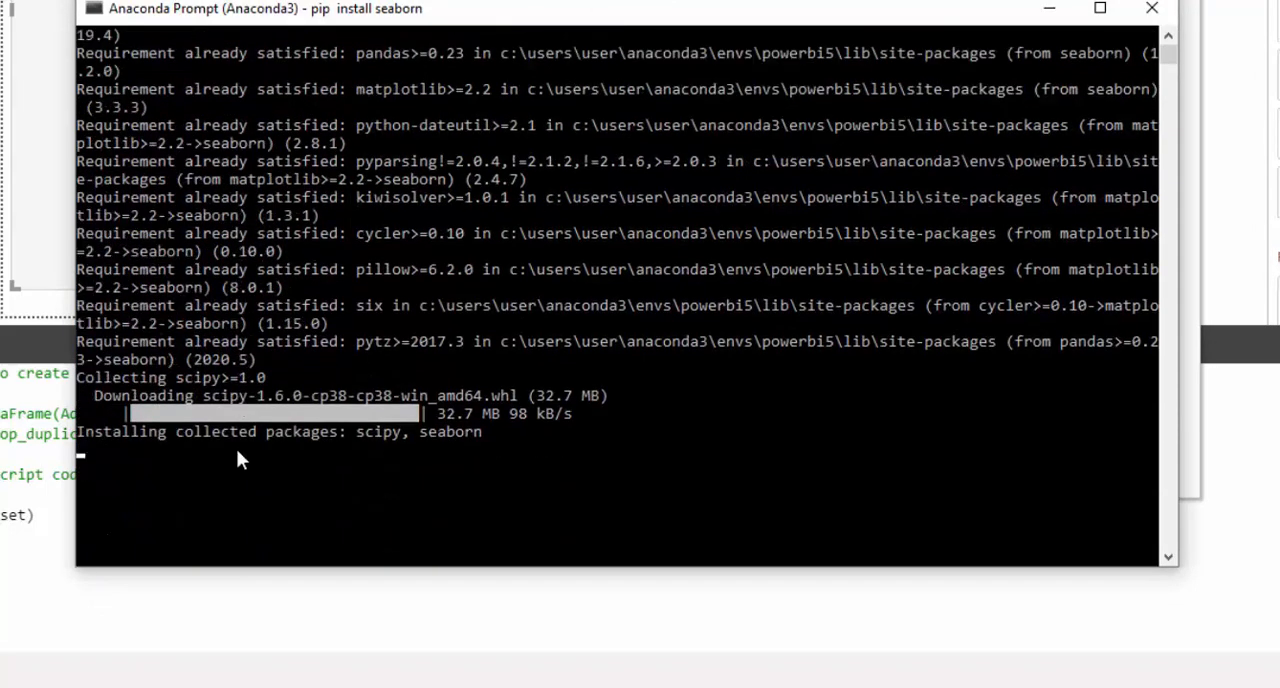
pyautogui.scroll(2, 237, 449)
pyautogui.scroll(-3, 243, 440)
pyautogui.scroll(1, 248, 428)
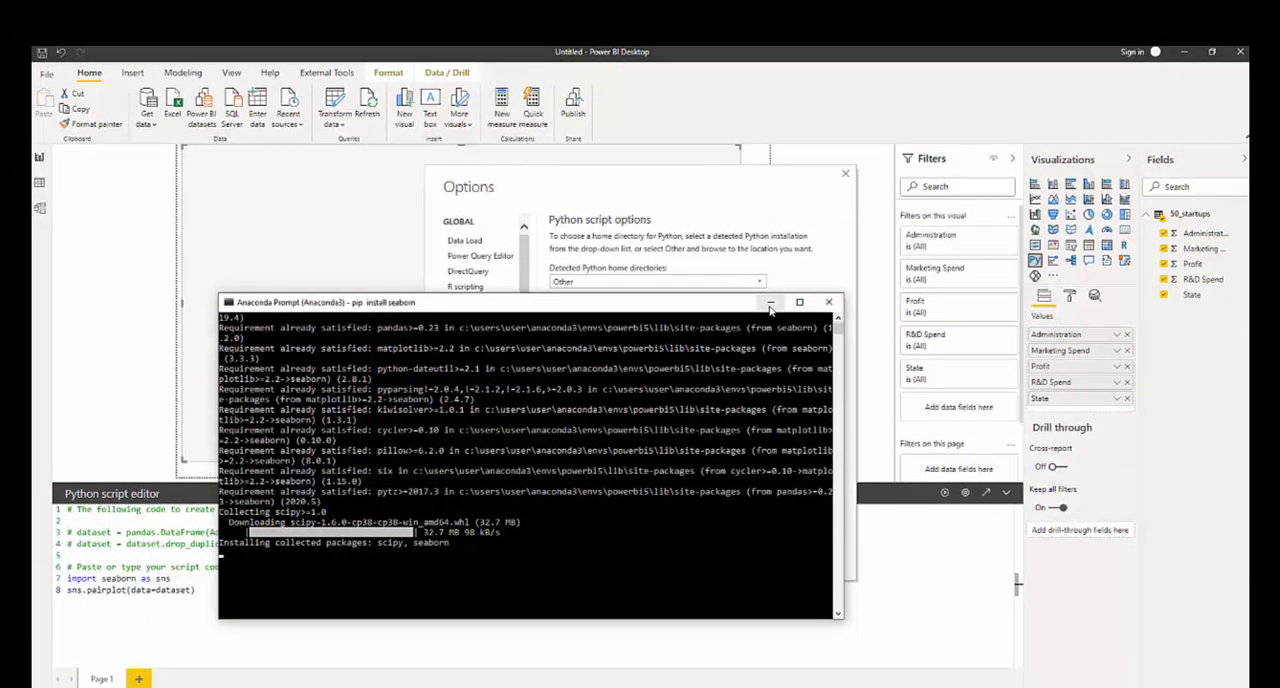
pyautogui.click(770, 302)
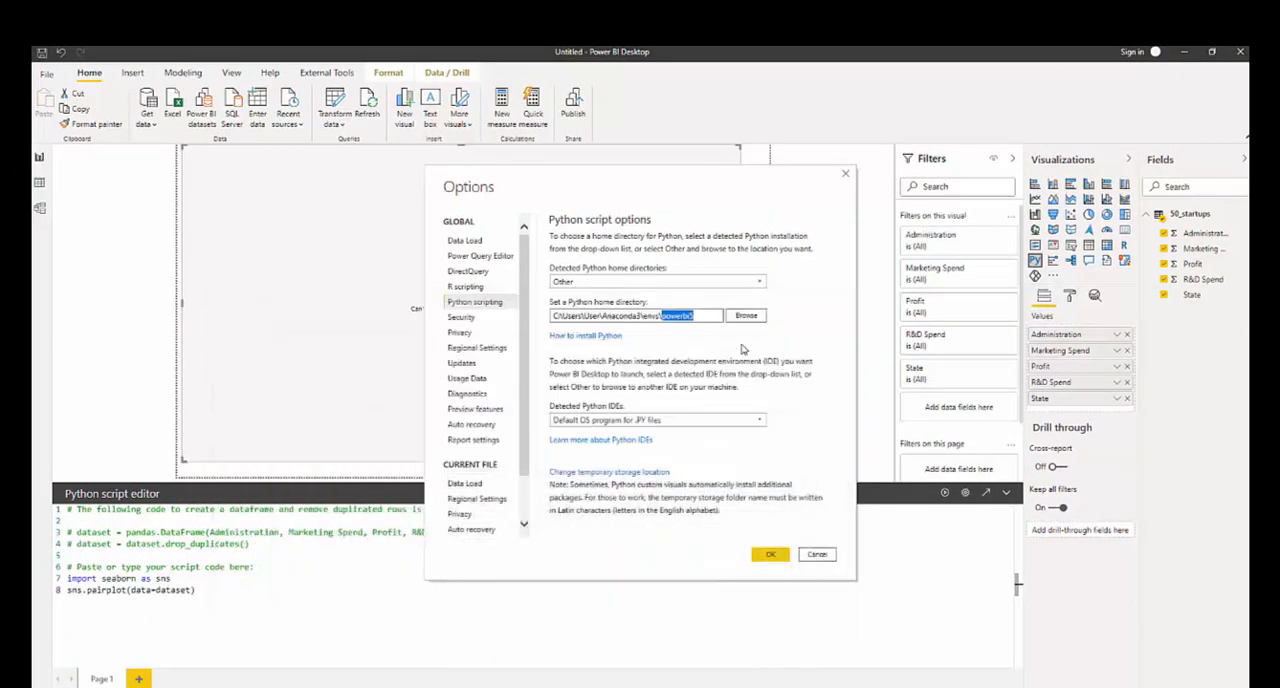
# - Accept the Python options, clear the script lines and delete the failed Python visual from the report page
pyautogui.click(768, 555)
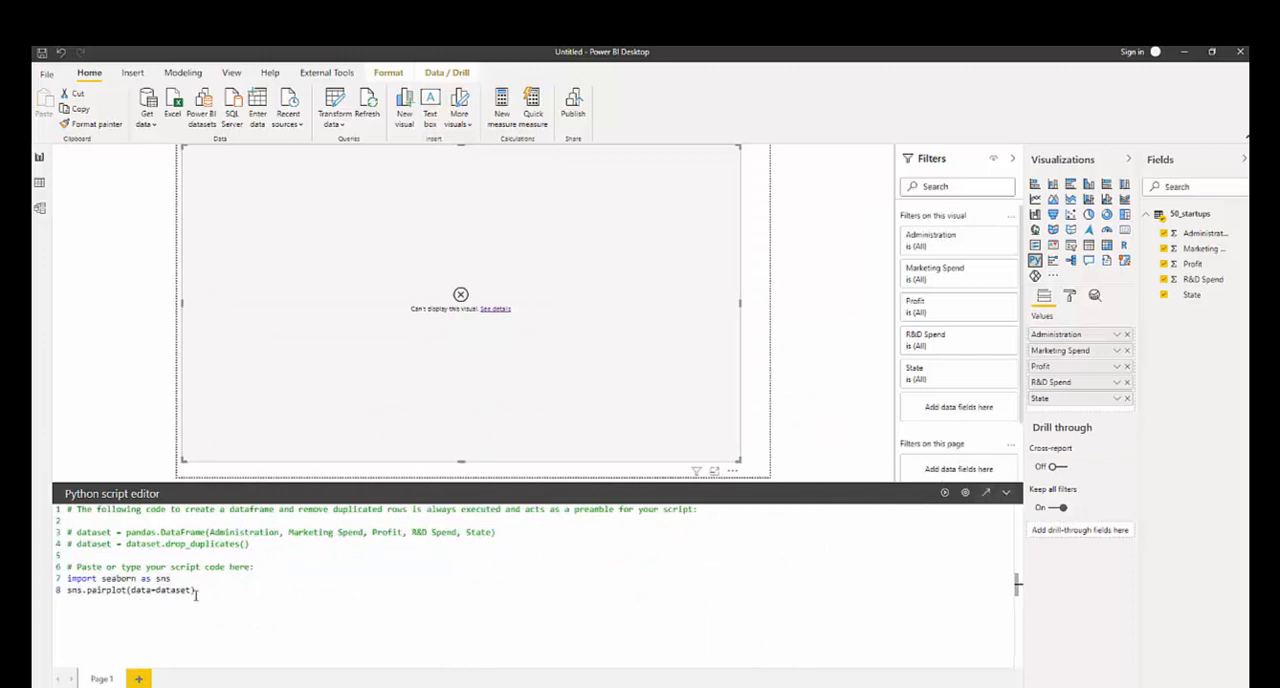
pyautogui.moveTo(196, 594); pyautogui.dragTo(37, 578)
pyautogui.press('BackSpace')
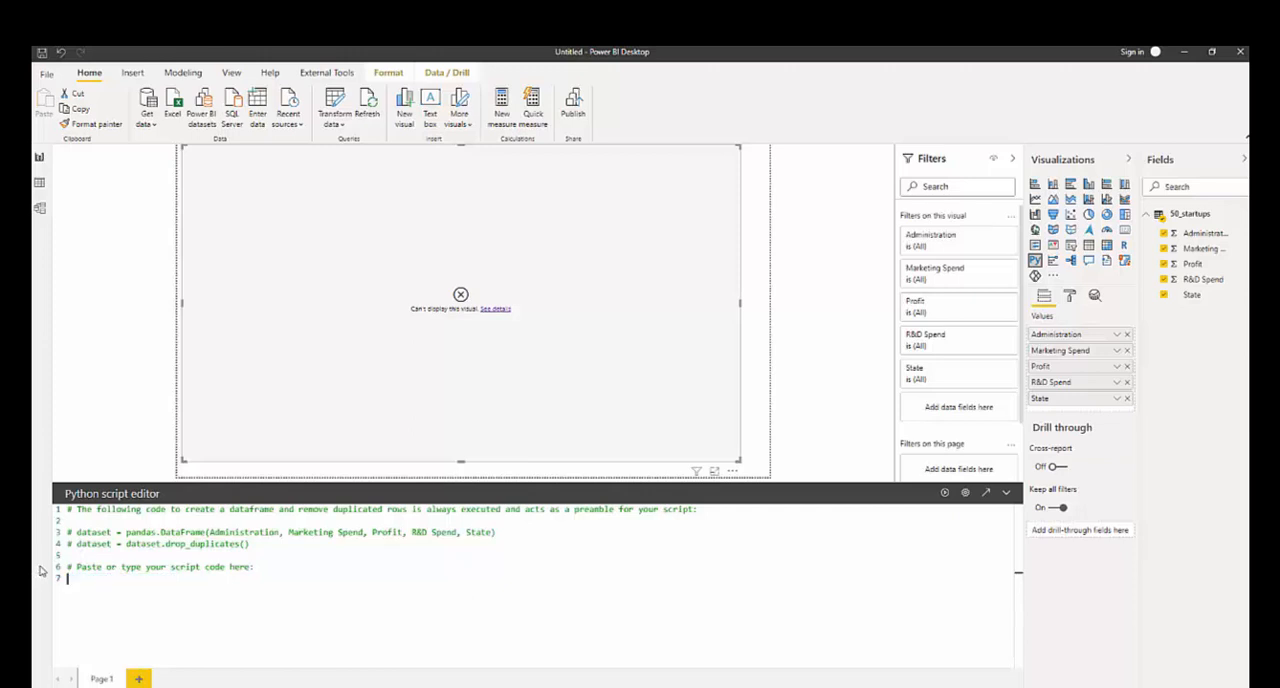
pyautogui.click(1006, 493)
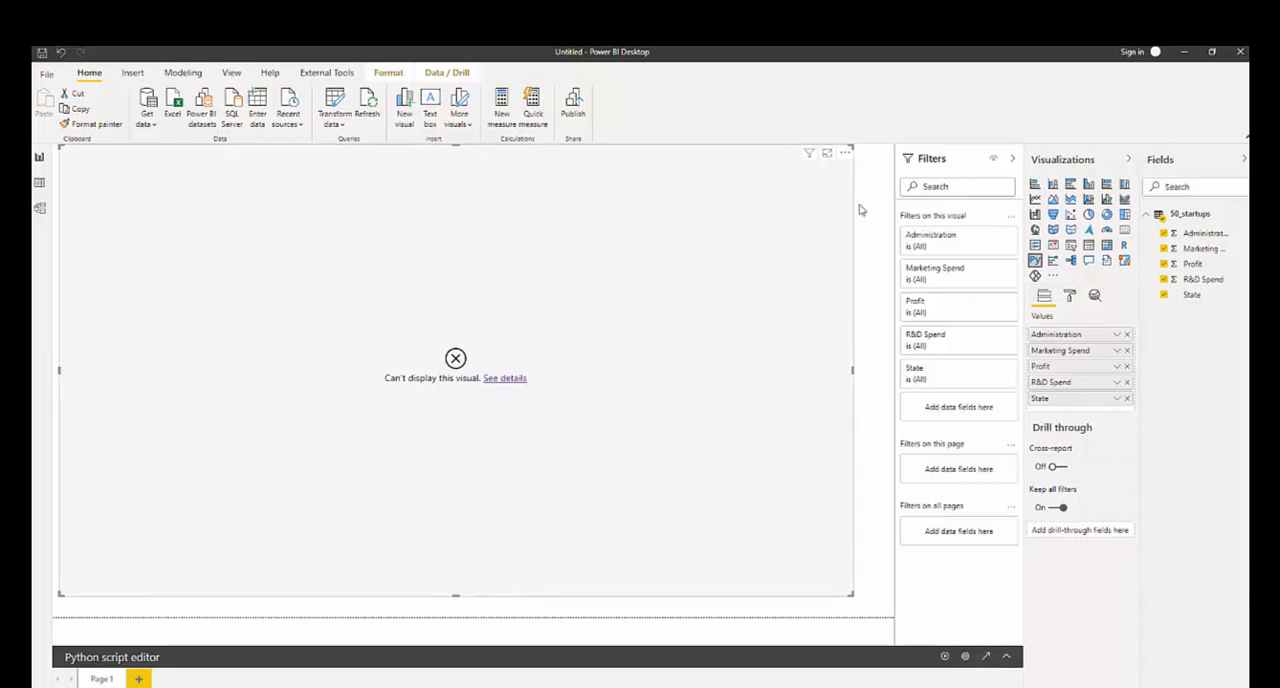
pyautogui.press('Delete')
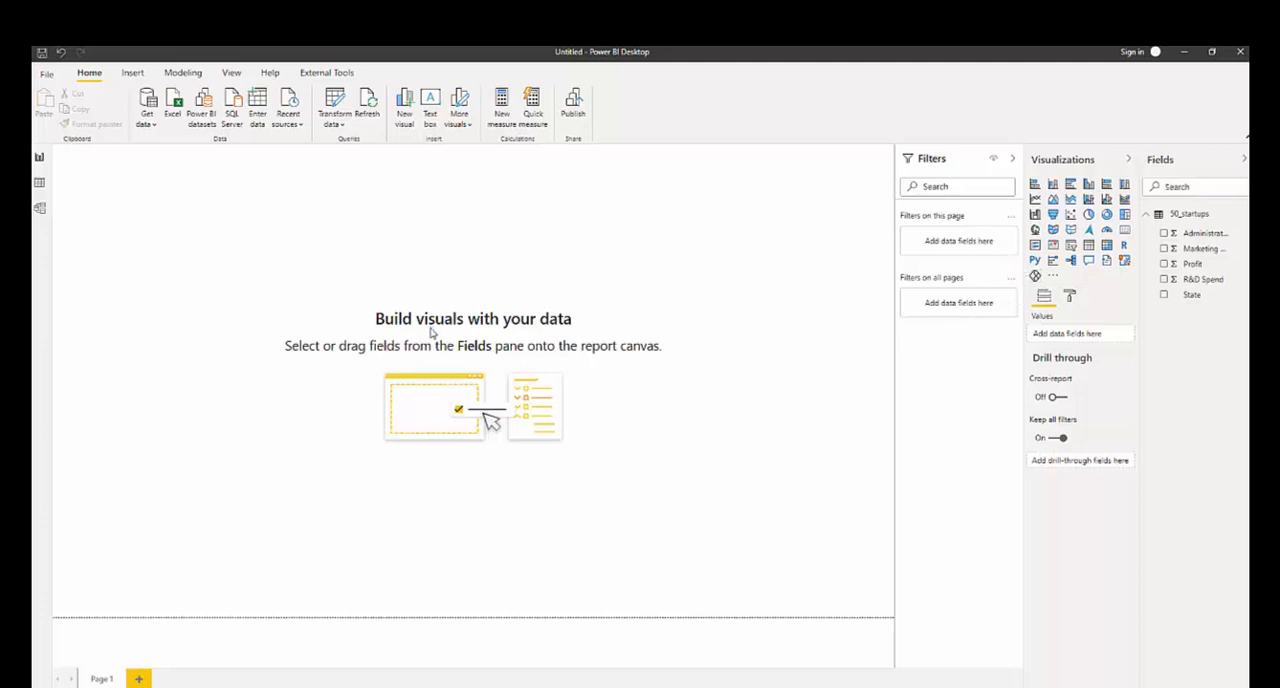
# - Add a new Python visual with the Administration, Marketing Spend, Profit, R&D Spend and State fields
pyautogui.click(1034, 260)
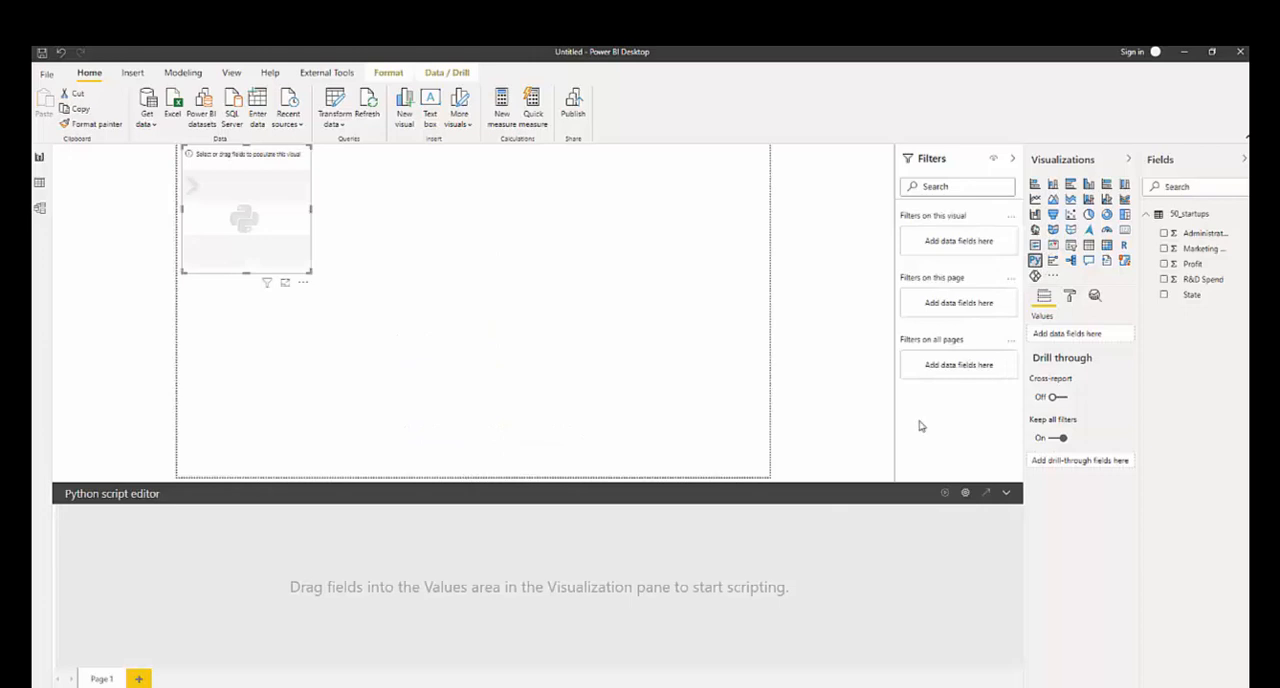
pyautogui.click(1164, 234)
pyautogui.click(1164, 249)
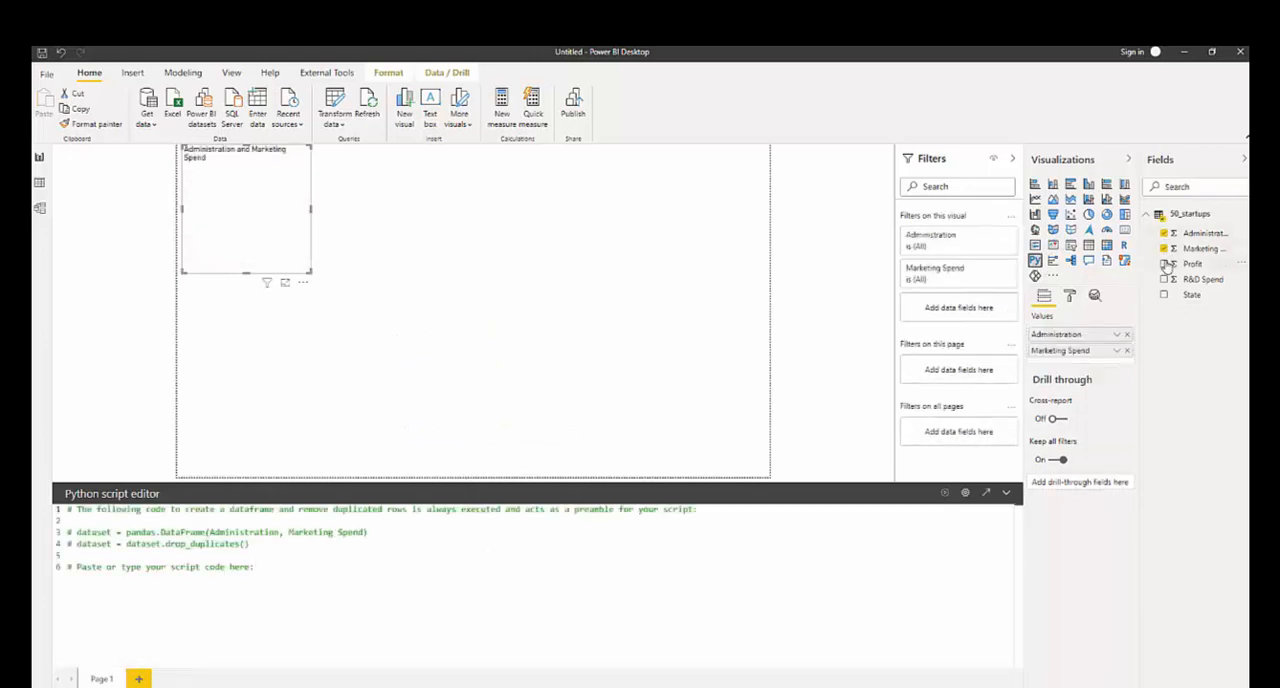
pyautogui.click(1164, 264)
pyautogui.click(1164, 280)
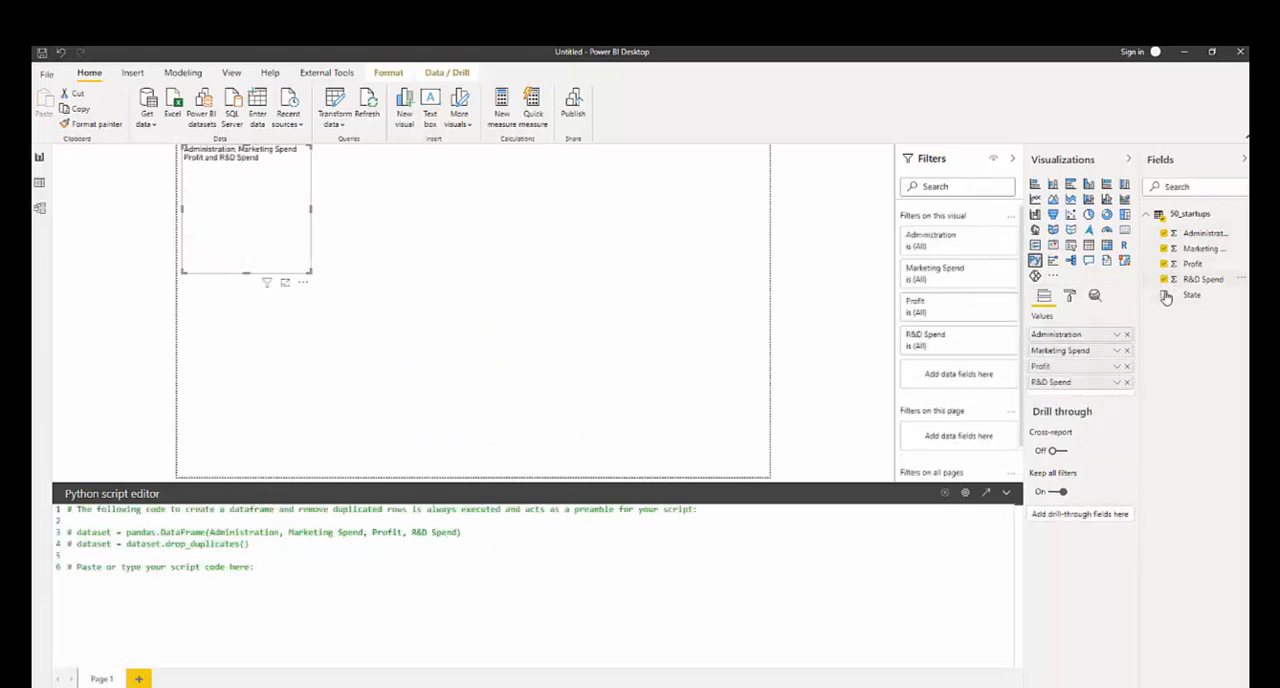
pyautogui.click(1164, 295)
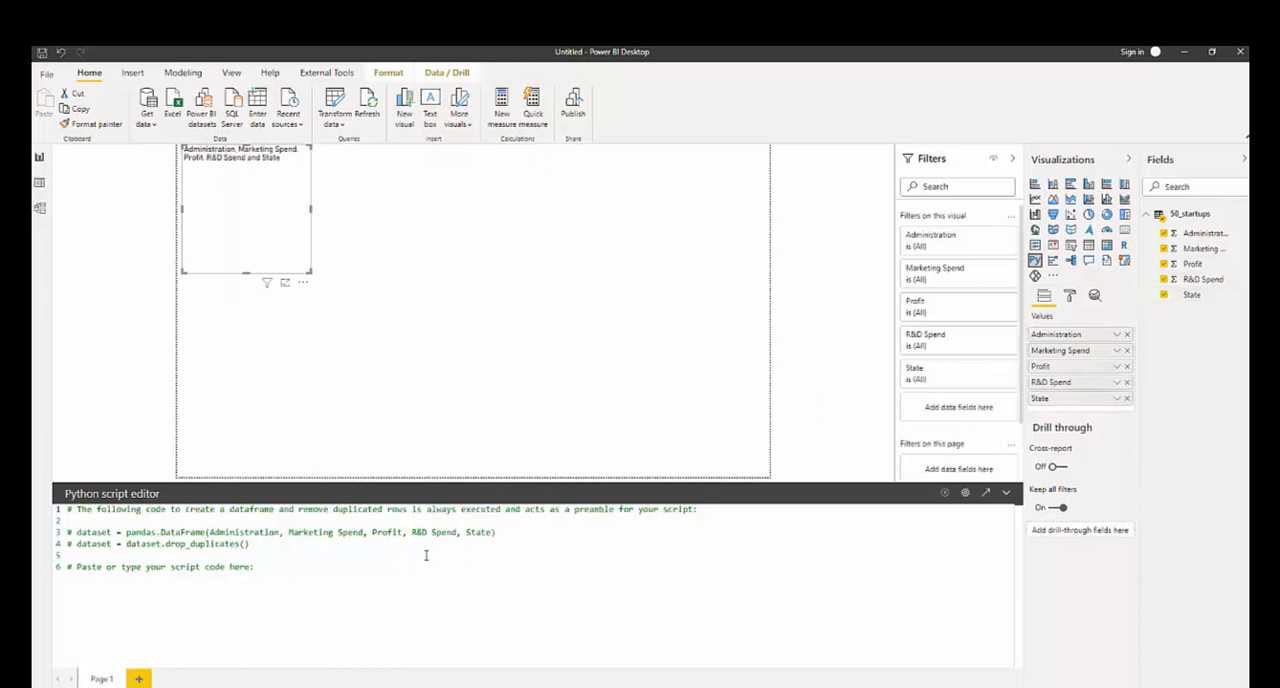
# - Write import seaborn as sns on a new line below the comments in the Python script
pyautogui.click(281, 566)
pyautogui.press('Return')
pyautogui.write('imp')
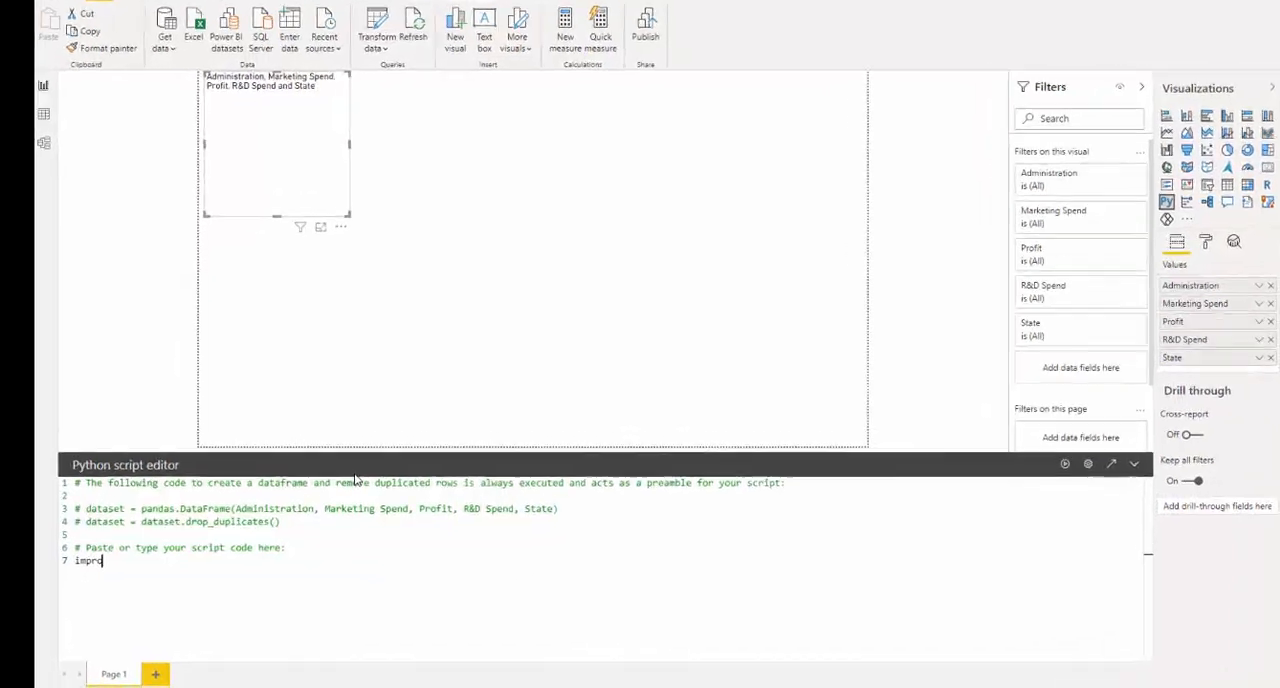
pyautogui.write('ort seabo')
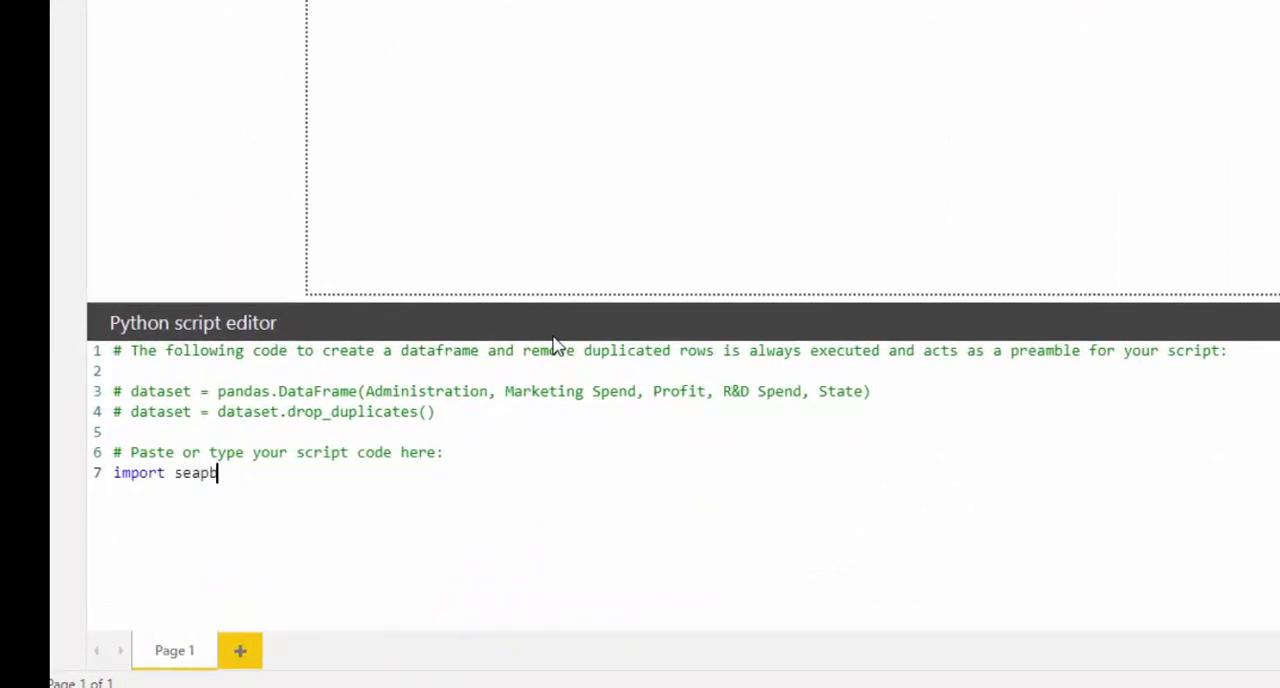
pyautogui.press('BackSpace')
pyautogui.write('born as sns')
pyautogui.press('Return')
# - Add the line sns.pairplot(data=dataset) below the seaborn import
pyautogui.write('sns.')
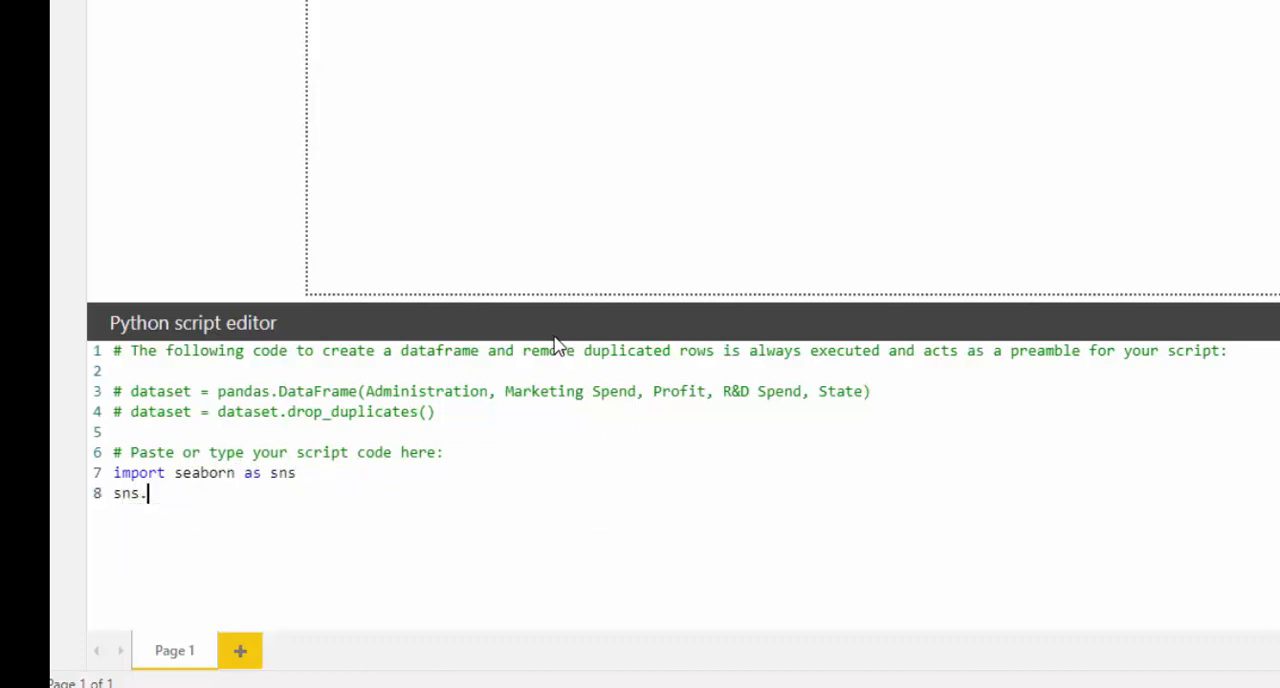
pyautogui.write('pairplot(Dd')
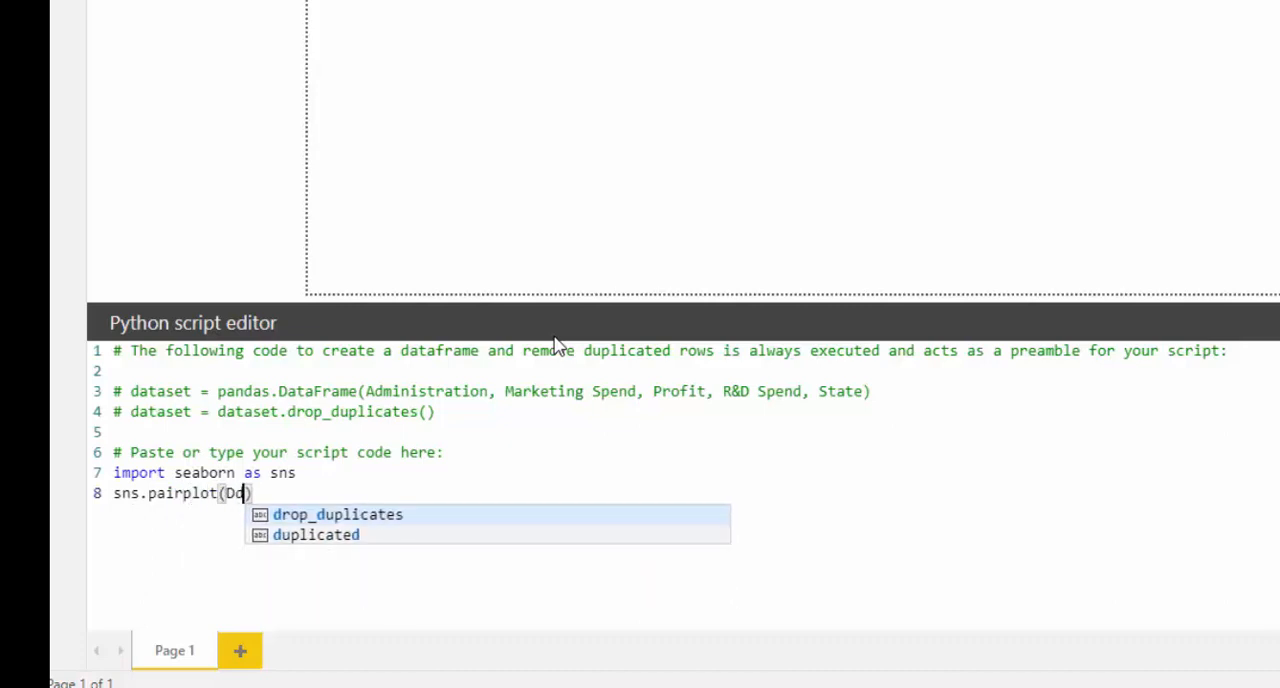
pyautogui.press('BackSpace')
pyautogui.press('BackSpace')
pyautogui.write('data=')
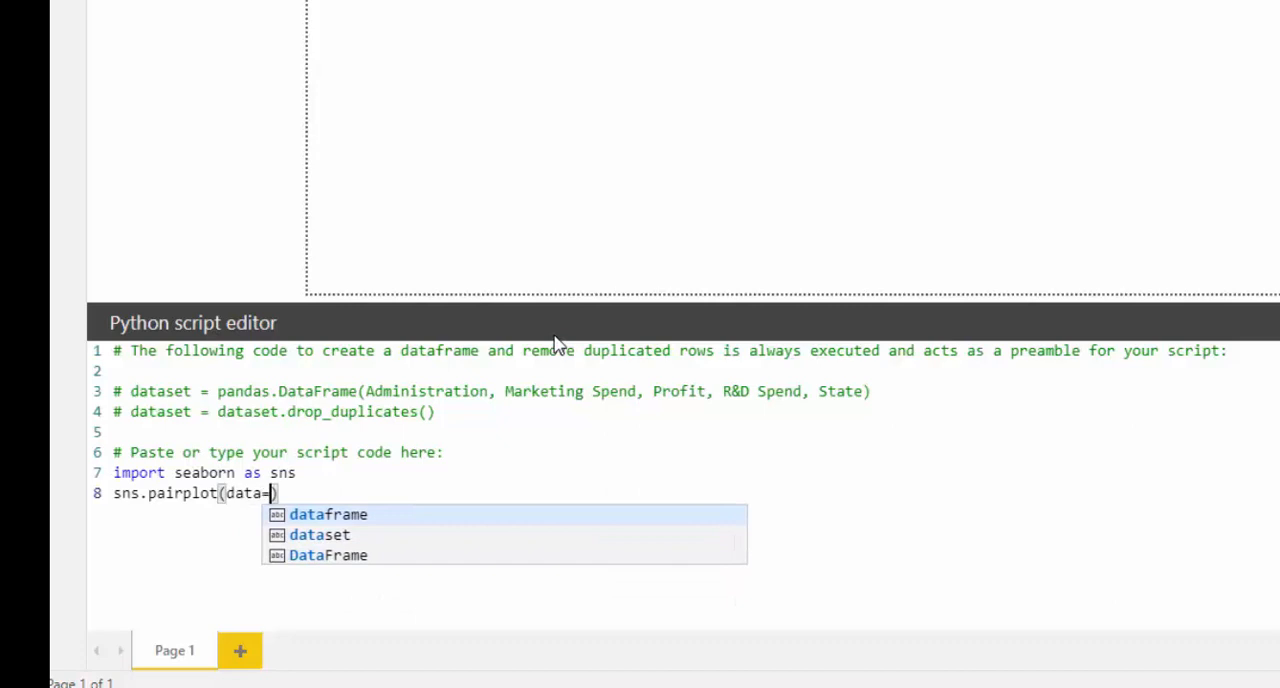
pyautogui.write('dataset')
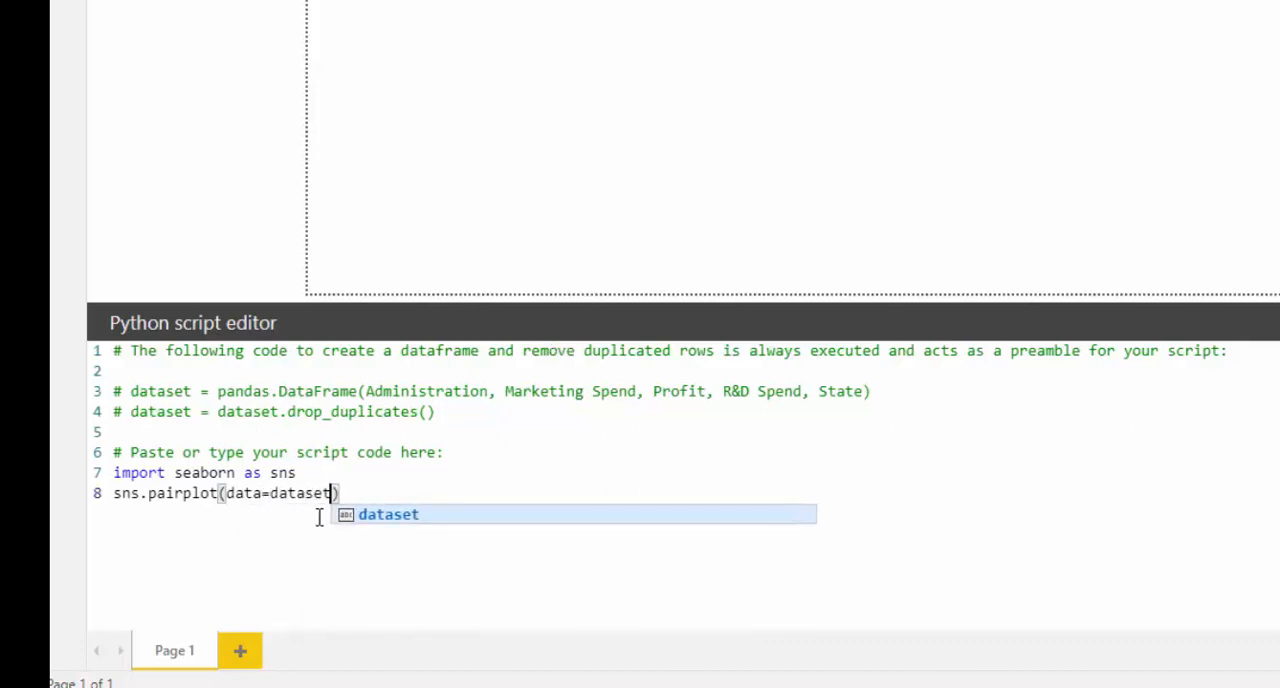
pyautogui.click(402, 517)
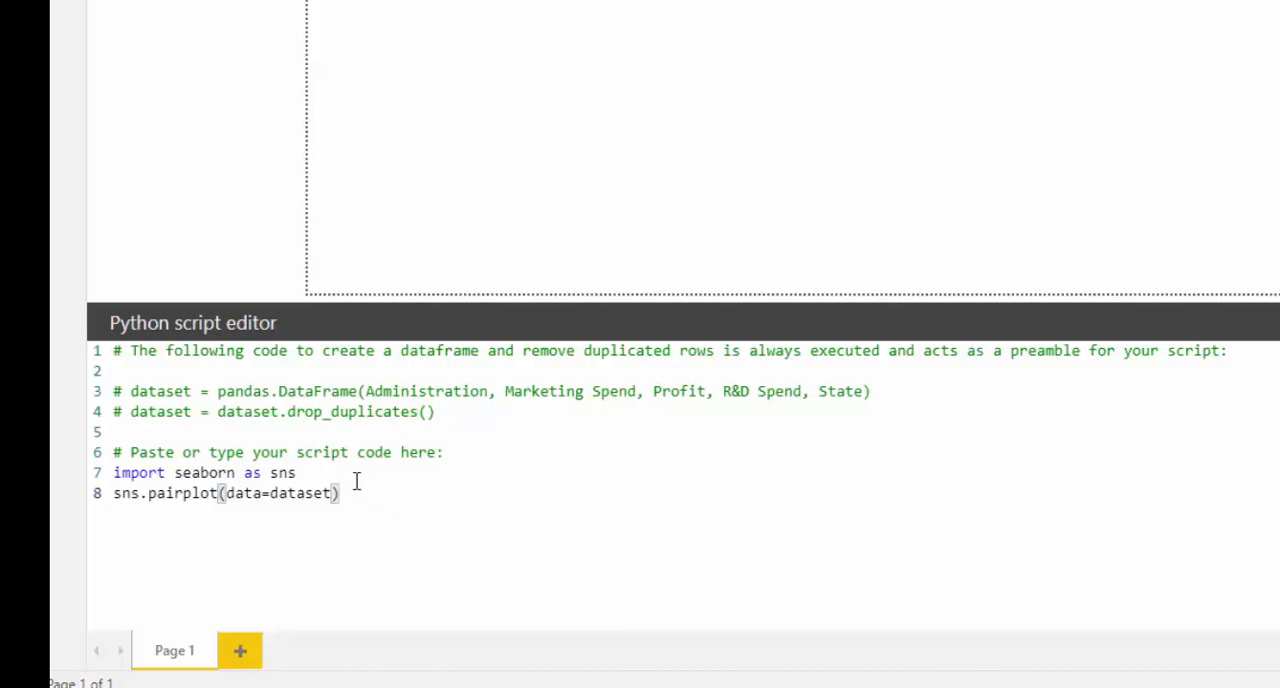
# - Insert import matplotlib.pyplot as plt between the seaborn import and the pairplot line
pyautogui.click(316, 472)
pyautogui.press('Return')
pyautogui.write('imp')
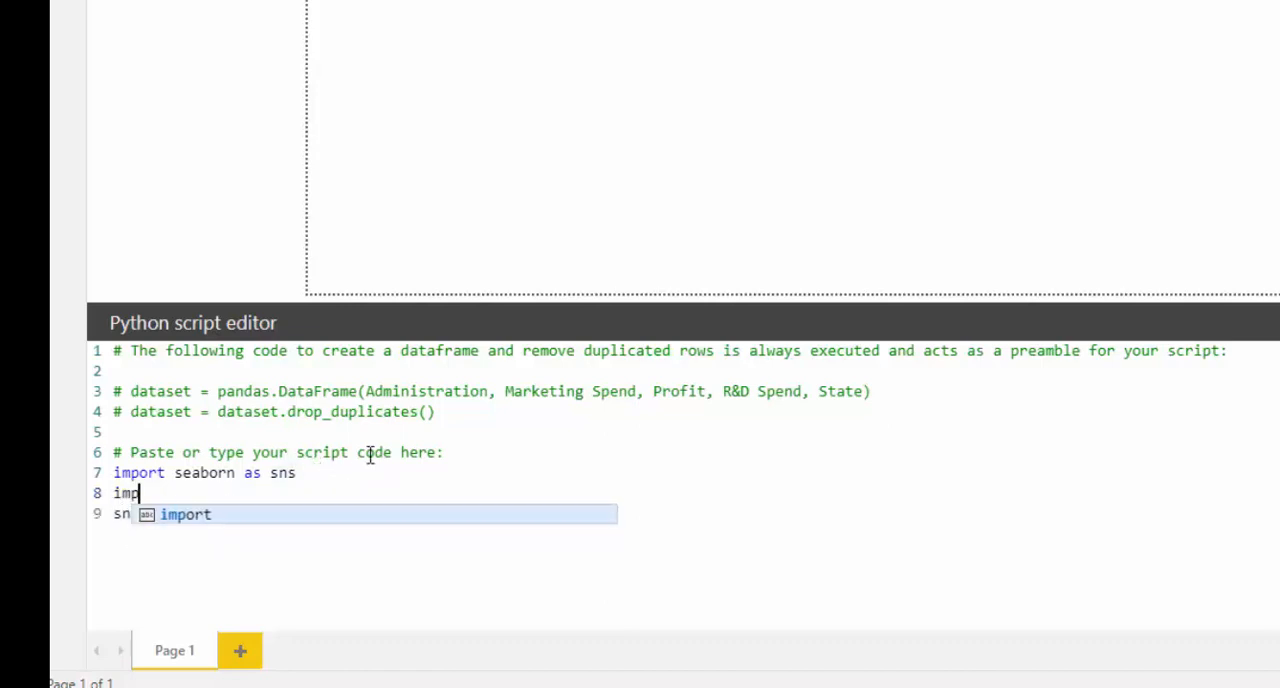
pyautogui.write('ort matplo')
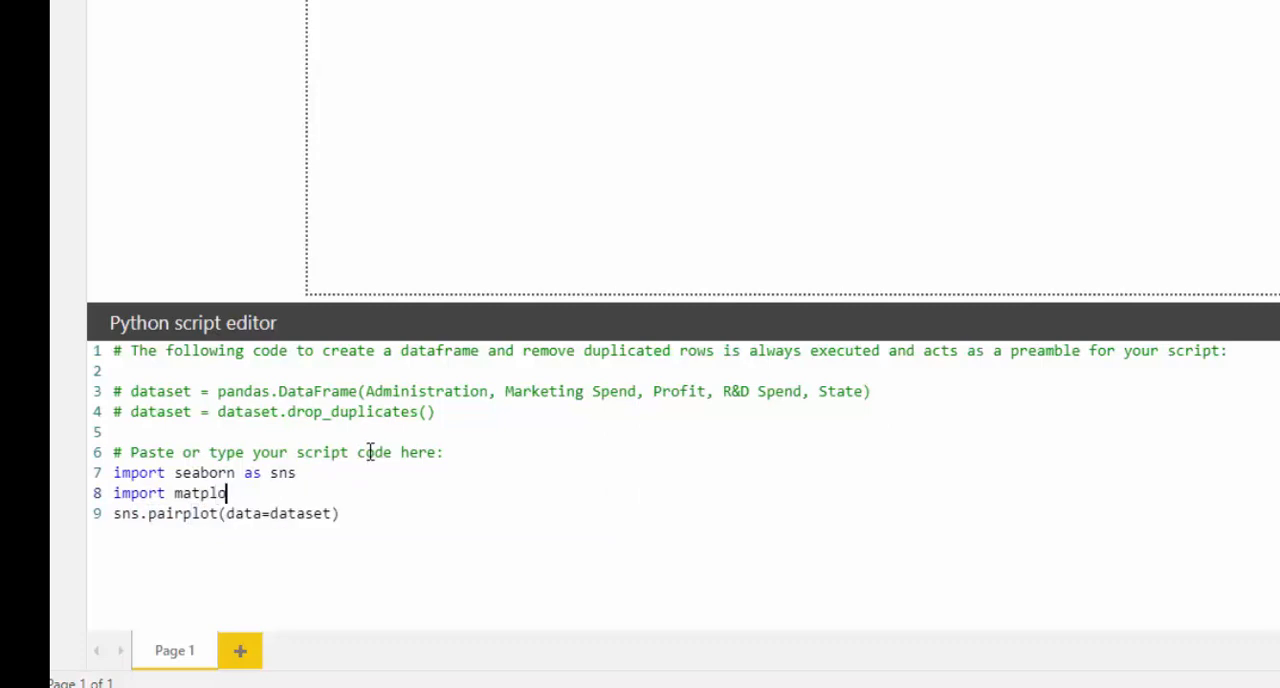
pyautogui.write('tlib.pyplot as plt')
# - Add plt.show() as the last line of the script, below the pairplot call
pyautogui.click(346, 513)
pyautogui.press('Return')
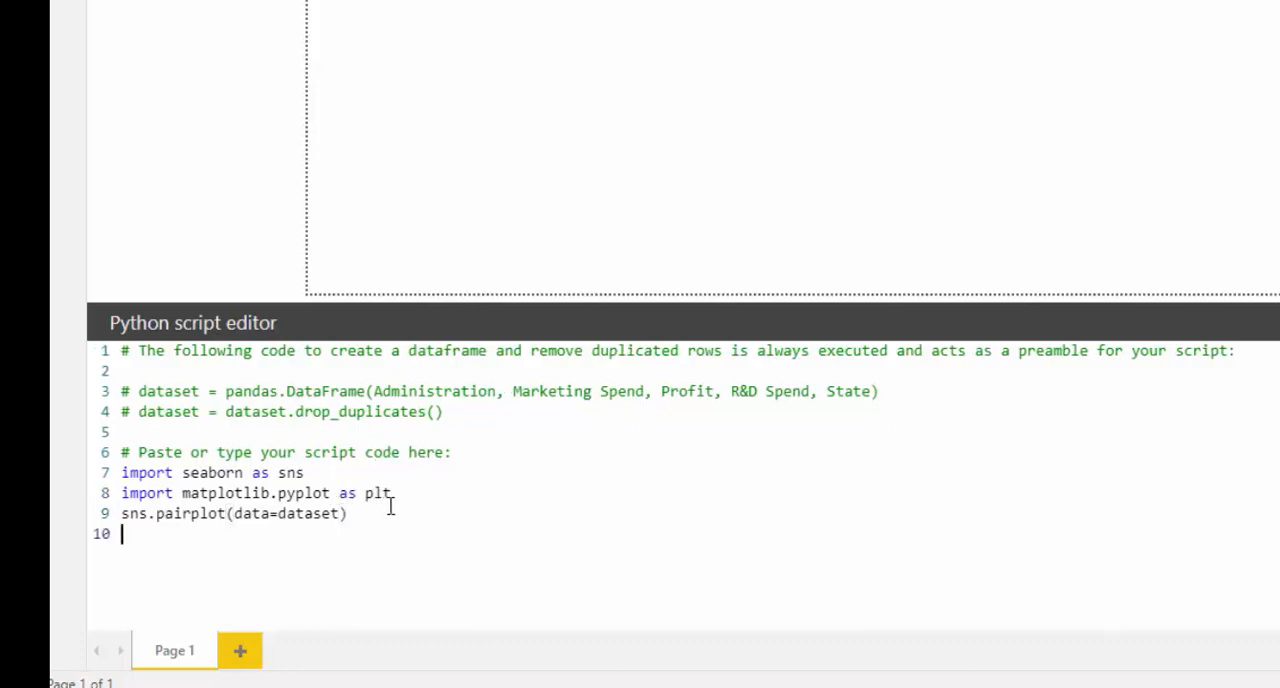
pyautogui.write('plt.show(')
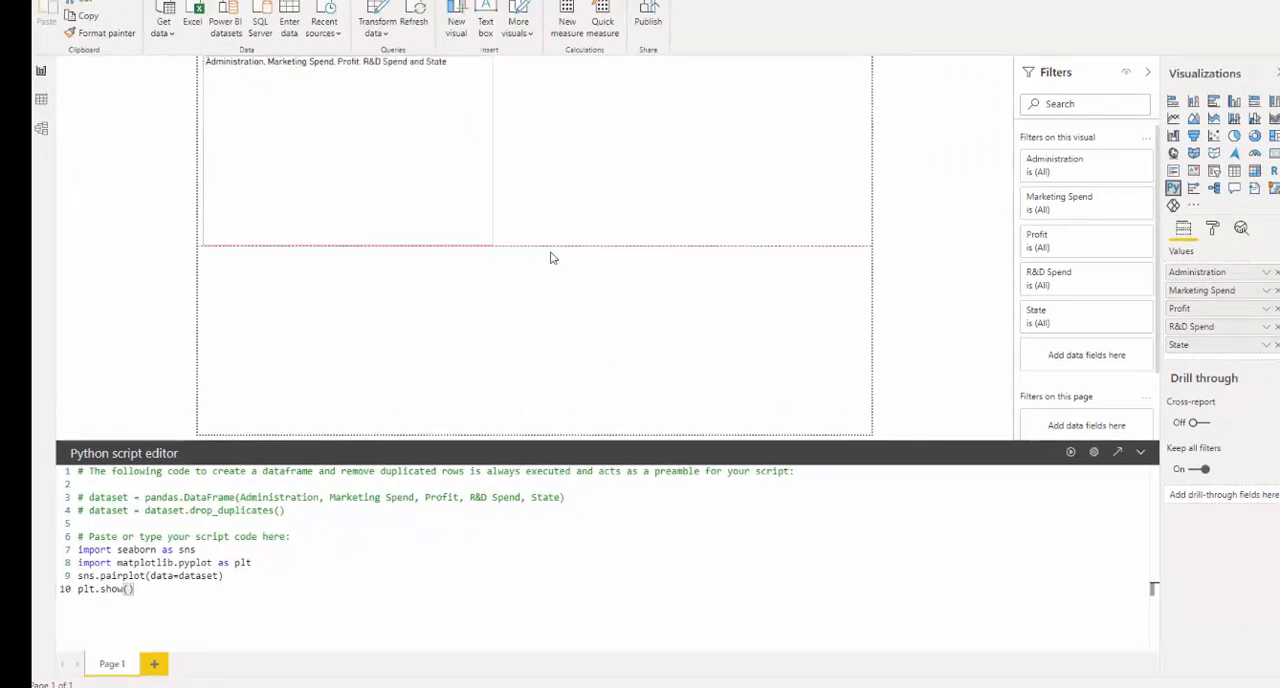
# - Enlarge the Python visual, run the script and resize the pair plot until it nearly fills the report page
pyautogui.moveTo(550, 258); pyautogui.dragTo(828, 413)
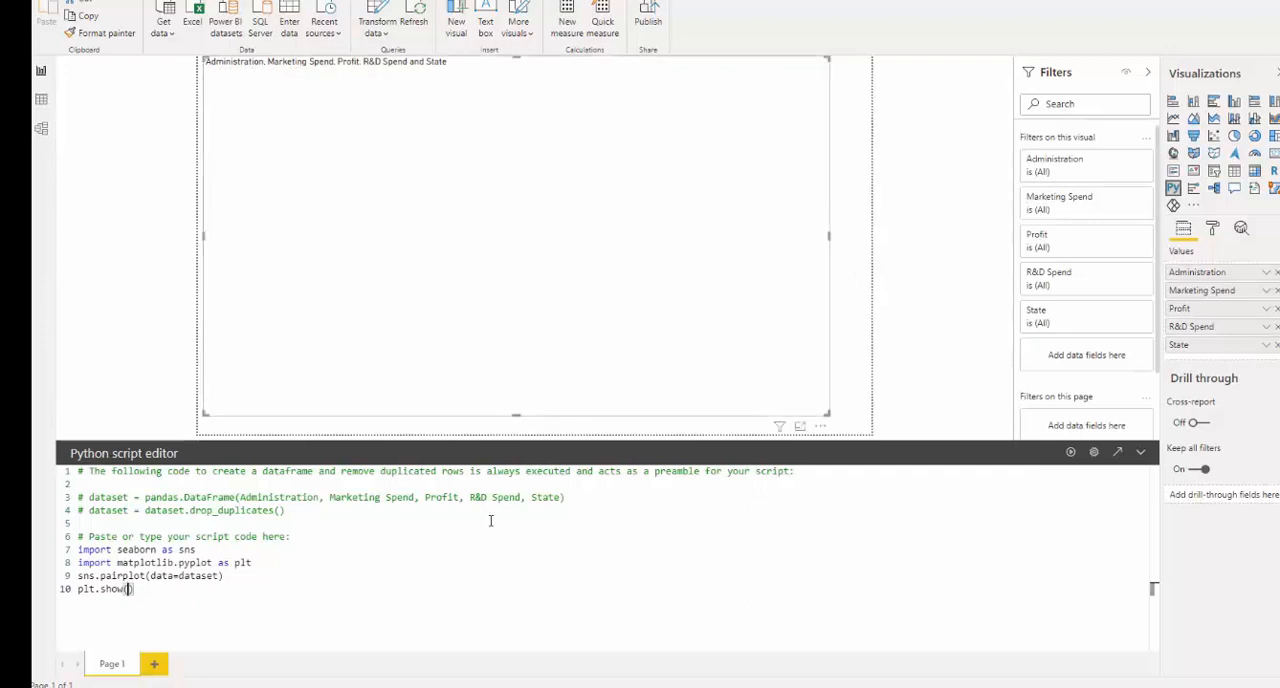
pyautogui.click(1071, 456)
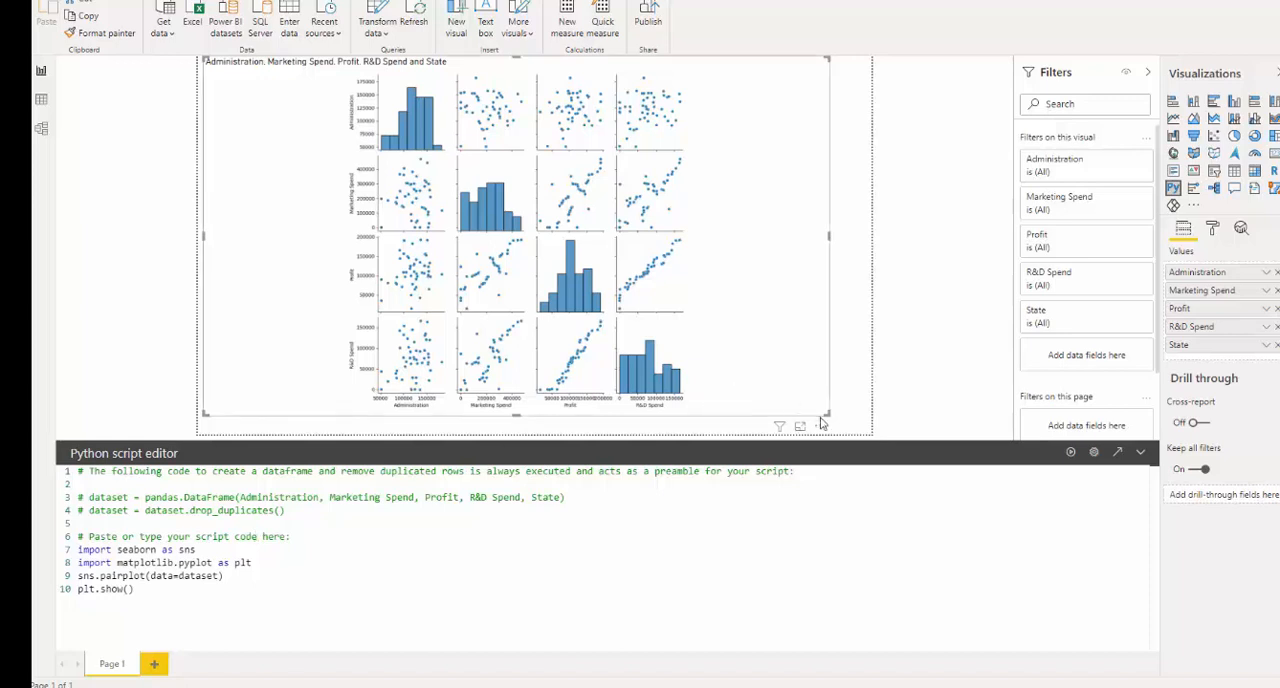
pyautogui.moveTo(719, 354); pyautogui.dragTo(620, 384)
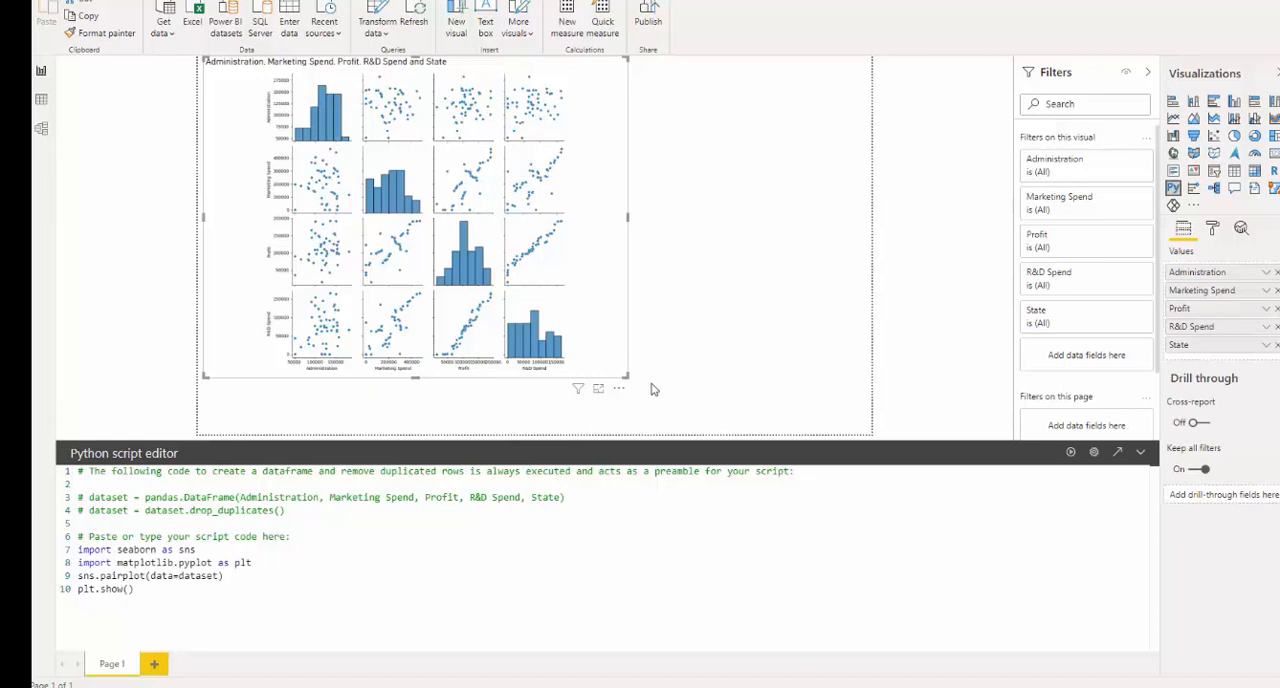
pyautogui.moveTo(622, 374); pyautogui.dragTo(852, 434)
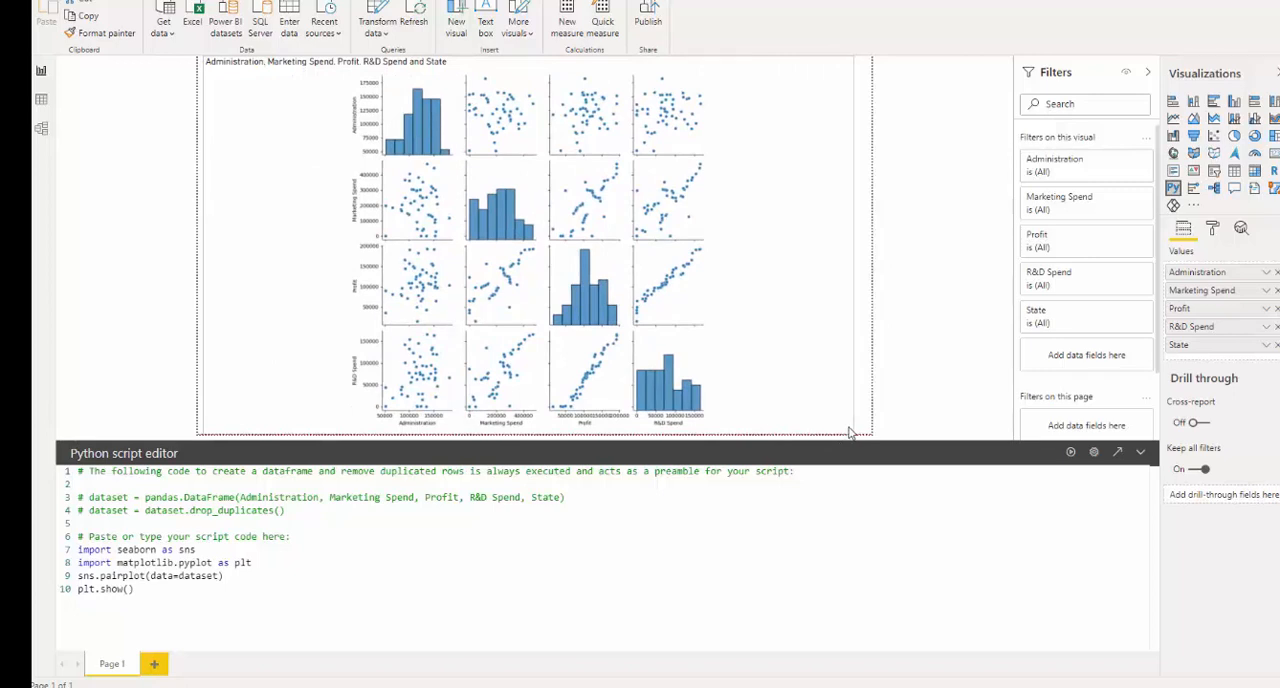